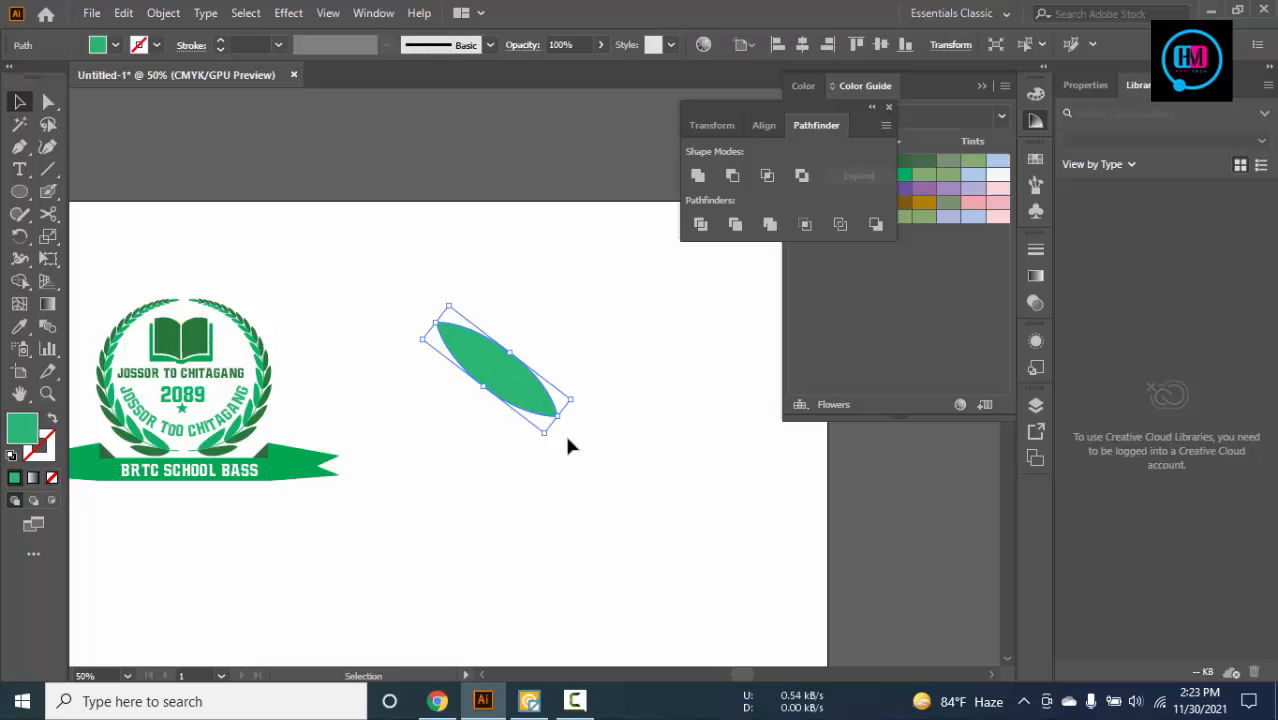
Move the school badge to the lower left of the artboard and place the green leaf above it
left_click(564, 432)
left_click(518, 376)
left_click_drag(548, 348, 582, 395)
left_click_drag(537, 430, 491, 448)
left_click(518, 418)
left_click_drag(376, 365, 460, 268)
left_click(323, 357)
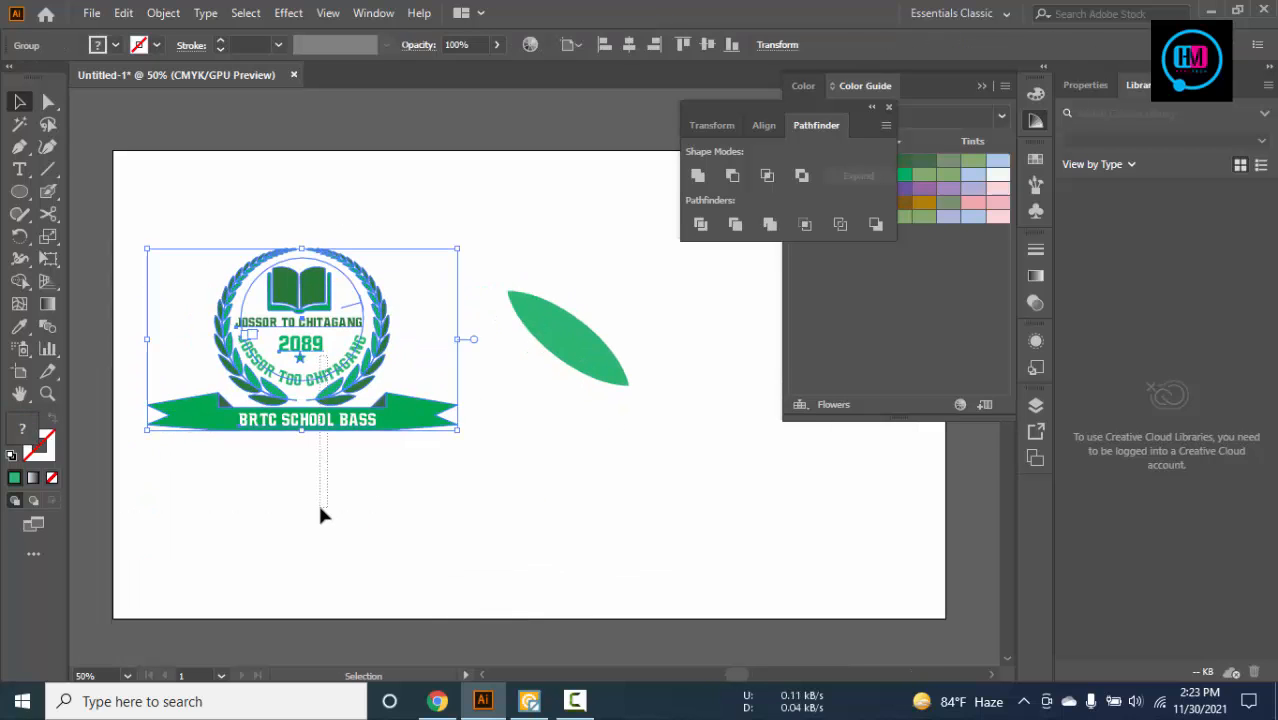
left_click_drag(325, 407, 310, 536)
left_click_drag(565, 330, 356, 283)
left_click(425, 354)
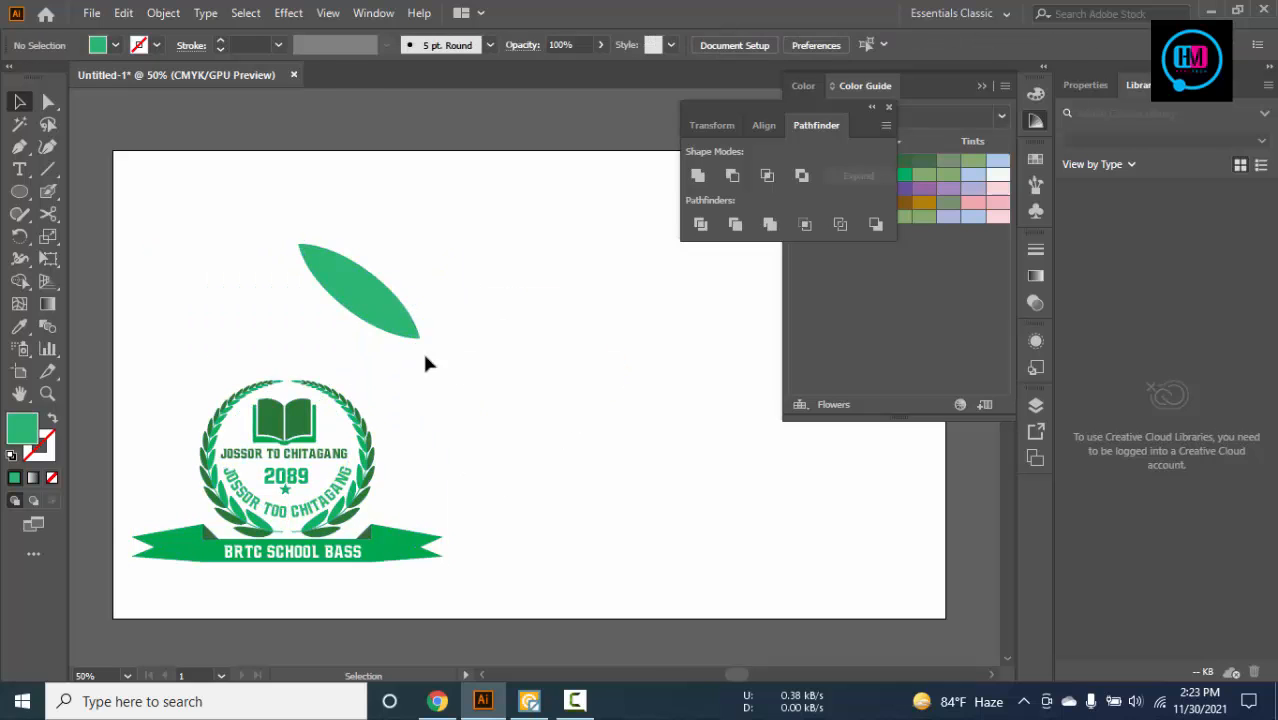
Rotate the green leaf slightly clockwise so that it hangs at a steeper angle
left_click(364, 306)
mouse_move(420, 338)
left_mouse_down()
mouse_move(432, 333)
mouse_move(417, 363)
left_mouse_up()
left_click(483, 320)
Draw a long horizontal line above the leaf and give it a 7 pt stroke
left_click(47, 169)
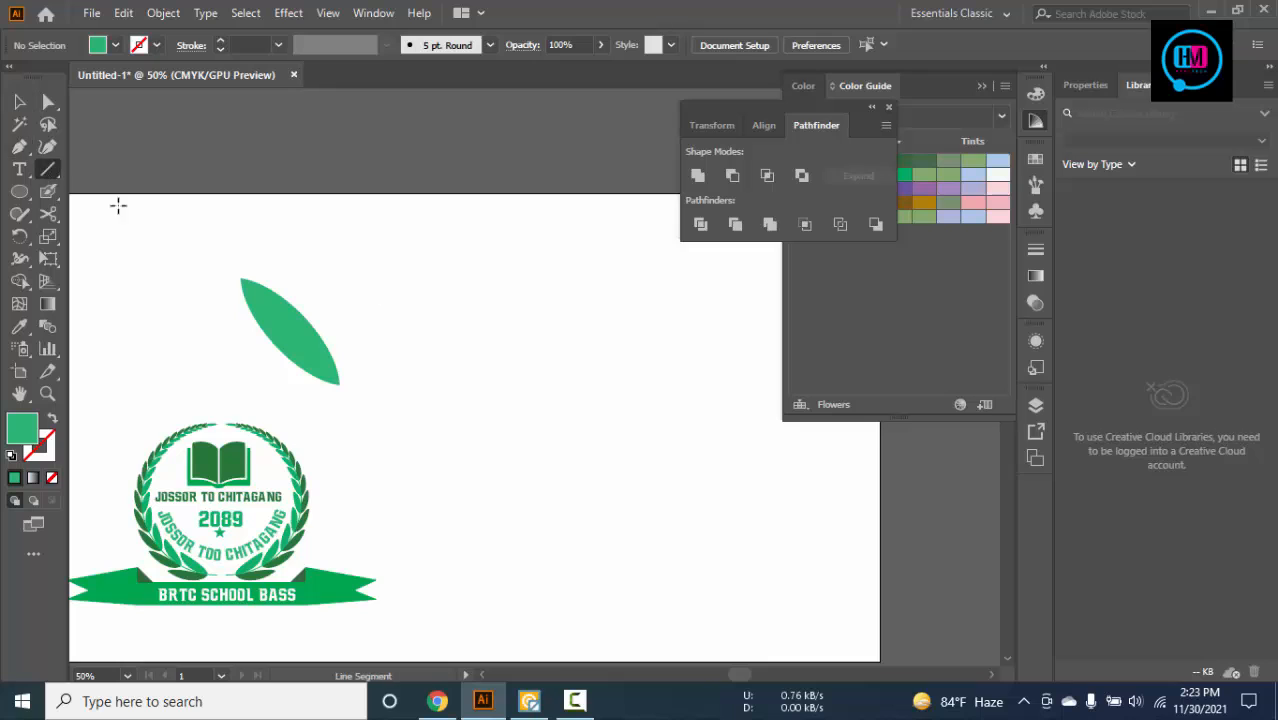
mouse_move(126, 248)
left_mouse_down()
mouse_move(645, 277)
mouse_move(665, 250)
left_mouse_up()
left_click(247, 44)
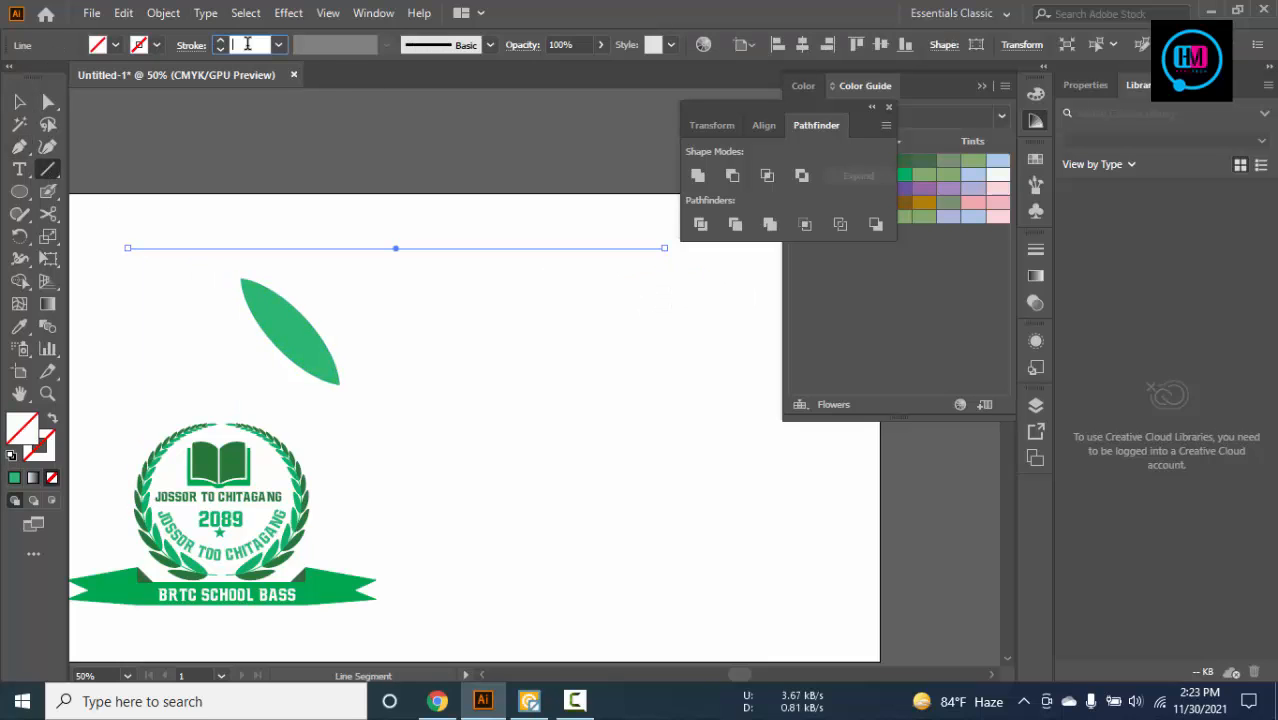
scroll(239, 46, "up", 7)
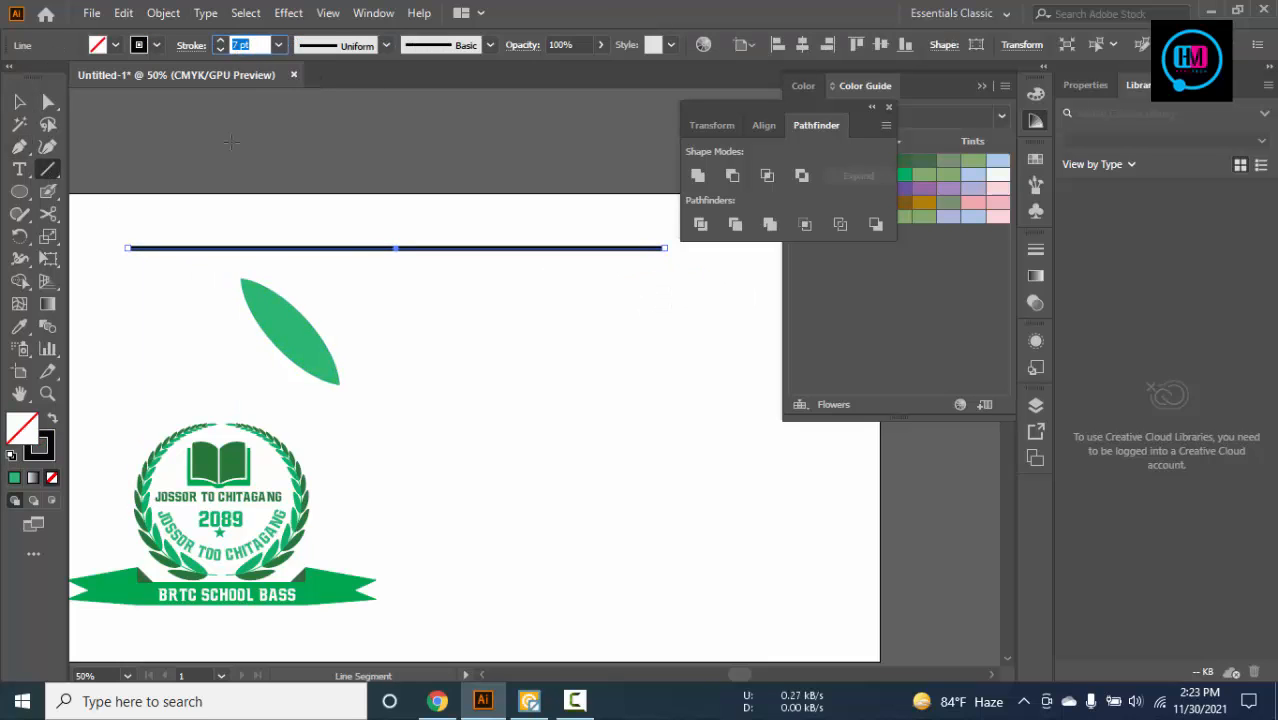
Apply the wedge-shaped width profile to the line so it tapers from thick to thin, and deselect it
left_click(385, 45)
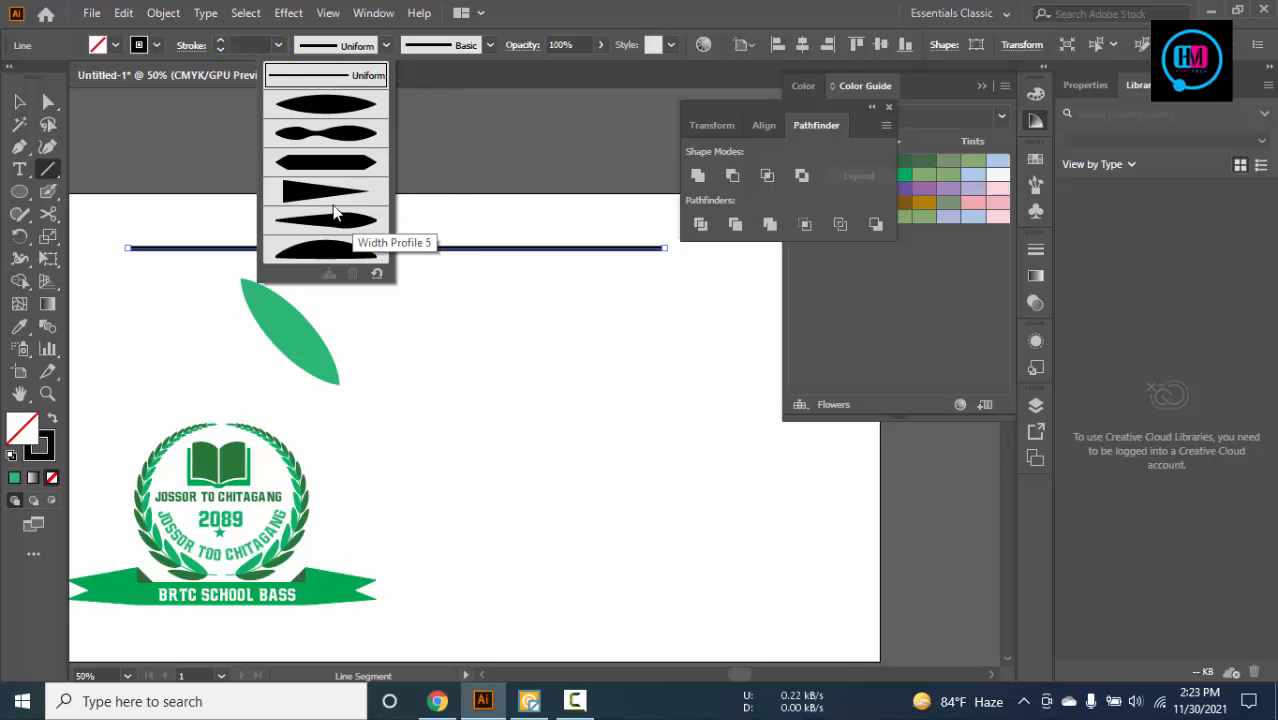
left_click(330, 192)
key("v")
left_click(451, 383)
Move the leaf so its upper tip meets the line near the line's thick end
left_click_drag(298, 358, 228, 340)
scroll(306, 318, "up", 2)
left_click_drag(260, 300, 565, 408)
left_click_drag(454, 417, 414, 393)
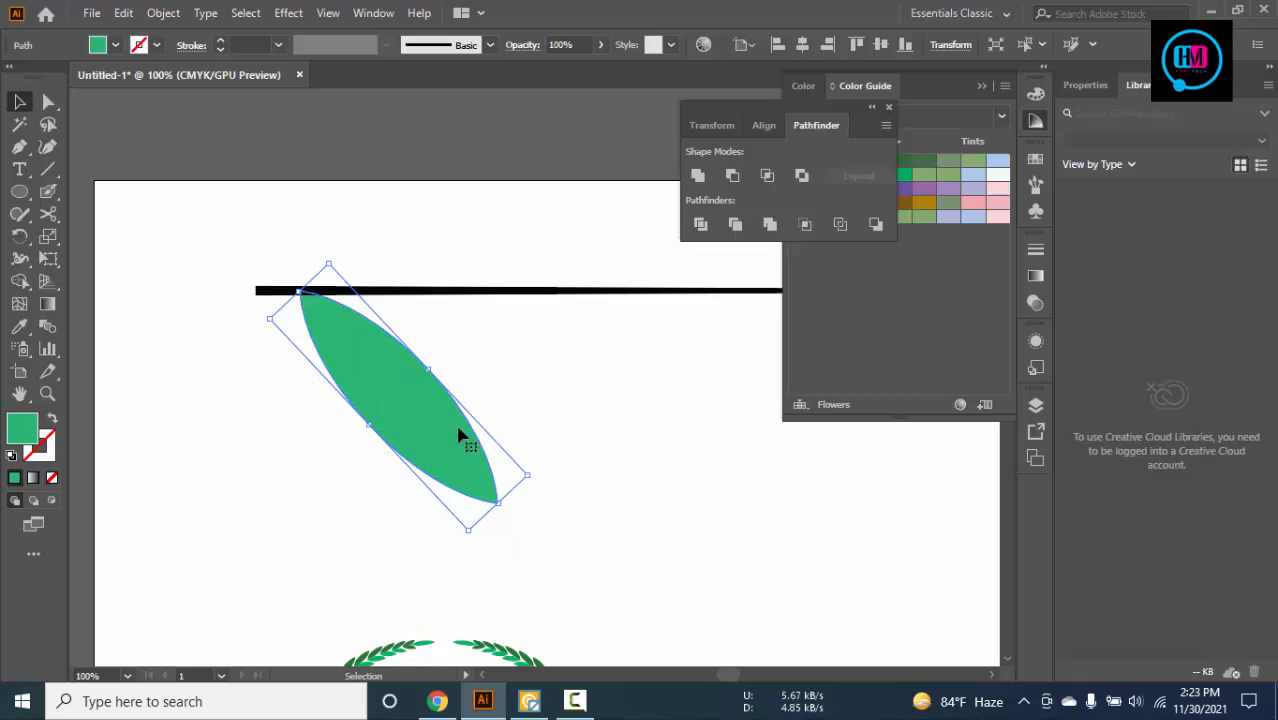
Scale the leaf down slightly and align its tip against the underside of the line
left_click_drag(531, 477, 483, 448)
left_click(548, 455)
left_click_drag(358, 396, 265, 408)
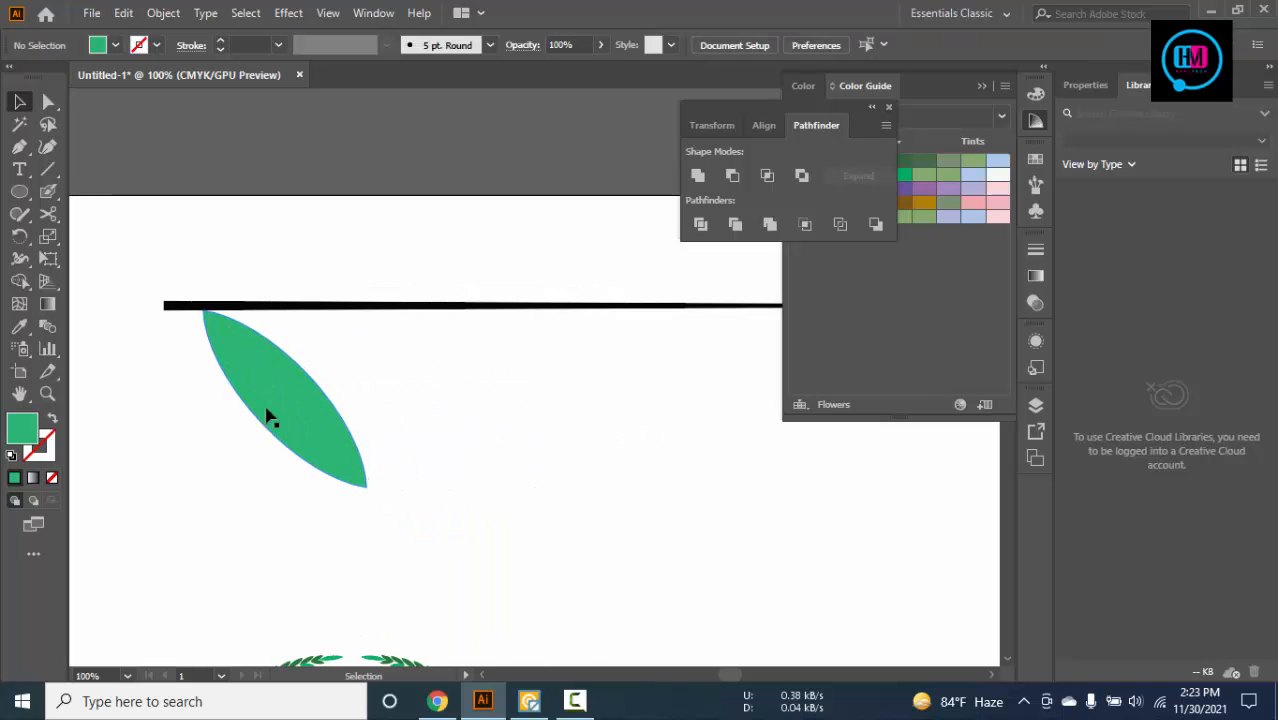
scroll(307, 400, "up", 2)
left_click_drag(201, 353, 212, 339)
scroll(540, 408, "down", 3)
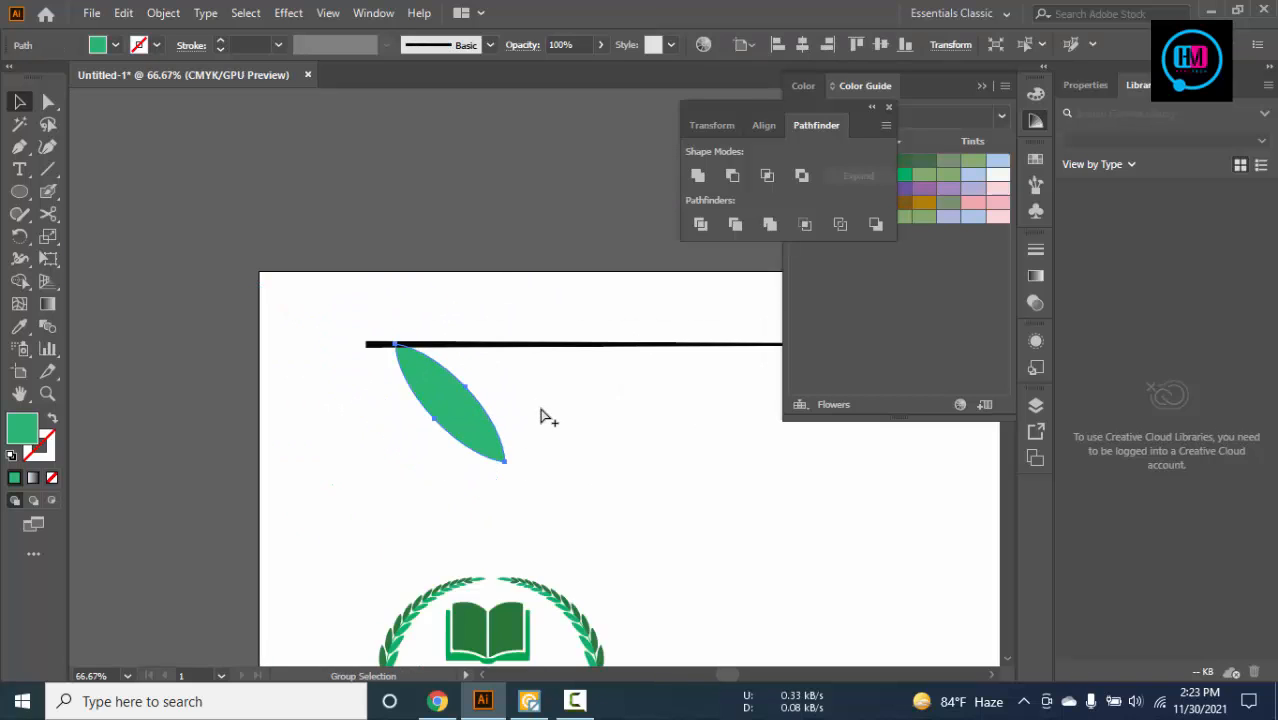
Open the Transform effect for the leaf with preview enabled and set the horizontal and vertical scale to 95%
left_click_drag(640, 466, 349, 462)
scroll(471, 428, "down", 2)
scroll(485, 448, "up", 2)
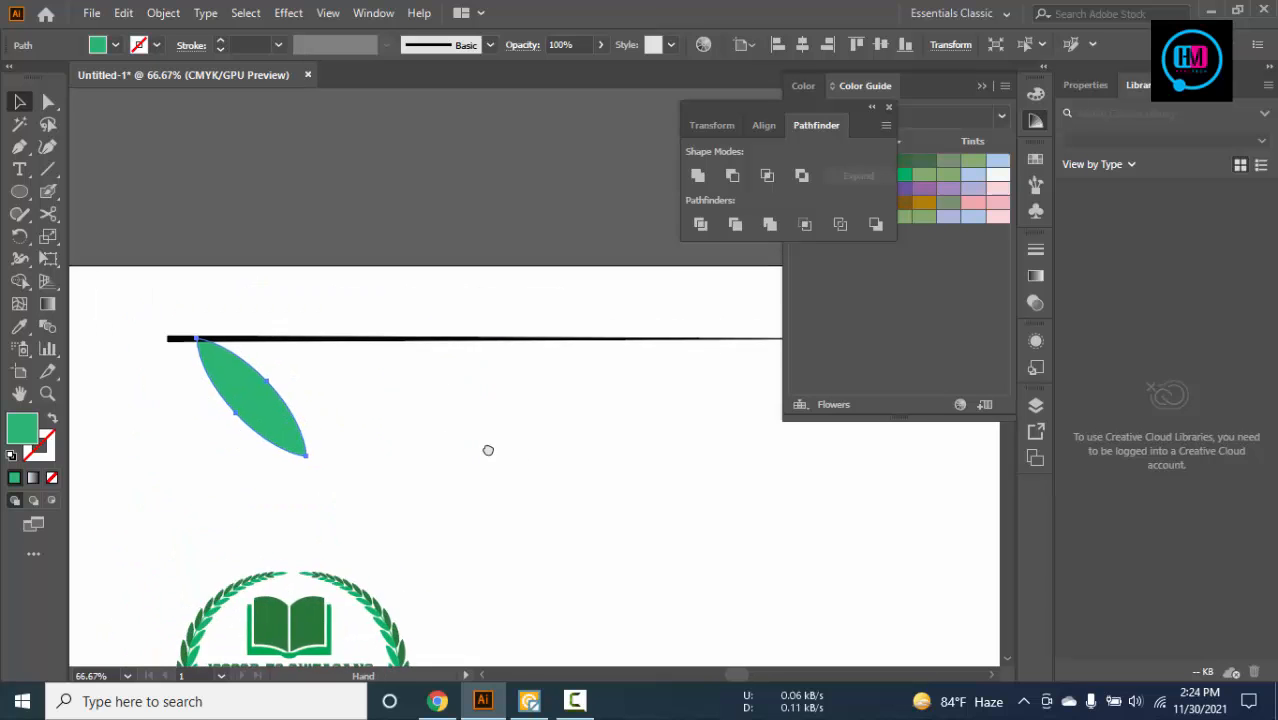
left_click(288, 12)
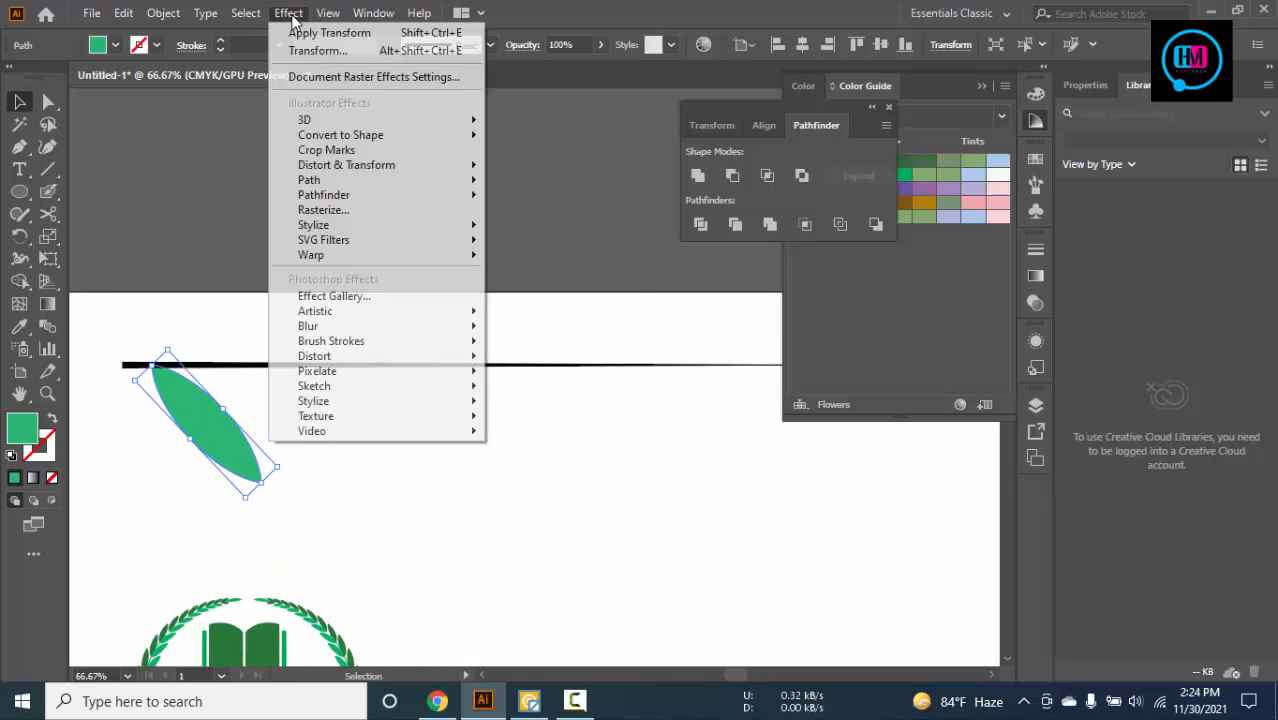
mouse_move(343, 163)
left_click(539, 231)
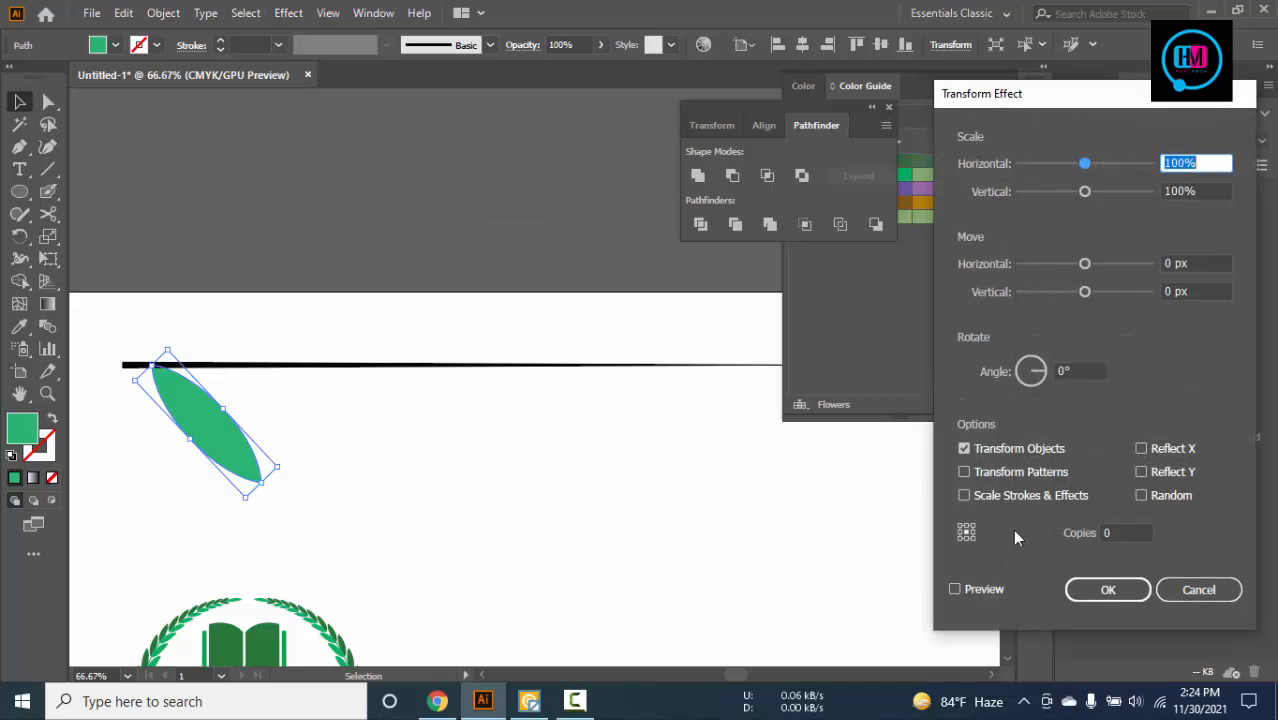
left_click(957, 588)
left_click_drag(1040, 94, 826, 103)
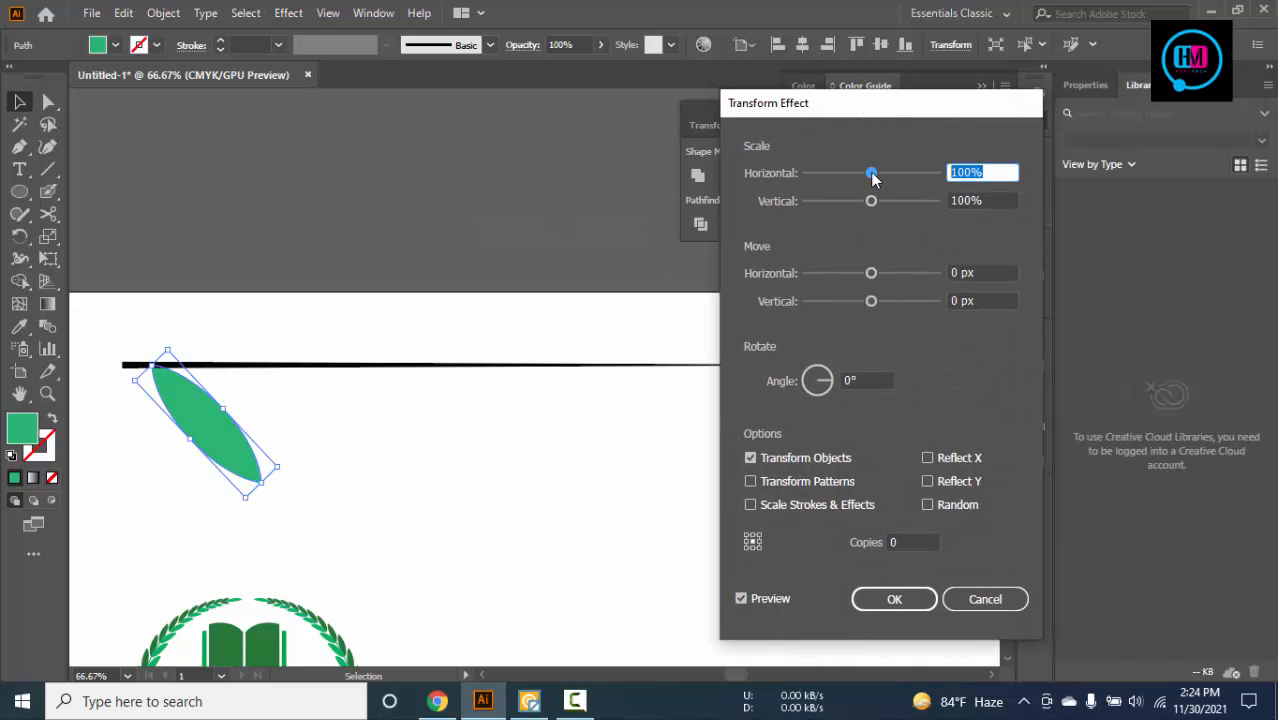
type("95")
key("Tab")
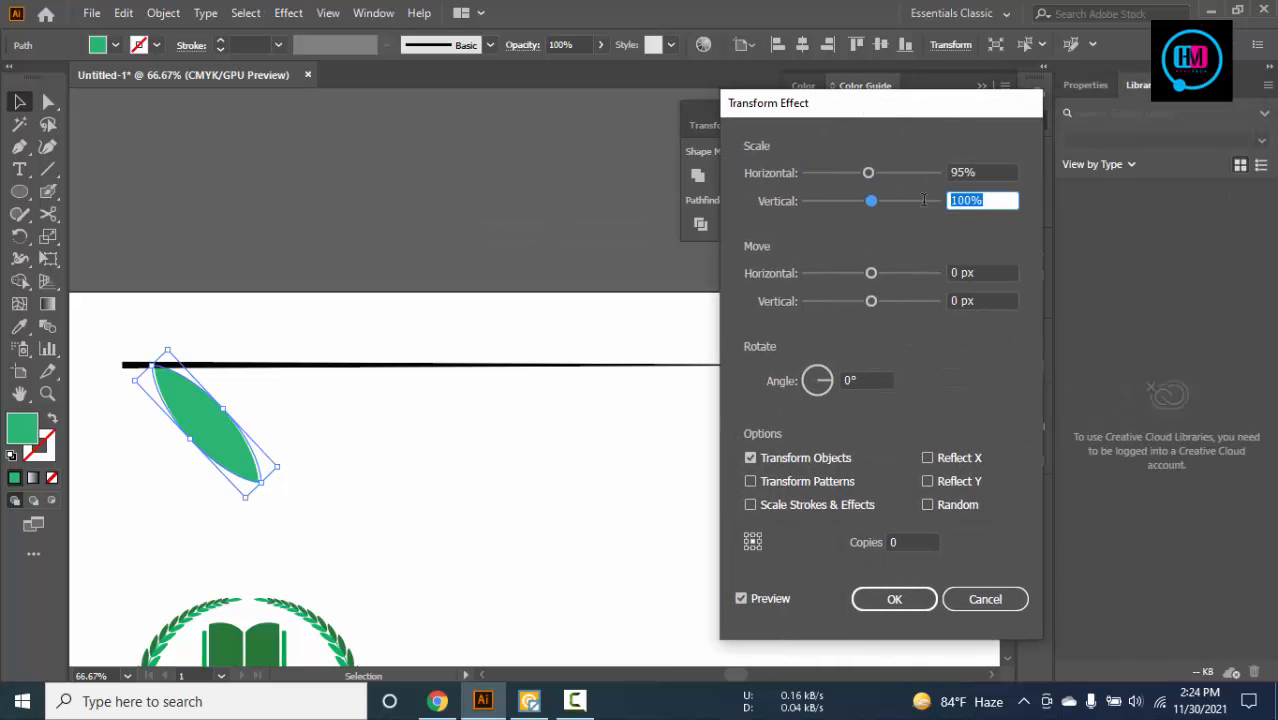
Set the Transform effect's rotation angle to 15° and its horizontal move to 97 px
left_click_drag(878, 380, 799, 375)
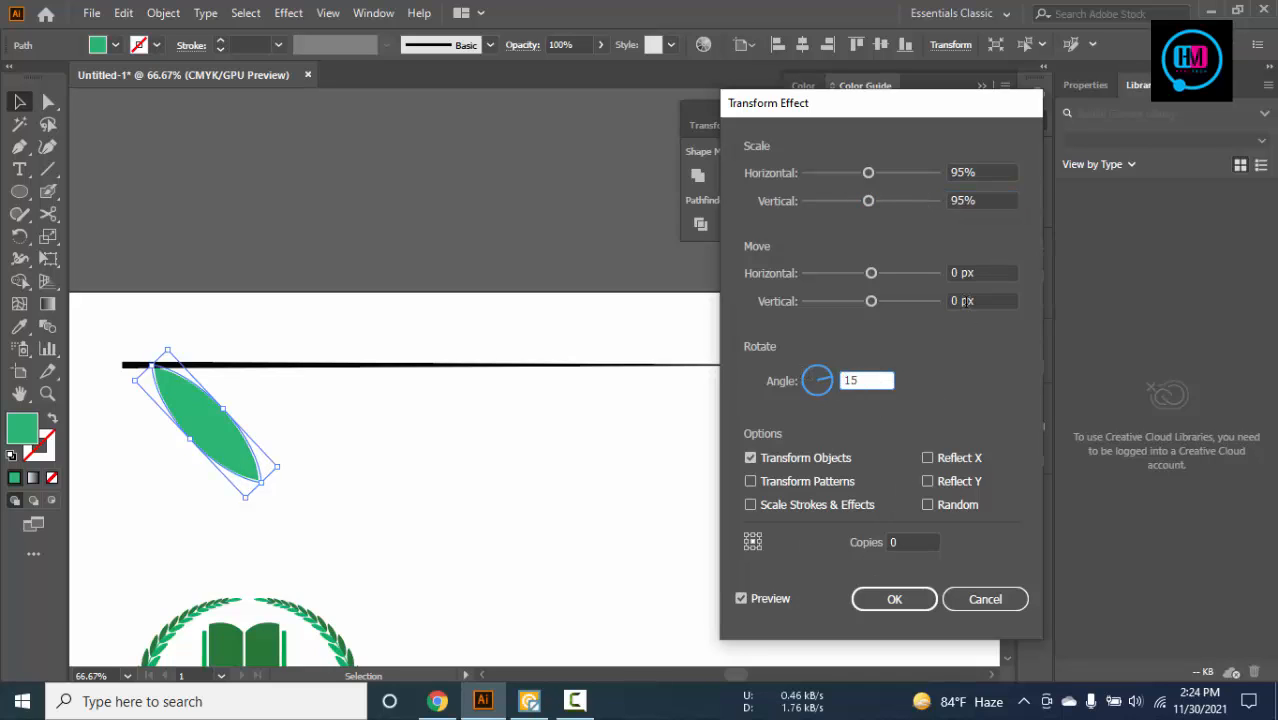
type("15")
left_click_drag(990, 273, 940, 273)
key("Up")
key("Up")
key("Up")
key("Up")
key("Up")
key("Up")
key("Up")
key("Up")
key("Up")
key("Up")
key("Up")
key("Up")
key("Up")
key("Up")
key("Up")
key("Up")
key("Up")
key("Up")
key("Up")
key("Up")
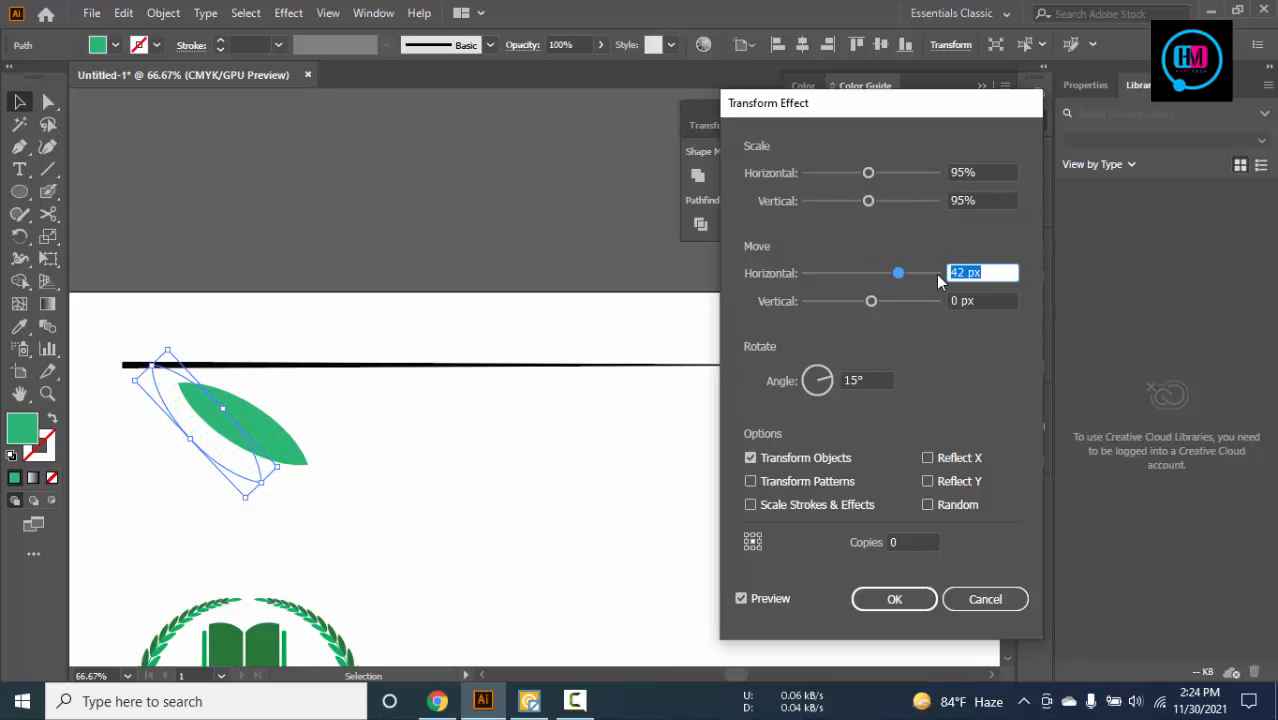
key("Up")
key("Up")
key("Up")
key("Up")
key("Up")
key("Up")
key("Up")
key("Up")
key("Up")
key("Up")
key("Up")
key("Up")
key("Up")
key("Up")
key("Up")
key("Up")
key("Up")
key("Up")
key("Up")
key("Up")
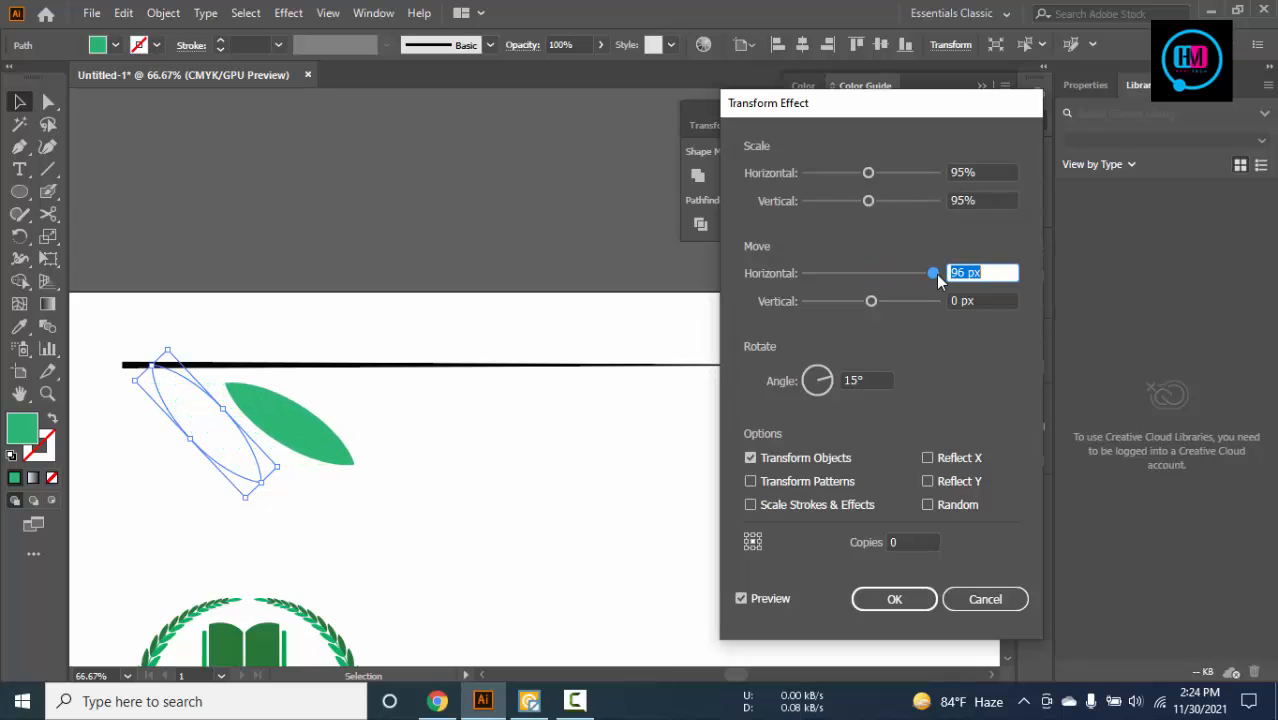
Set the vertical move to -8 px and the number of copies to 20, and turn off the preview
key("Tab")
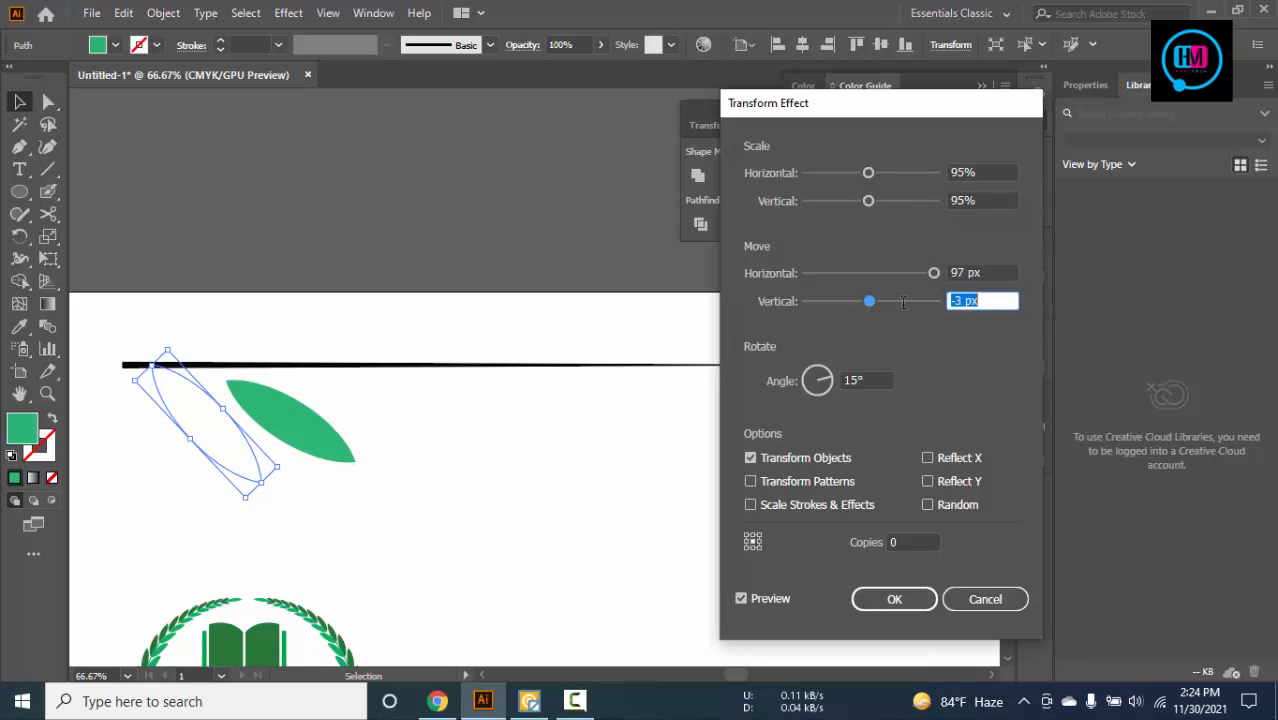
left_click(906, 546)
type("20")
left_click(741, 599)
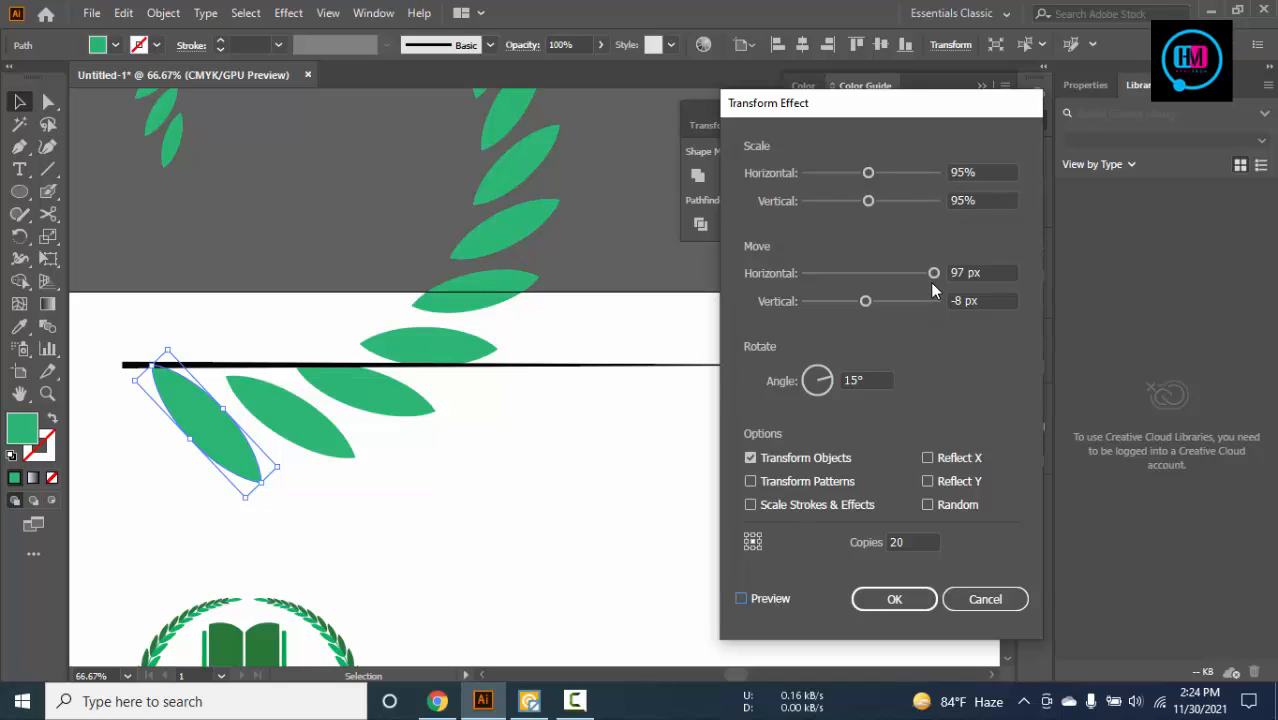
Set the rotation angle to 0° and turn the preview back on, moving the dialog off the leaf row
left_click(870, 380)
type("0")
left_click(745, 599)
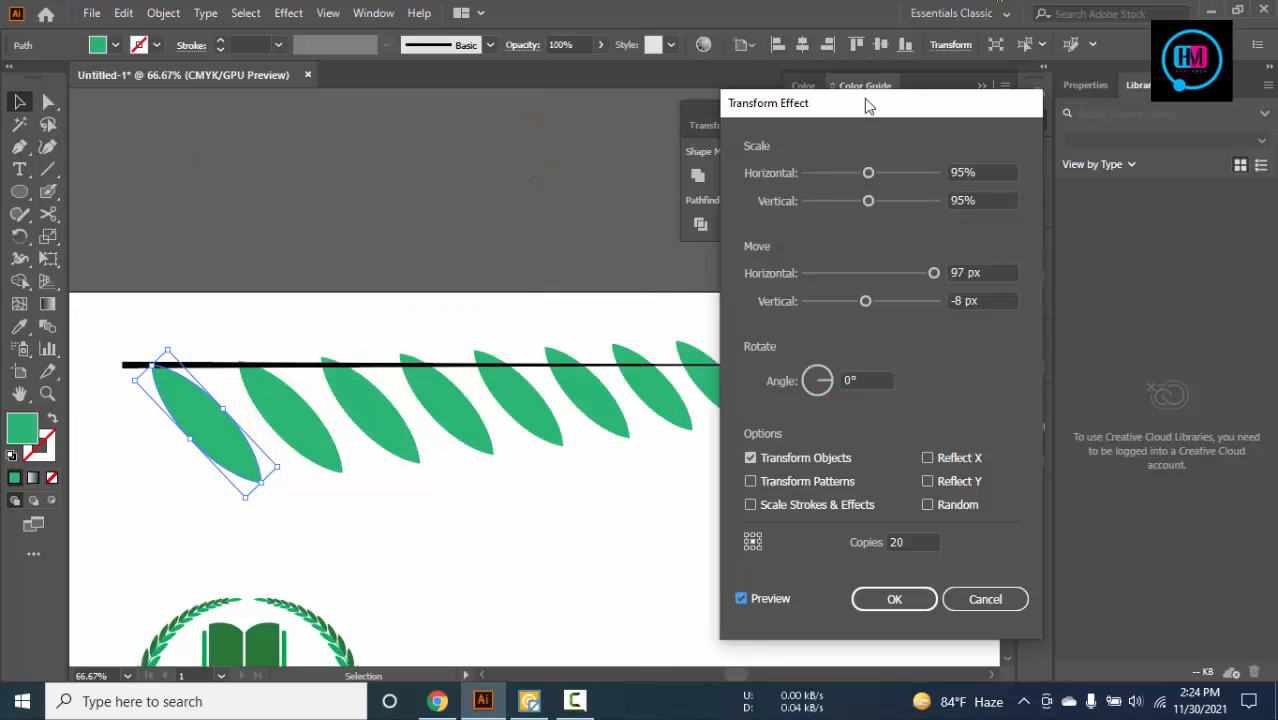
left_click_drag(868, 105, 958, 88)
Set the Transform effect's vertical move to -3 px
left_click(1030, 282)
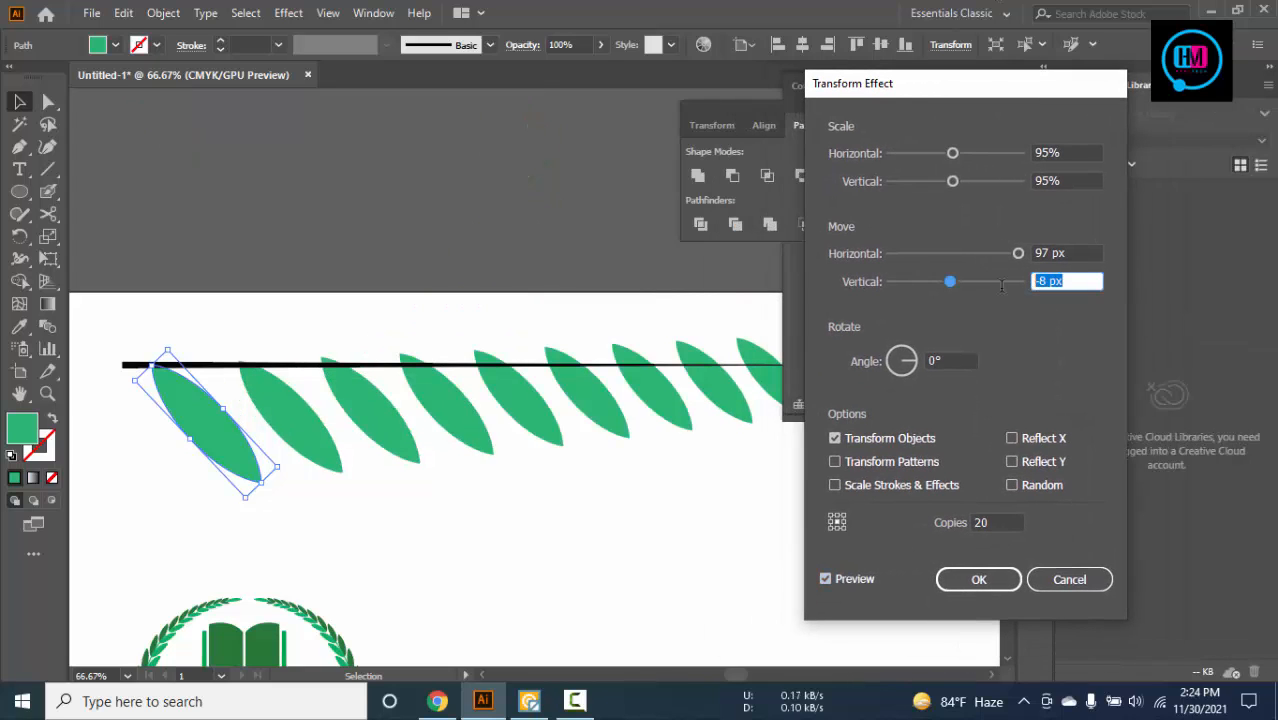
key("Up")
key("Up")
key("Up")
key("Up")
key("Up")
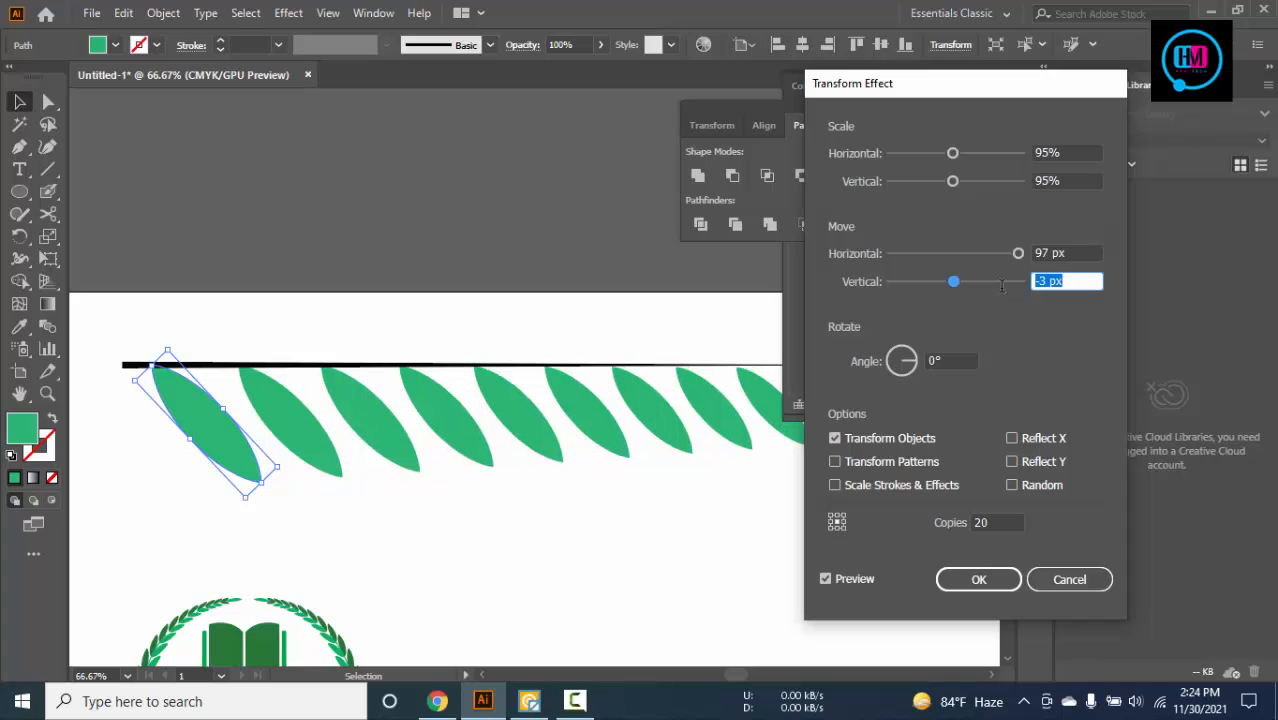
key("Up")
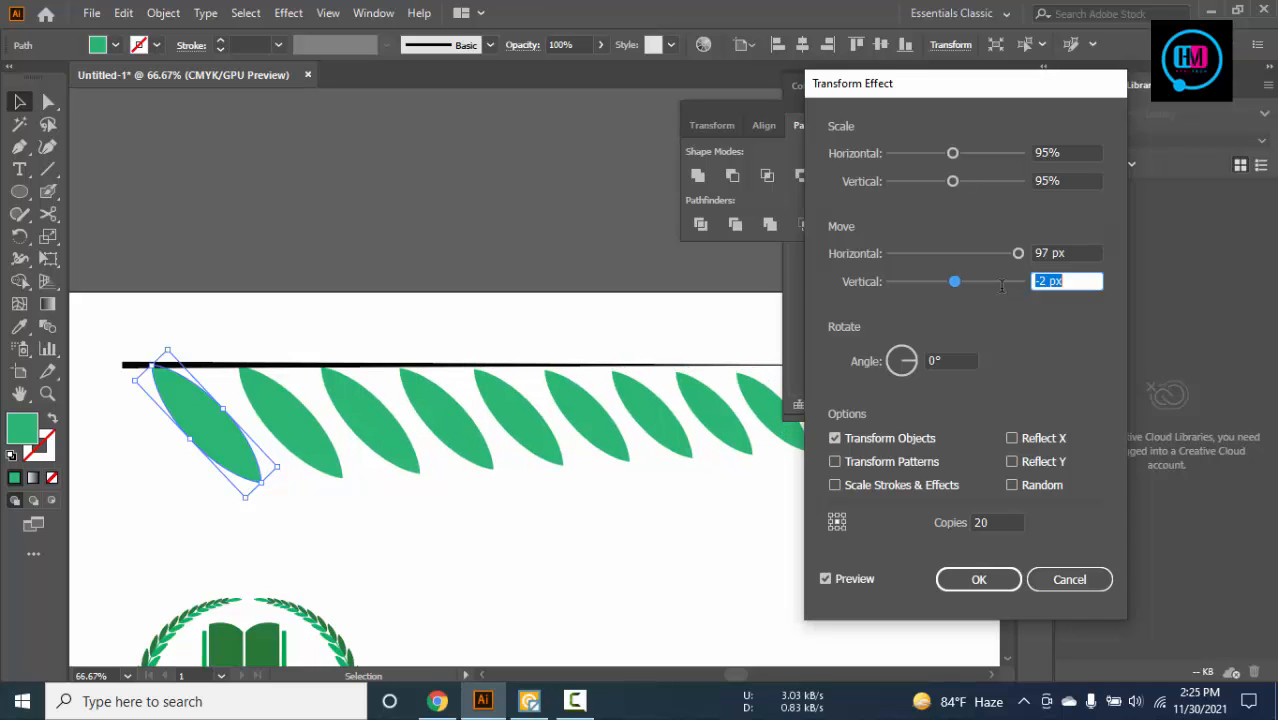
key("Down")
Set the Transform effect's vertical scale to 88% and its horizontal scale to 93%
key("shift+Tab")
key("shift+Tab")
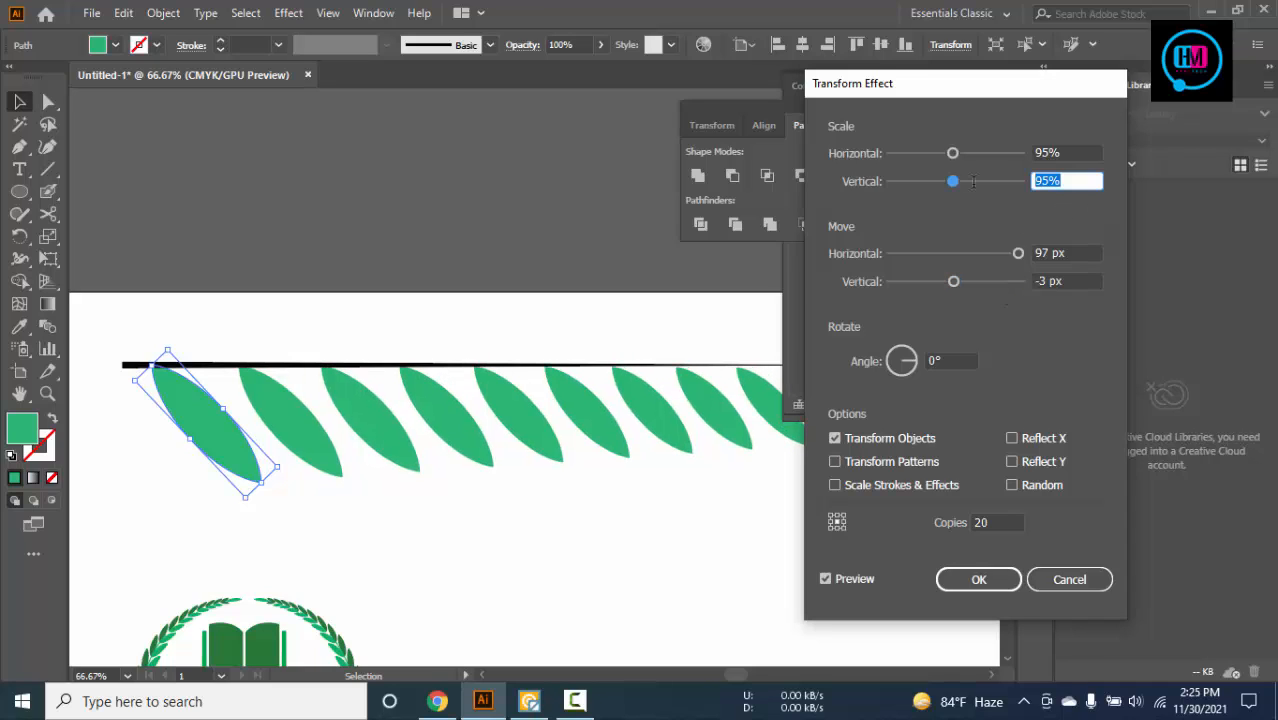
key("Down")
key("Down")
key("Down")
key("Down")
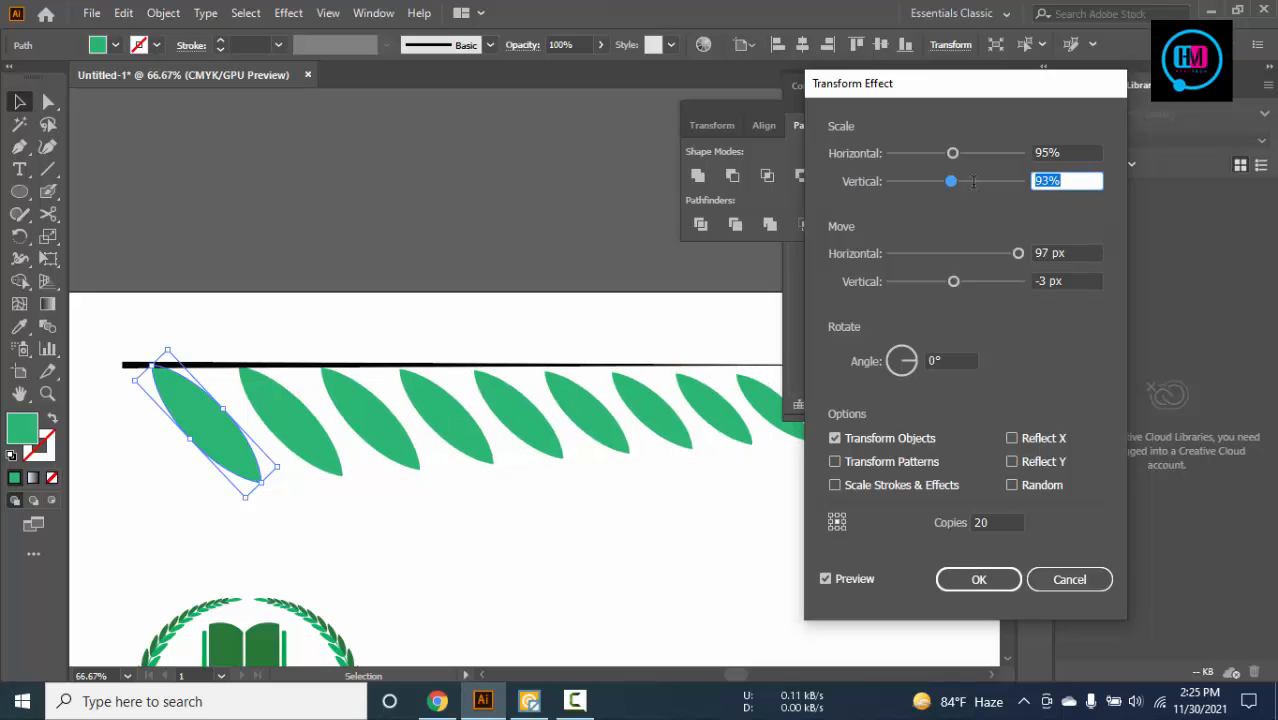
key("Down")
key("Down")
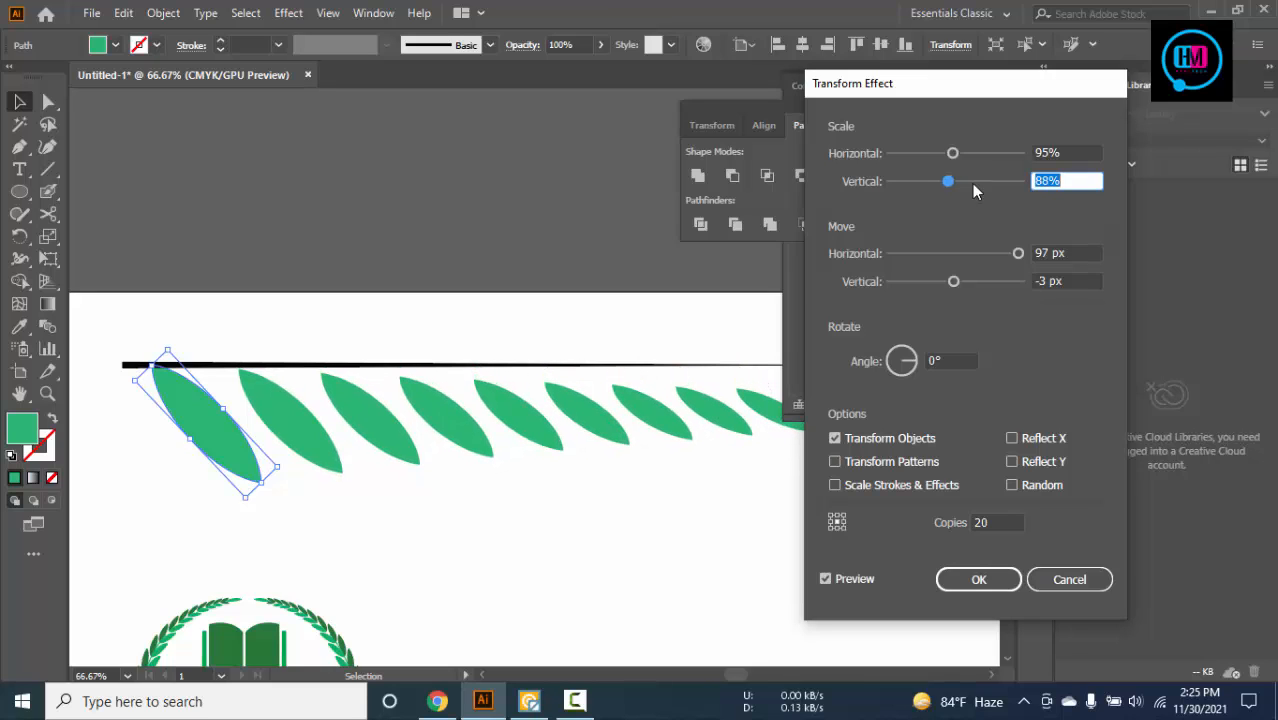
left_click(1073, 152)
key("Down")
key("Down")
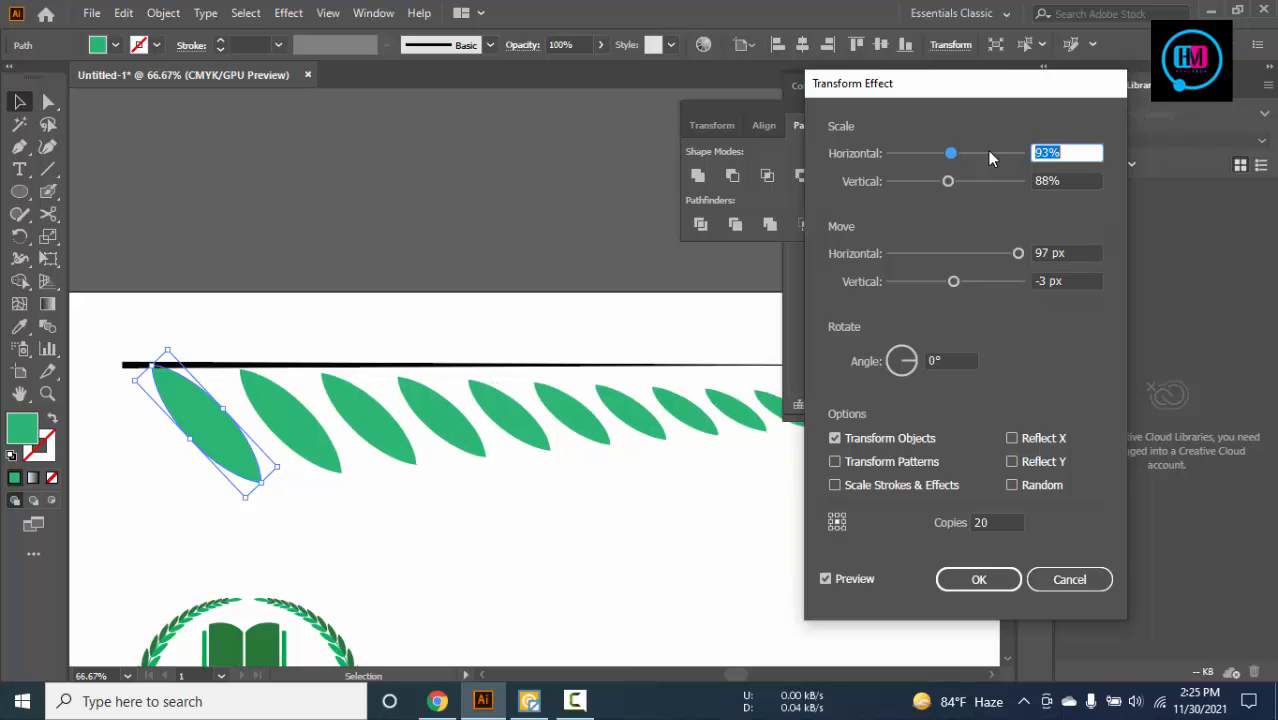
Set the horizontal move to 95 px and the vertical move to -8 px, apply the Transform effect, and deselect the leaf
left_click(1062, 253)
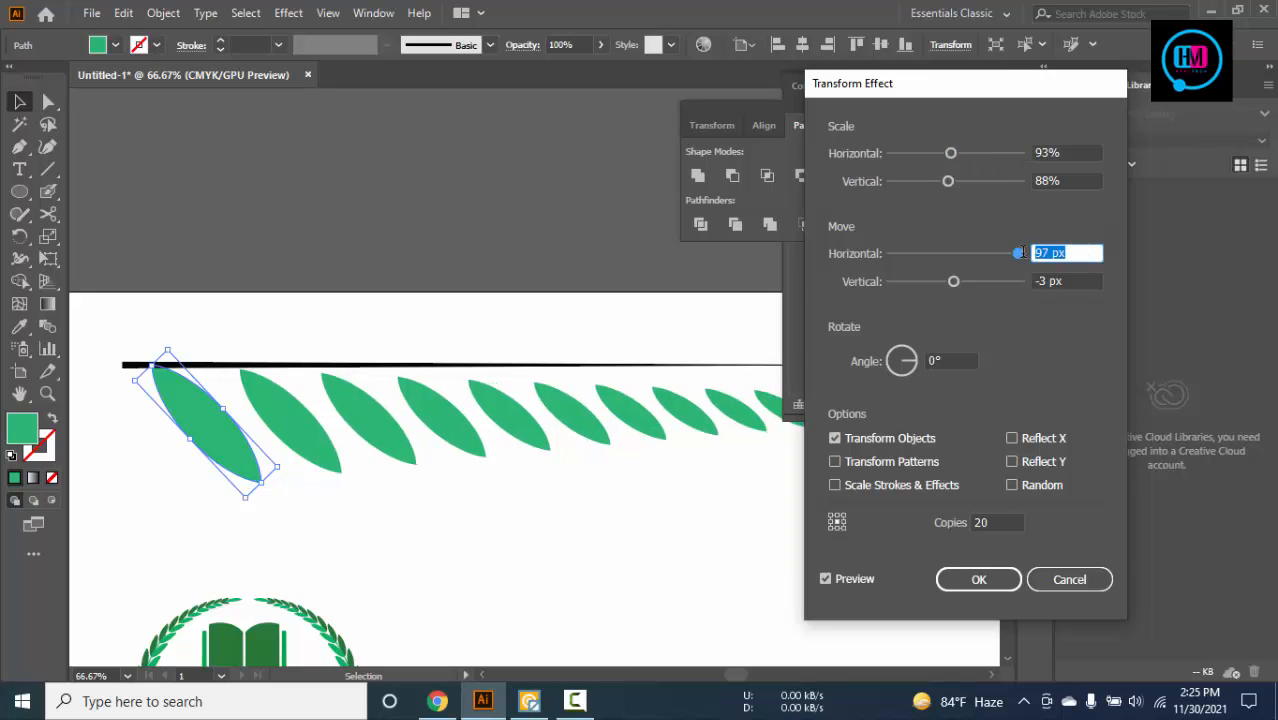
key("Down")
key("Down")
left_click(1052, 282)
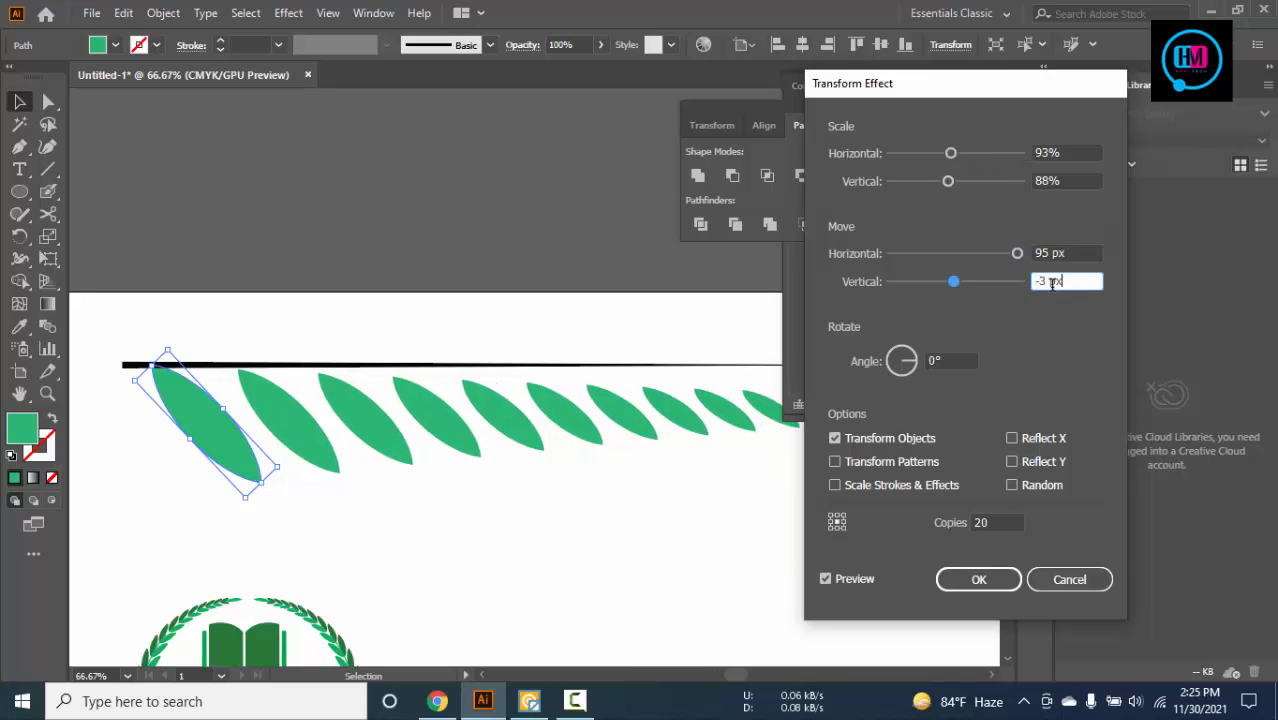
key("Down")
key("Down")
key("Down")
key("Down")
key("Down")
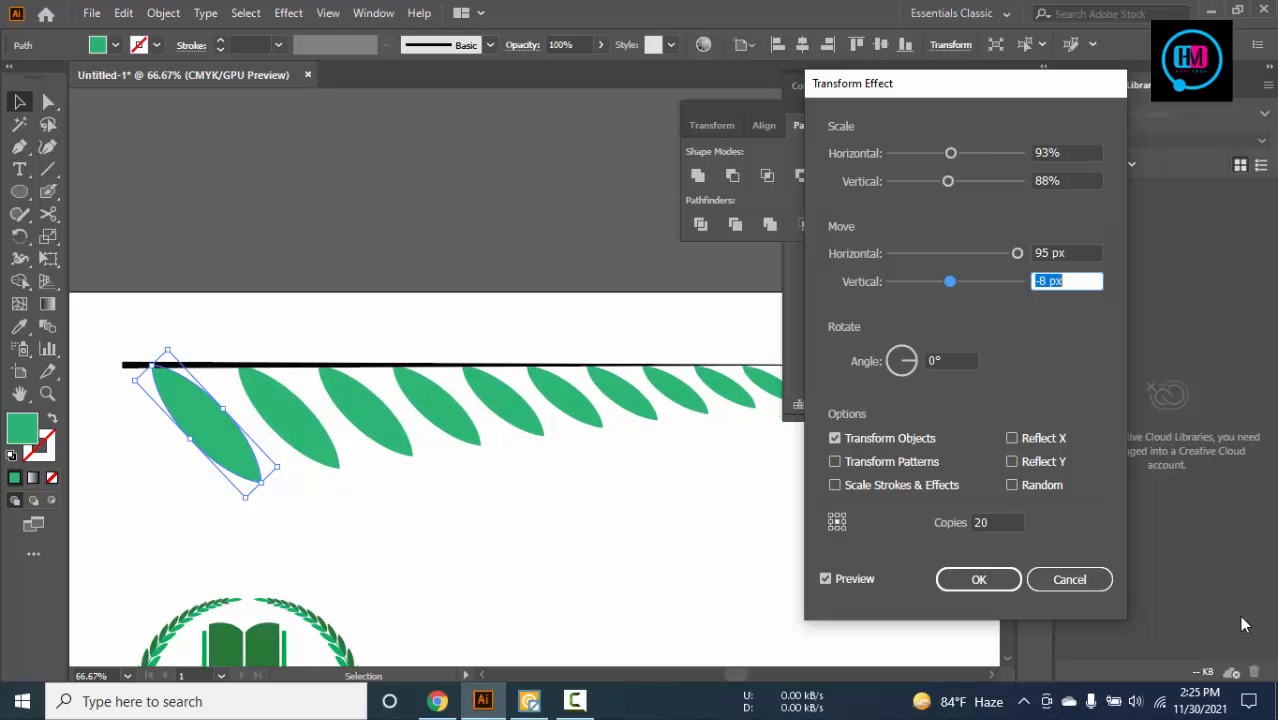
left_click(979, 580)
left_click(677, 528)
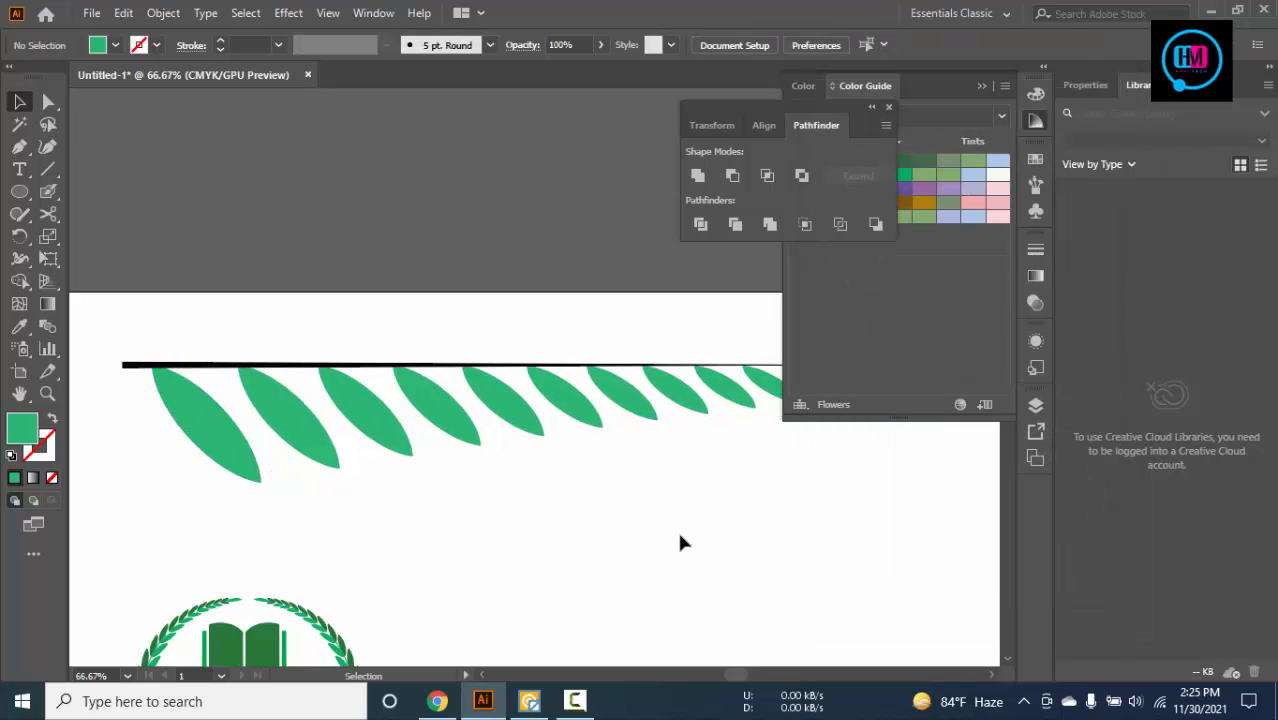
Select the transformed leaf and expand its appearance so the row of leaves becomes editable shapes
scroll(625, 474, "down", 1)
left_click_drag(773, 485, 653, 488)
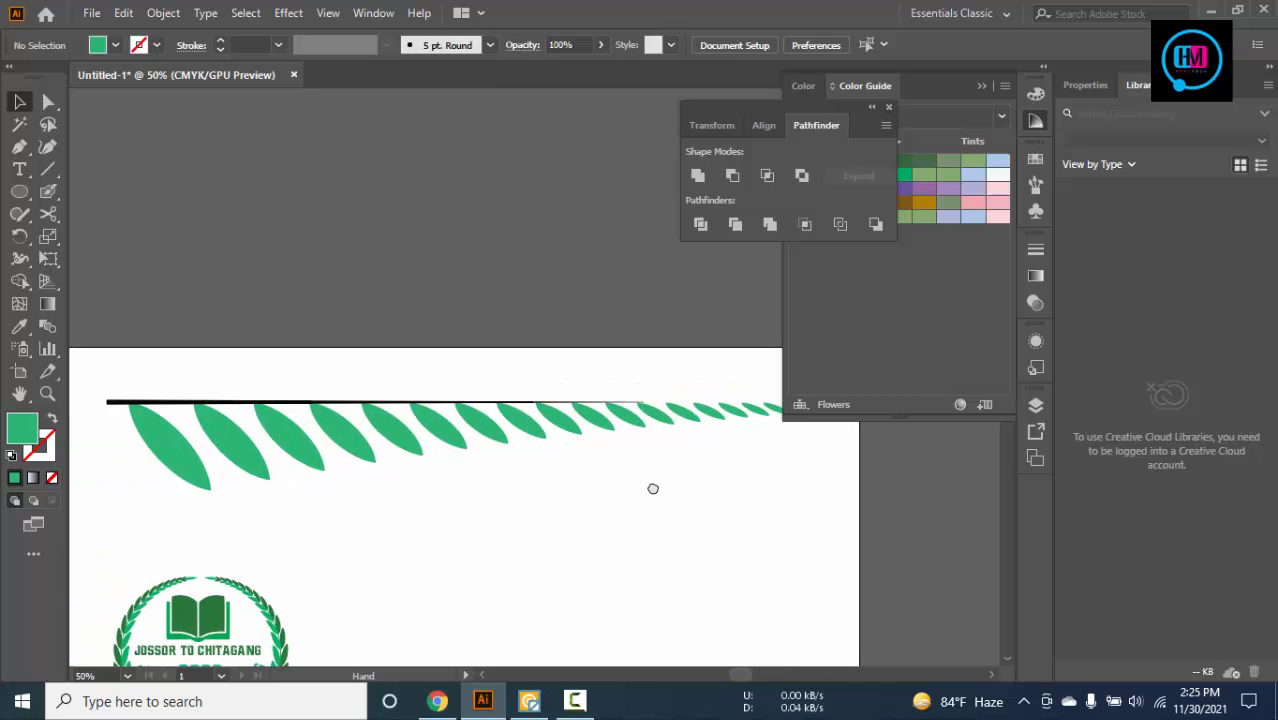
scroll(613, 467, "down", 1)
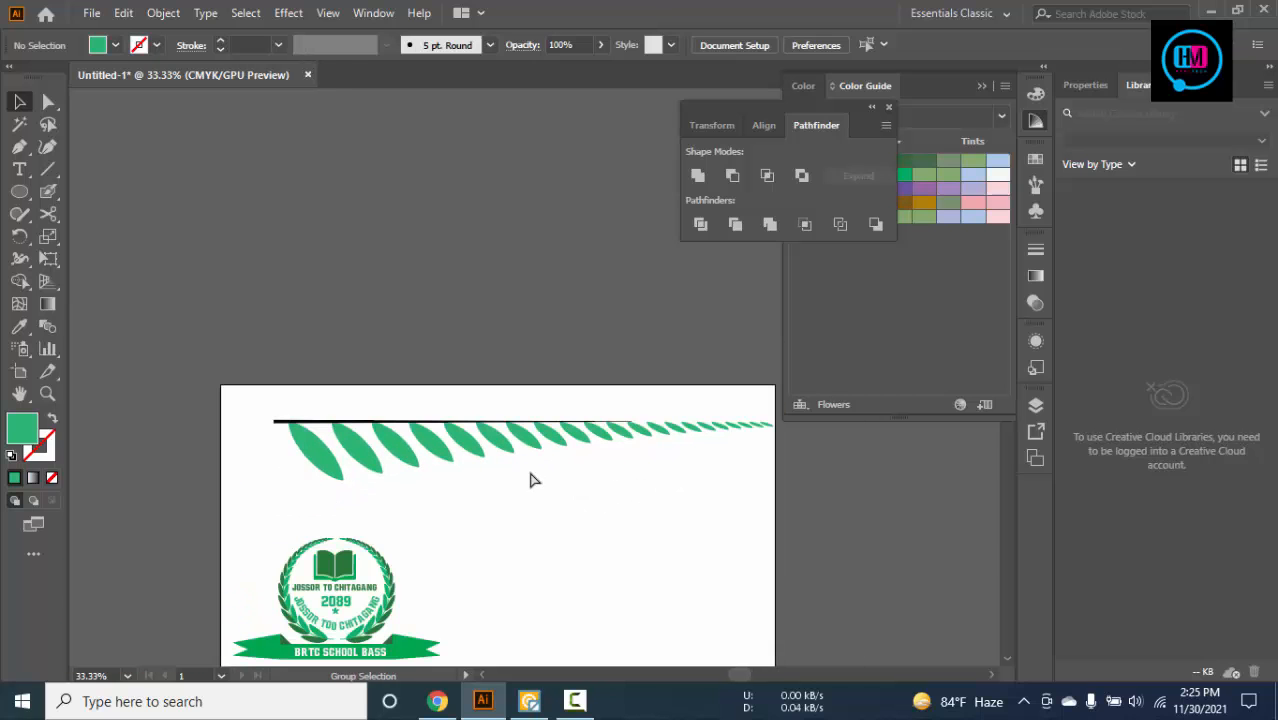
scroll(533, 480, "up", 1)
left_click(200, 450)
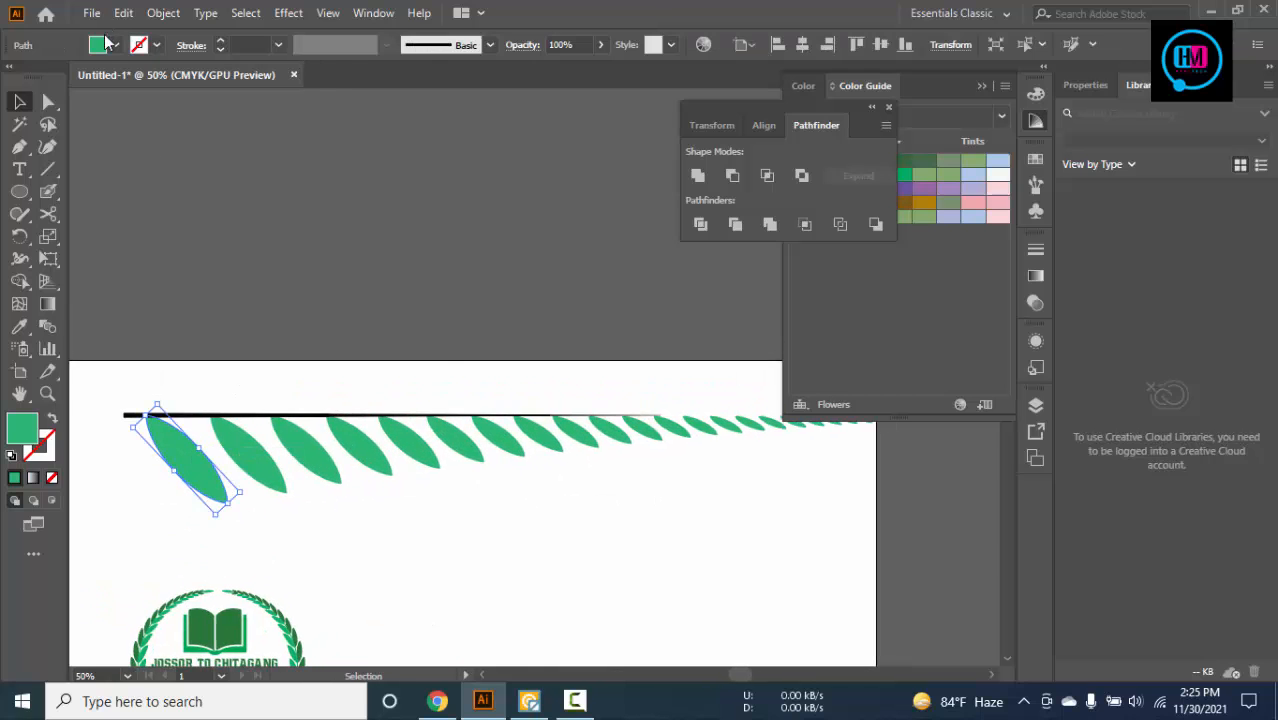
left_click(163, 13)
left_click(230, 288)
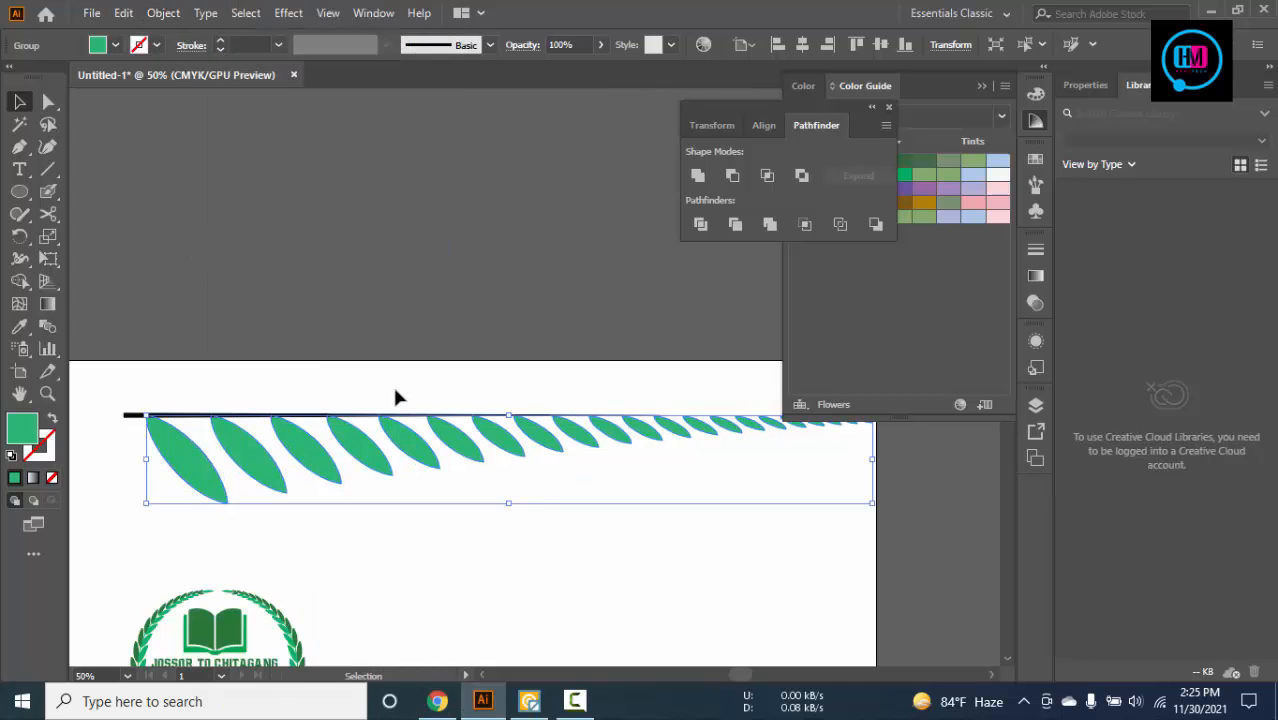
Reflect the row of leaves across the horizontal axis as a copy
scroll(395, 398, "down", 1)
right_click(391, 422)
mouse_move(432, 310)
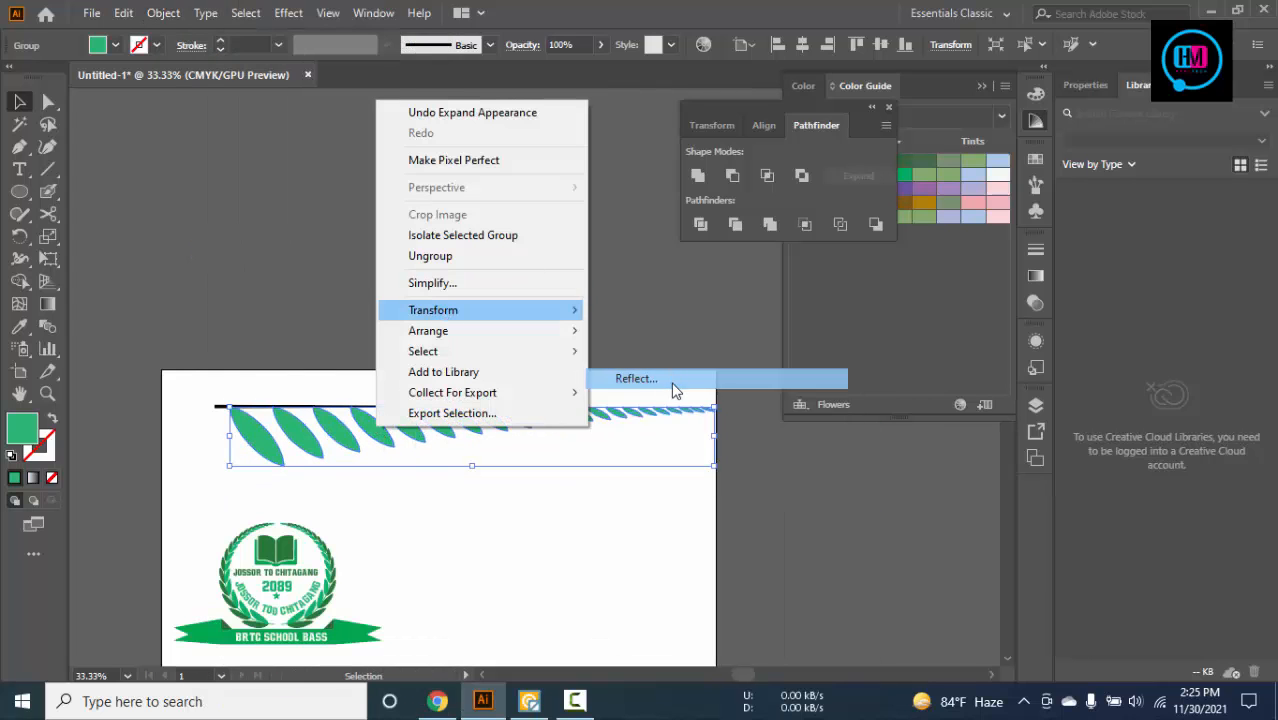
left_click(673, 389)
left_click(787, 220)
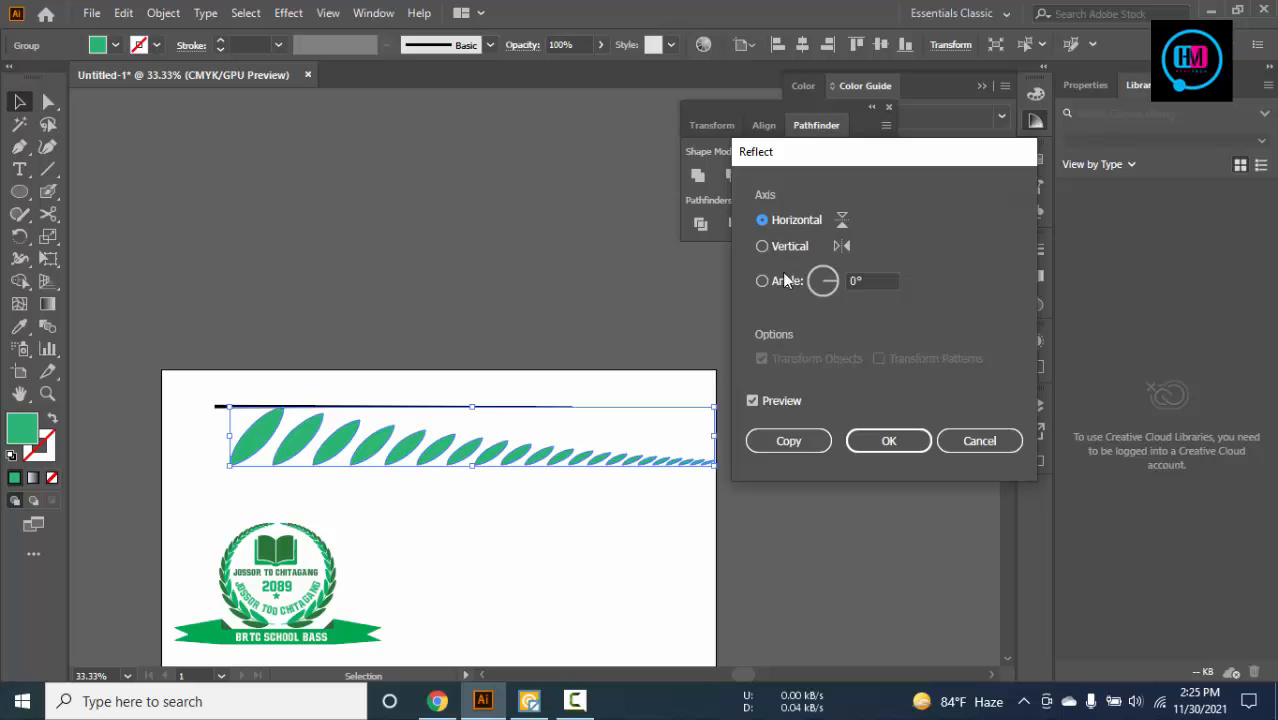
left_click(778, 440)
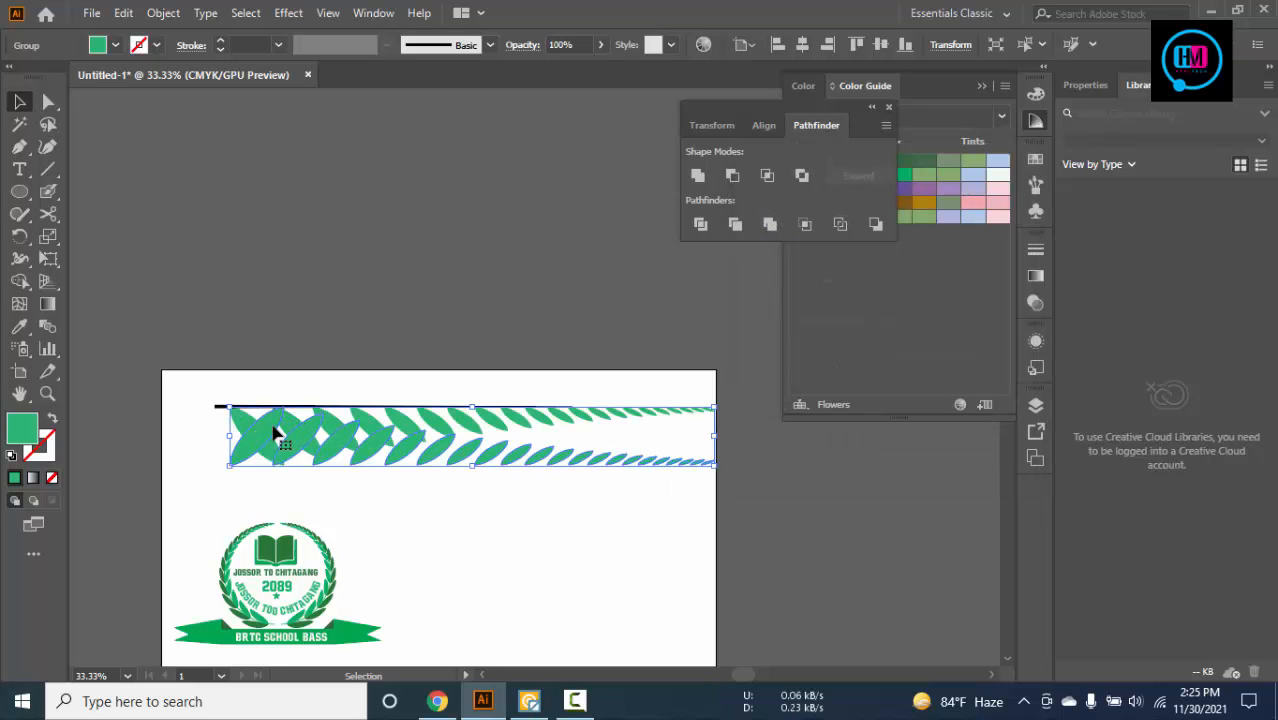
Nudge the mirrored row of leaves up until its leaf bases meet the stem line, and deselect it
key("Up")
key("Up")
key("Up")
key("Up")
key("Up")
key("Up")
key("Up")
key("Up")
key("Up")
key("Up")
key("Up")
key("Up")
key("Up")
key("Up")
key("Up")
key("Up")
key("Up")
key("Up")
key("Up")
key("Up")
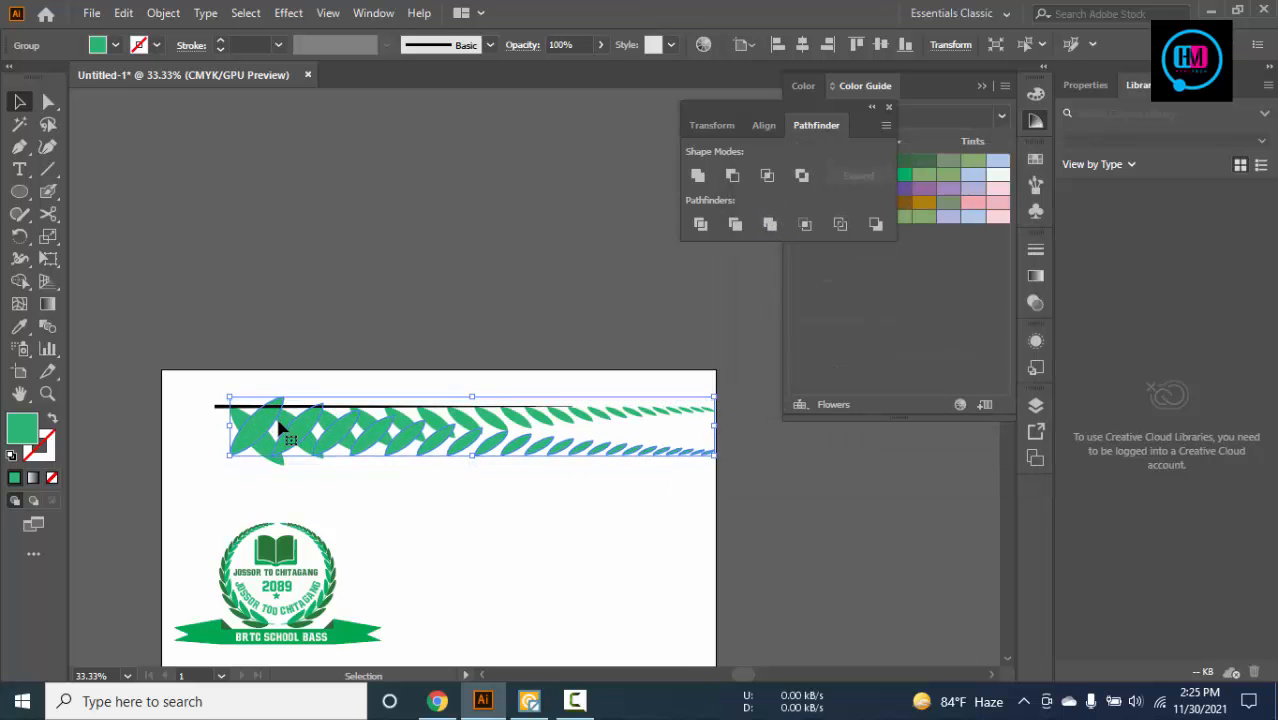
key("Up")
key("Up")
key("Up")
key("Up")
key("Up")
key("Up")
key("Up")
key("Up")
key("Up")
key("Up")
key("Up")
key("Up")
key("Up")
key("Up")
key("Up")
key("Up")
key("Up")
key("Up")
key("Up")
key("Up")
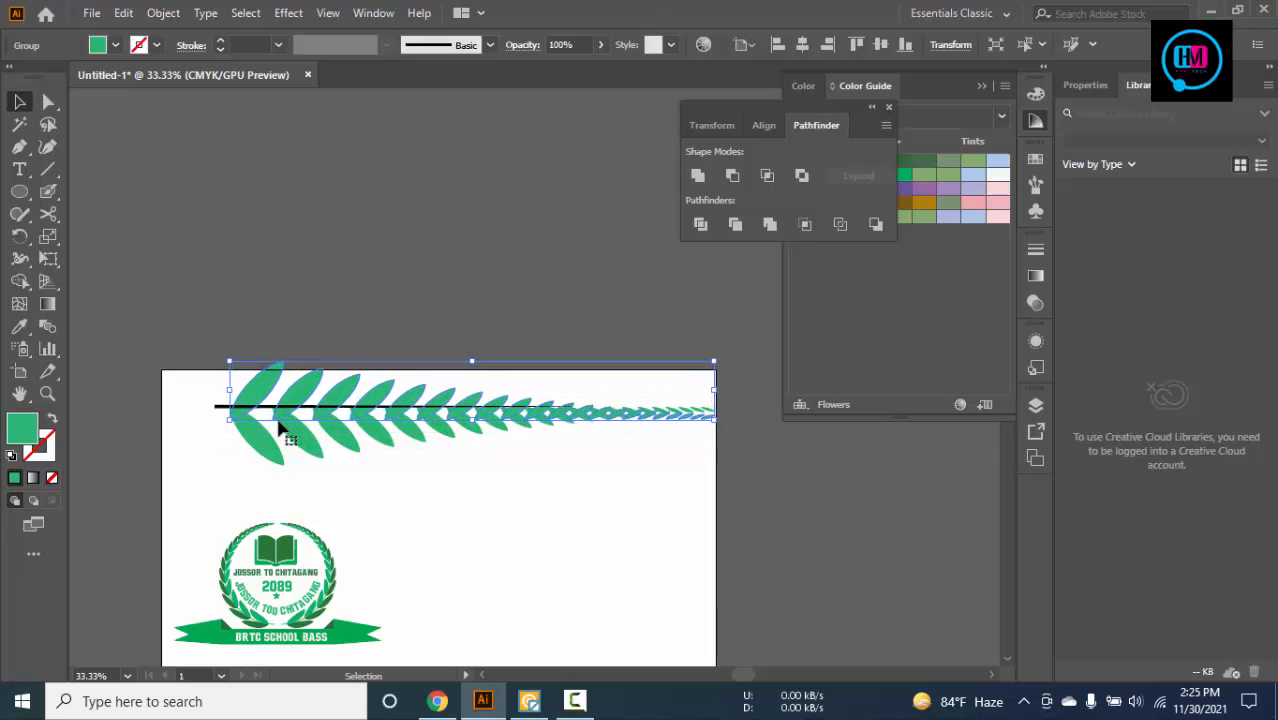
key("Up")
key("Up")
key("Up")
key("Up")
key("Up")
key("Up")
key("Up")
key("Up")
key("Up")
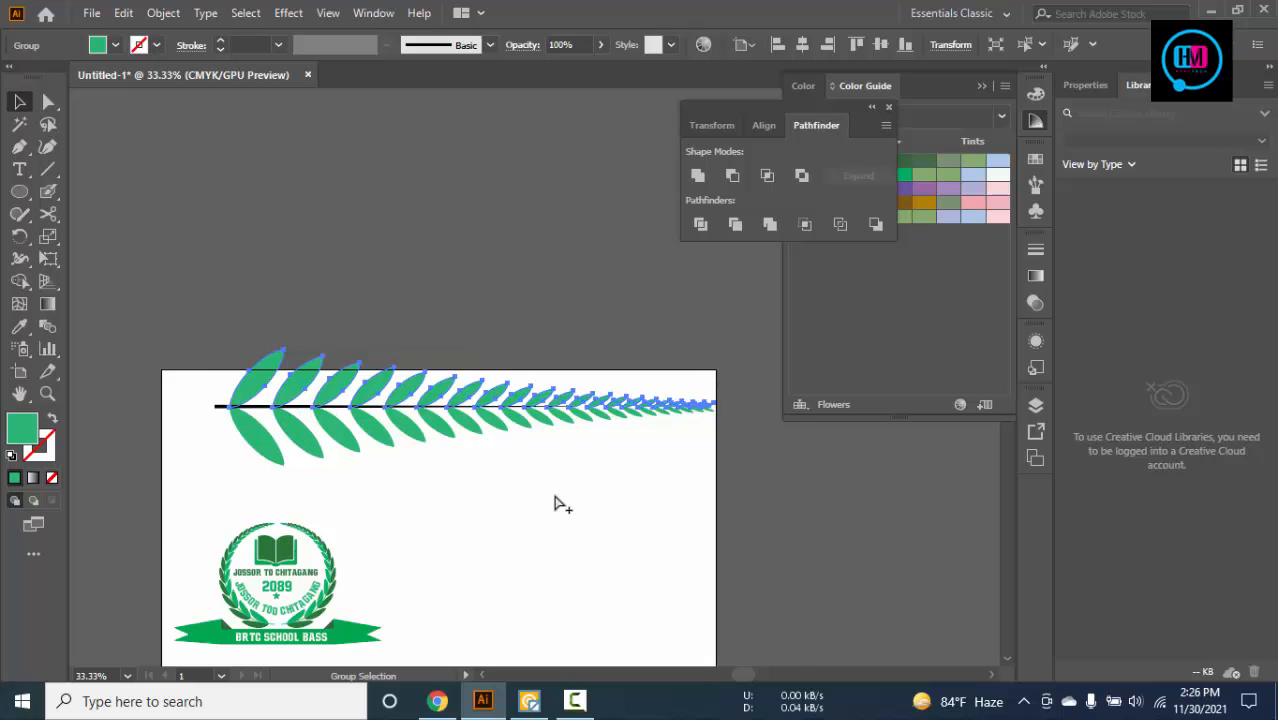
scroll(556, 502, "up", 2)
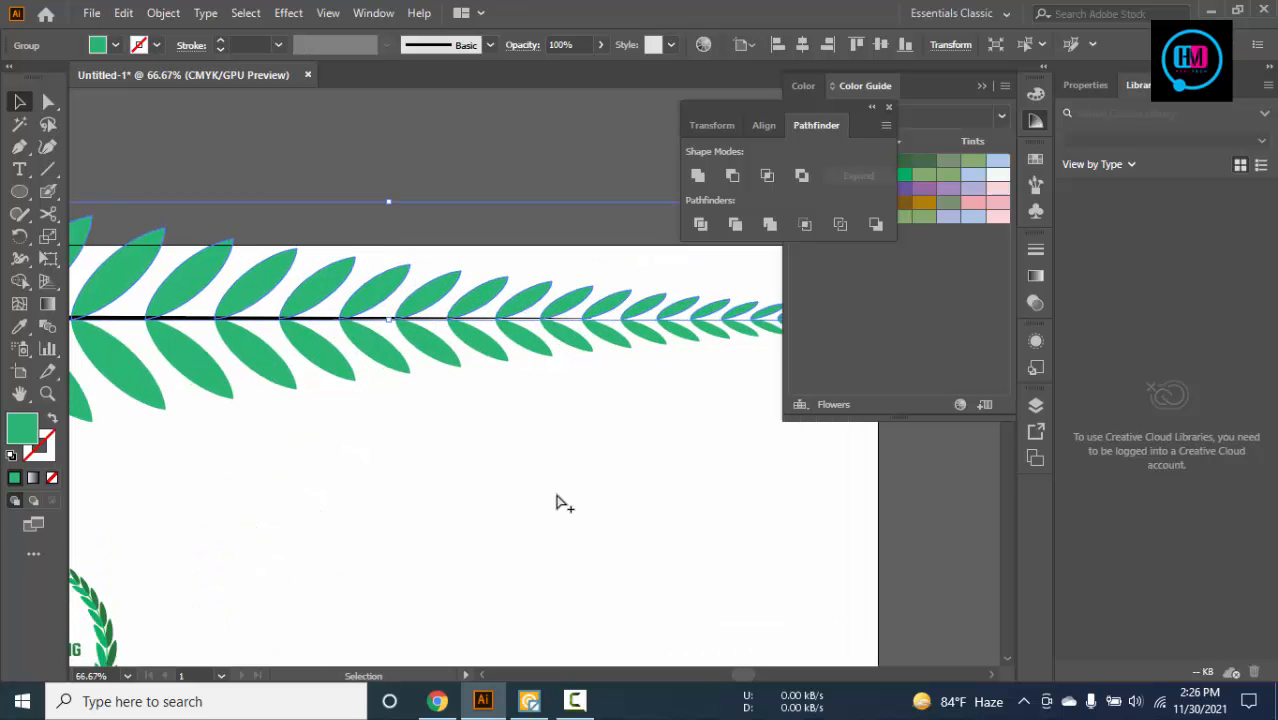
key("a")
scroll(600, 500, "down", 2)
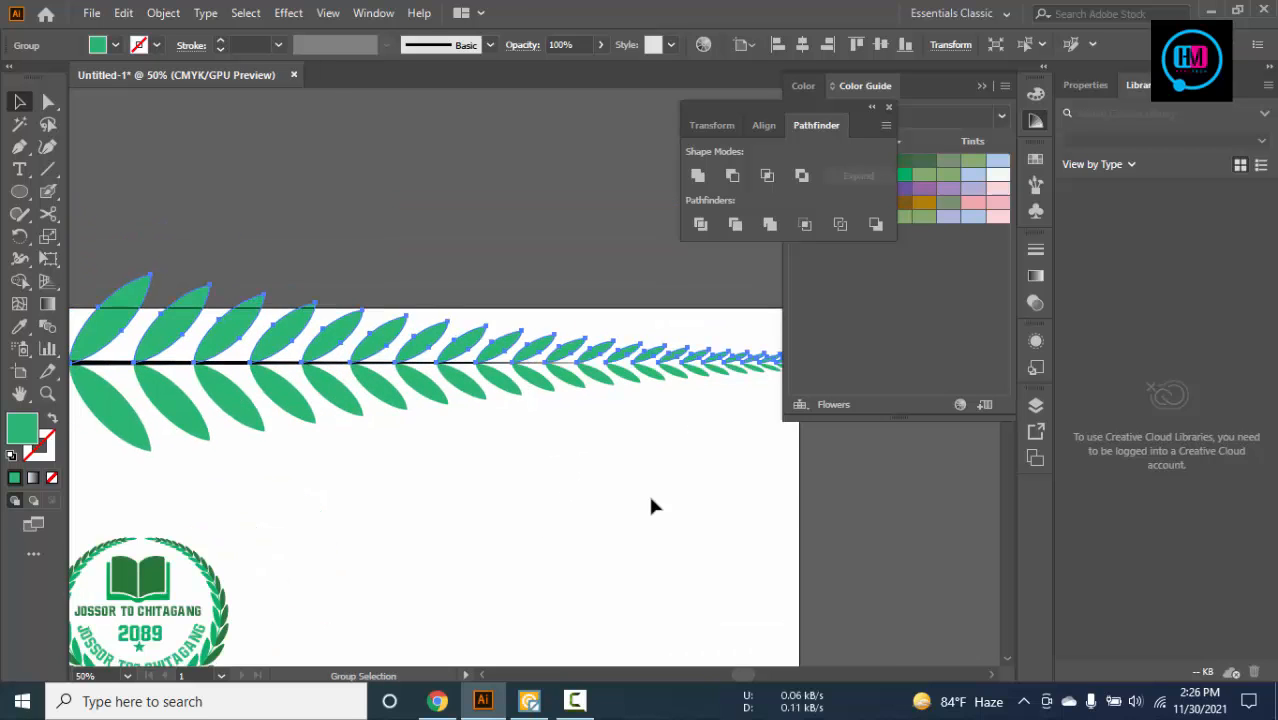
key("v")
left_click(645, 497)
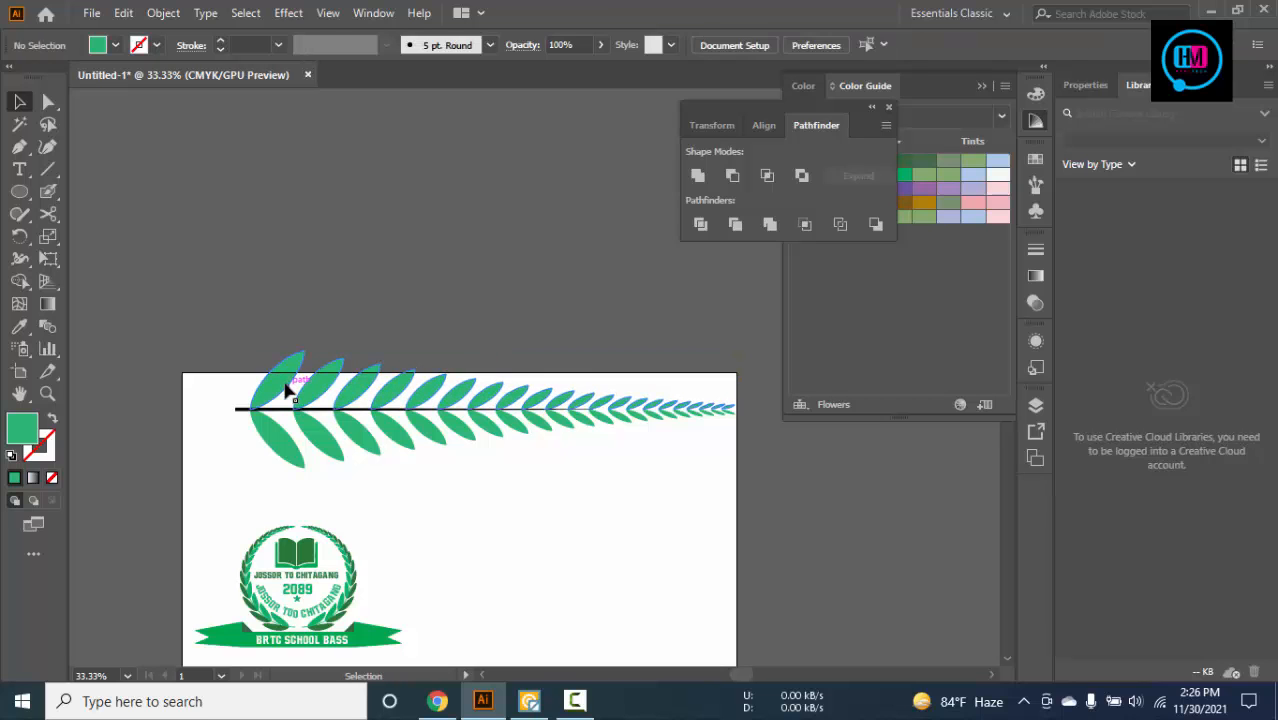
Copy the largest leaf out of the upper row and ungroup it from the row as a separate leaf
double_click(284, 387)
left_click_drag(281, 397, 373, 292)
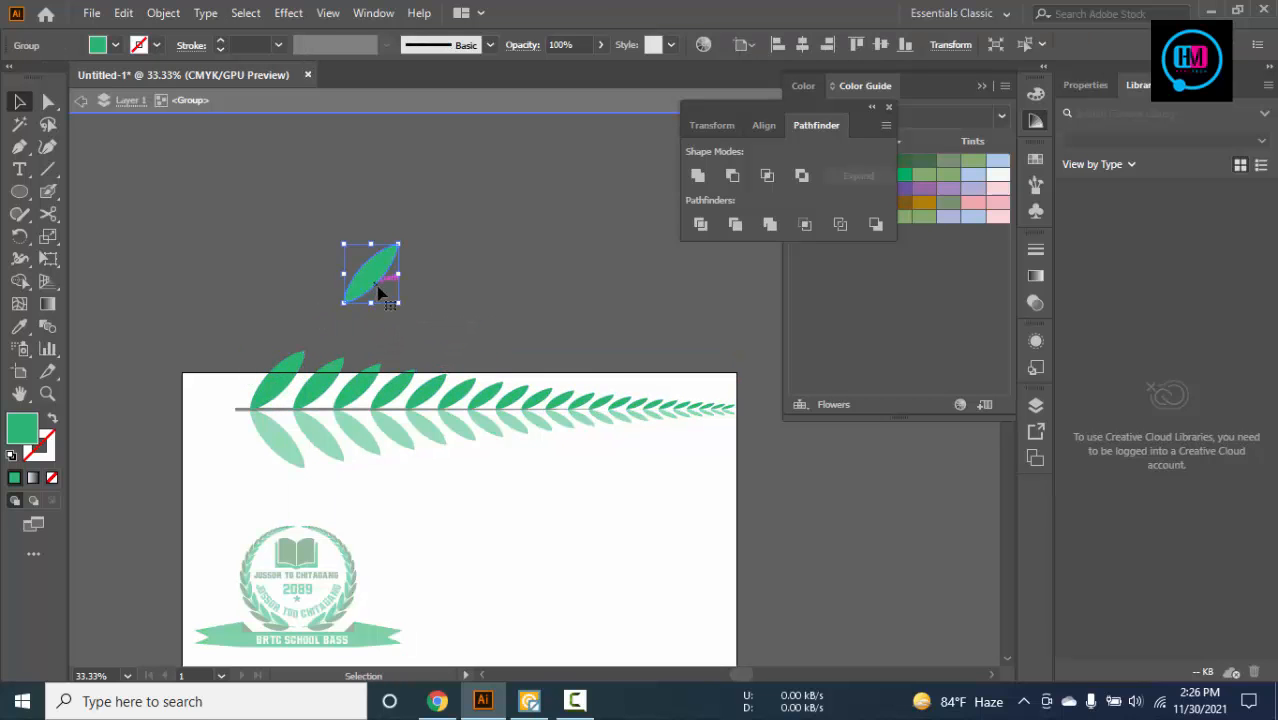
double_click(525, 305)
left_click(300, 390)
right_click(314, 391)
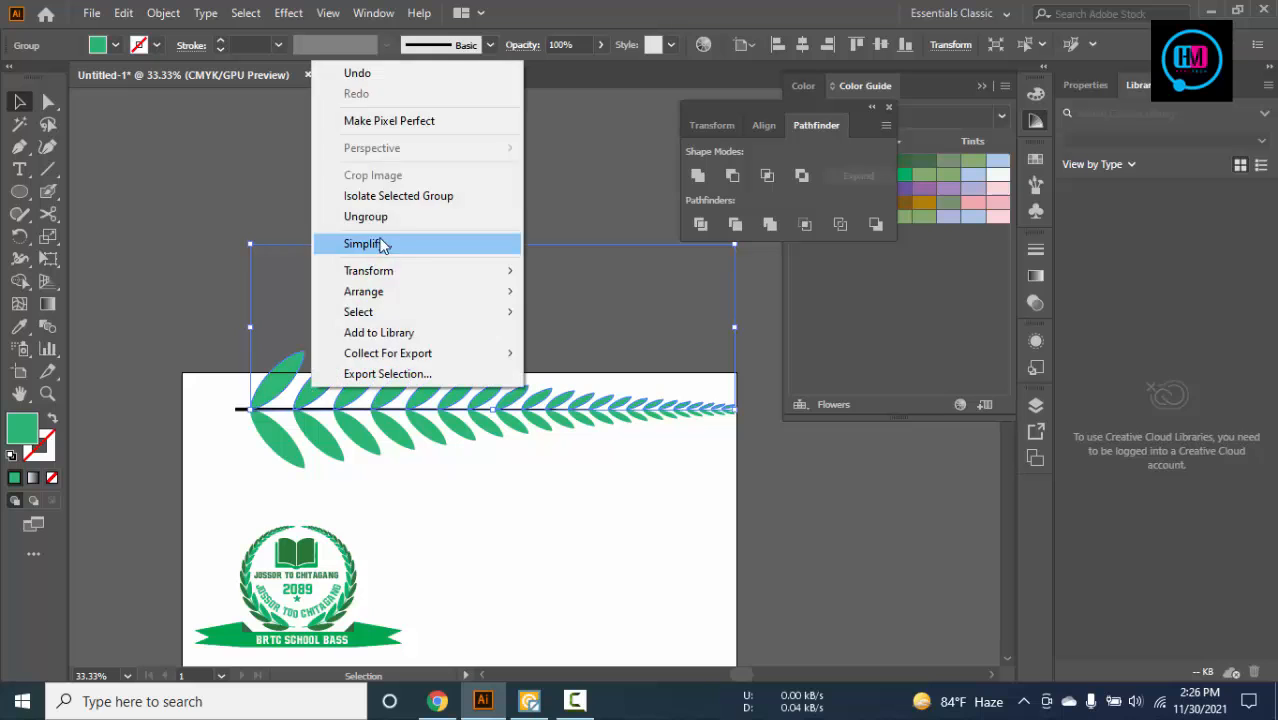
left_click(379, 245)
left_click(451, 228)
left_click_drag(391, 260, 427, 214)
left_click(193, 350)
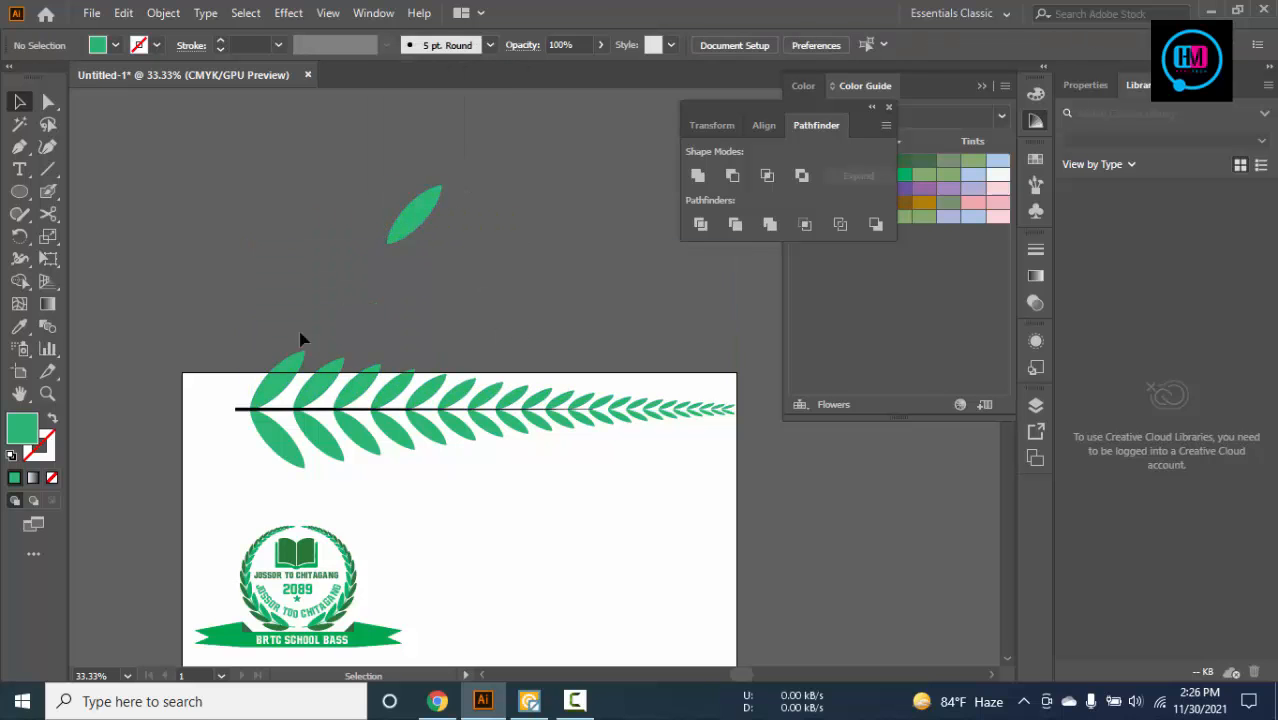
Move the separate leaf next to the thin tip of the branch
left_click_drag(639, 327, 372, 352)
left_click(150, 248)
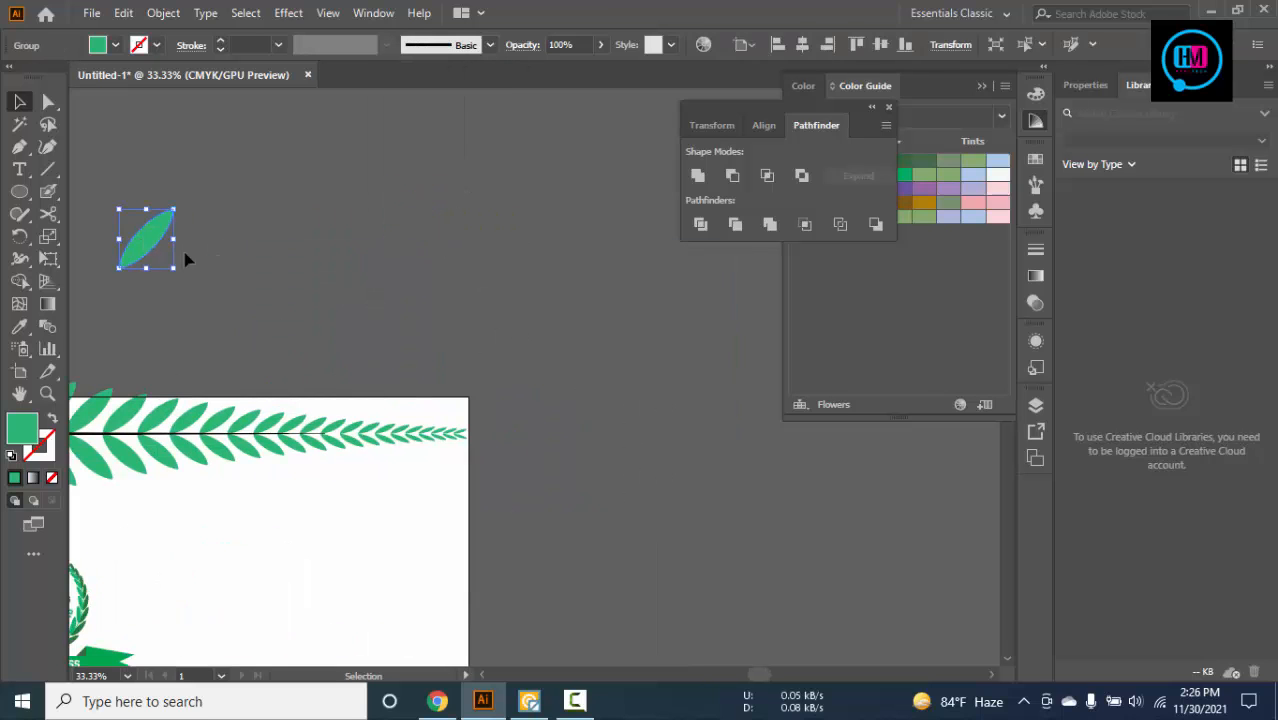
left_click_drag(150, 248, 499, 433)
scroll(497, 428, "up", 4)
left_click_drag(535, 507, 437, 507)
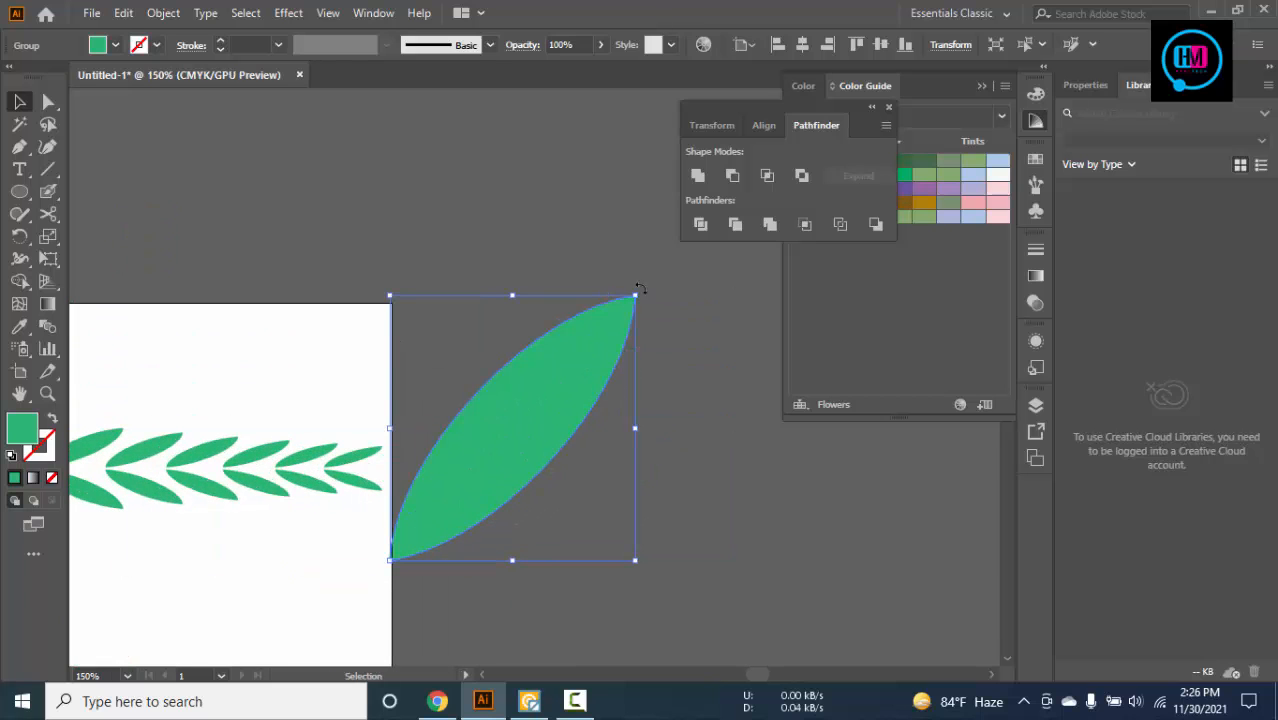
Rotate the leaf to lie along the stem and shrink it to fit on the branch's tip
left_click_drag(636, 292, 604, 445)
scroll(485, 465, "up", 3)
left_click_drag(760, 405, 656, 414)
left_click_drag(538, 434, 422, 459)
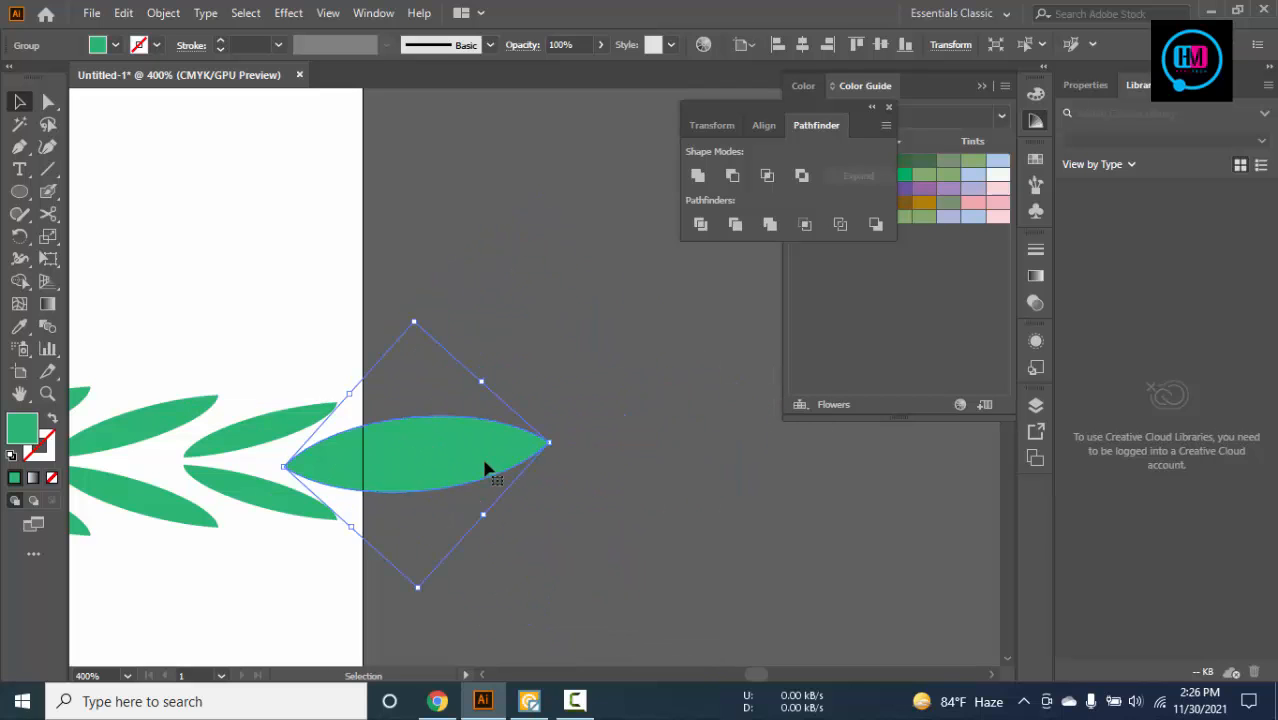
left_click(589, 423)
scroll(589, 423, "down", 9)
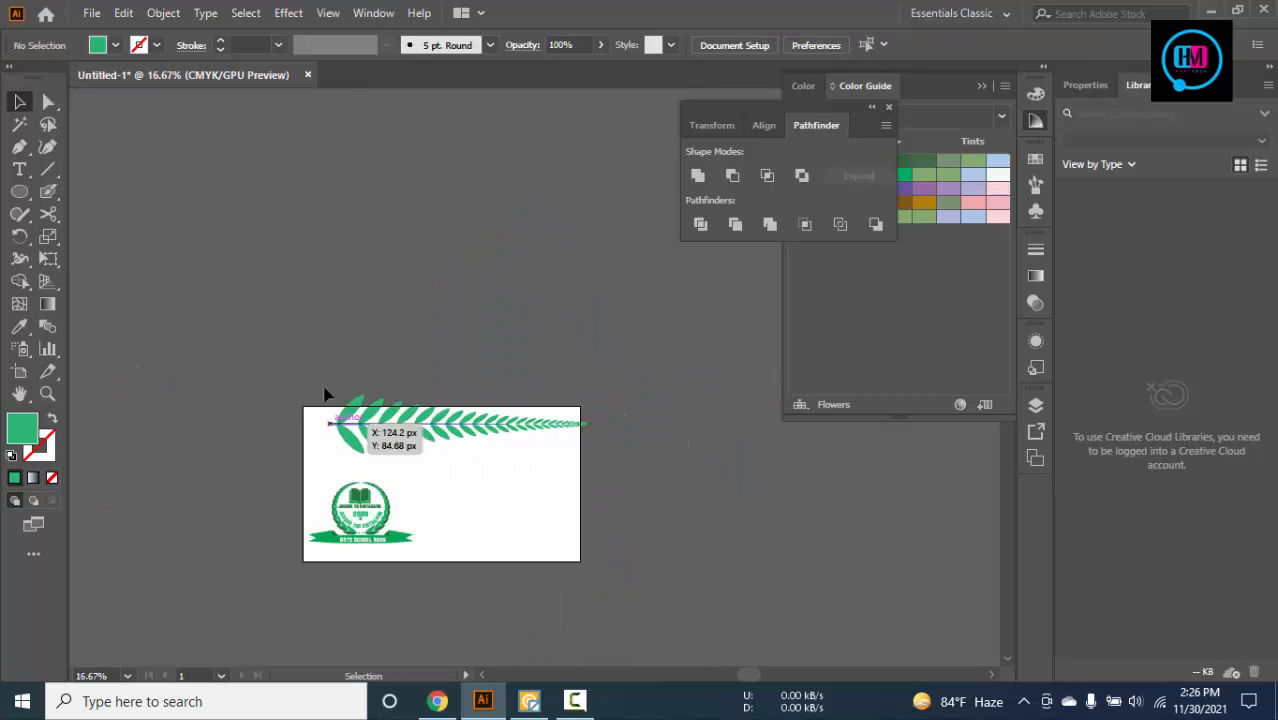
Group the stem with all its leaves and move the branch up above the artboard
left_click_drag(328, 393, 605, 456)
key("ctrl+g")
scroll(483, 472, "up", 2)
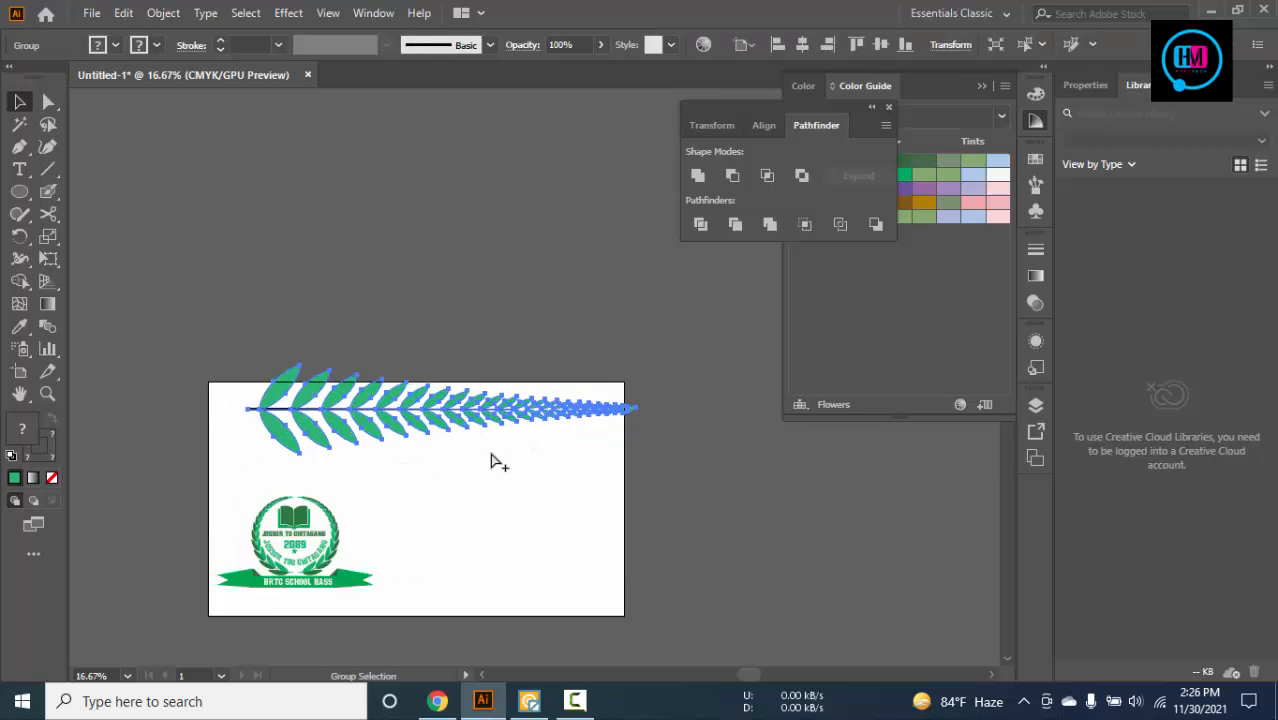
left_click_drag(330, 421, 396, 240)
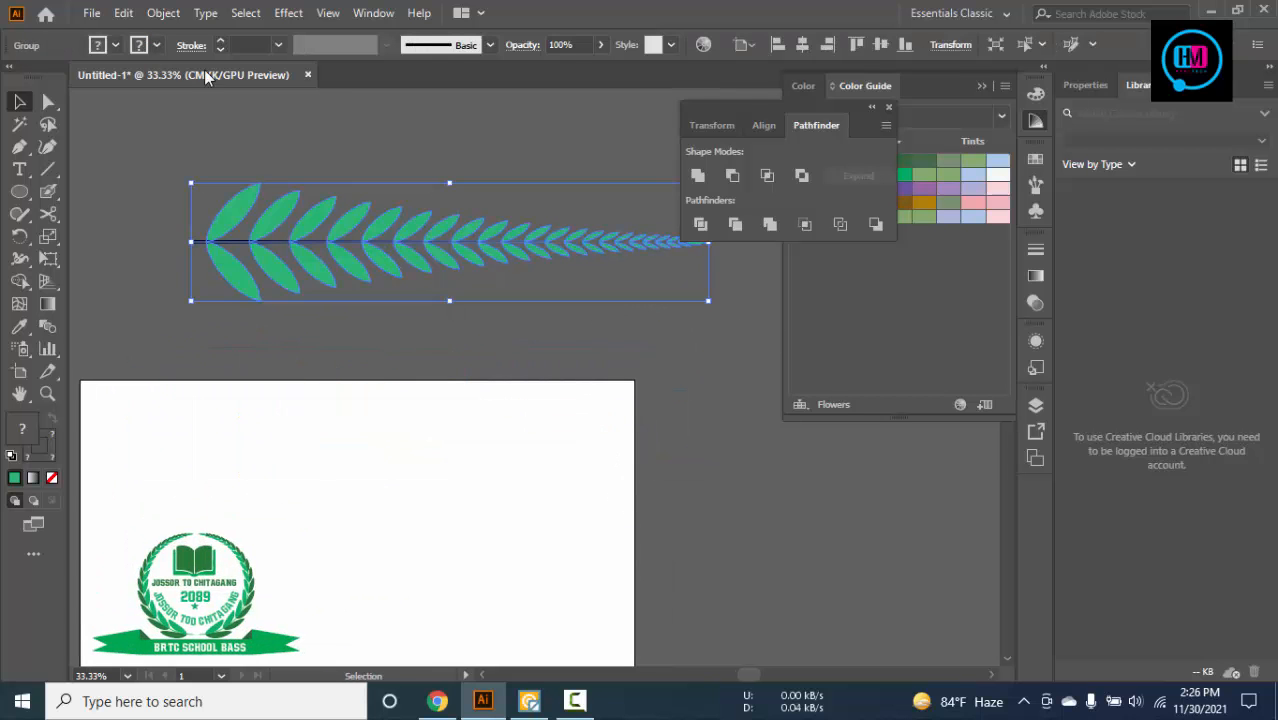
Expand the appearance of the grouped branch so its stem becomes a filled shape, and deselect it
left_click(163, 13)
left_click(220, 114)
left_click(362, 290)
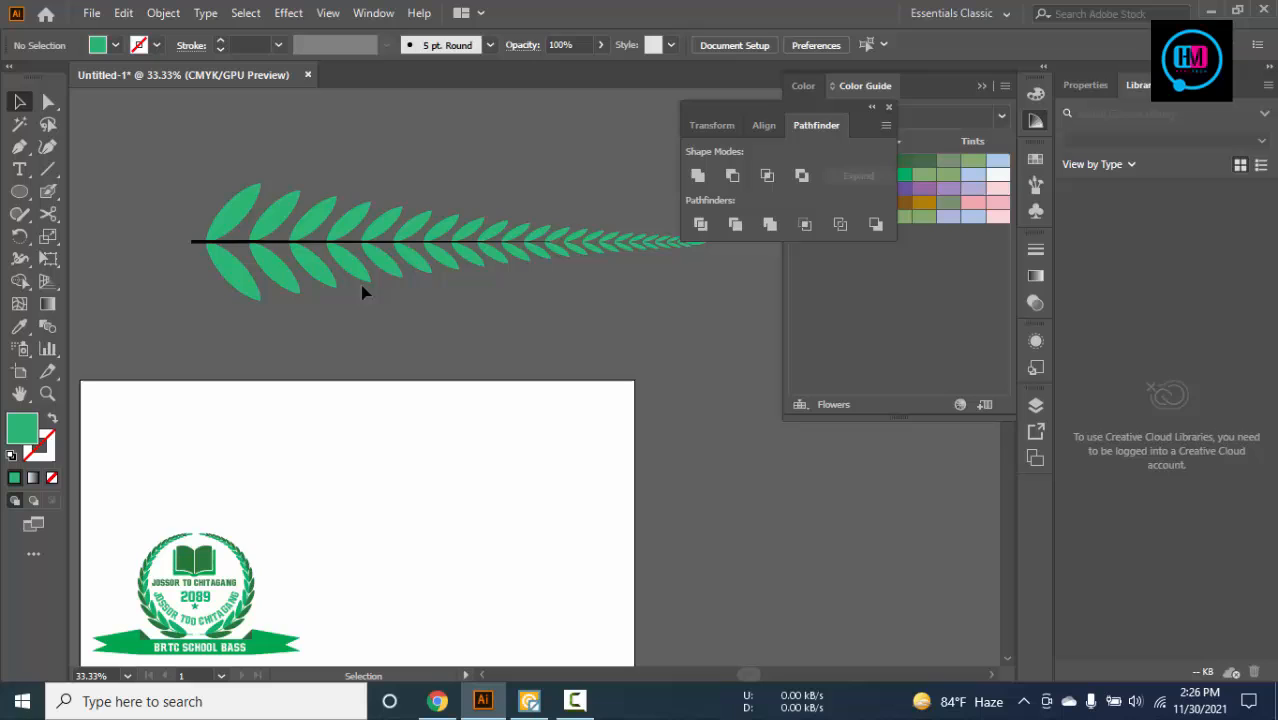
left_click(197, 234)
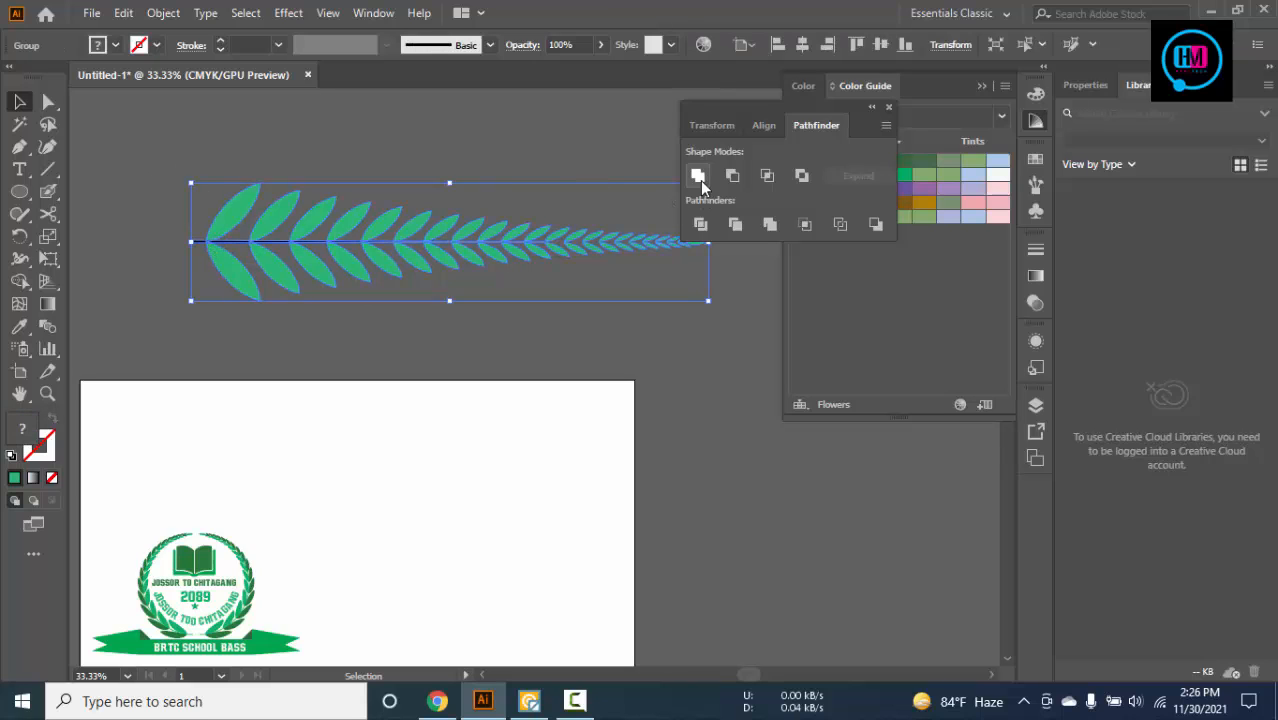
left_click(662, 357)
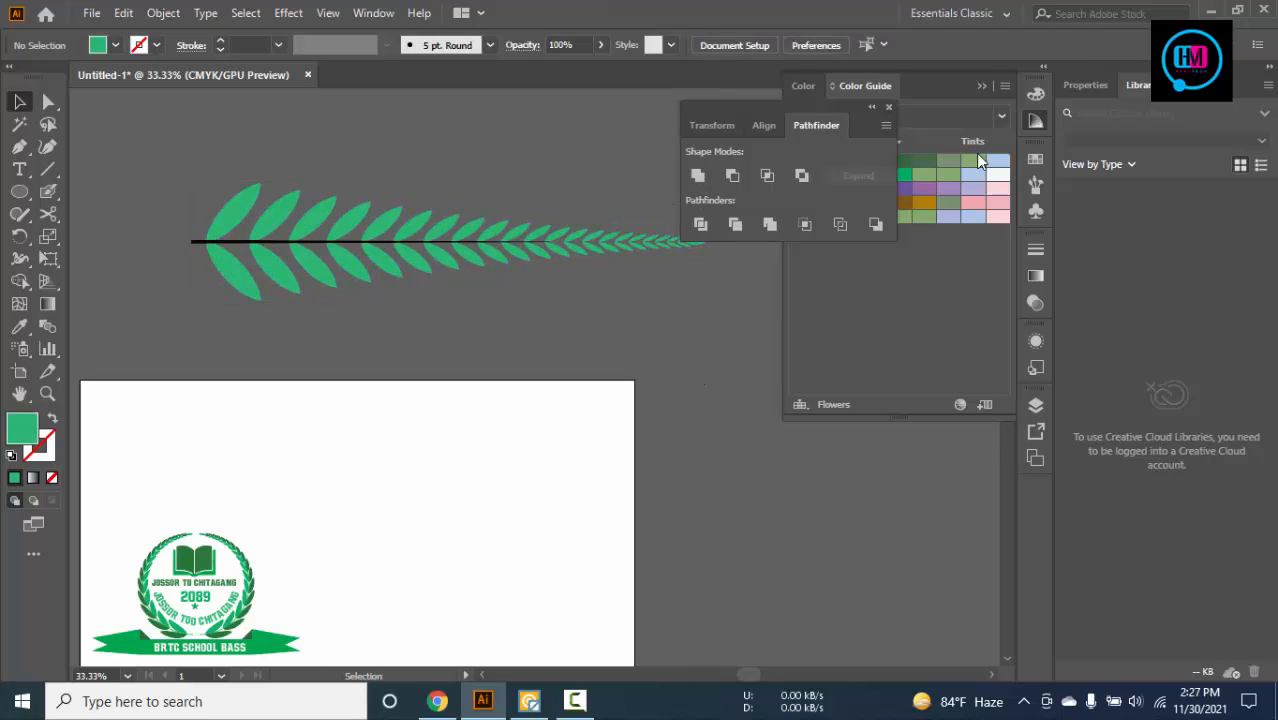
Delete the existing black leaf-branch brush from the document's brushes
left_click(981, 86)
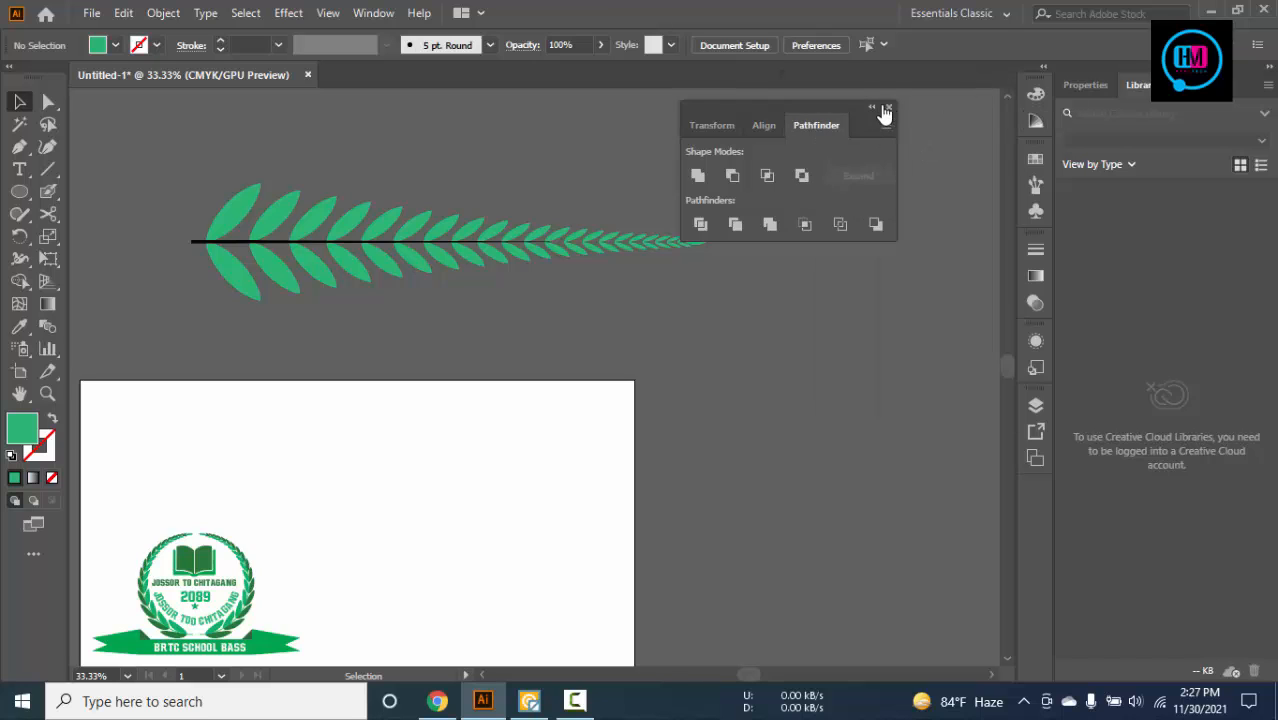
left_click(886, 108)
left_click(1035, 188)
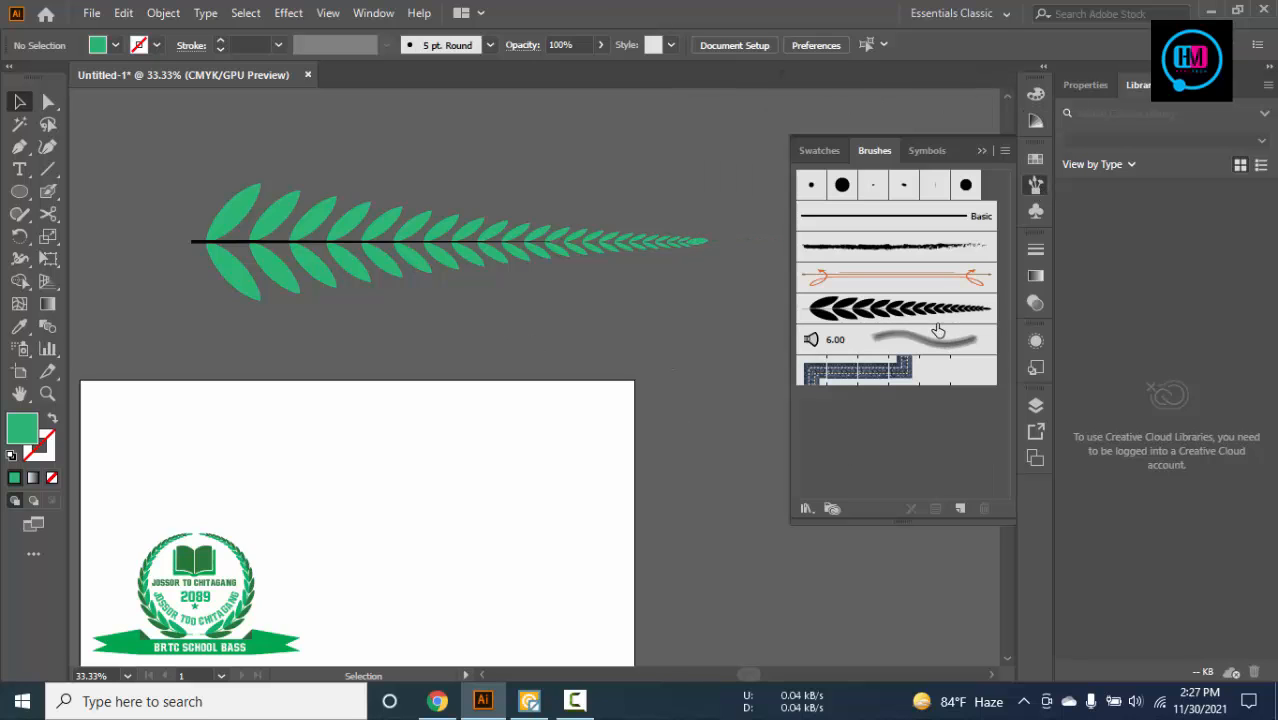
left_click_drag(936, 321, 984, 509)
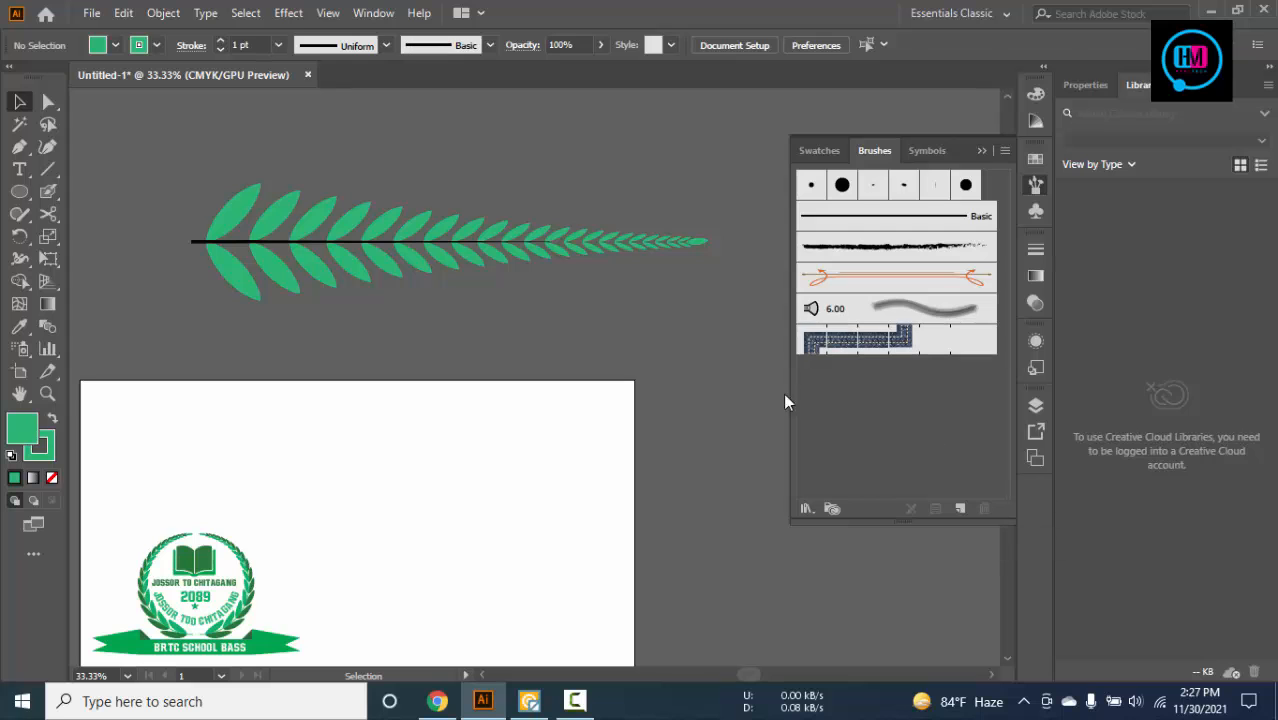
Create a new Art Brush from the green leaf branch, keeping the default brush options
left_click(442, 243)
left_click_drag(442, 243, 941, 451)
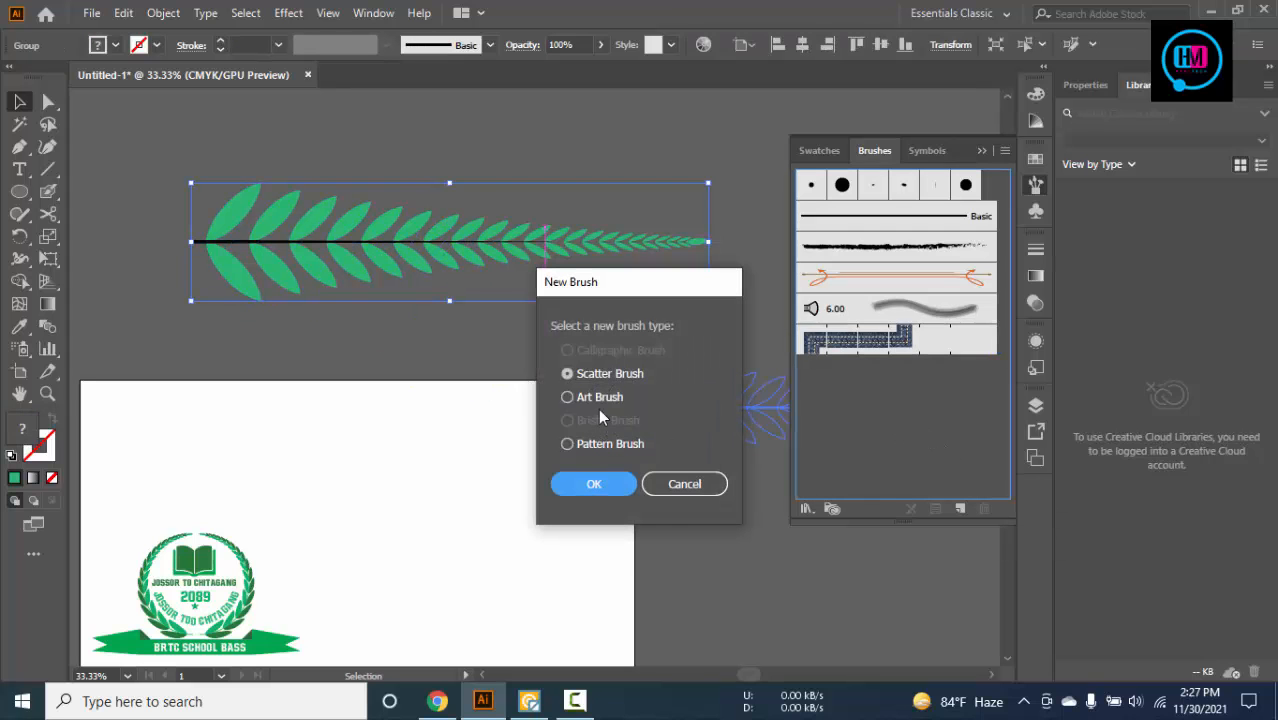
left_click(595, 484)
left_click(1027, 608)
left_click(399, 189)
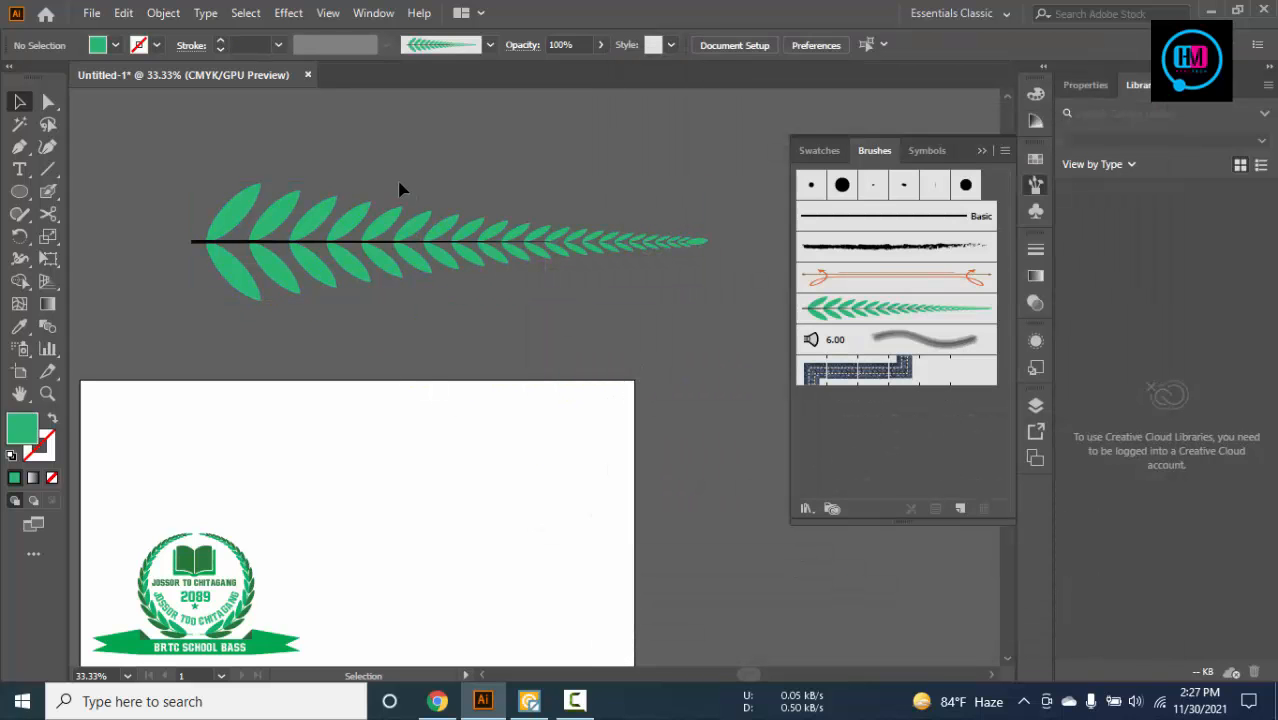
Delete the original branch artwork and draw a large circle in its place with the Ellipse tool
left_click(443, 241)
key("Delete")
left_click(19, 192)
left_click_drag(307, 192, 442, 403)
scroll(505, 289, "down", 2)
left_click_drag(589, 294, 466, 497)
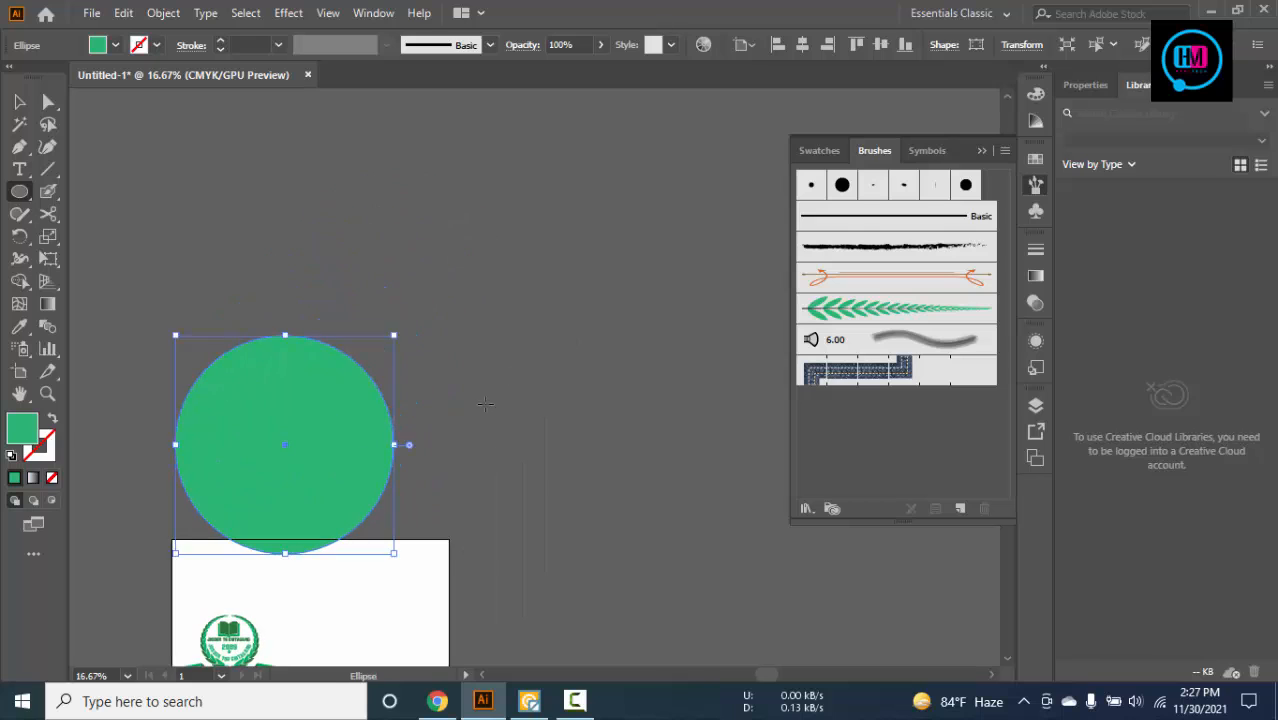
Move the circle clear of the artboard and swap its fill and stroke to leave only a green outline
key("v")
left_click_drag(350, 425, 485, 307)
left_click(577, 338)
left_click(418, 355)
left_click(53, 419)
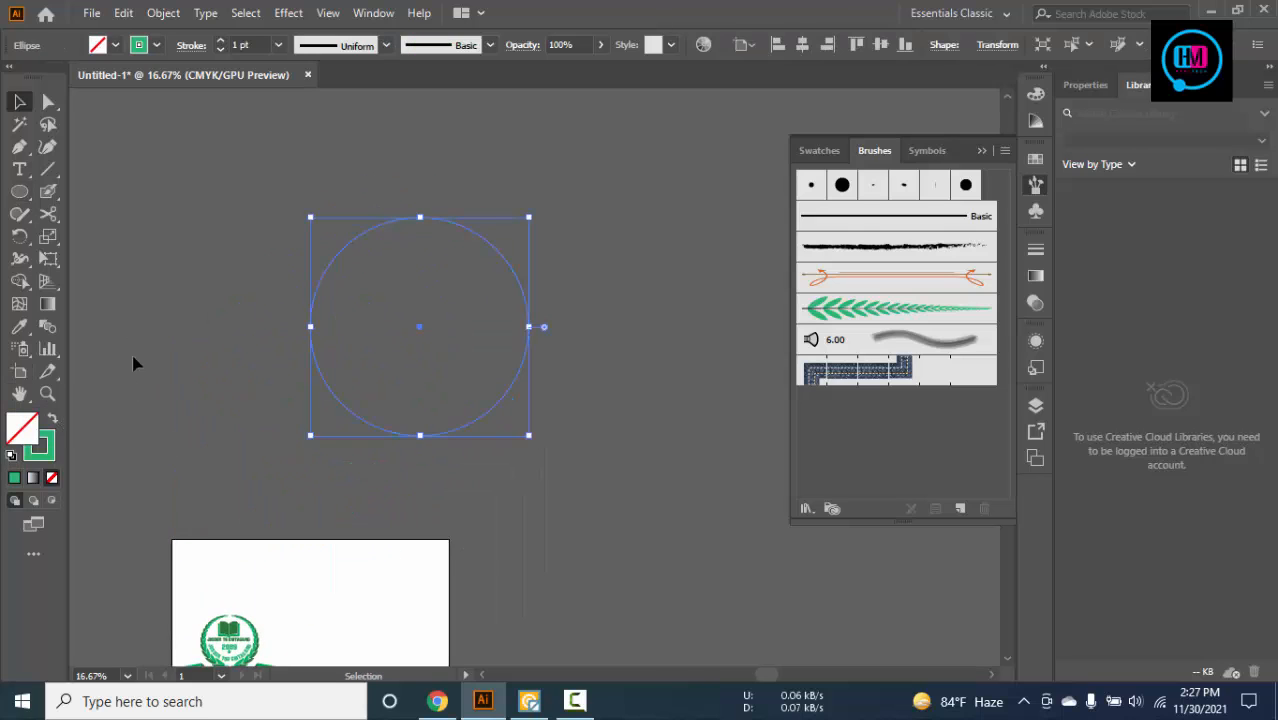
Cut the circle at its top and bottom anchor points with the Scissors tool
left_click_drag(210, 194, 484, 400)
left_click_drag(48, 213, 125, 237)
scroll(405, 255, "up", 3)
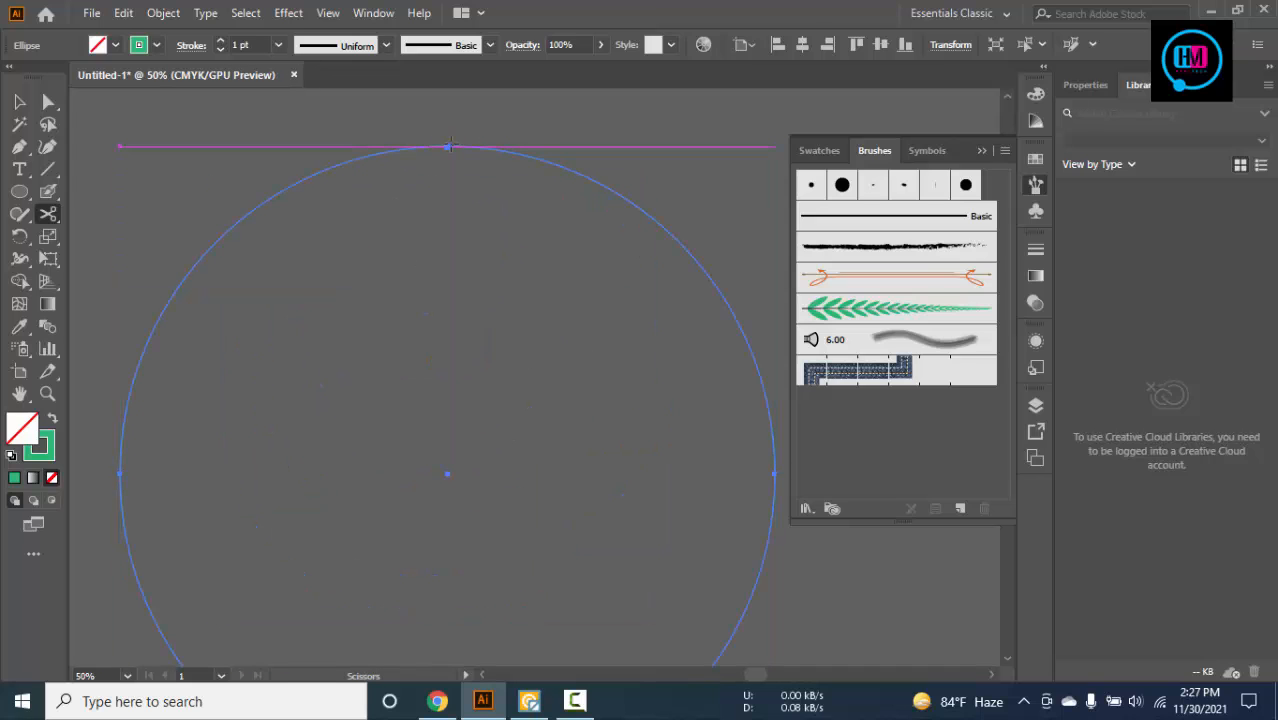
left_click(449, 146)
scroll(485, 306, "down", 3)
scroll(470, 300, "down", 3)
scroll(468, 357, "up", 3)
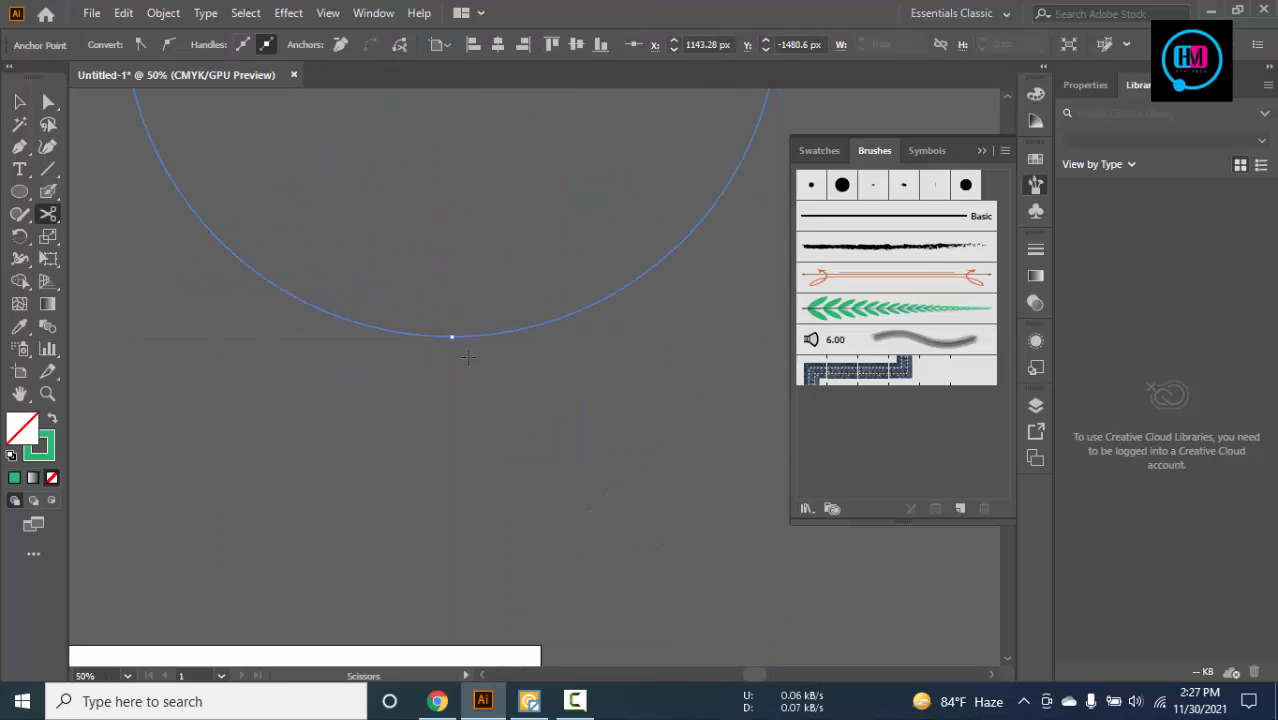
scroll(459, 340, "down", 4)
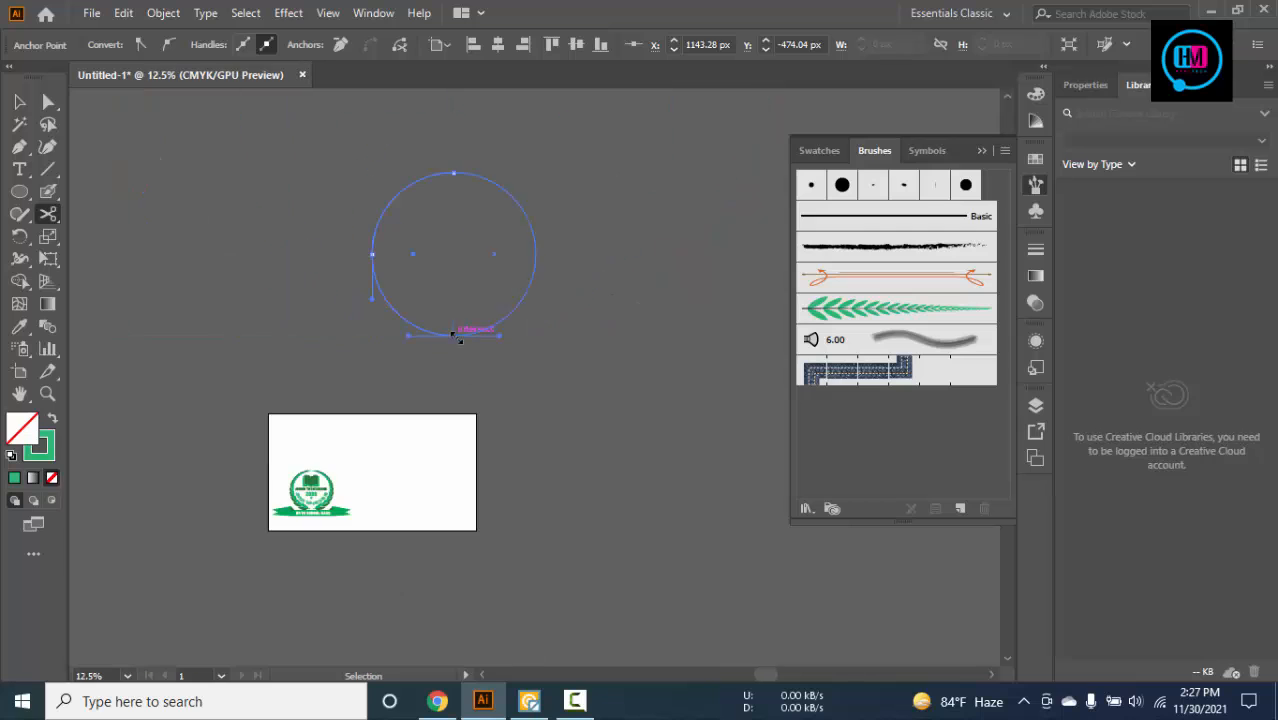
Move the right half of the cut circle slightly to the right, away from the left half, and deselect it
left_click(14, 99)
left_click(521, 279)
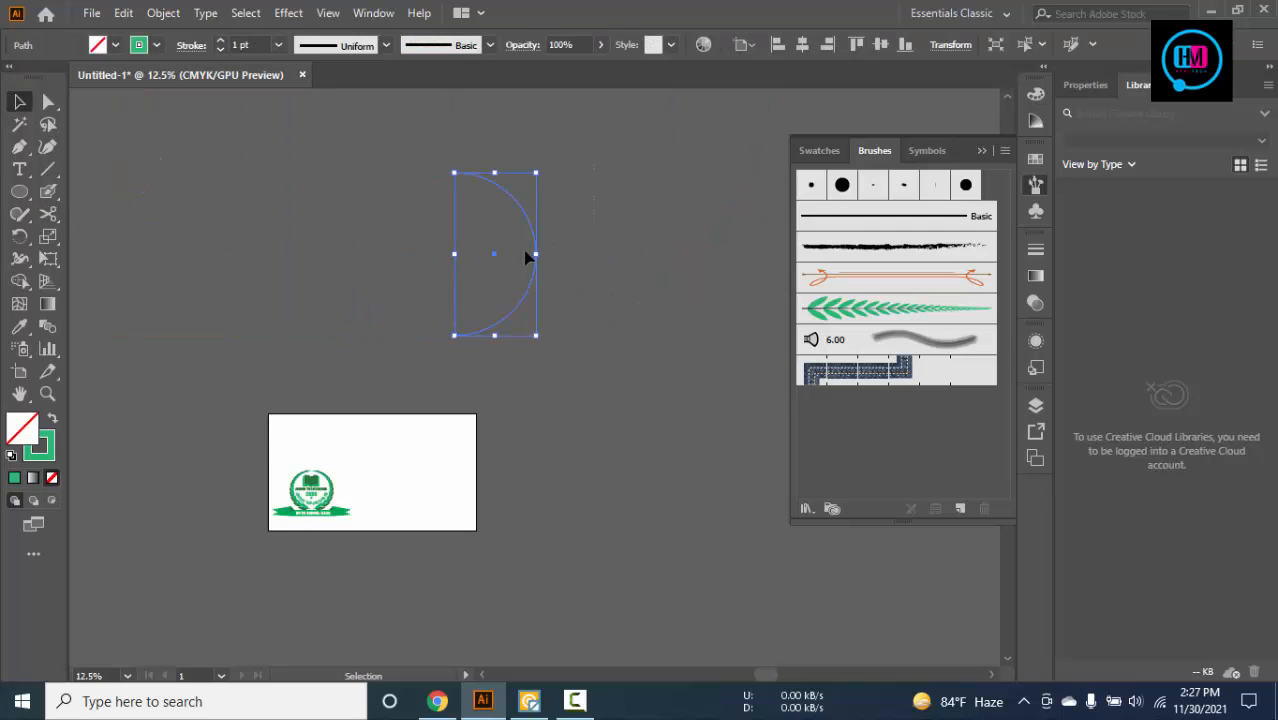
scroll(525, 256, "up", 3)
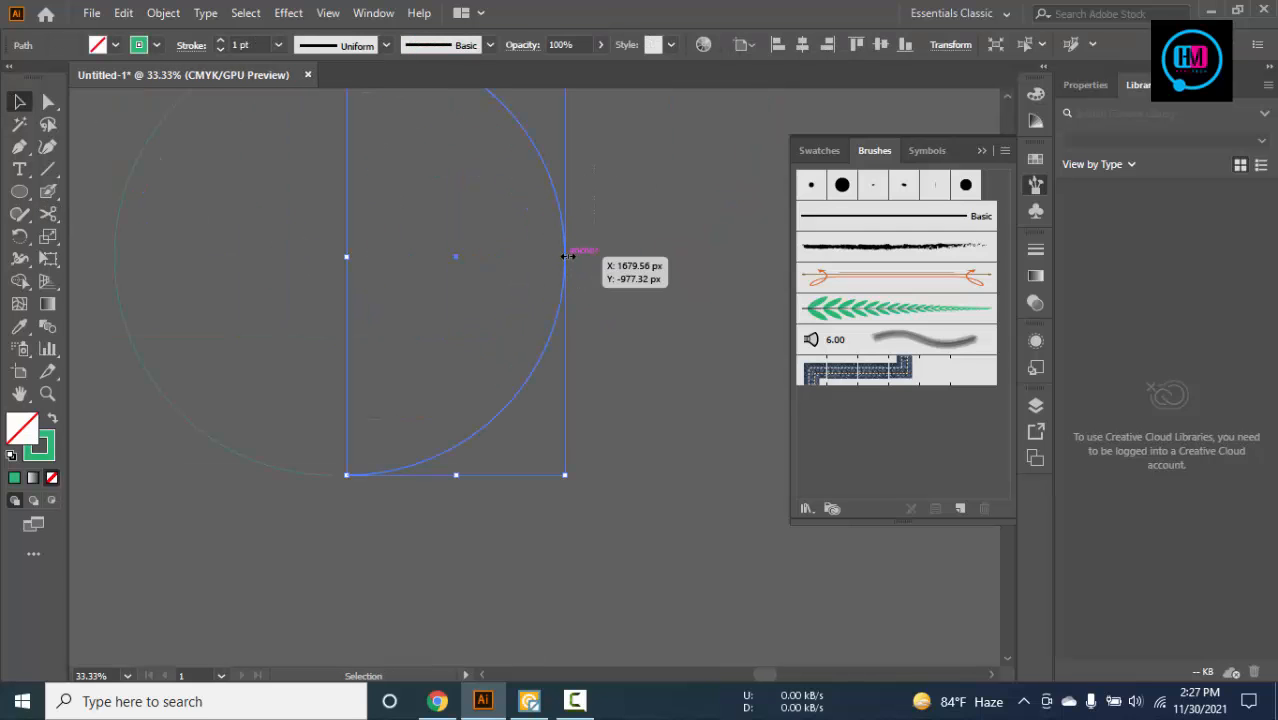
left_click_drag(457, 257, 538, 258)
left_click(254, 375)
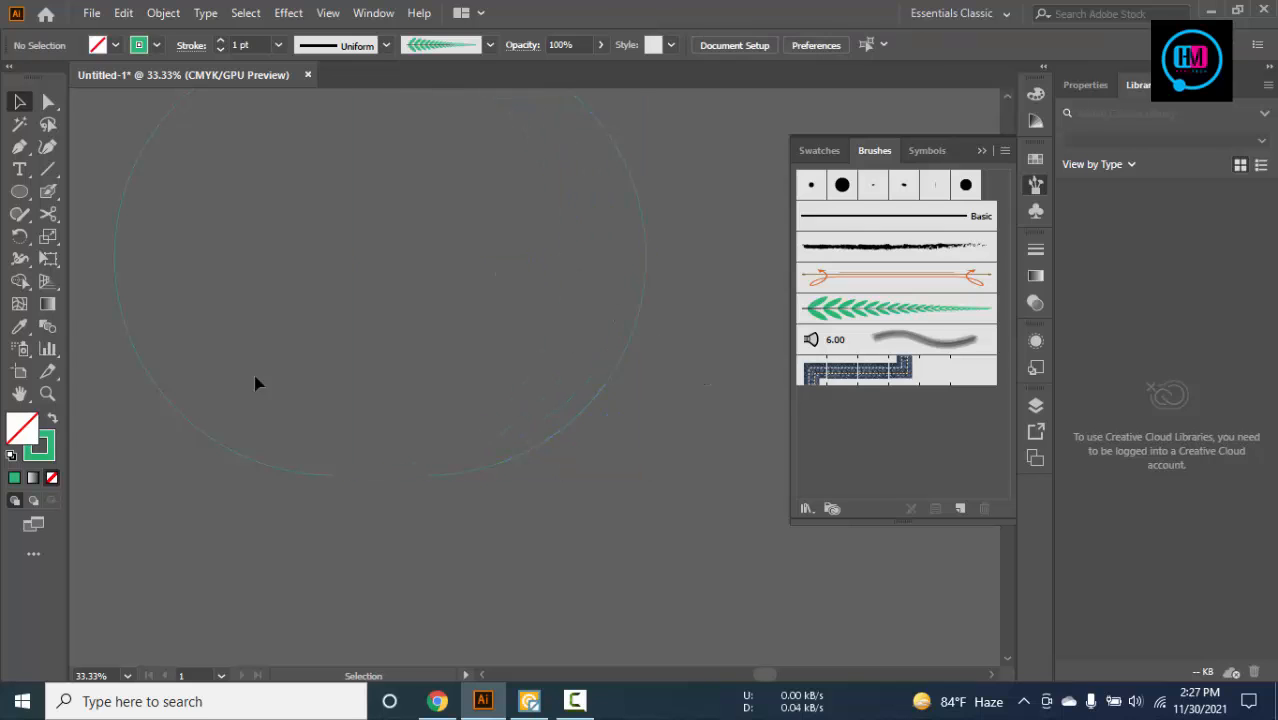
Apply the new green leaf-branch brush to the left half of the circle
scroll(333, 330, "down", 3)
scroll(394, 357, "down", 1)
left_click(250, 365)
left_click(896, 309)
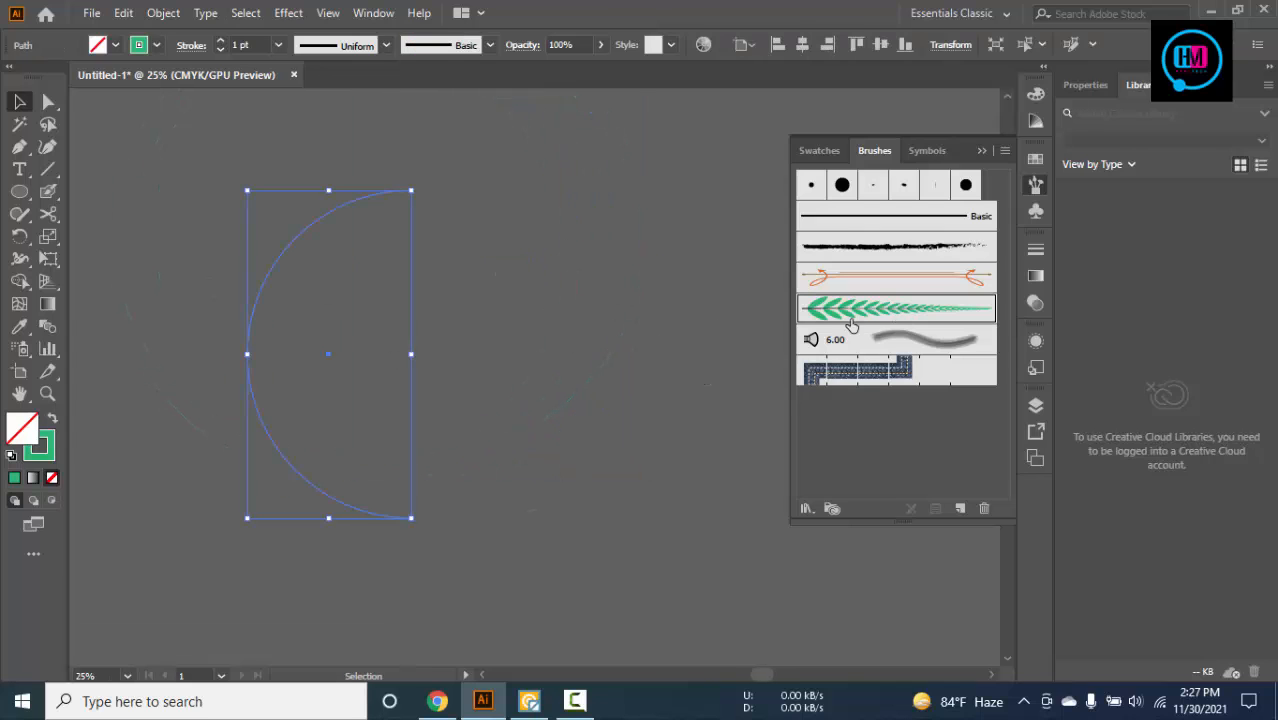
Apply the green leaf-branch brush to the right circle half and reverse its path direction from its top end with the Pen tool
left_click(645, 330)
left_click(830, 309)
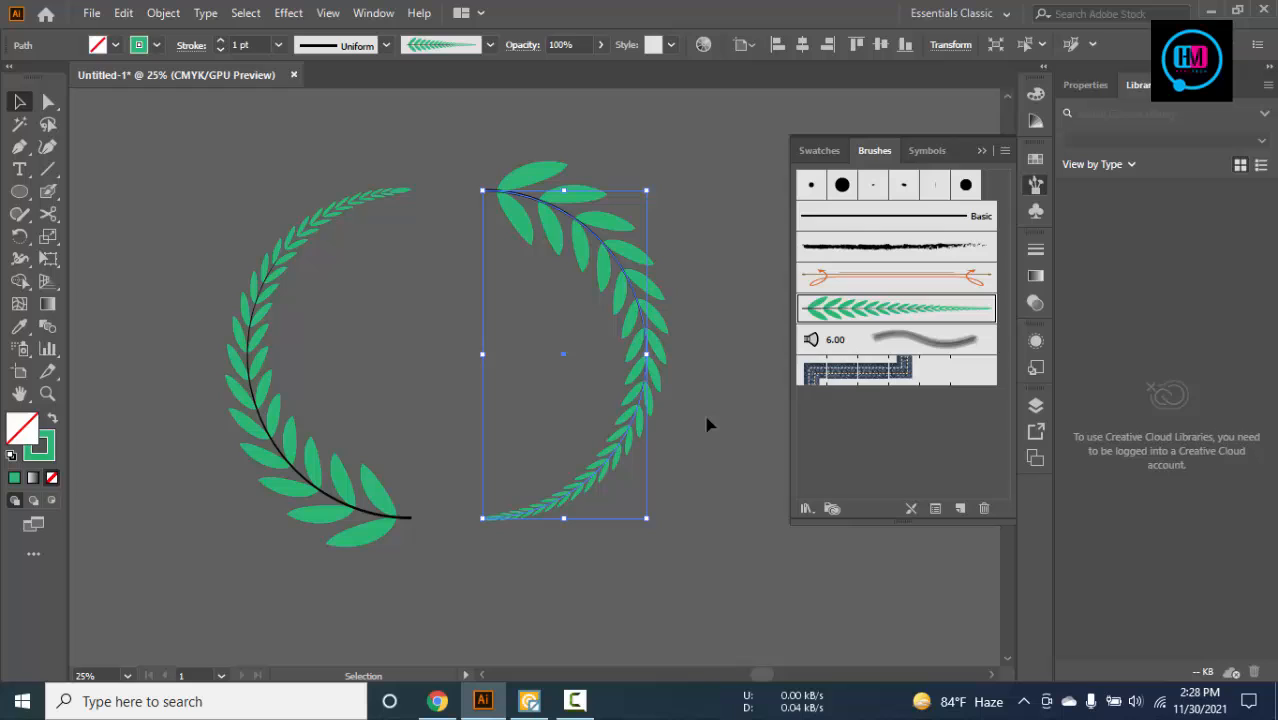
left_click(21, 149)
left_click(483, 191)
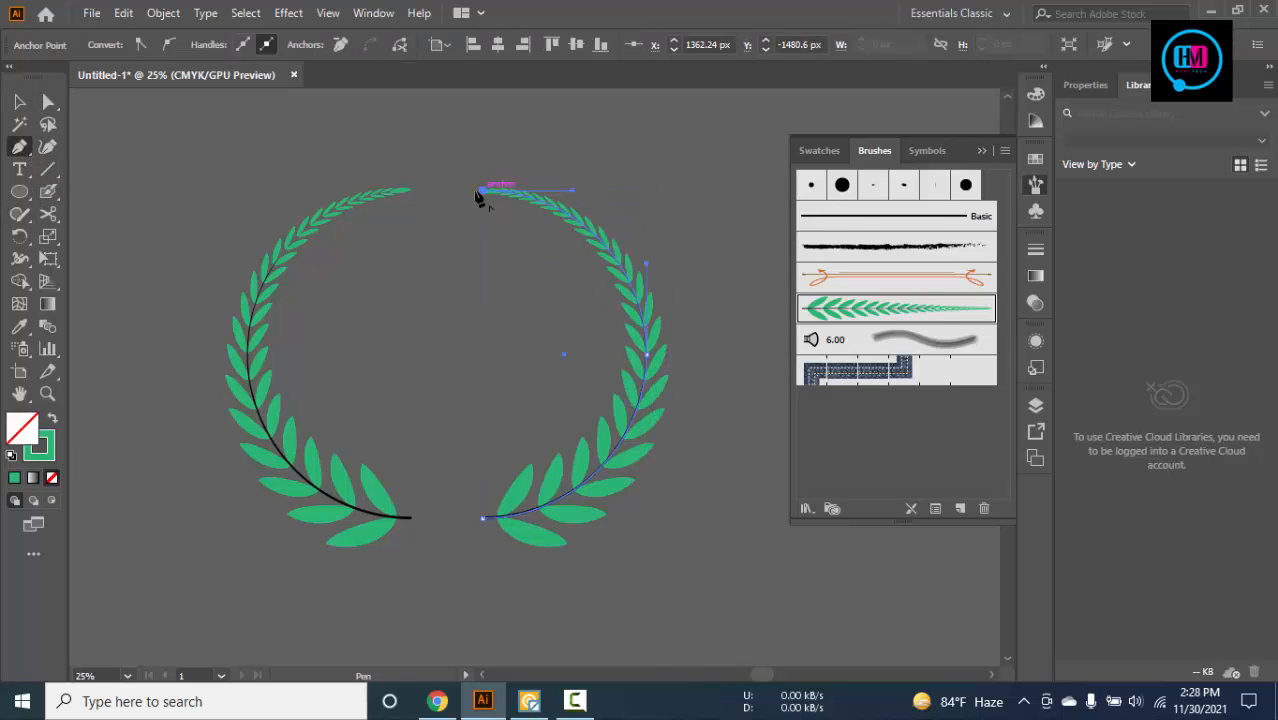
left_click(21, 103)
left_click(541, 204)
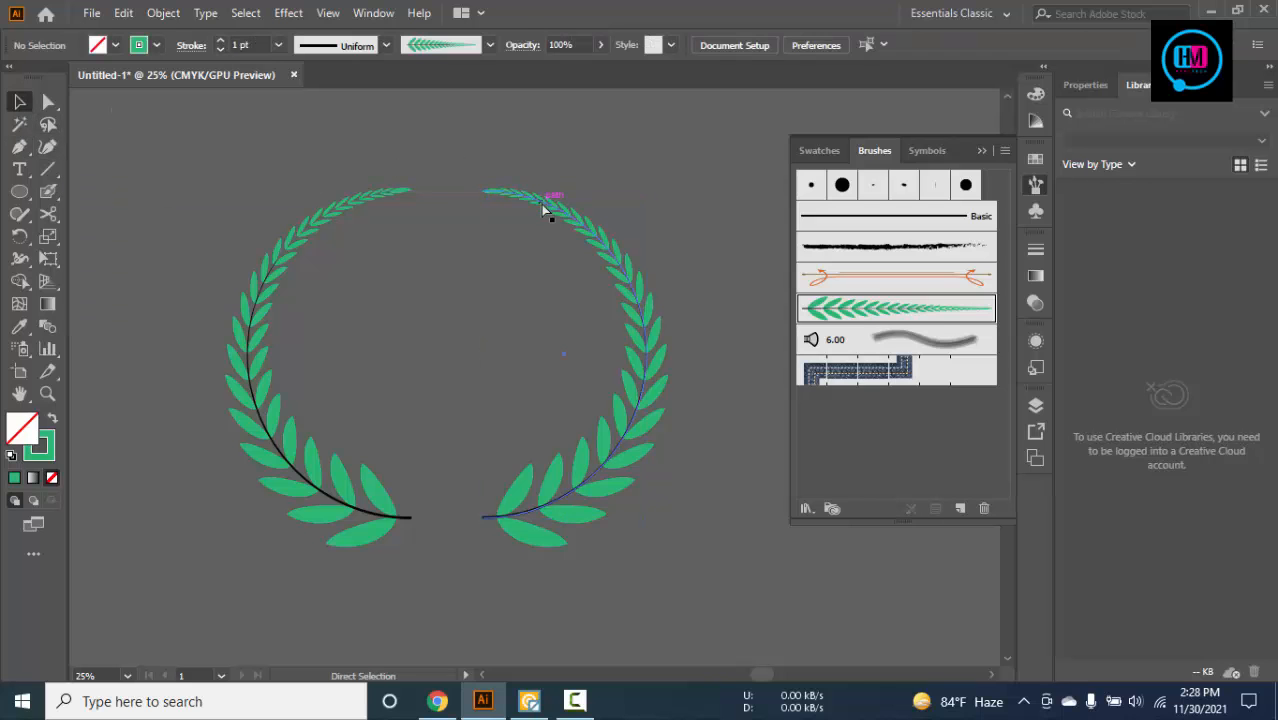
Move the left leaf branch horizontally towards the right branch, leaving only a narrow gap between them, and deselect it
key("ctrl+equal")
key("ctrl+y")
key("ctrl+y")
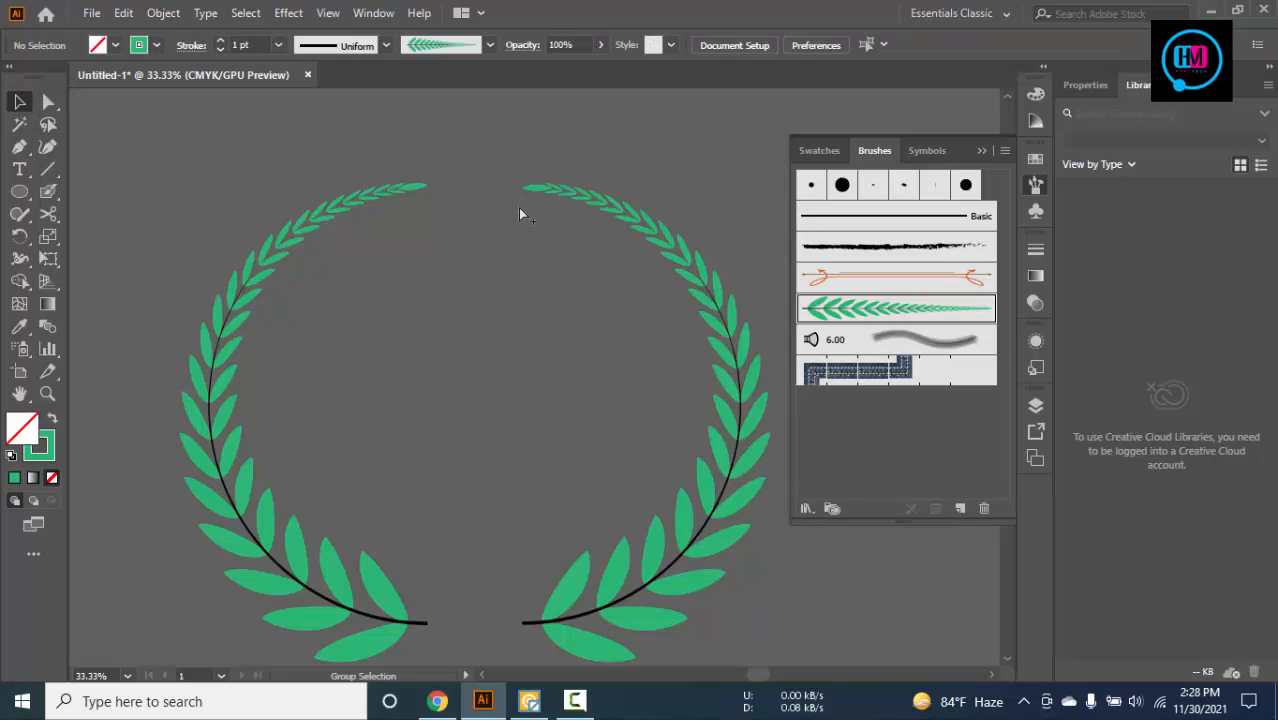
scroll(519, 210, "down", 1)
left_click_drag(381, 557, 411, 587)
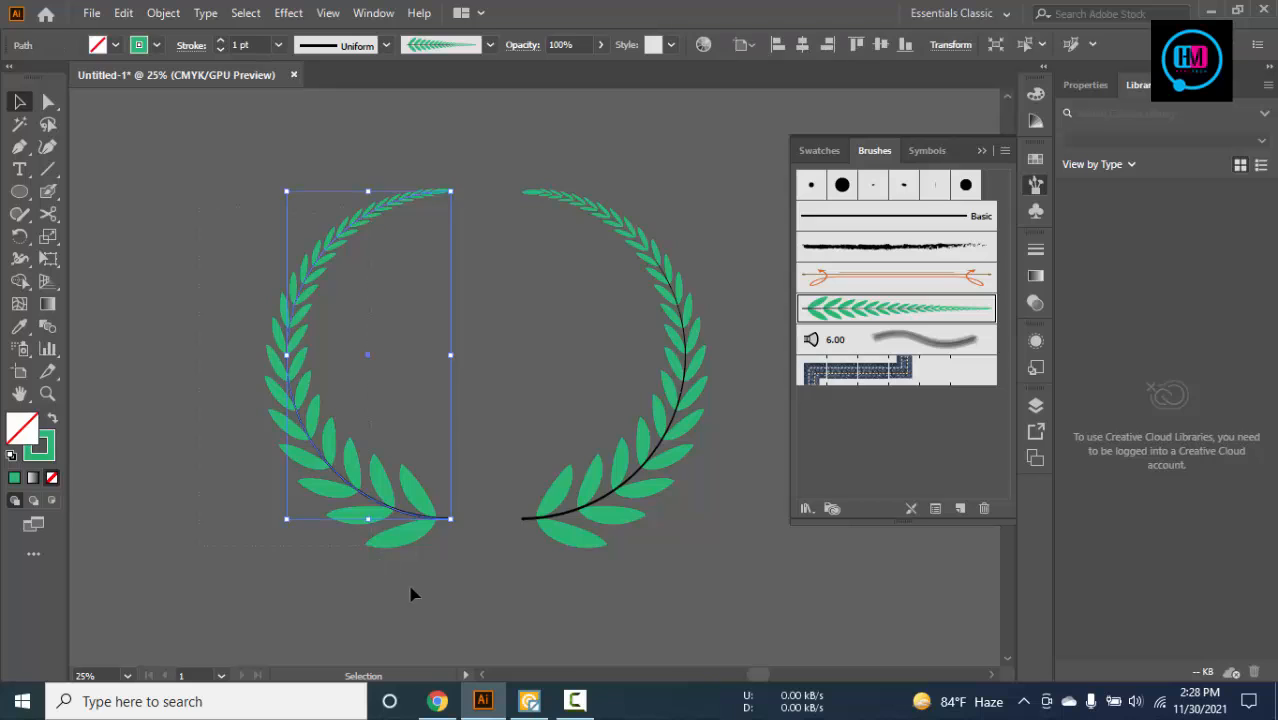
key("shift+Right")
key("shift+Right")
key("shift+Right")
key("shift+Right")
key("shift+Right")
key("shift+Right")
key("shift+Right")
key("shift+Right")
key("shift+Right")
key("shift+Right")
key("shift+Right")
key("shift+Right")
key("shift+Right")
key("shift+Right")
key("shift+Right")
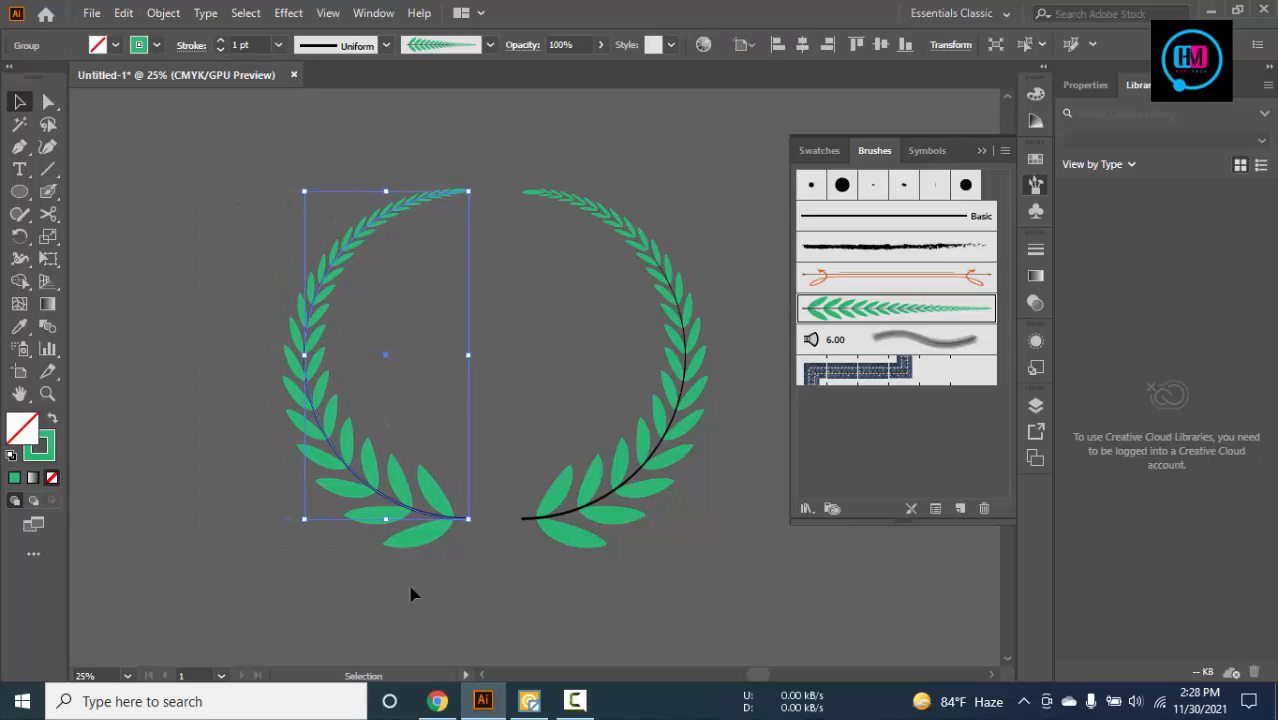
key("shift+Right")
key("shift+Right")
key("shift+Right")
key("shift+Right")
key("shift+Right")
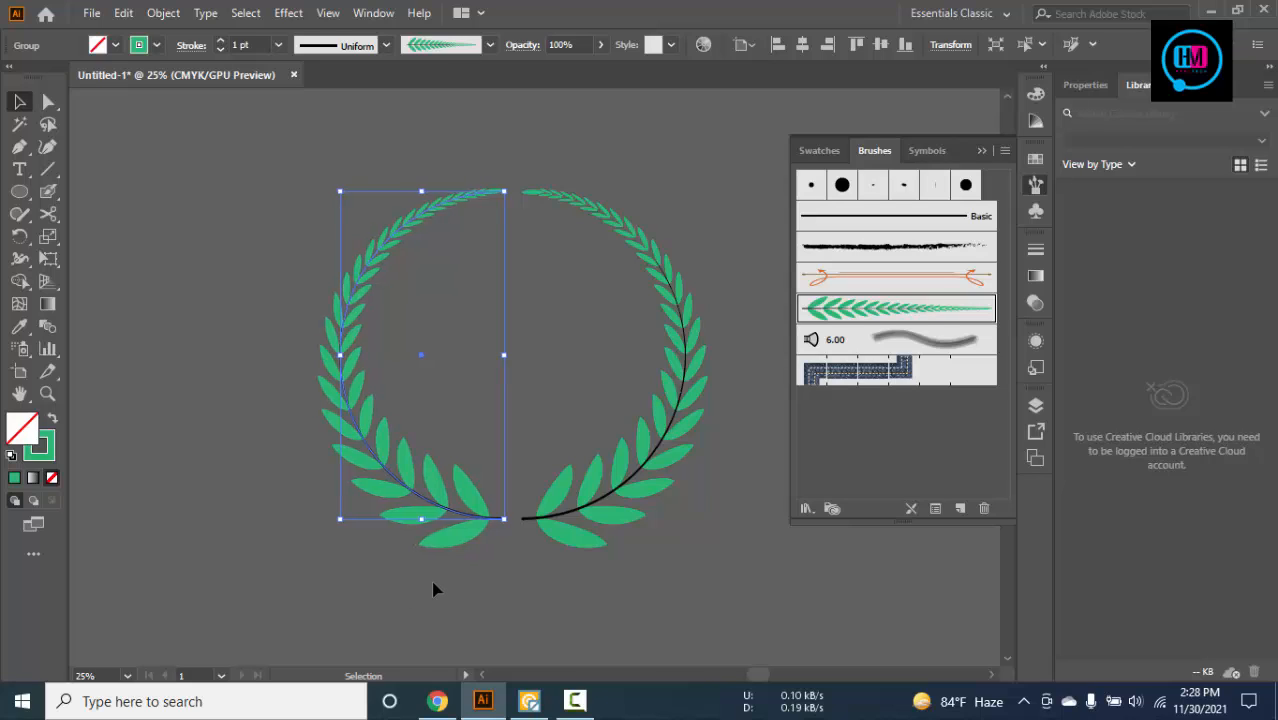
left_click(765, 153)
Expand the appearance of the right leaf branch and deselect it
scroll(693, 232, "up", 1, "alt")
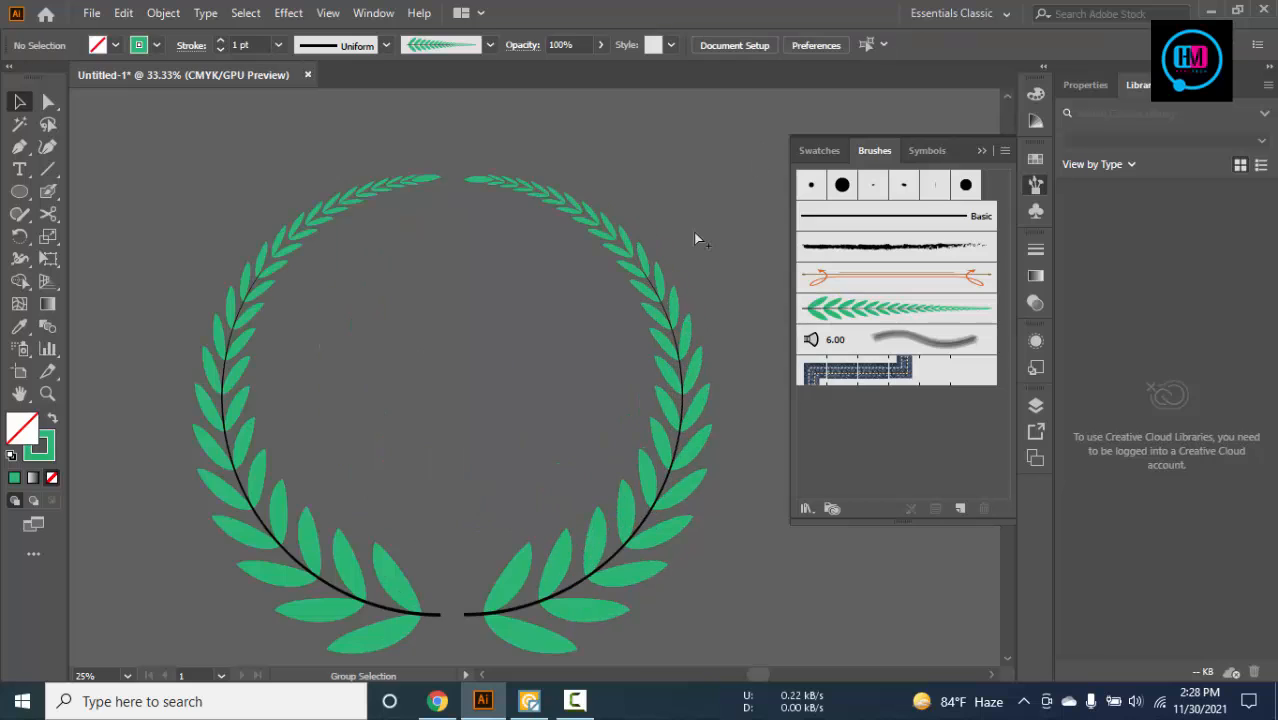
scroll(459, 490, "down", 1)
left_click(407, 566)
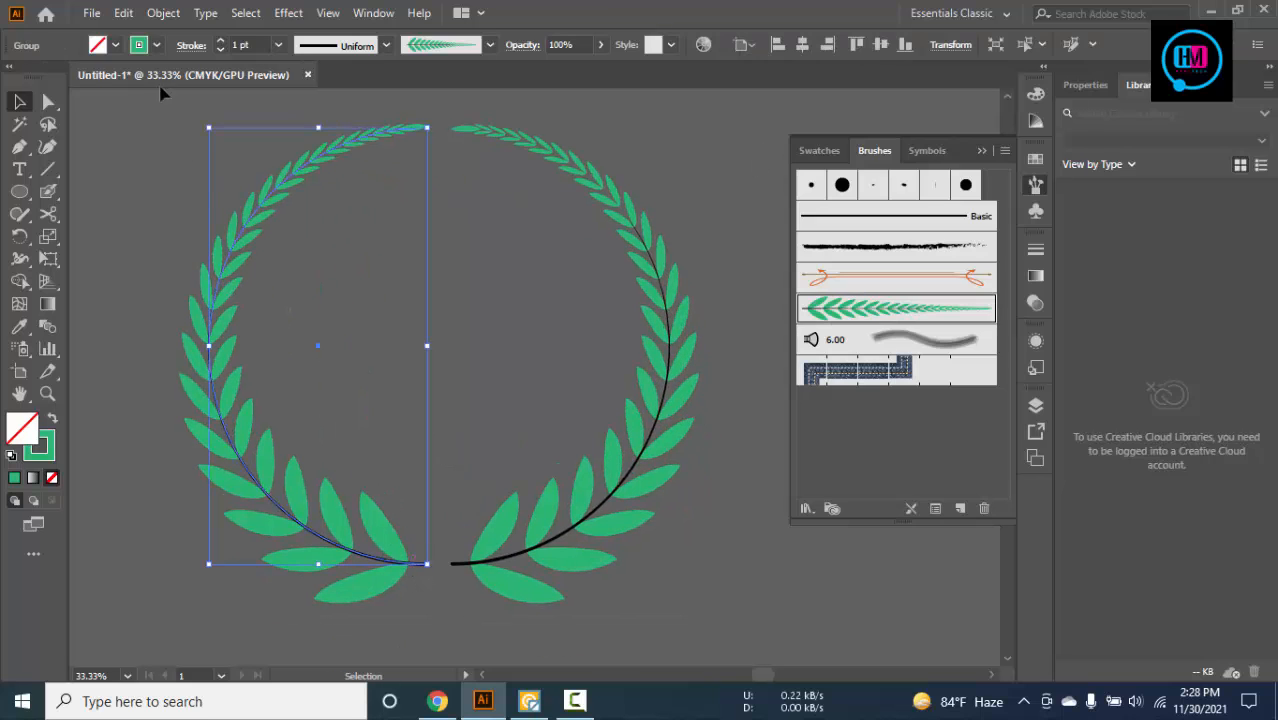
left_click(721, 258)
left_click(670, 378)
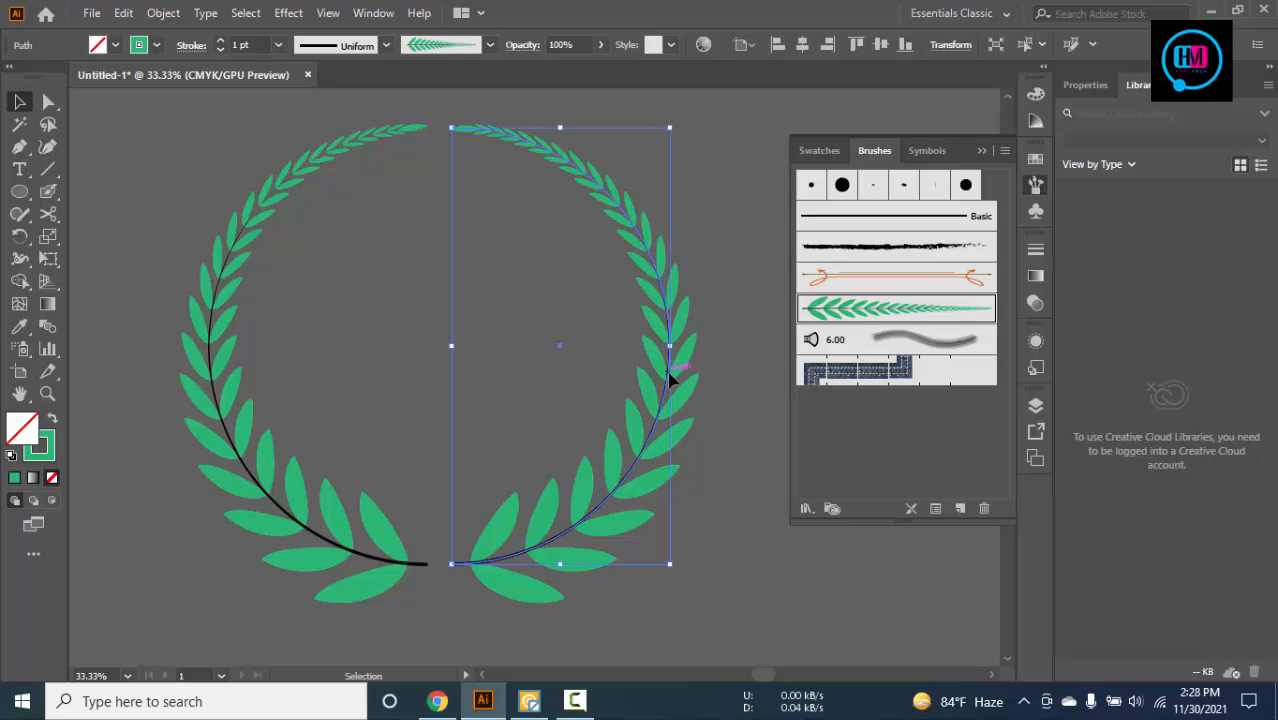
left_click(163, 10)
left_click(255, 248)
left_click(128, 224)
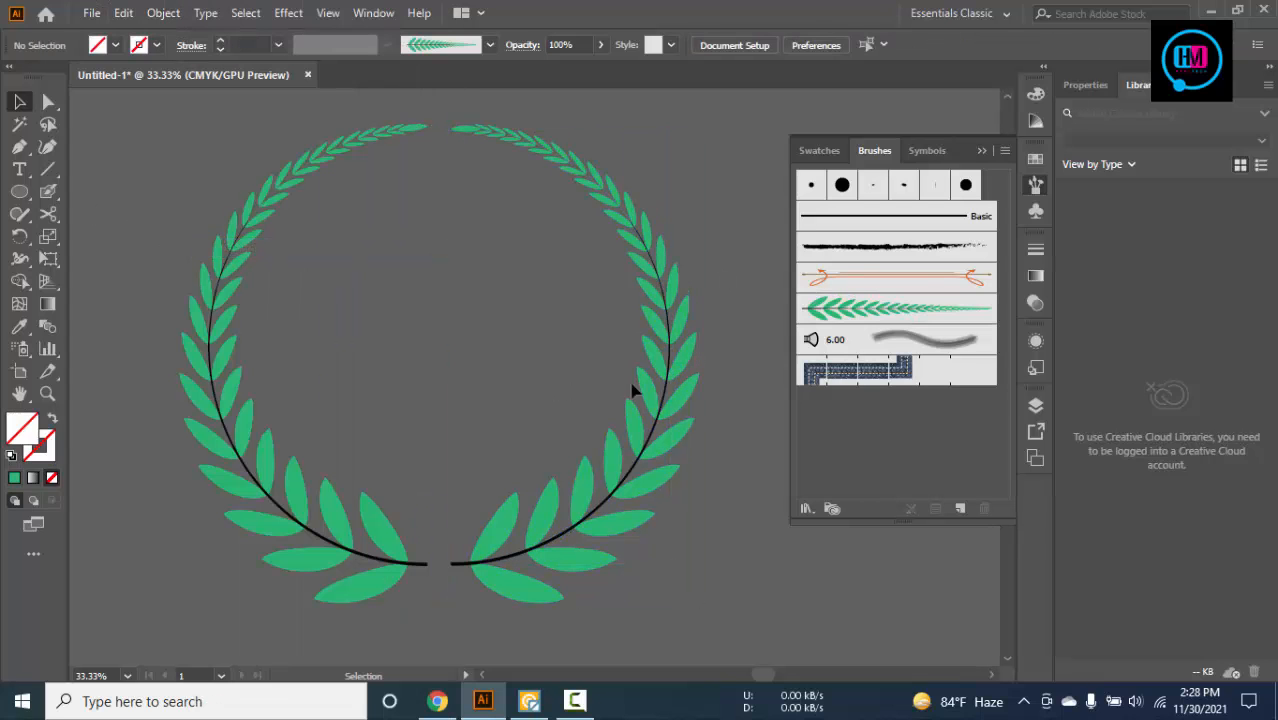
Set the expanded right branch's stroke colour to black
left_click(655, 440)
left_click(157, 46)
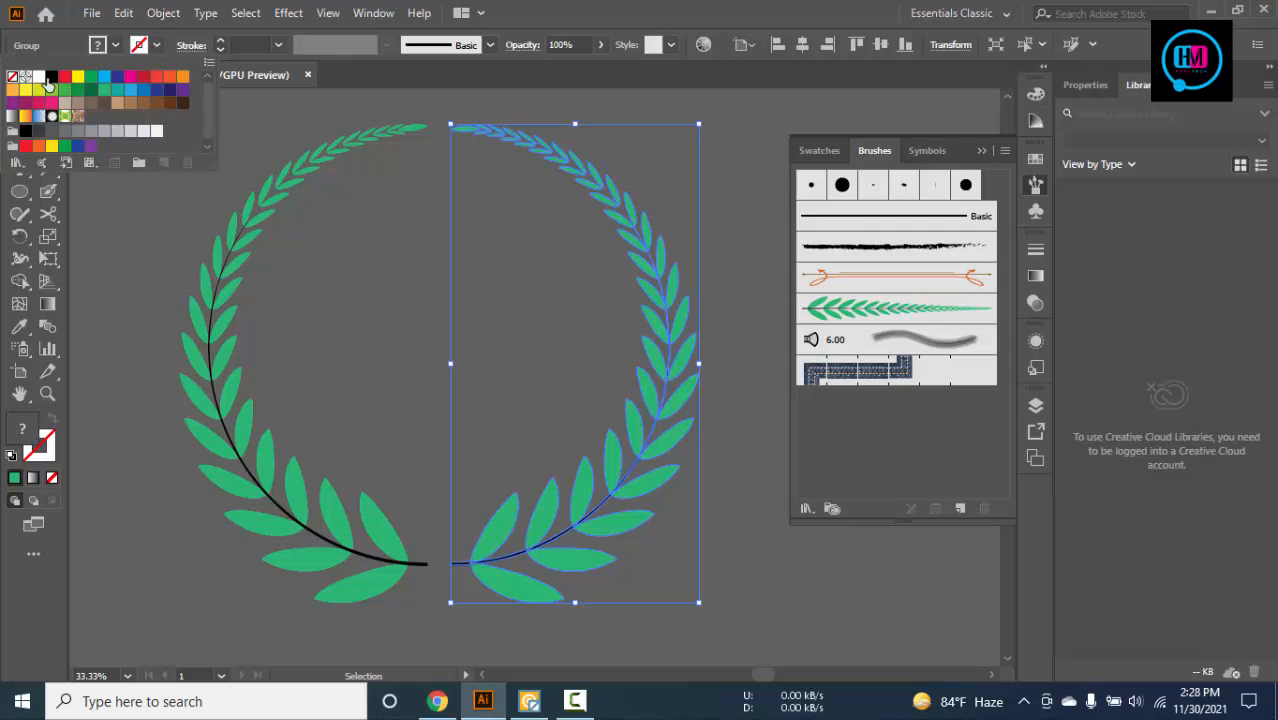
left_click(48, 86)
left_click(408, 347)
Set the expanded right branch's stroke colour to green and deselect it
left_click(548, 565)
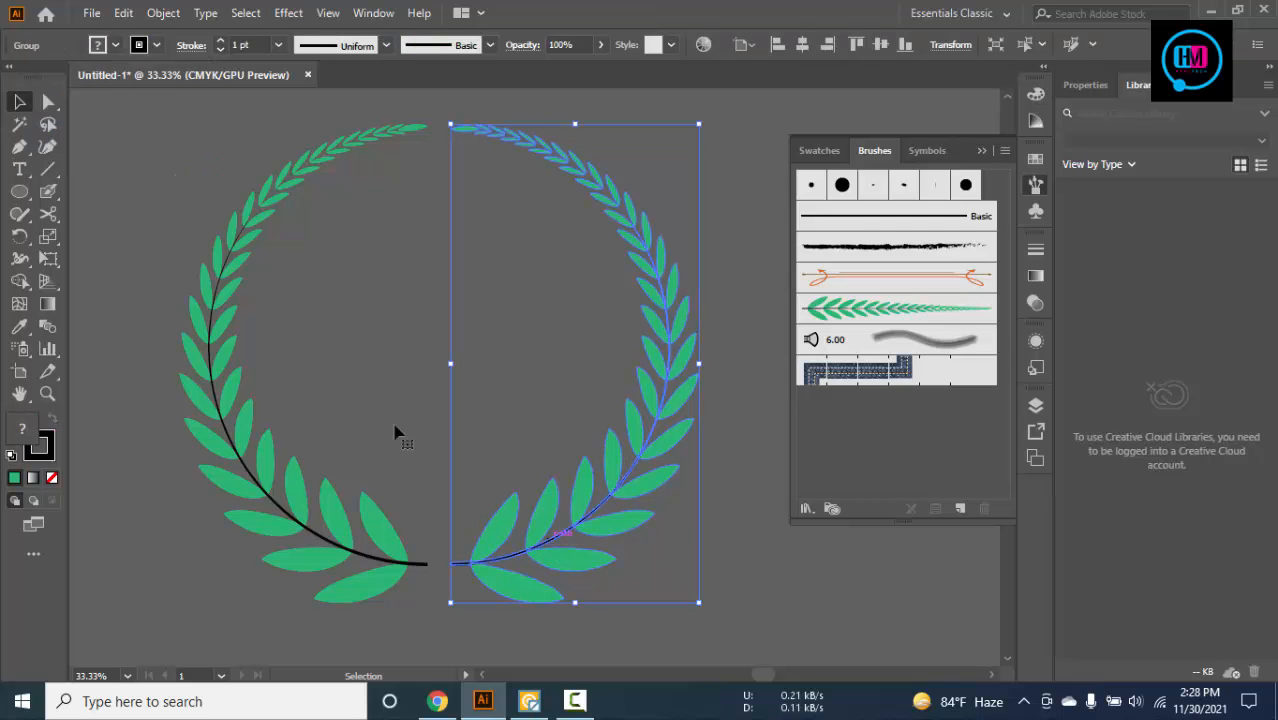
left_click(157, 46)
double_click(95, 80)
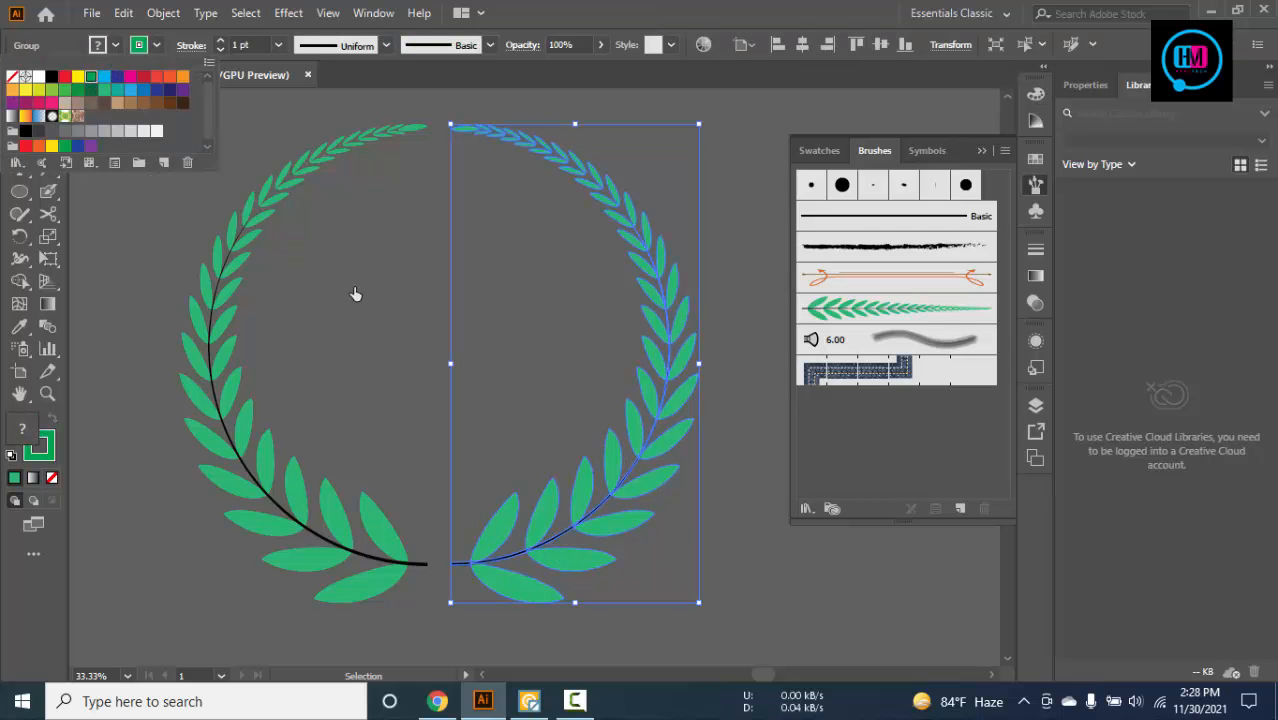
left_click(291, 591)
left_click(188, 178)
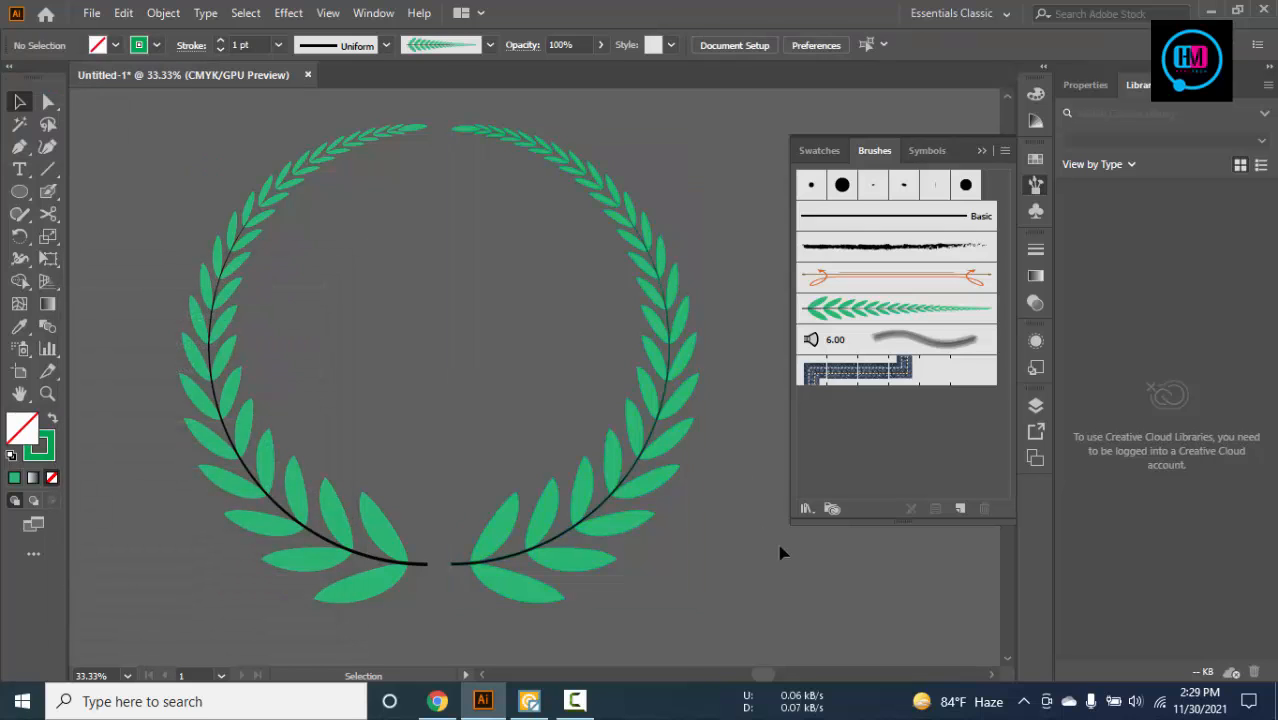
Set the left leaf branch's stroke colour to light blue and deselect it
left_click(419, 562)
left_click(157, 46)
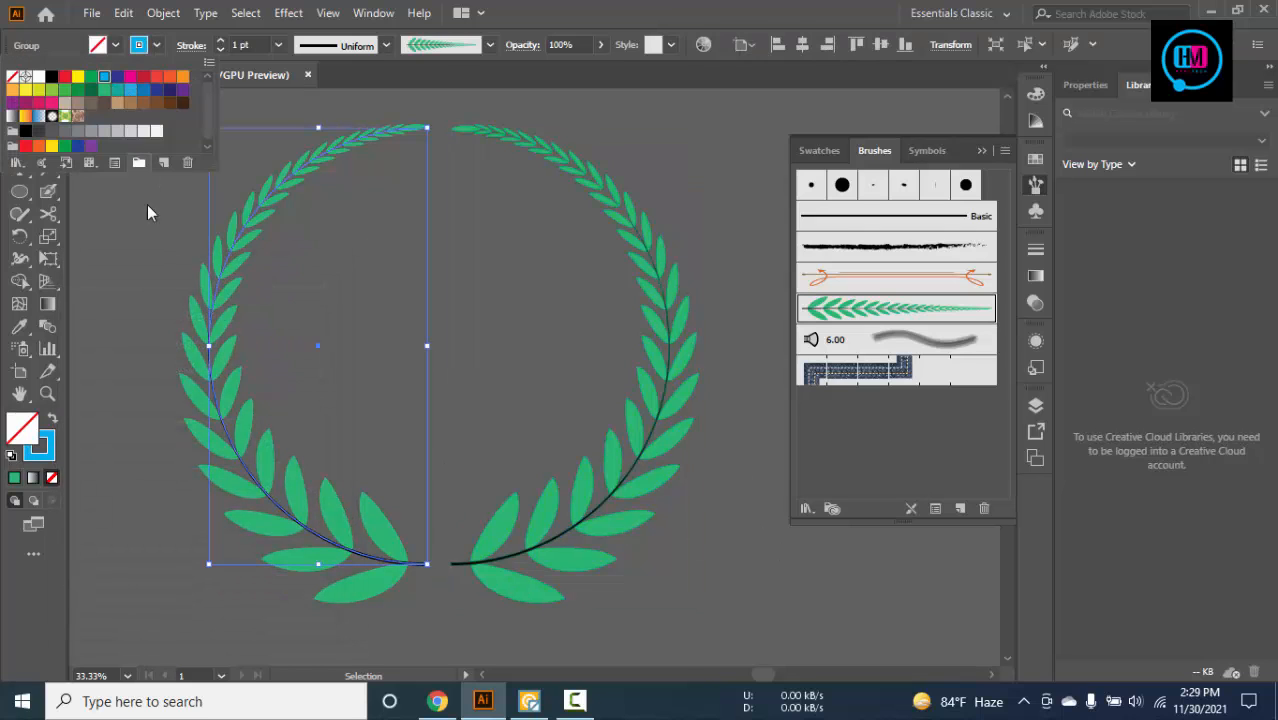
left_click(145, 230)
scroll(545, 474, "up", 3)
scroll(545, 476, "down", 2)
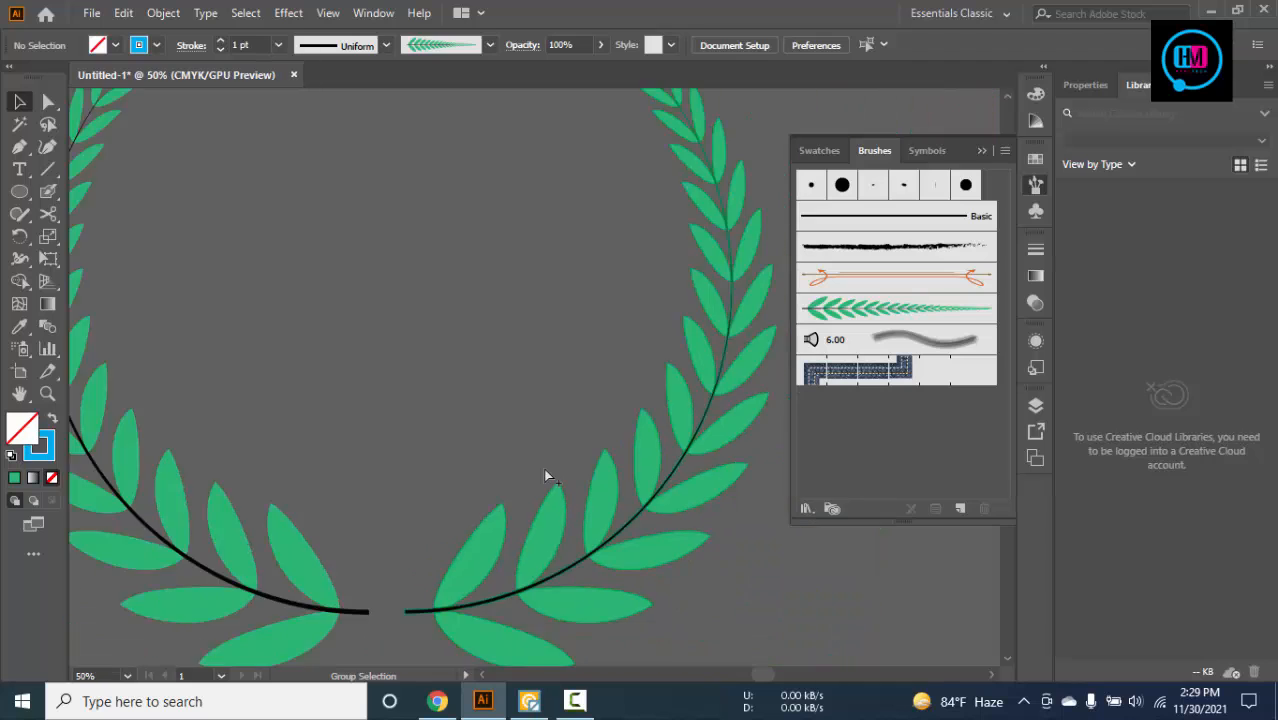
scroll(545, 476, "down", 1)
Try to set the left branch's stroke to None, and undo it
left_click(54, 419)
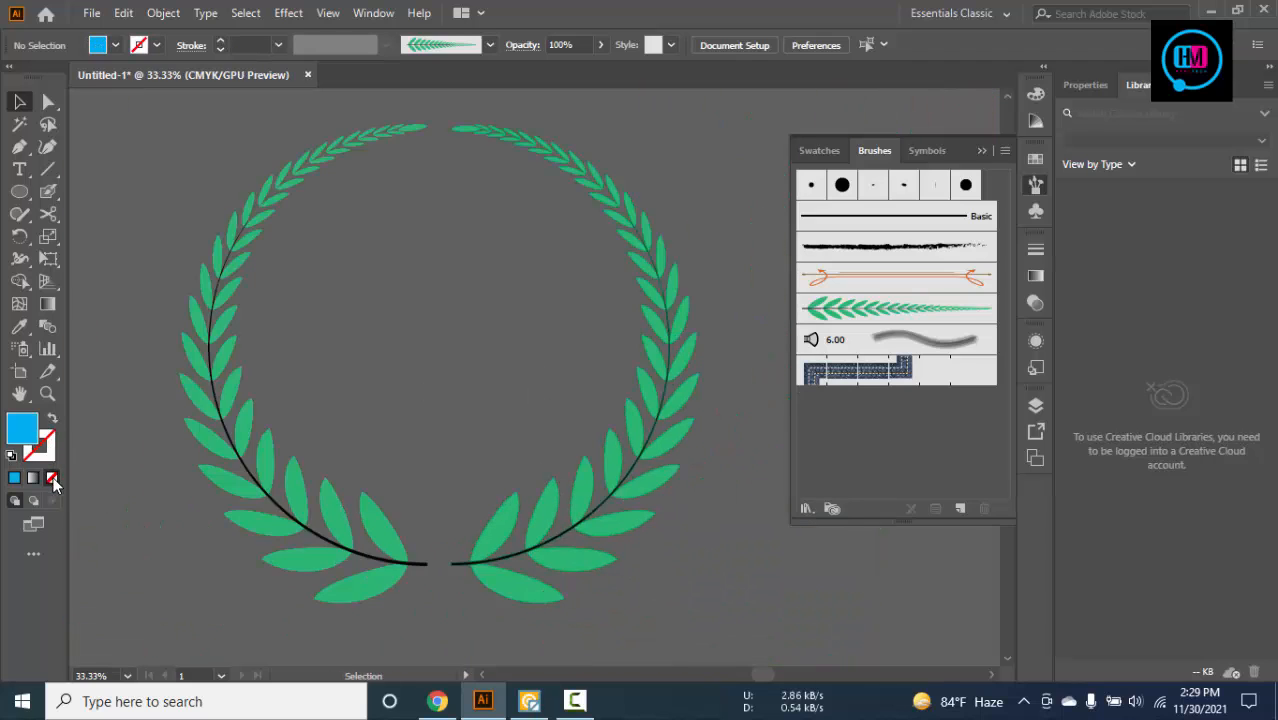
left_click(271, 499)
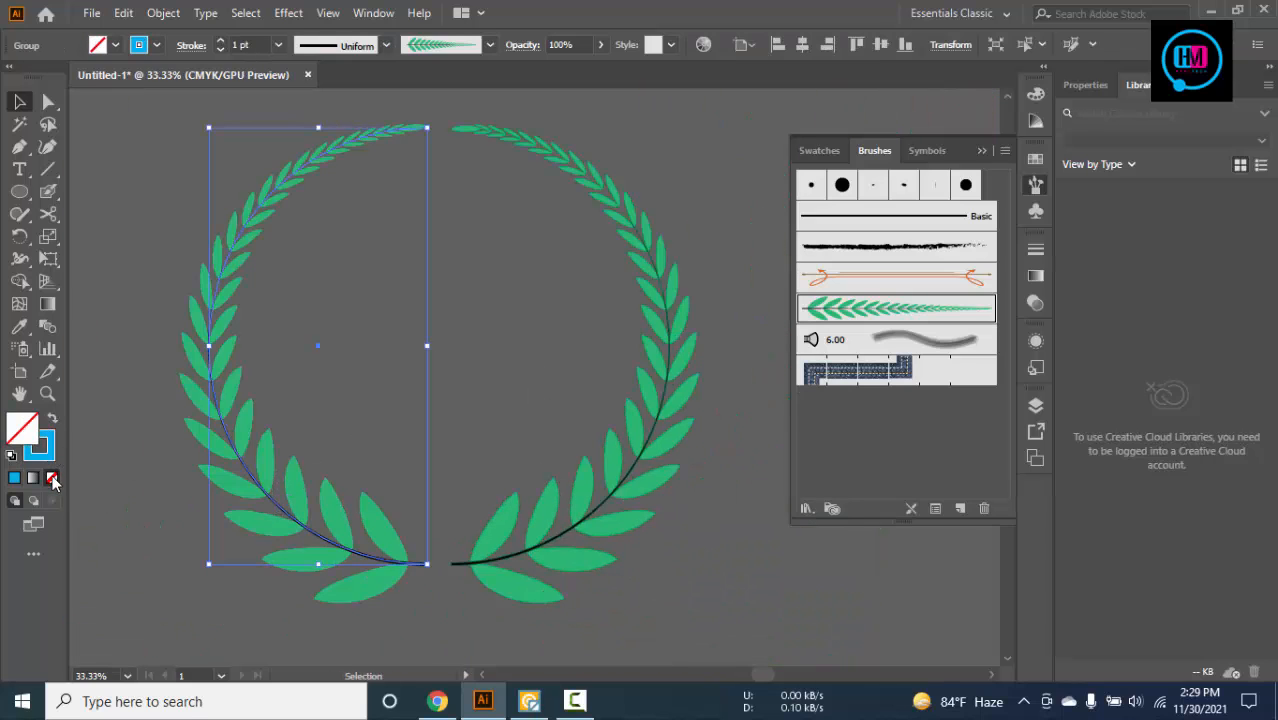
left_click(52, 478)
key("ctrl+z")
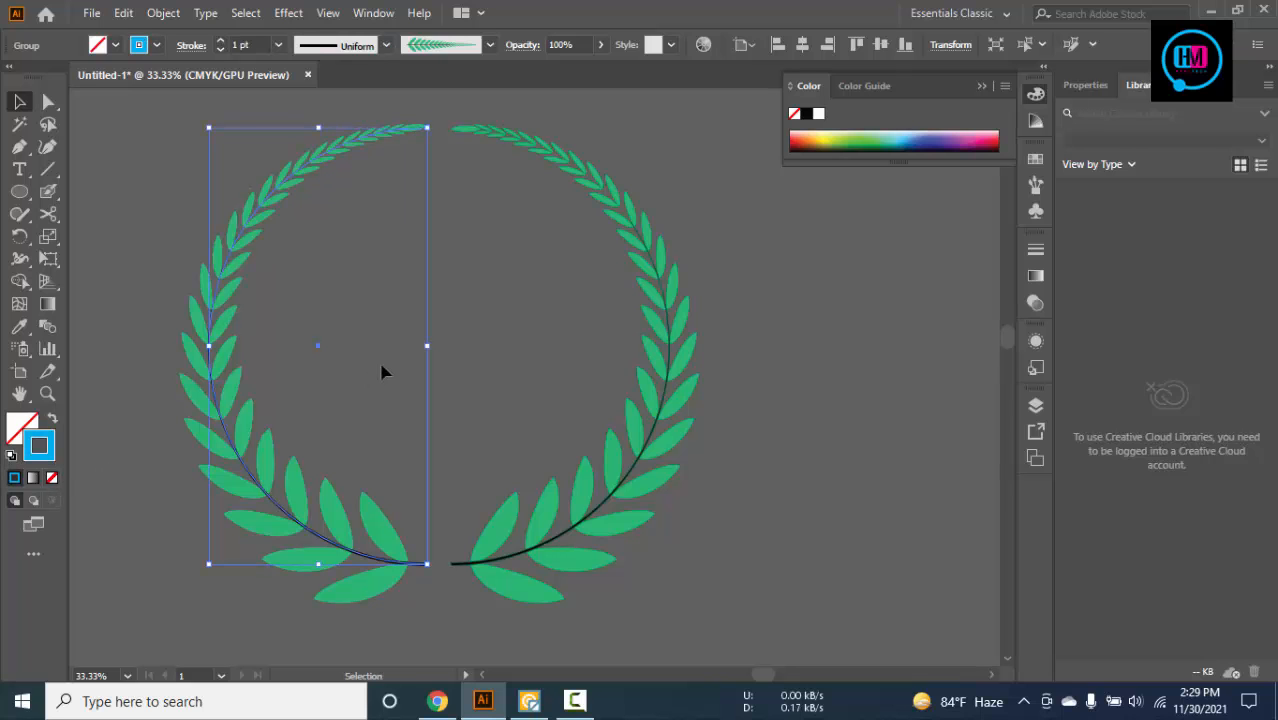
left_click(451, 377)
Expand the appearance of all the wreath artwork, expand its fills and strokes, and deselect it
scroll(451, 377, "down", 2)
key("ctrl+a")
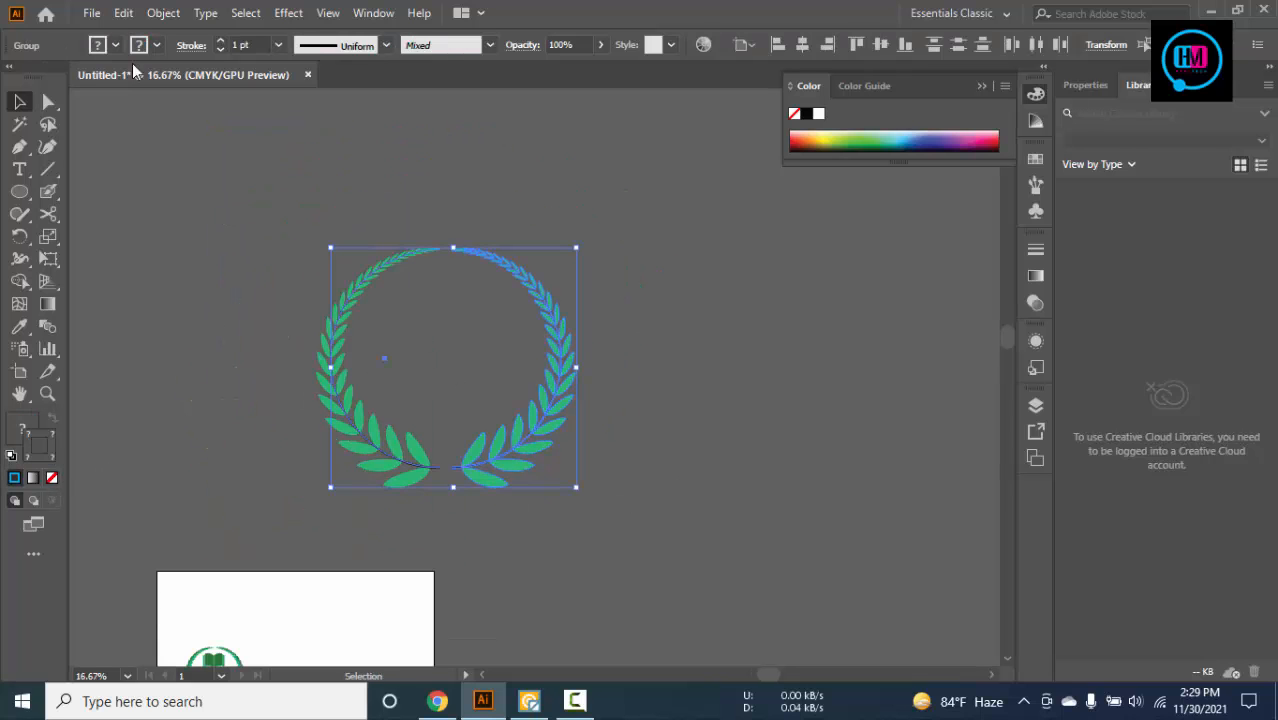
left_click(163, 13)
left_click(234, 248)
left_click(357, 248)
left_click(536, 485)
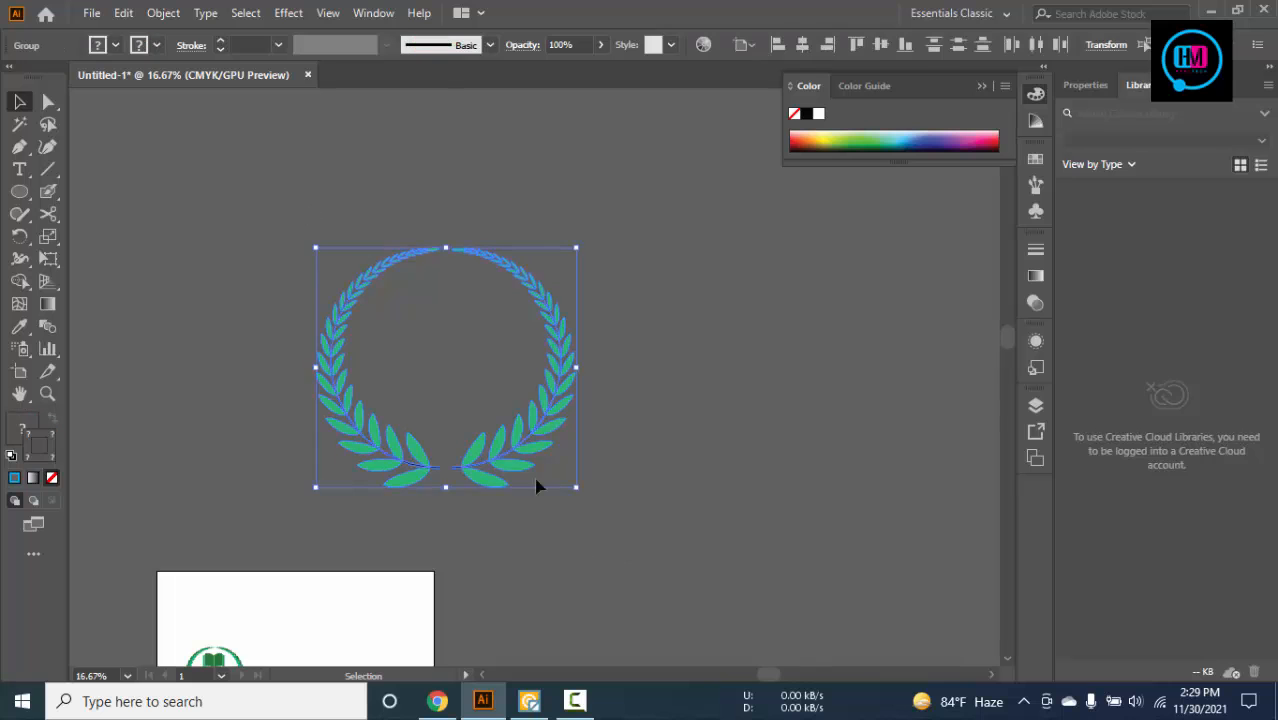
left_click(166, 14)
left_click(242, 228)
left_click(593, 454)
left_click(722, 453)
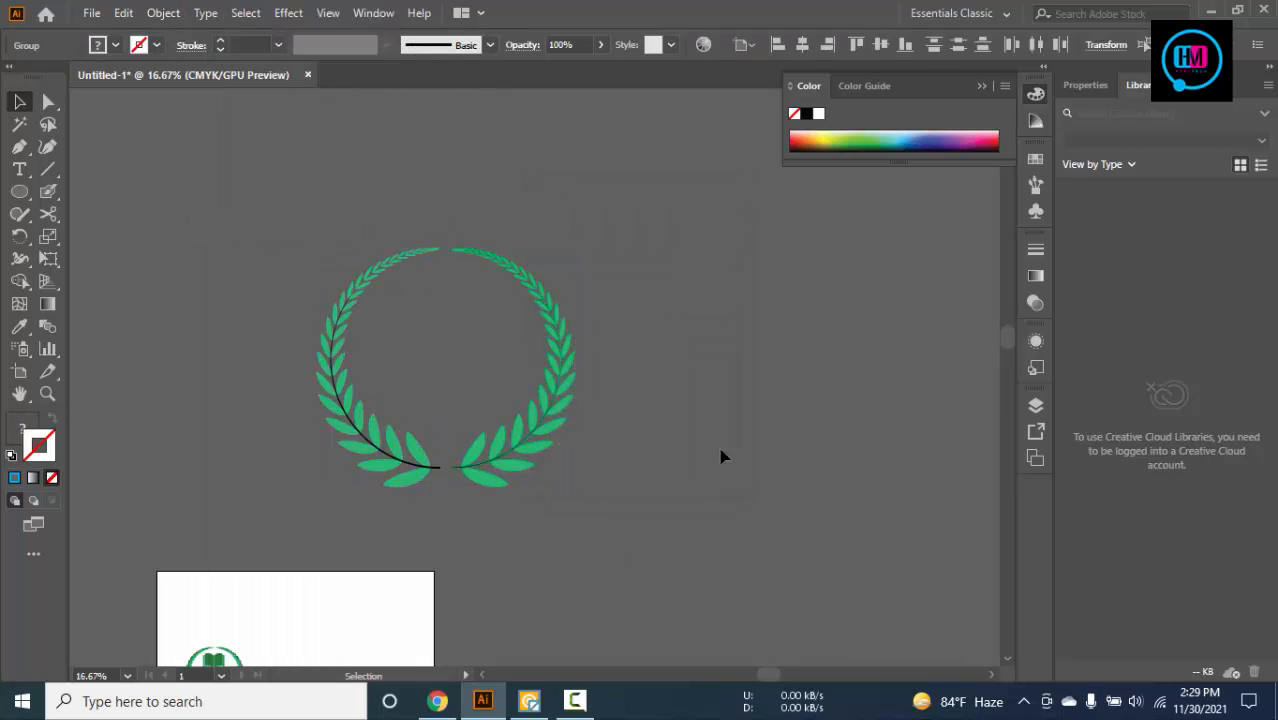
Give the right branch's stem a near-white stroke colour and deselect it
scroll(480, 404, "up", 3)
scroll(551, 354, "down", 2)
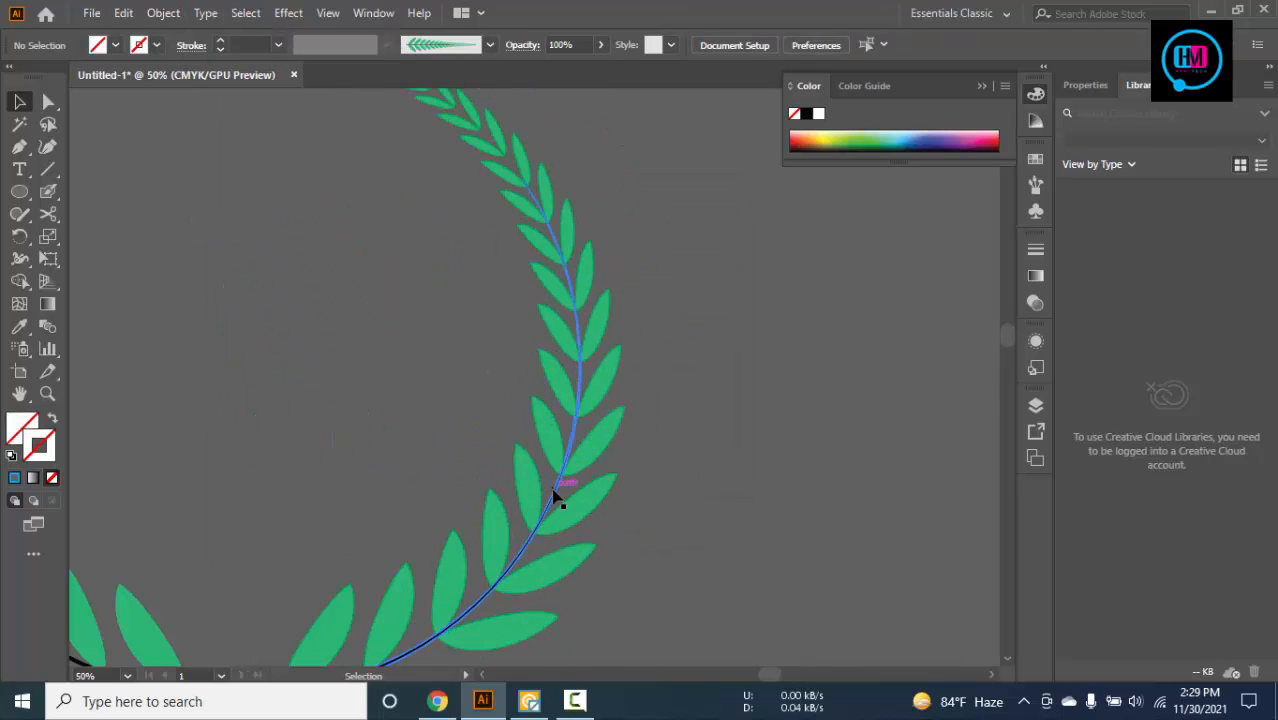
left_click(553, 494)
right_click(476, 383)
left_click(532, 213)
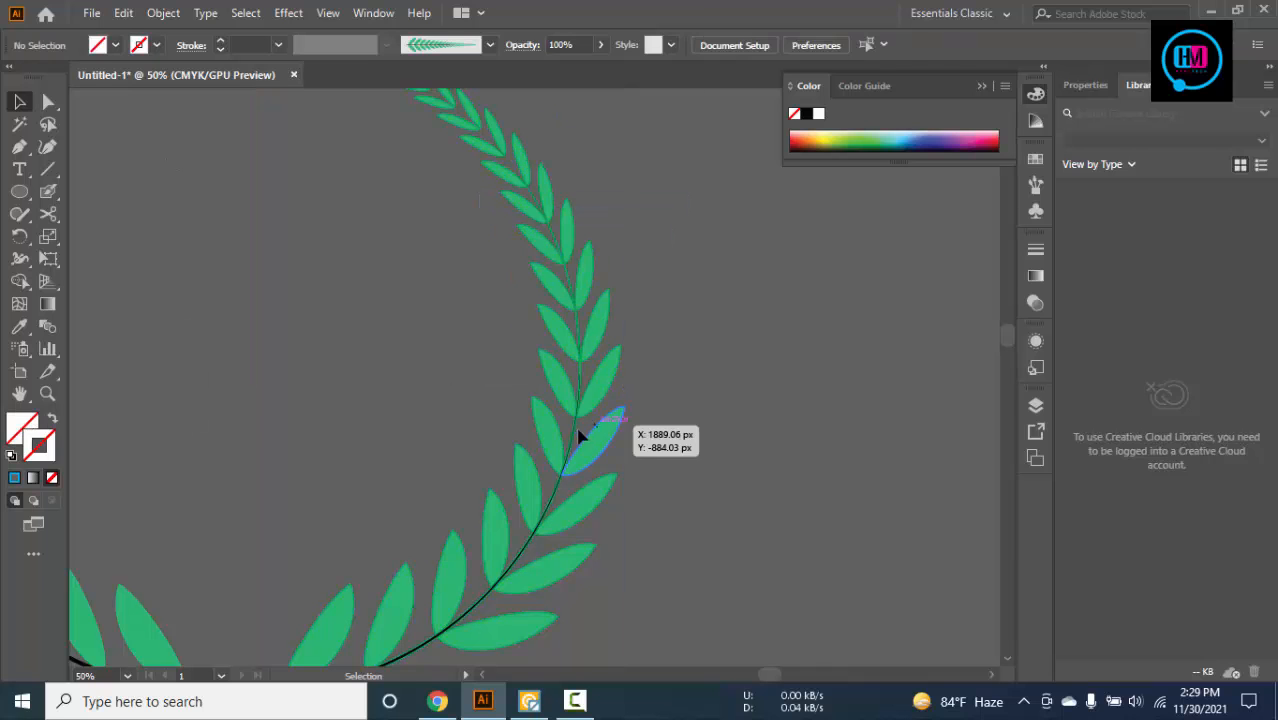
left_click(571, 430)
double_click(42, 446)
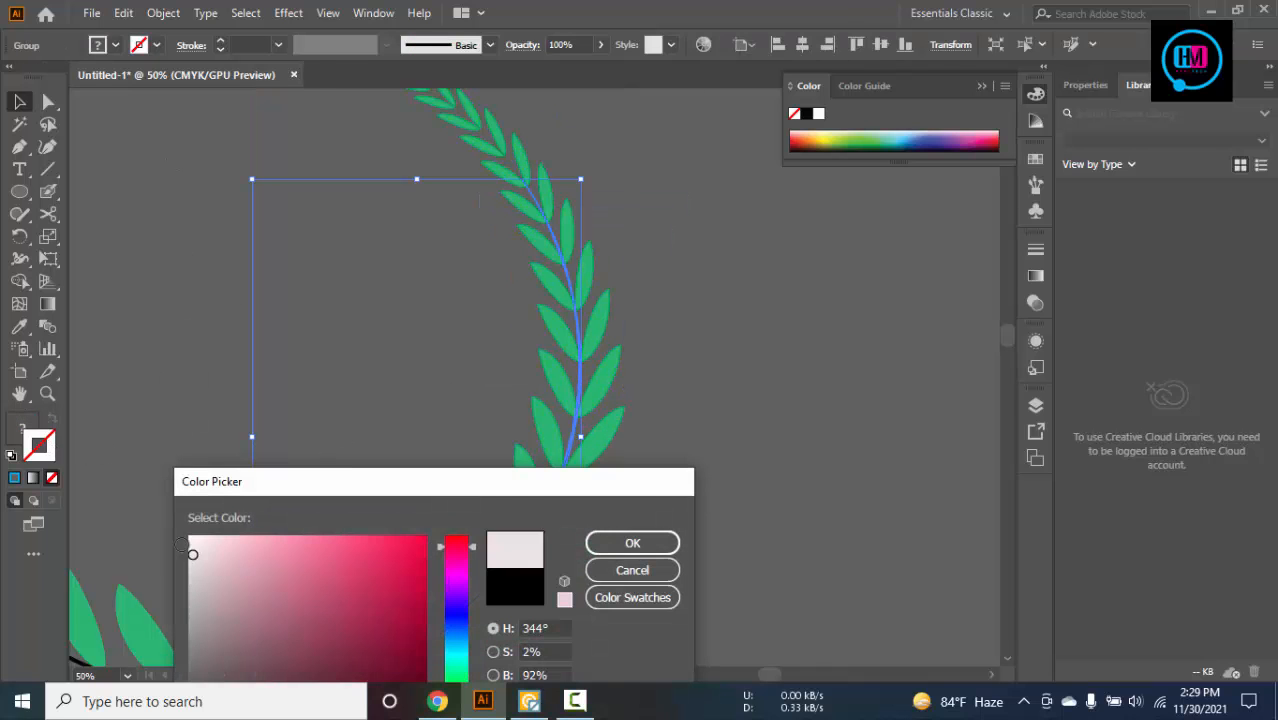
left_click(610, 545)
left_click(762, 446)
Undo the stem recolouring and the expansion of both wreath branches
scroll(722, 417, "down", 2)
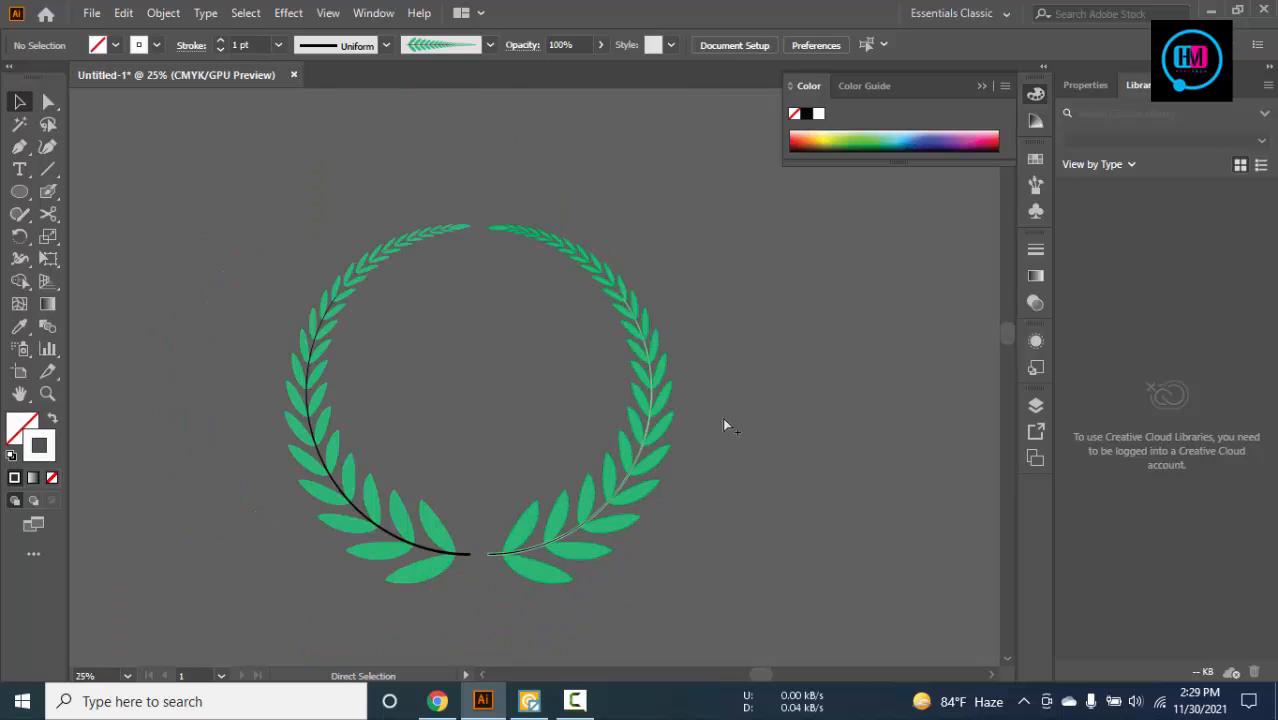
key("ctrl+z")
left_click(723, 418)
key("ctrl+z")
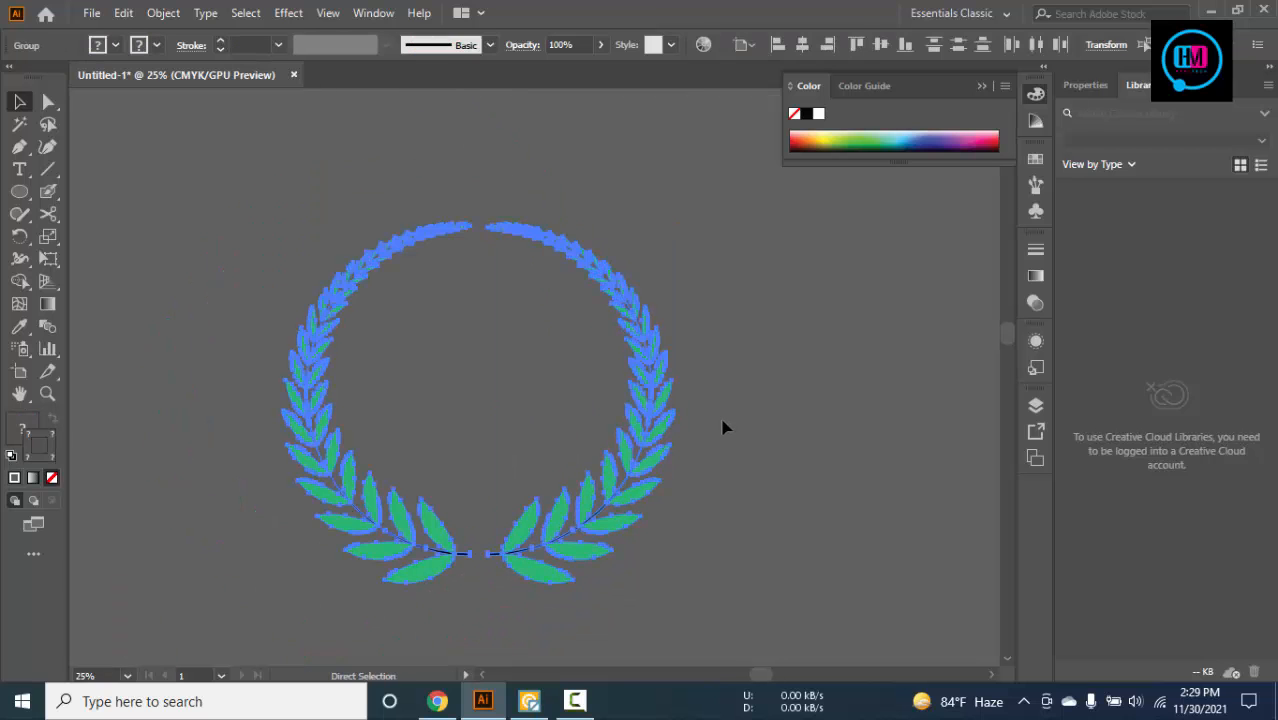
left_click(722, 419)
Move both wreath branches down together so they overlap the artboard's right edge, and deselect them
scroll(722, 422, "down", 2)
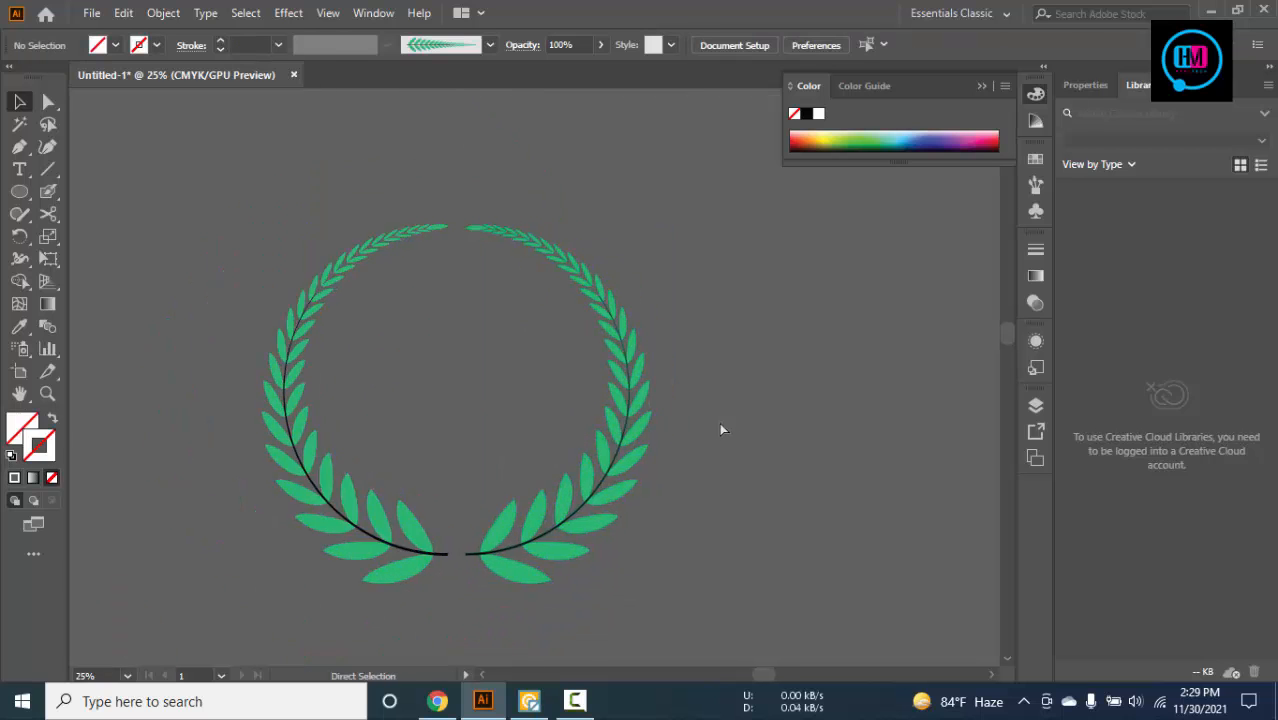
left_click_drag(631, 457, 617, 624)
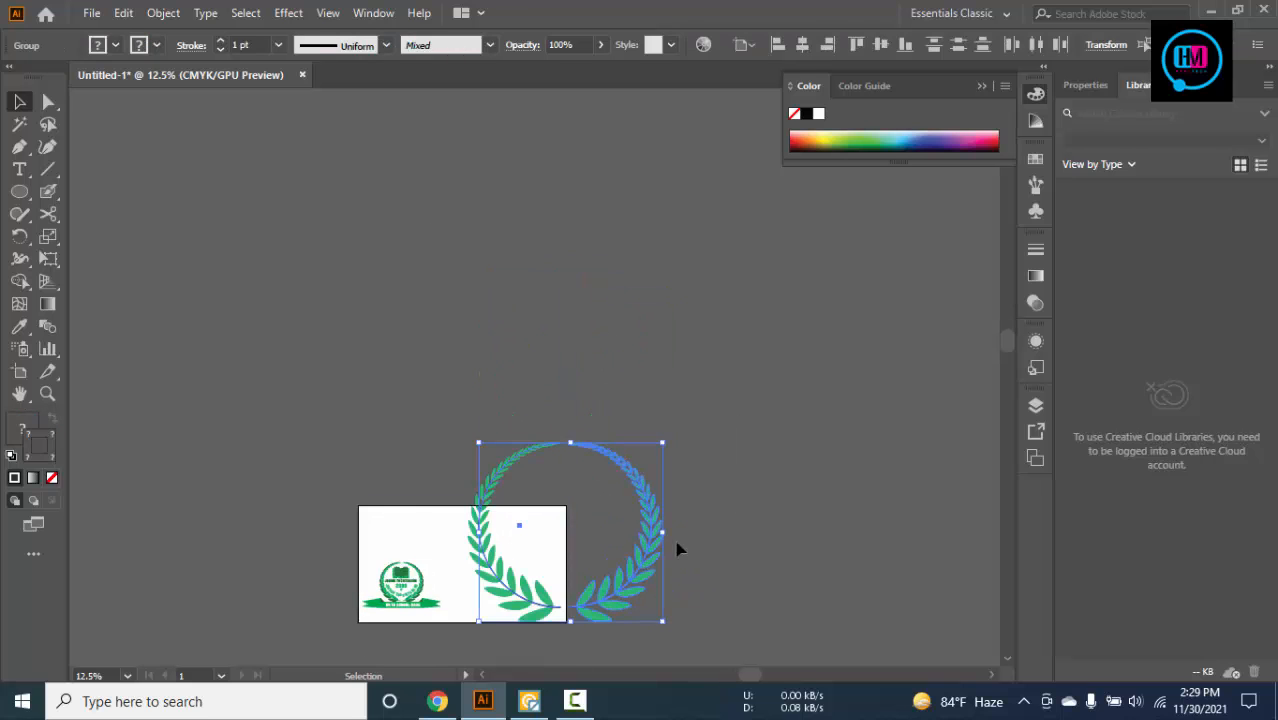
scroll(728, 533, "up", 1)
left_click_drag(684, 542, 622, 490)
key("ctrl+z")
left_click(745, 480)
Expand the appearance of the left leaf branch and deselect it
left_click(448, 342)
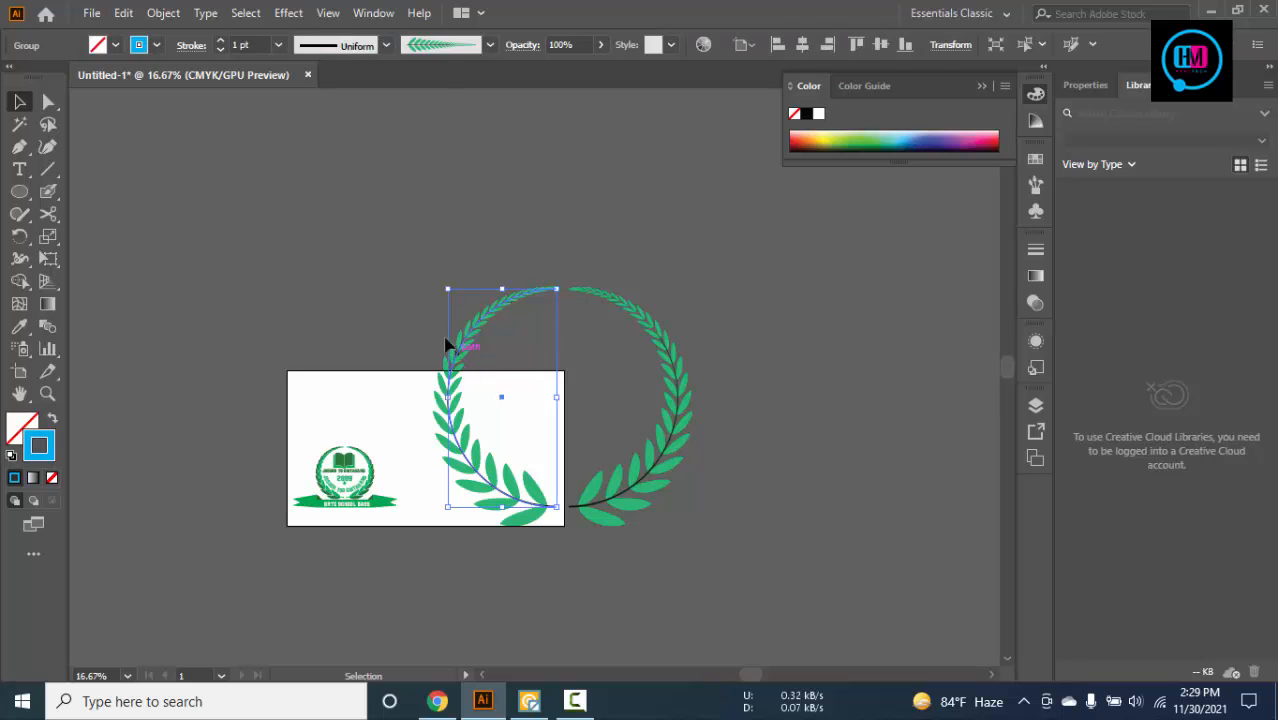
left_click(163, 12)
left_click(263, 247)
left_click(769, 543)
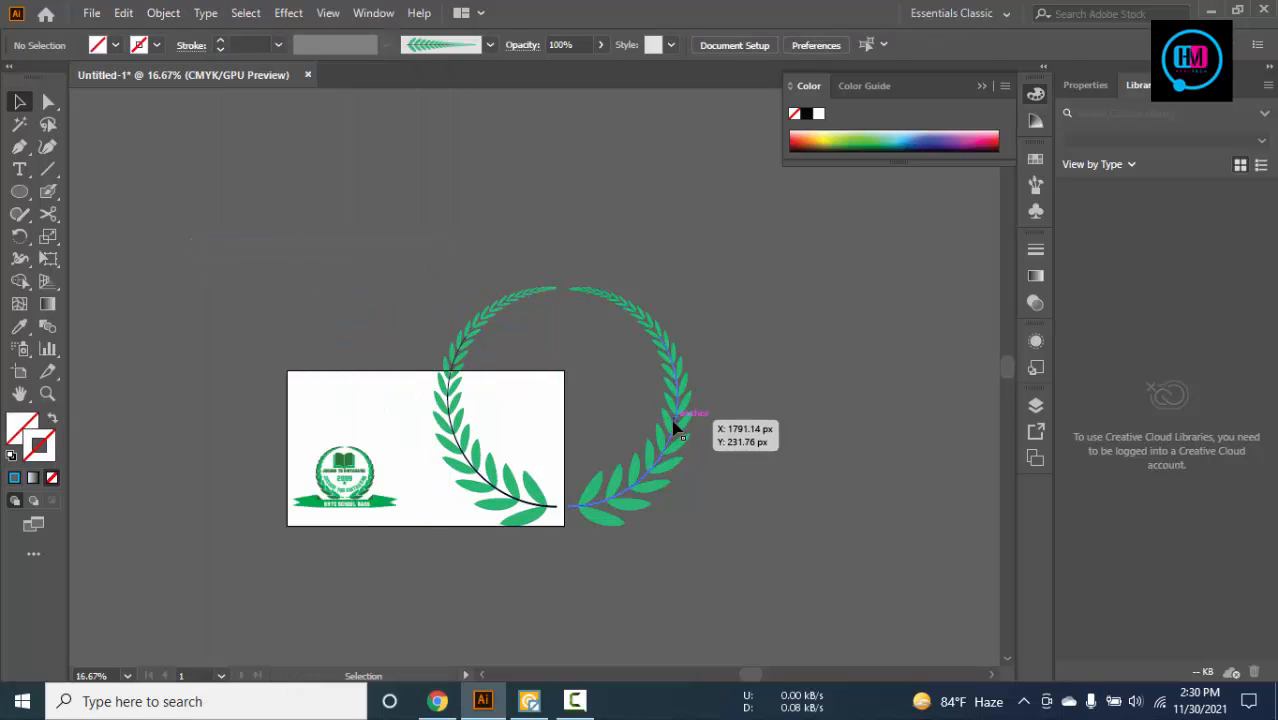
Expand the fill and stroke of the right leaf branch
left_click(676, 420)
left_click(163, 12)
left_click(242, 228)
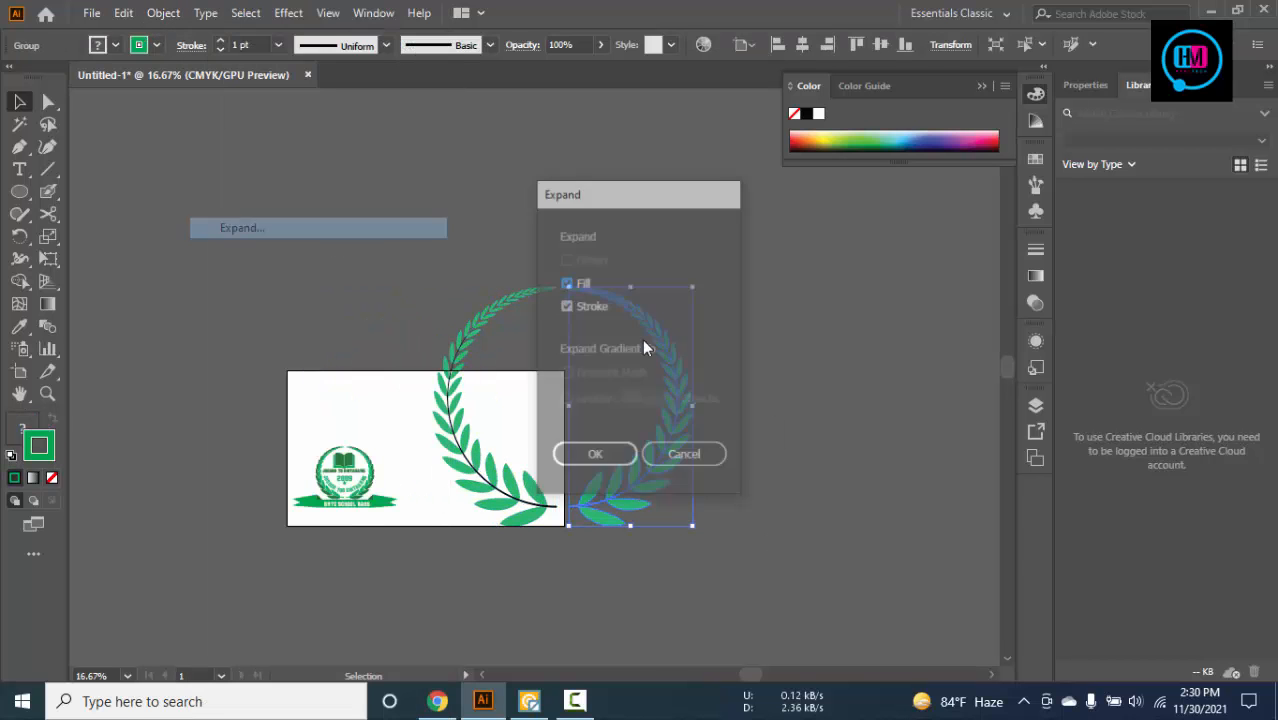
left_click(672, 455)
left_click(684, 452)
Select both leaf branches and group them into one laurel wreath
scroll(696, 398, "up", 2)
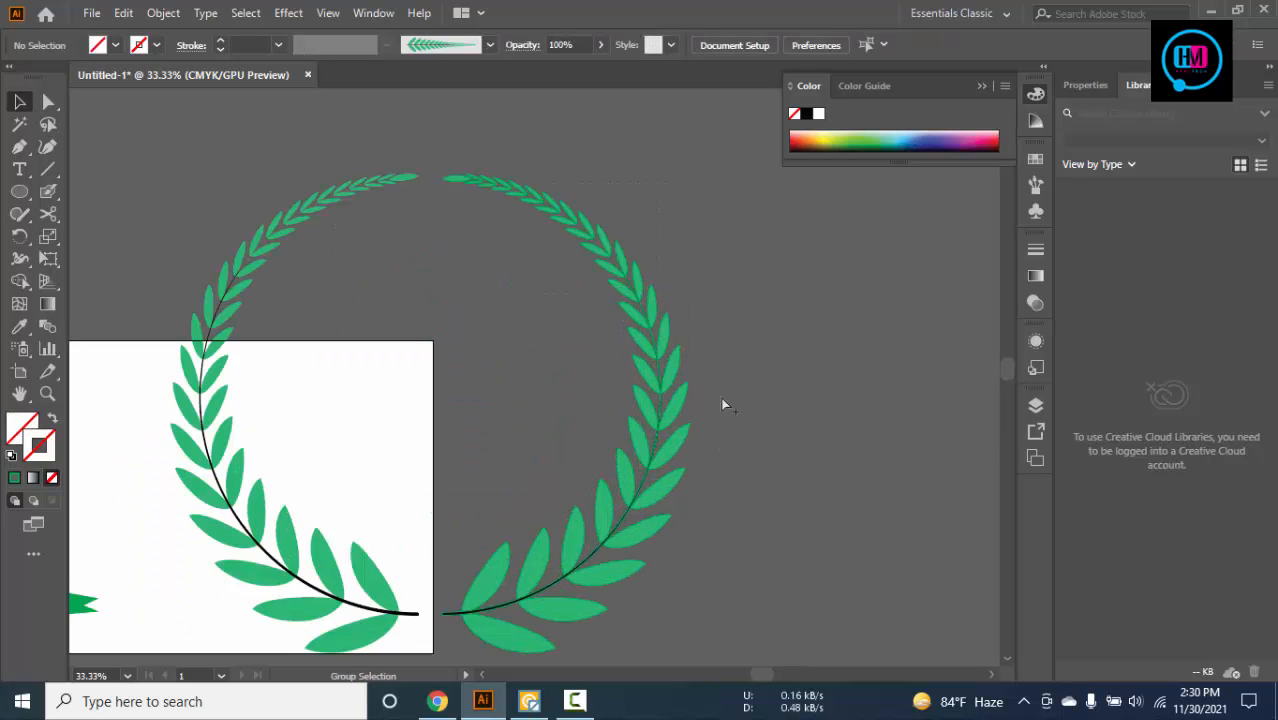
left_click_drag(684, 608, 704, 665)
key("ctrl+g")
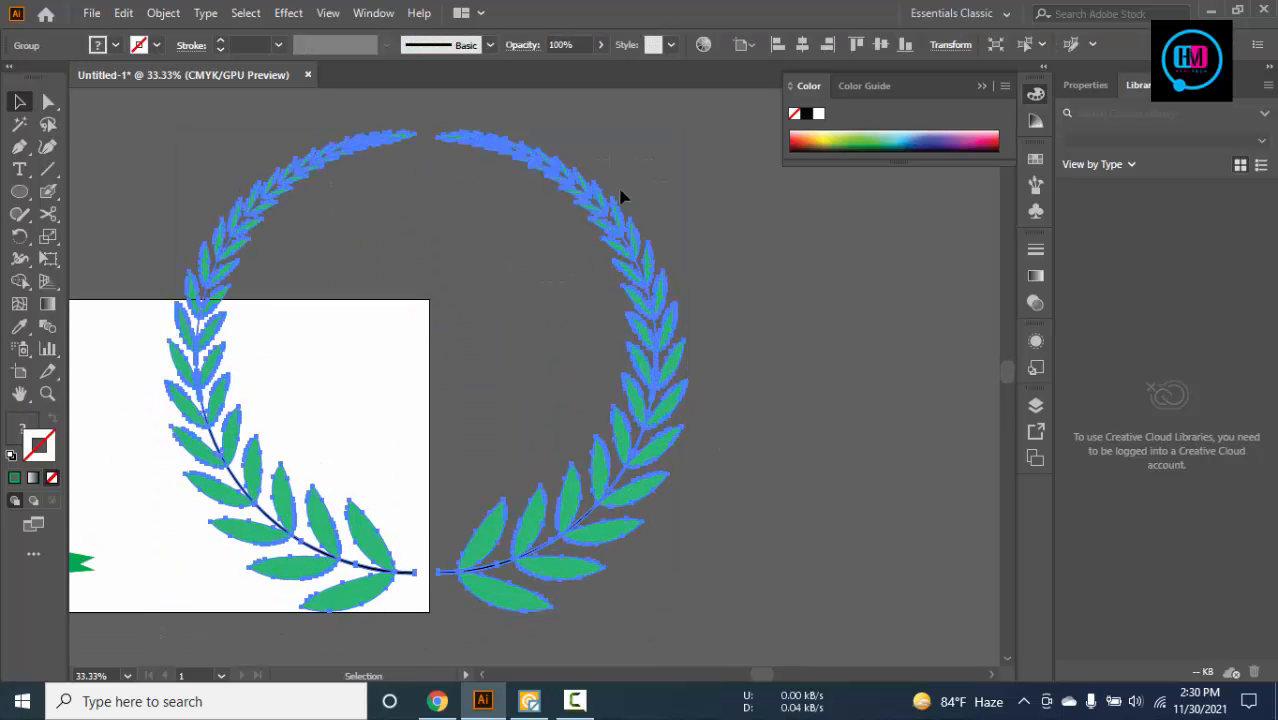
Move the laurel wreath onto the artboard beside the reference badge and deselect it
left_click_drag(686, 131, 488, 314)
left_click_drag(568, 448, 819, 394)
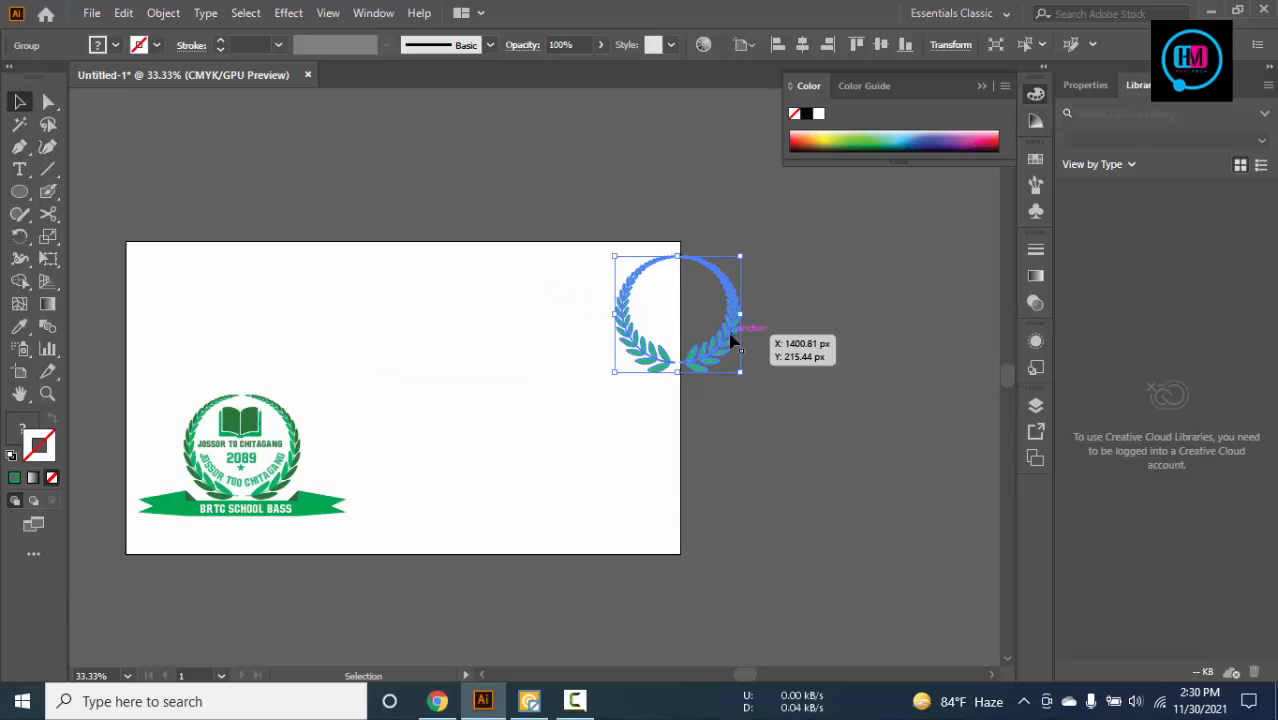
left_click_drag(725, 343, 517, 487)
scroll(550, 371, "up", 1)
scroll(736, 365, "down", 1)
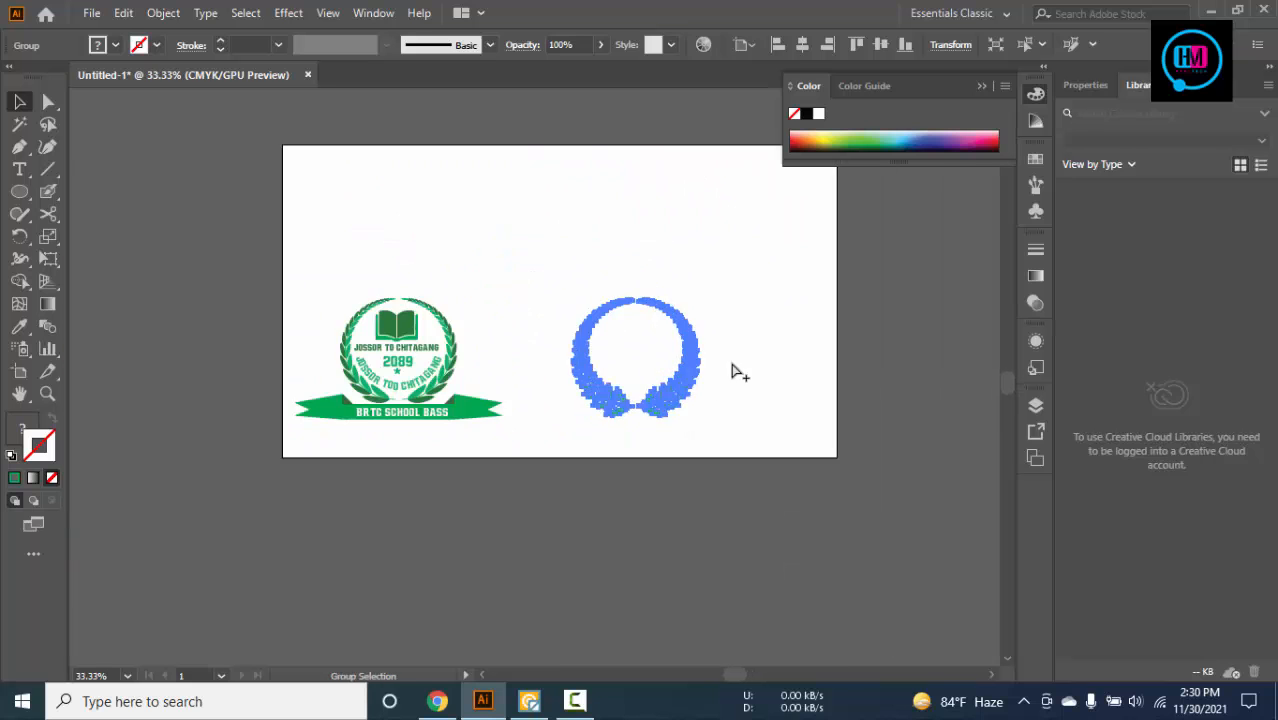
left_click(718, 366)
scroll(718, 366, "up", 1)
left_click_drag(722, 365, 811, 296)
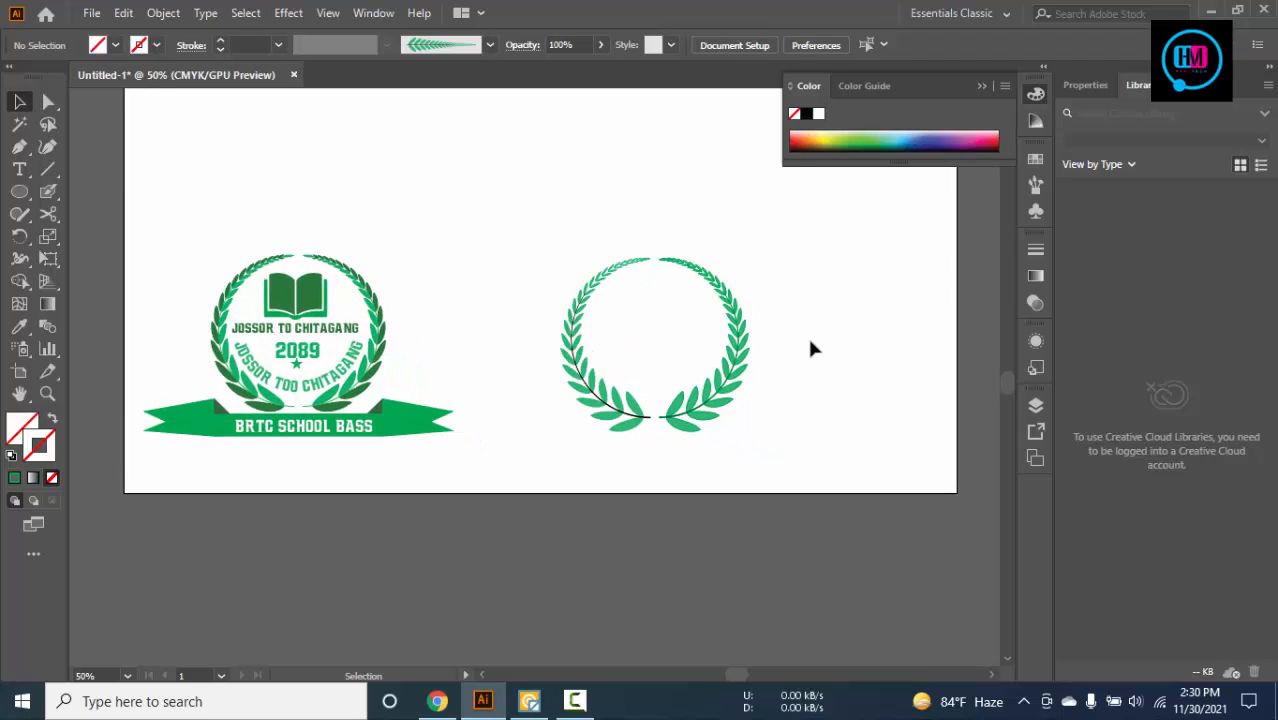
Draw a wide, flat rectangle below the wreath, slightly wider than the wreath, and fill it with green
left_click_drag(19, 191, 80, 196)
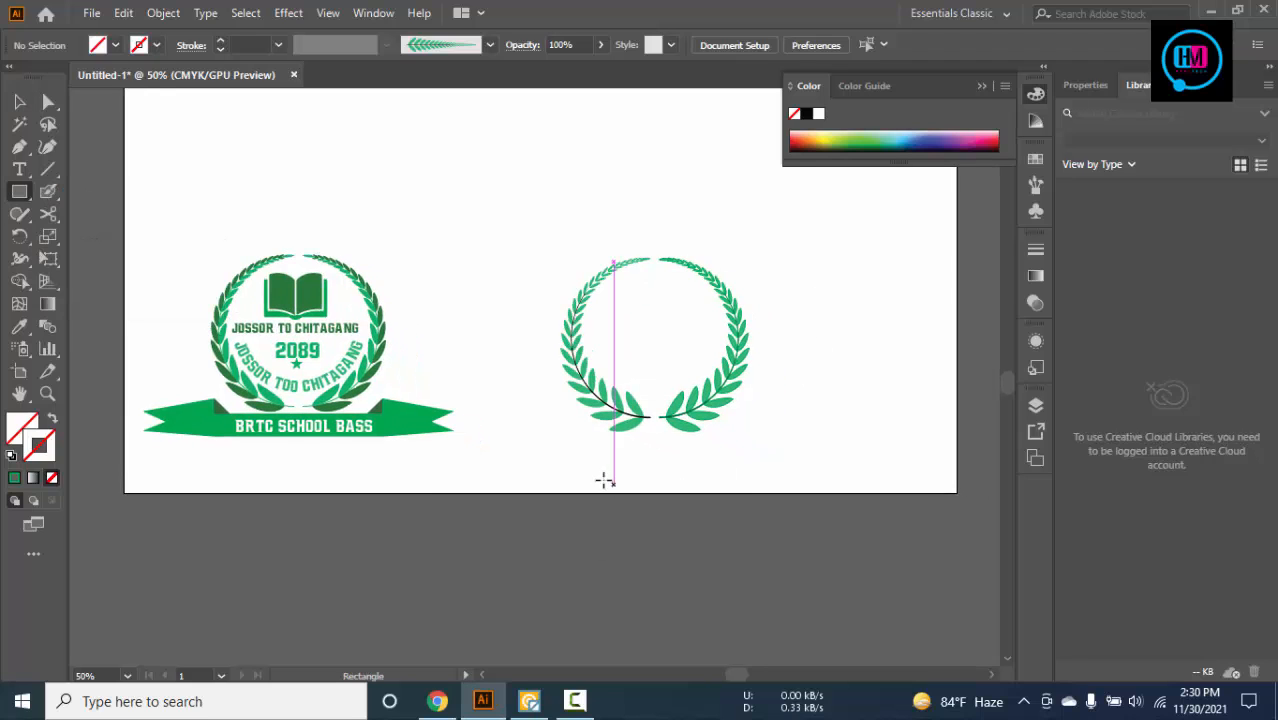
left_click_drag(540, 454, 796, 492)
left_click(114, 45)
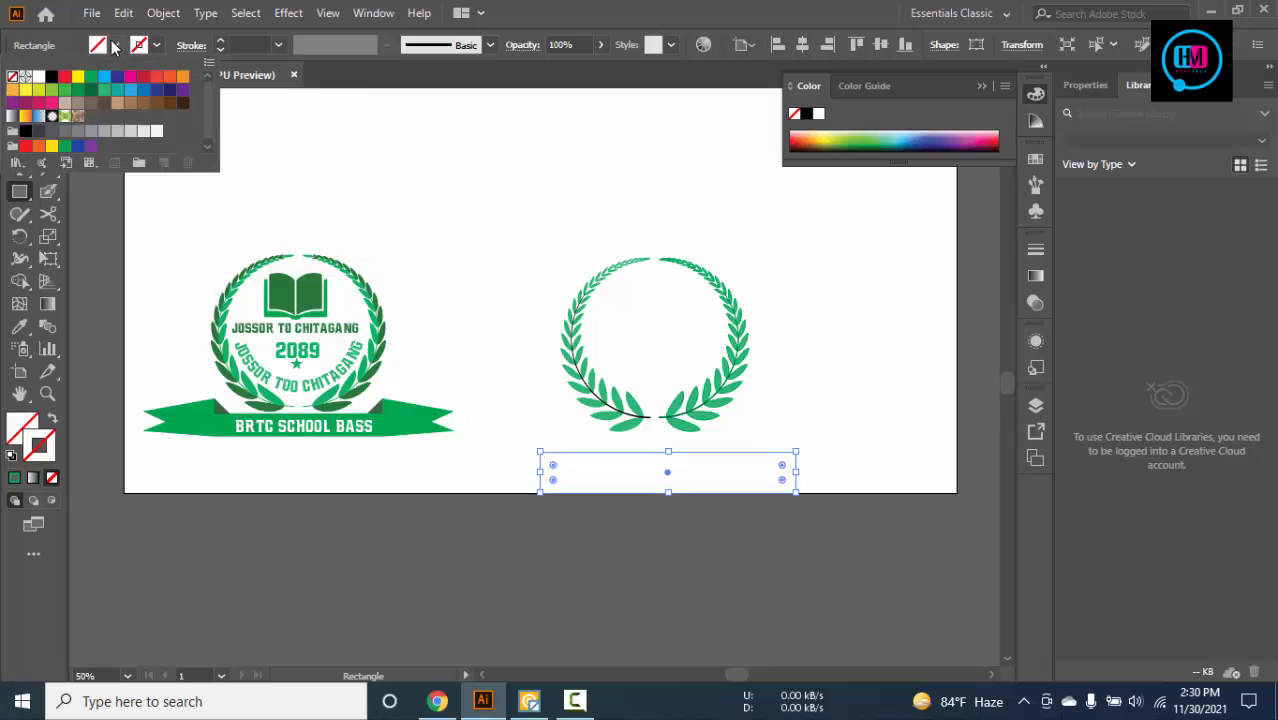
left_click(93, 76)
left_click(503, 238)
left_click(19, 101)
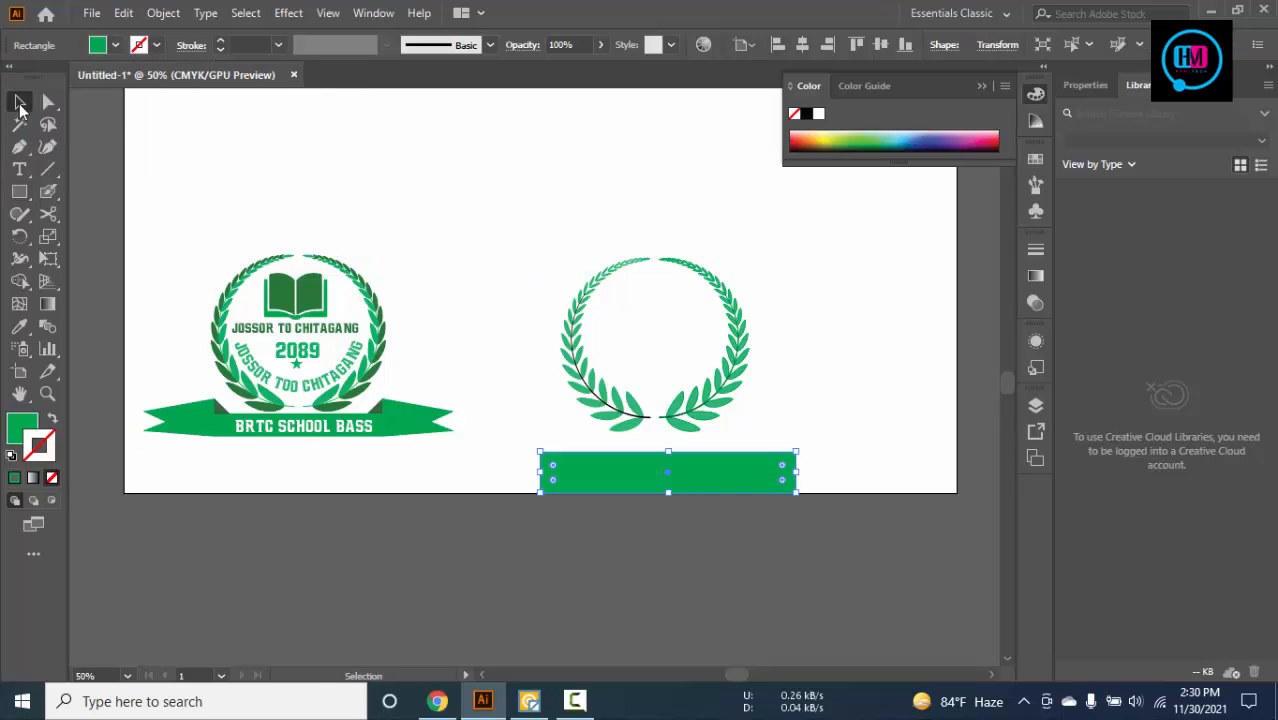
left_click(563, 280)
double_click(580, 292)
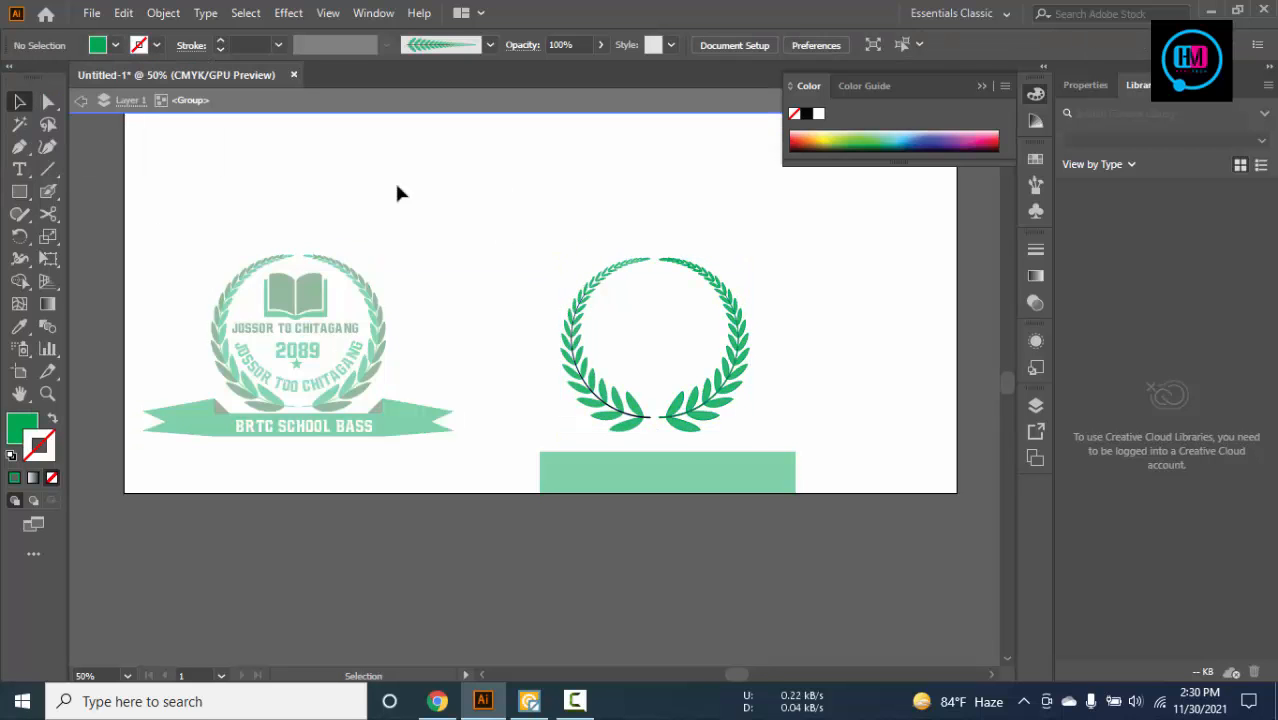
left_click(82, 102)
left_click(81, 102)
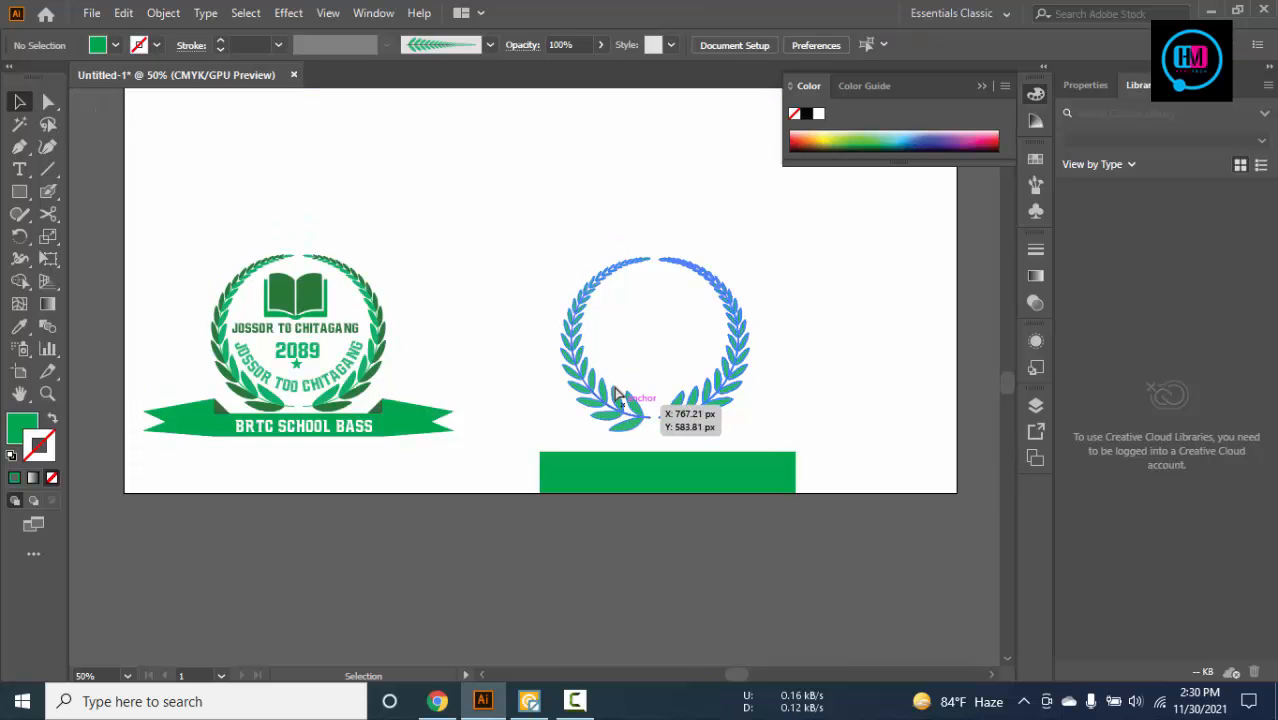
Move the wreath and the green rectangle up the artboard and align them to each other's horizontal centres
left_click_drag(615, 390, 603, 350)
left_click_drag(701, 493, 670, 428)
left_click(676, 371, "shift")
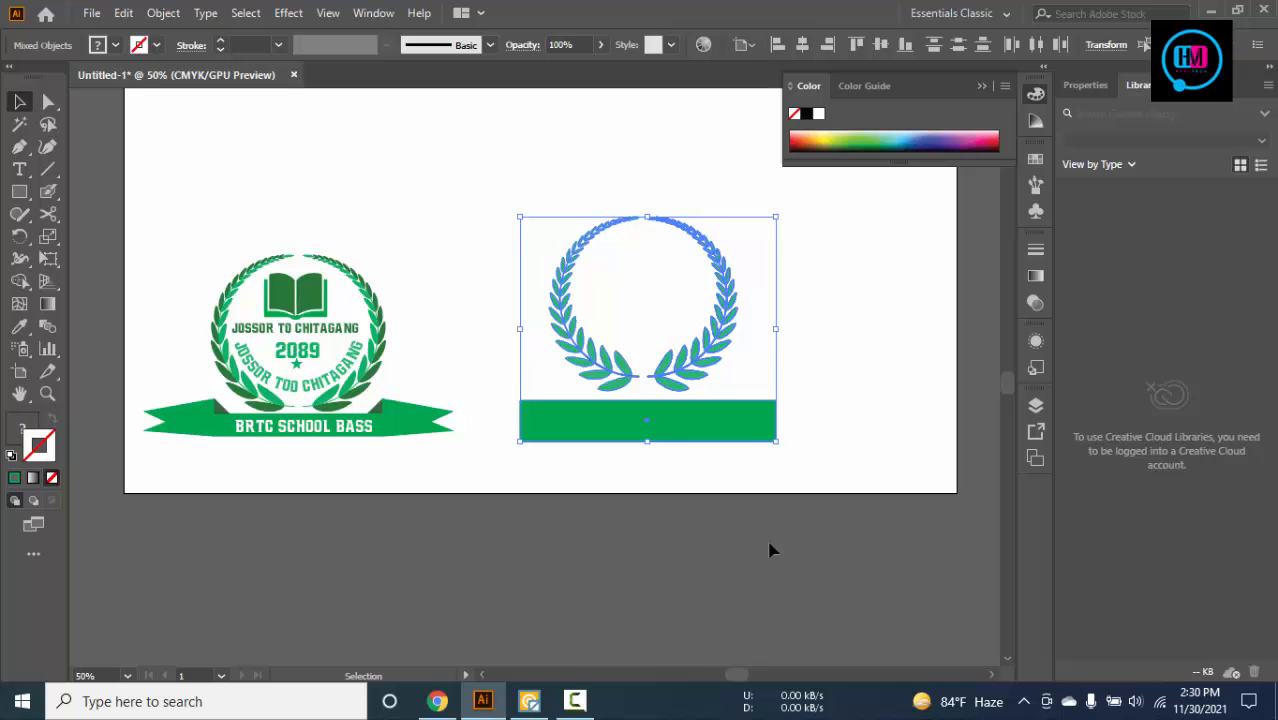
left_click(804, 45)
left_click_drag(588, 372, 730, 370)
left_click(829, 451)
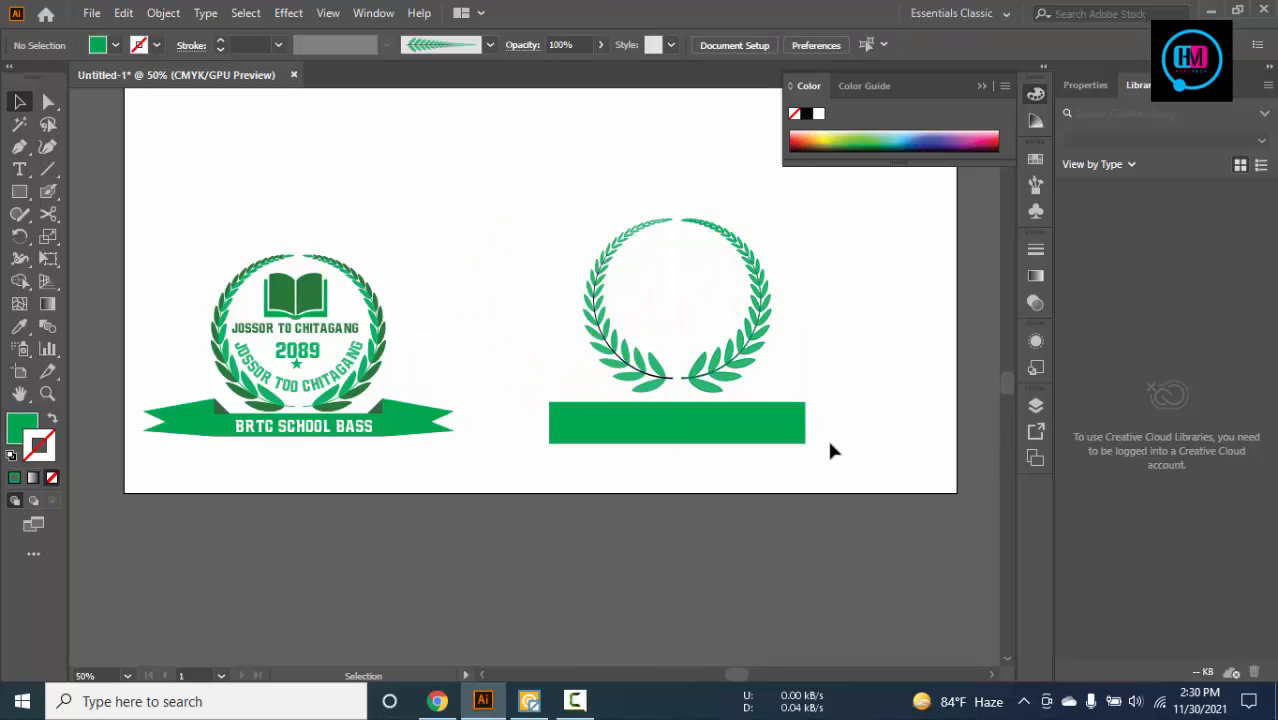
Nudge the green rectangle up until it sits close under the wreath's lowest leaves
left_click(704, 436)
key("Up")
key("Up")
key("Up")
key("Up")
key("Up")
key("Up")
key("Up")
key("Up")
key("Up")
key("Up")
left_click(829, 349)
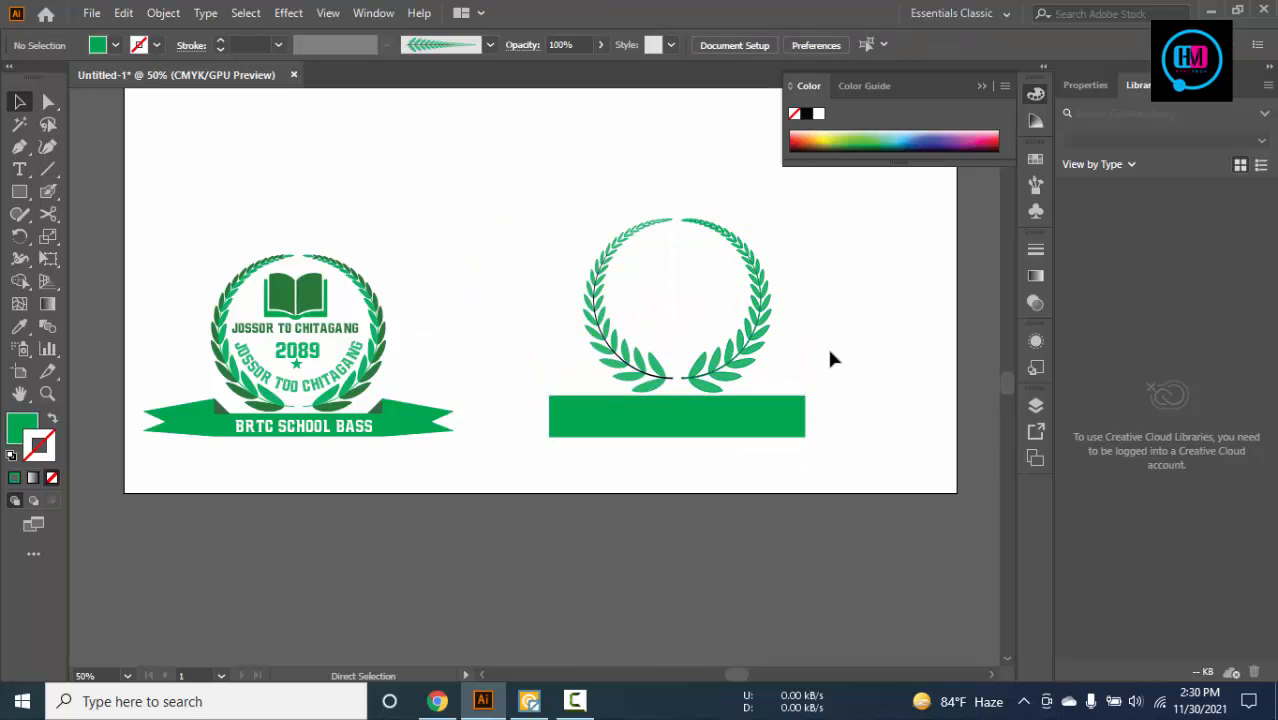
Draw a triangular fold with the Pen tool on the upper edge of the green rectangle at its right corner
scroll(830, 350, "up", 1)
key("p")
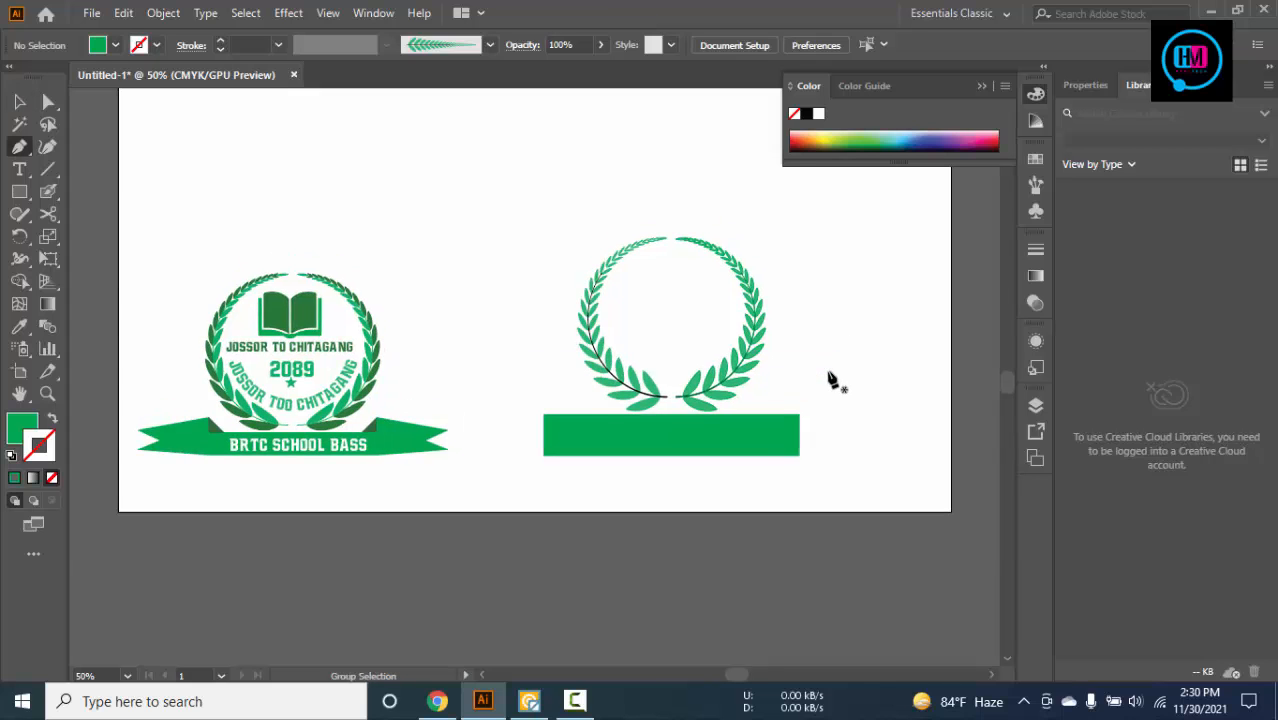
scroll(829, 373, "up", 2)
left_click(771, 457)
left_click(771, 412)
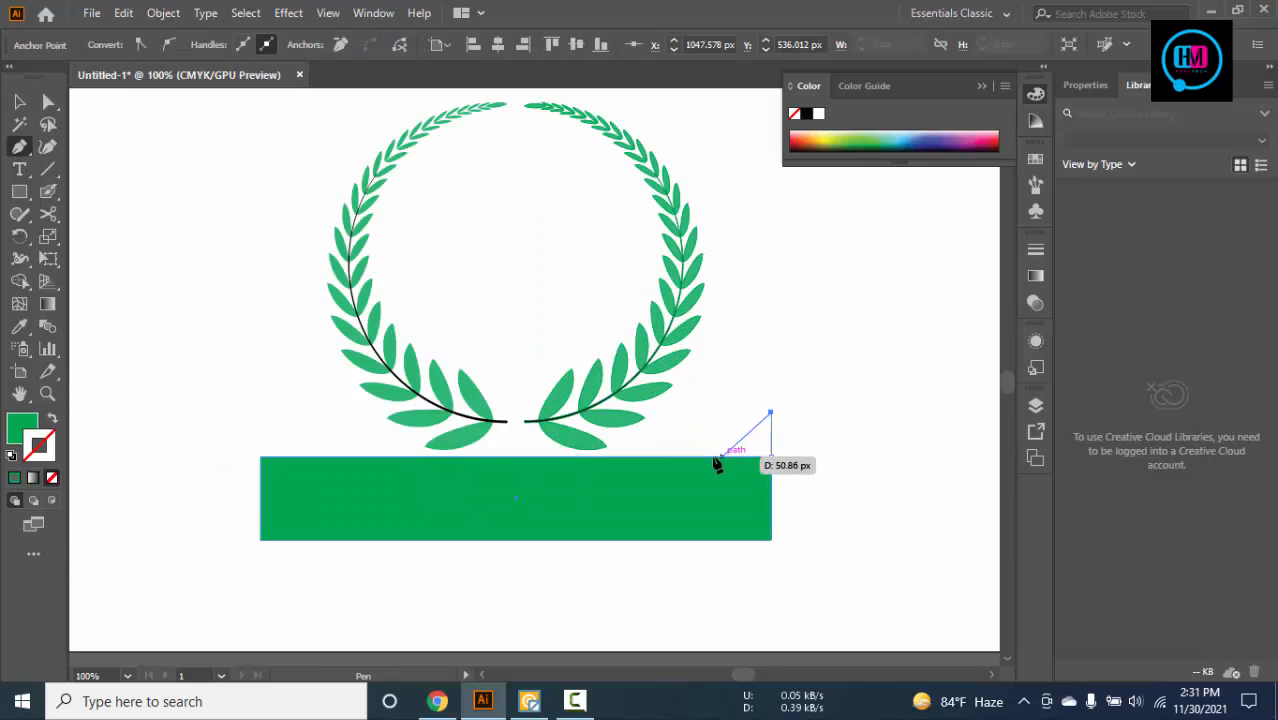
left_click(690, 457)
left_click(771, 457)
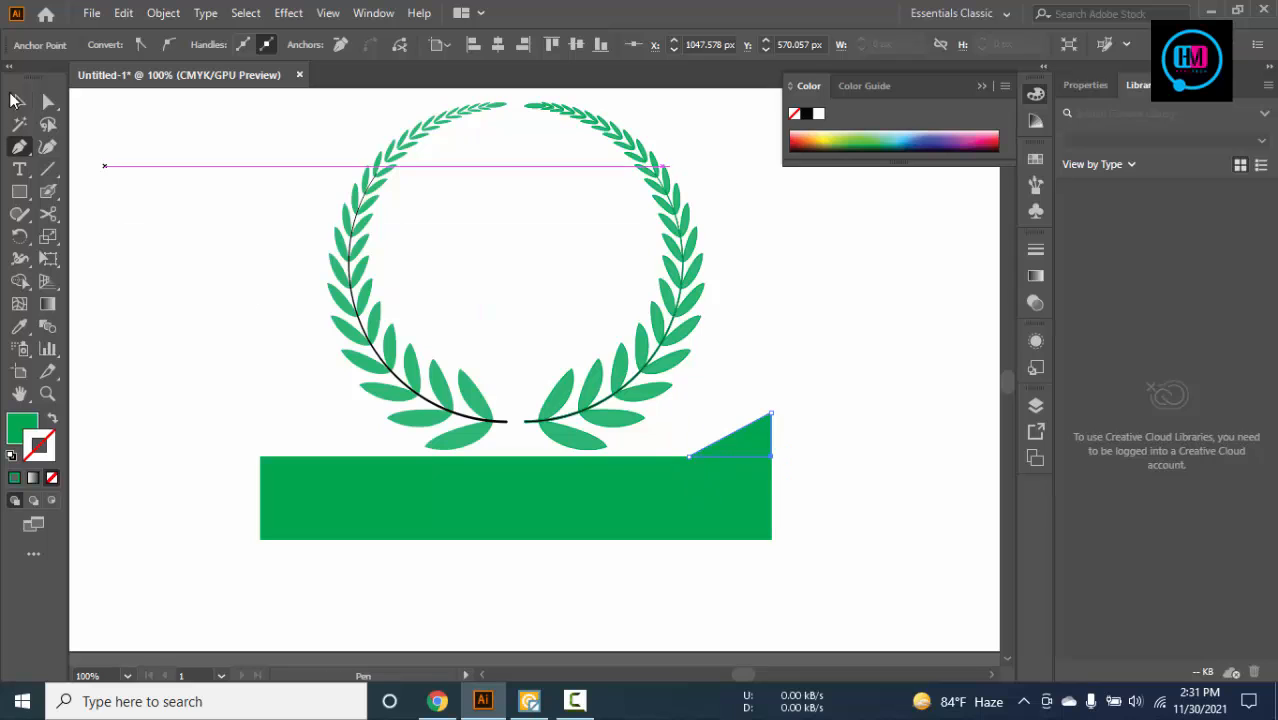
left_click(19, 101)
left_click(939, 422)
Draw a notched ribbon tail with the Pen tool from the fold's peak down to the rectangle's lower right corner
scroll(757, 403, "down", 2)
key("p")
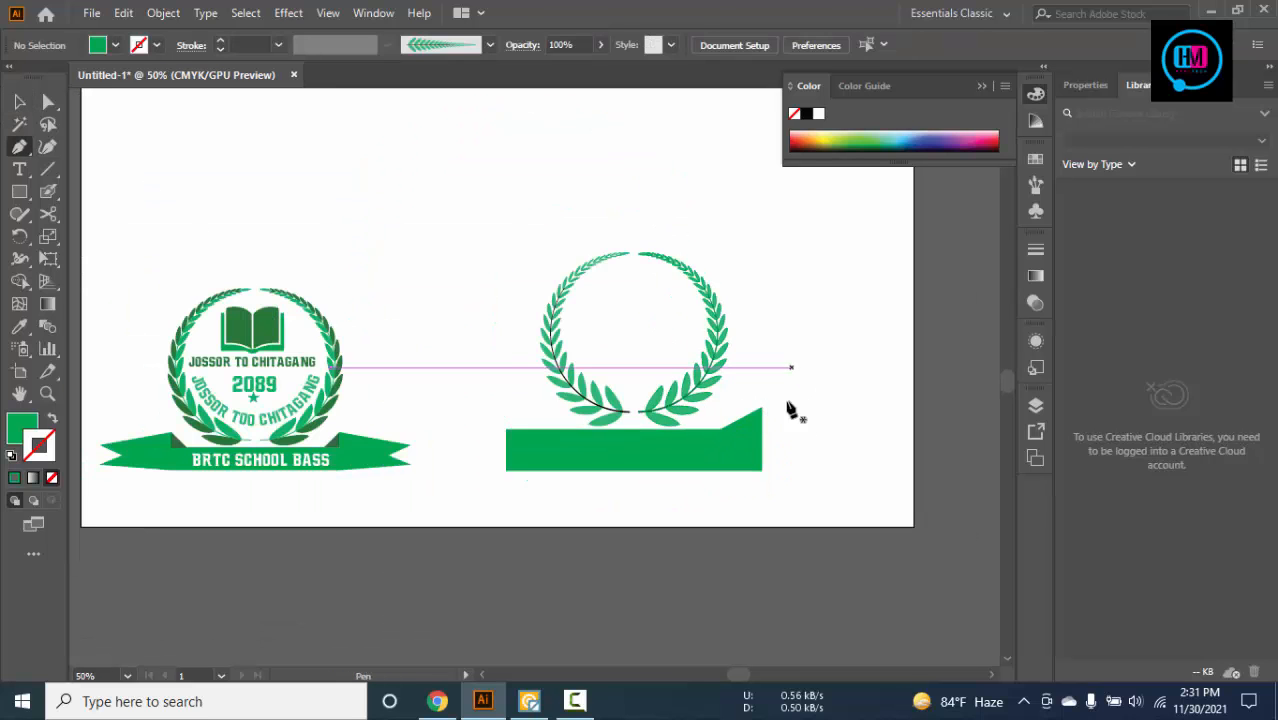
left_click(761, 407)
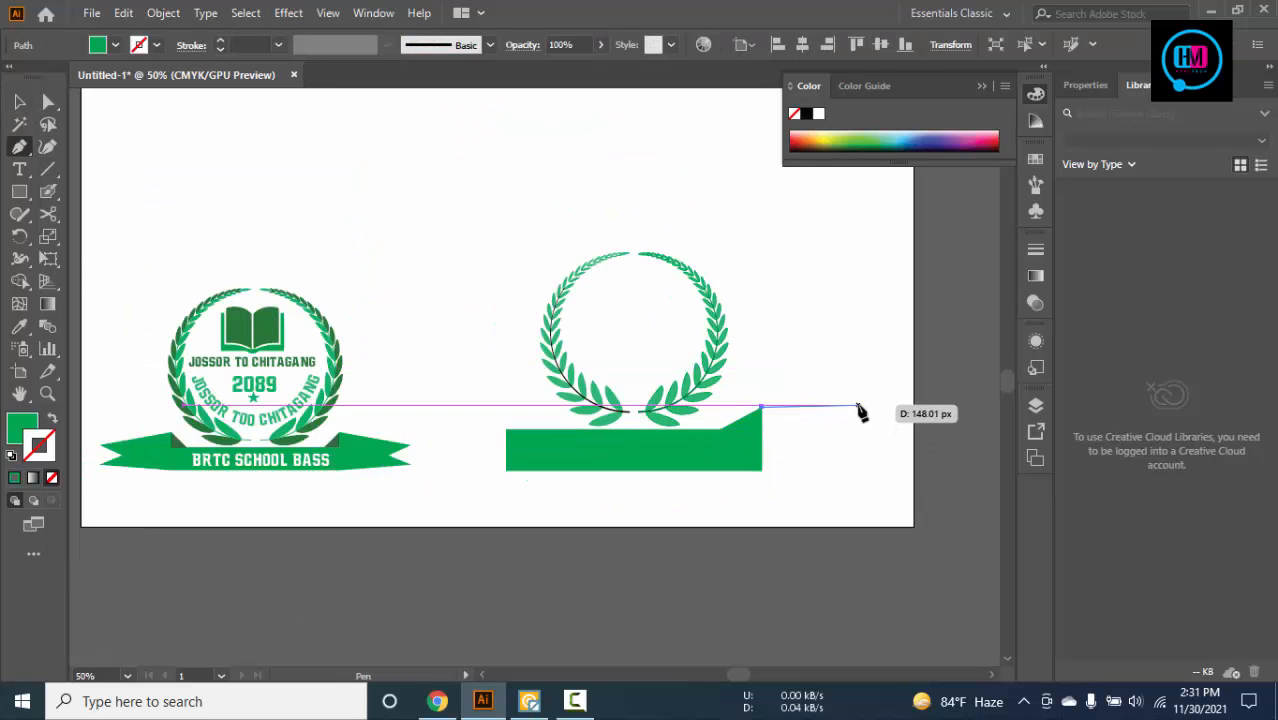
left_click(845, 426)
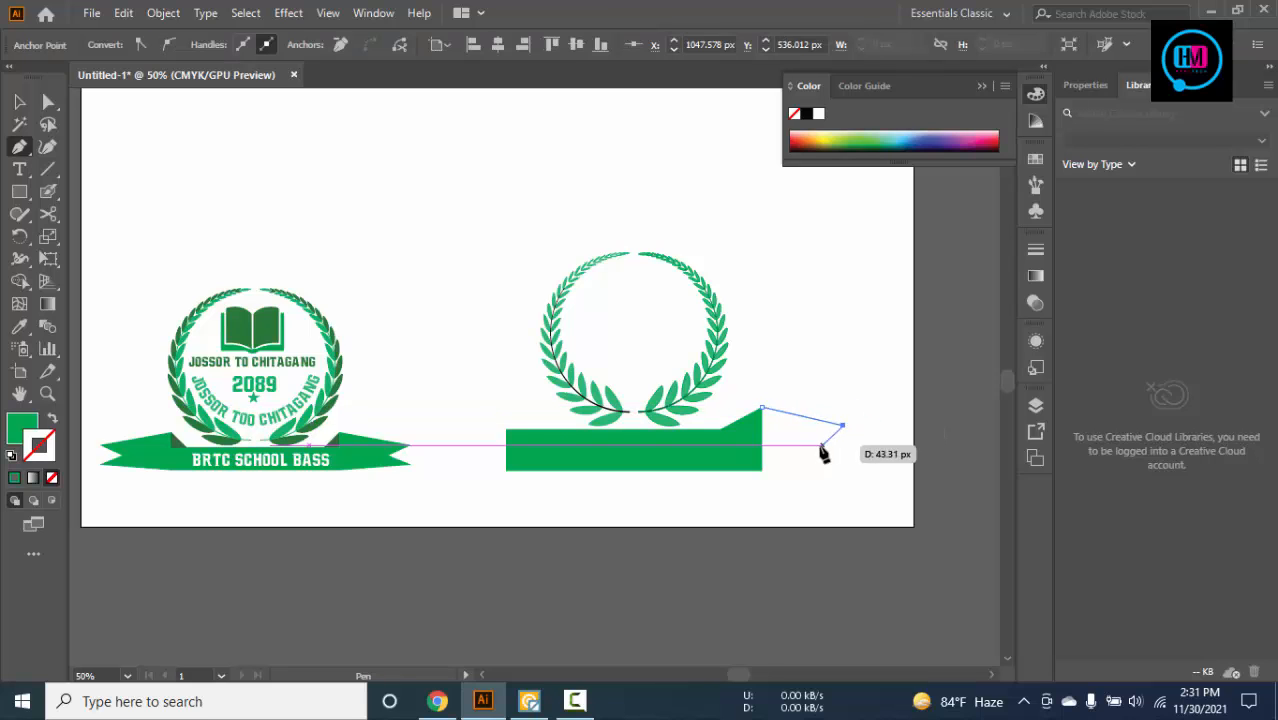
left_click(797, 443)
left_click(845, 466)
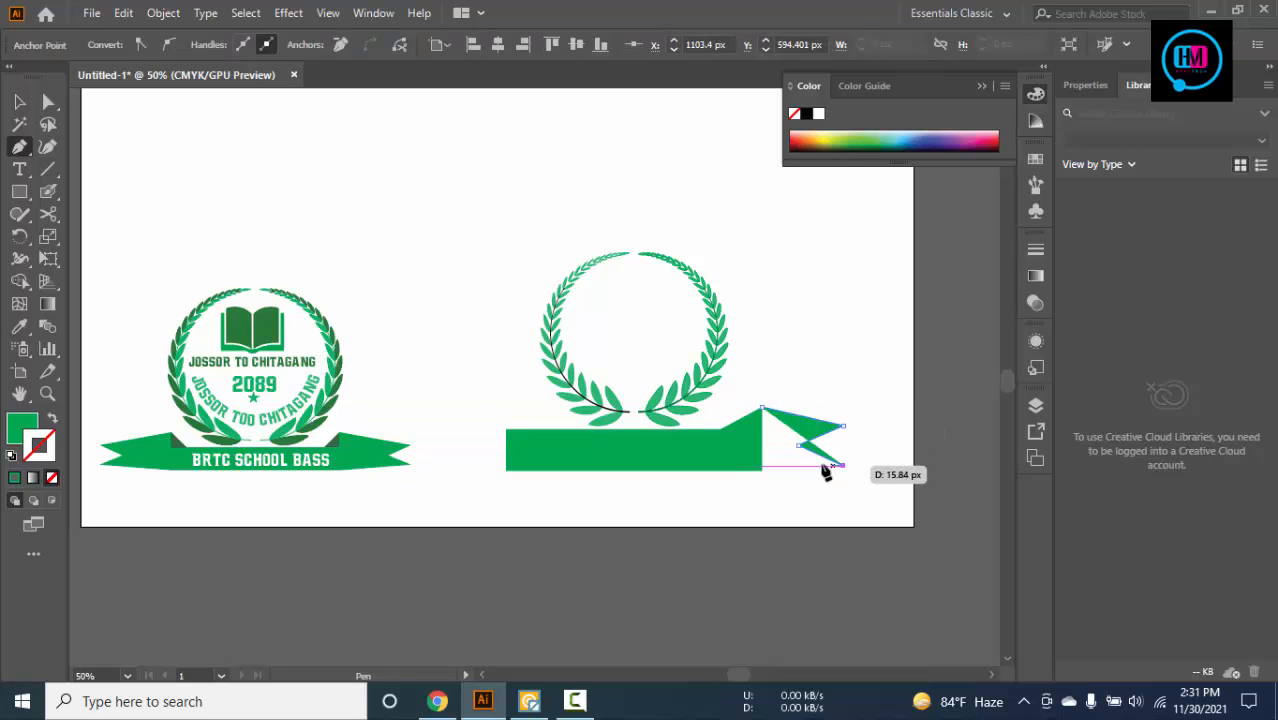
left_click(762, 470)
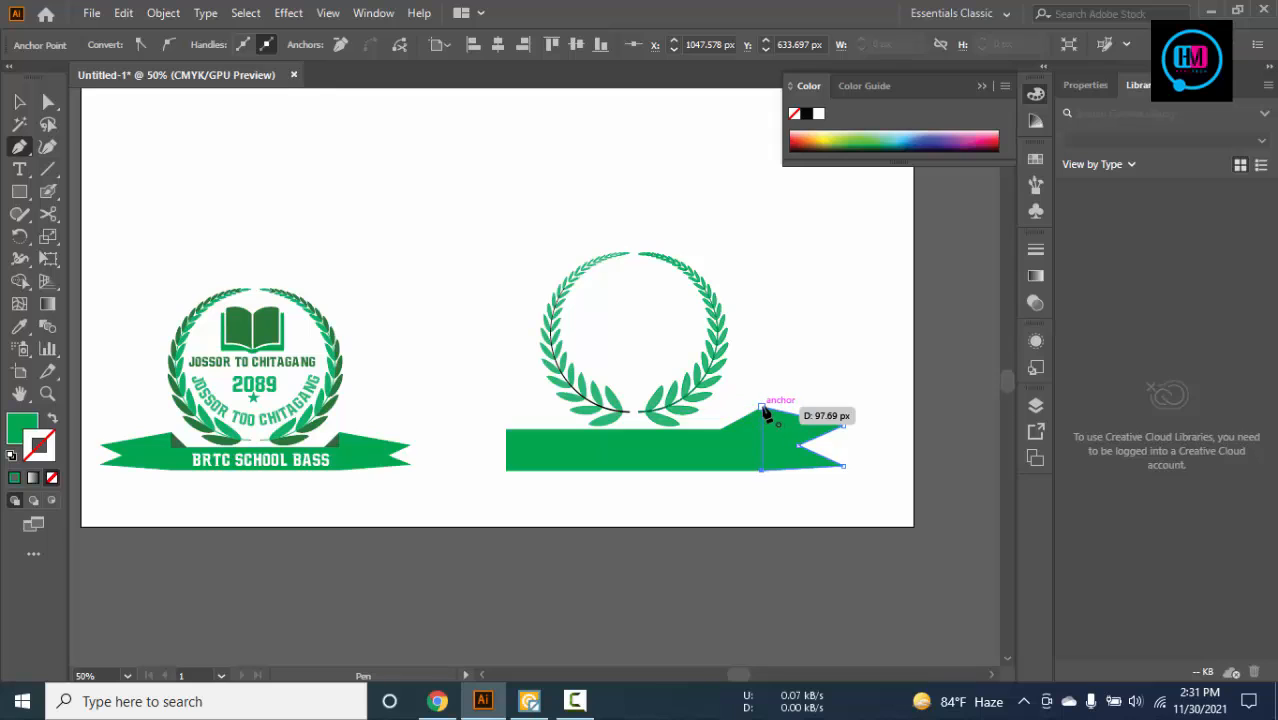
left_click(20, 104)
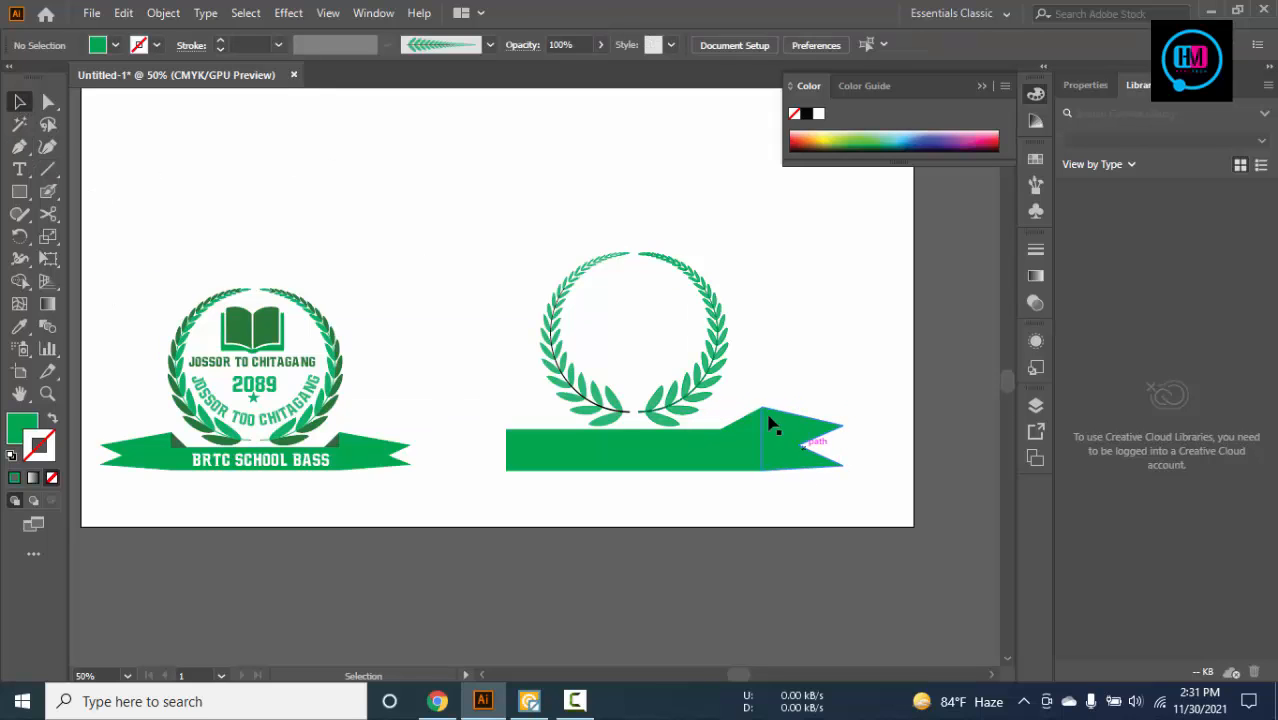
Recolour the triangular fold with the dark green sampled from the reference badge
left_click(758, 420)
key("i")
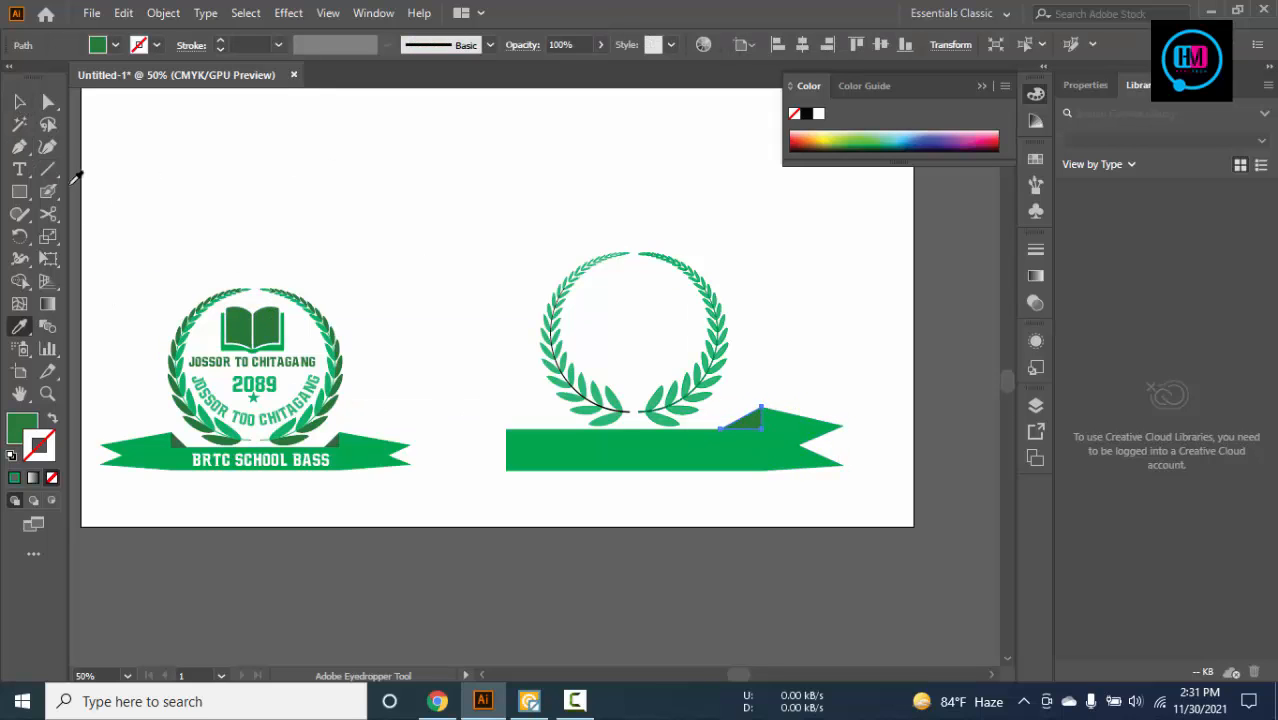
left_click(20, 101)
left_click(327, 172)
Select the right ribbon tail and its dark green fold and group them
left_click(820, 432)
left_click(749, 418, "shift")
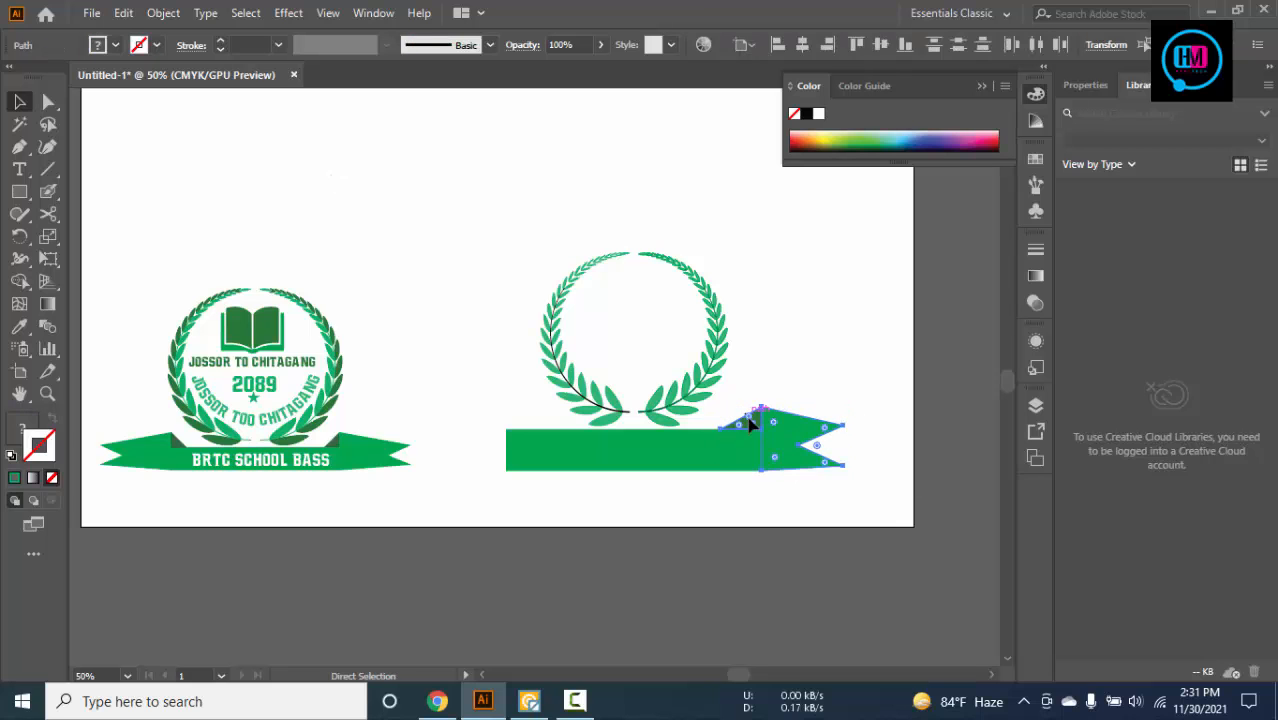
key("ctrl+g")
Create a mirrored copy of the ribbon tail group by reflecting it across the vertical axis
right_click(828, 446)
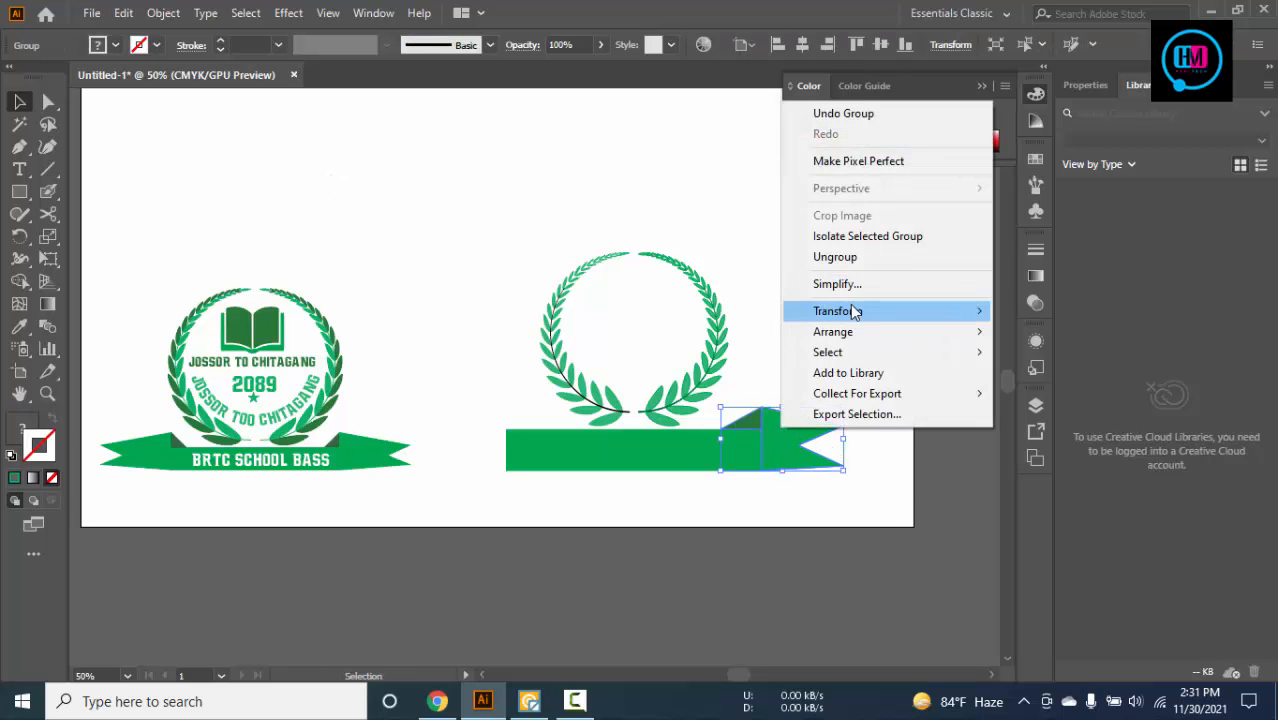
mouse_move(855, 312)
left_click(1020, 374)
left_click_drag(836, 150, 1031, 166)
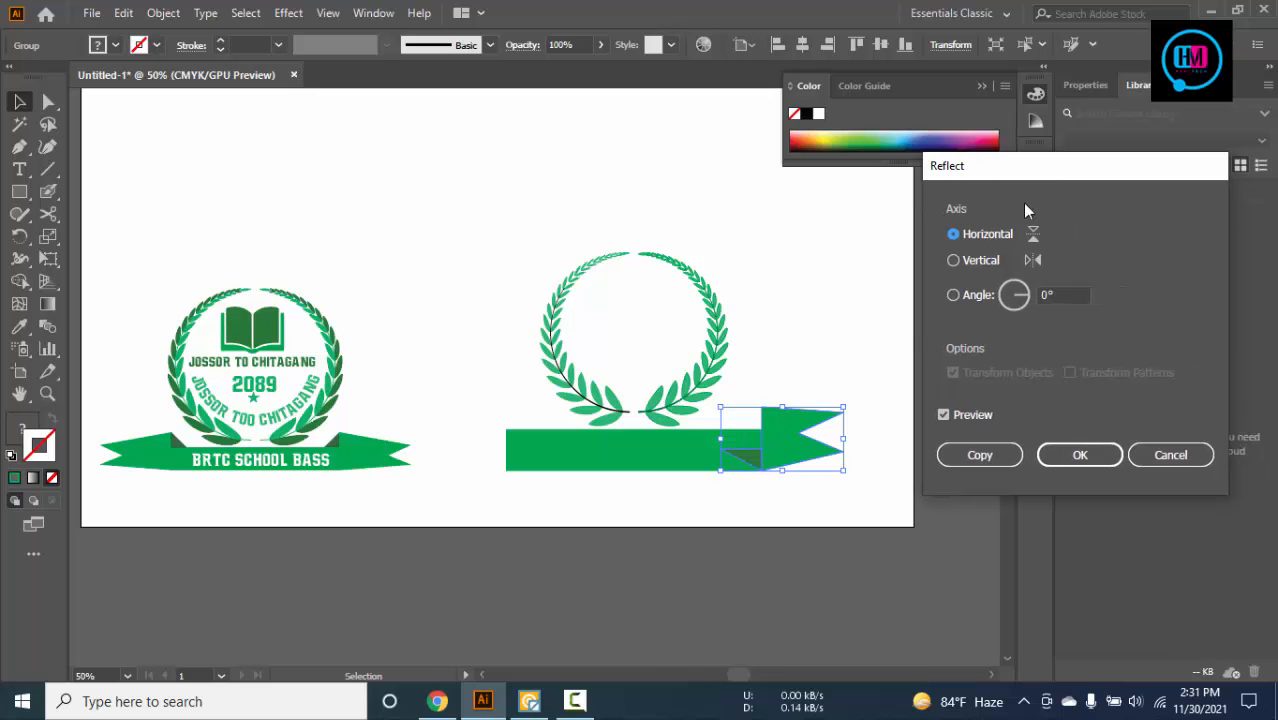
left_click(954, 261)
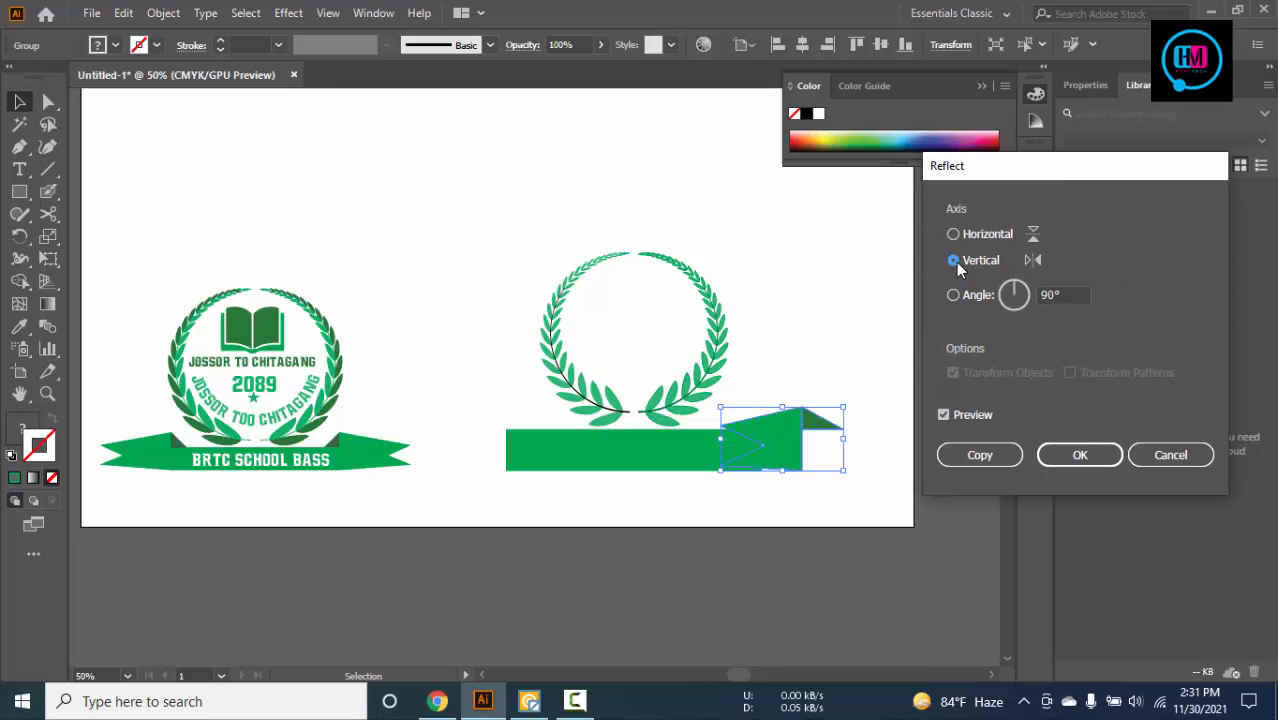
left_click(995, 450)
Move the mirrored tail to the left end of the green rectangle so its fold meets the corner, and deselect it
key("Left")
key("Left")
key("Left")
key("Left")
key("Left")
key("Left")
key("Left")
key("Left")
key("Left")
key("Left")
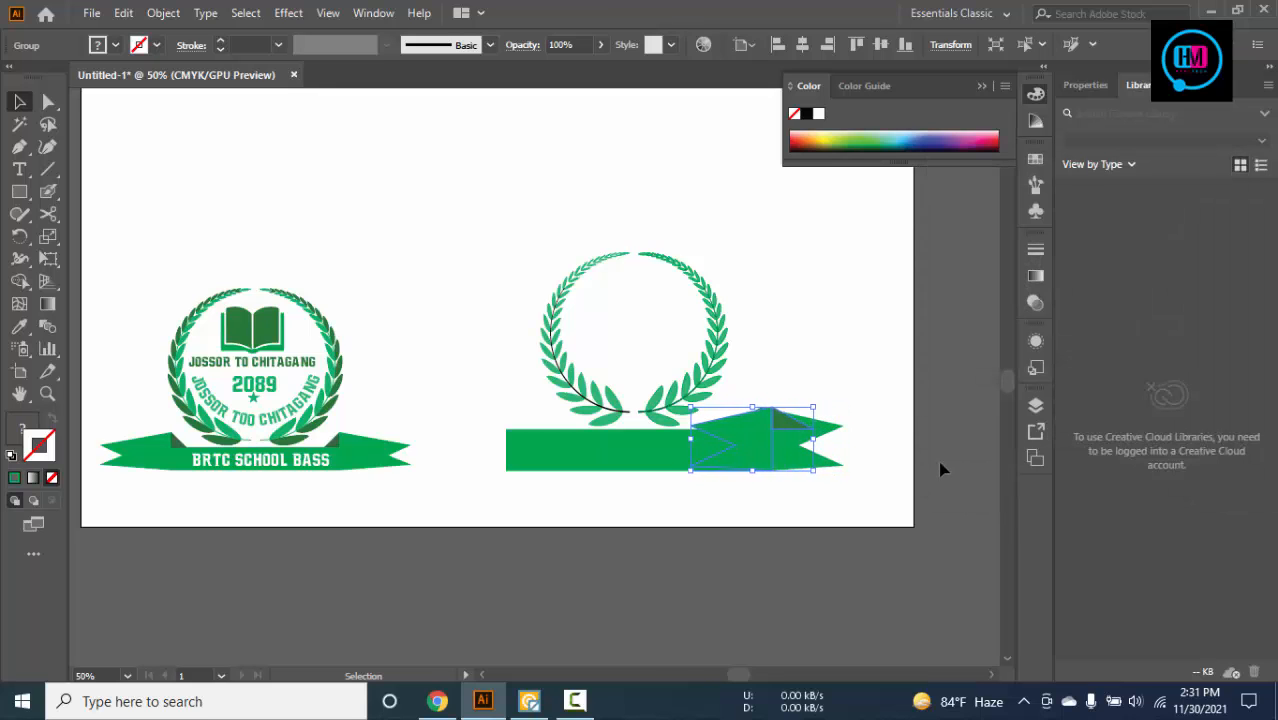
left_click_drag(735, 455, 484, 448)
left_click(474, 324)
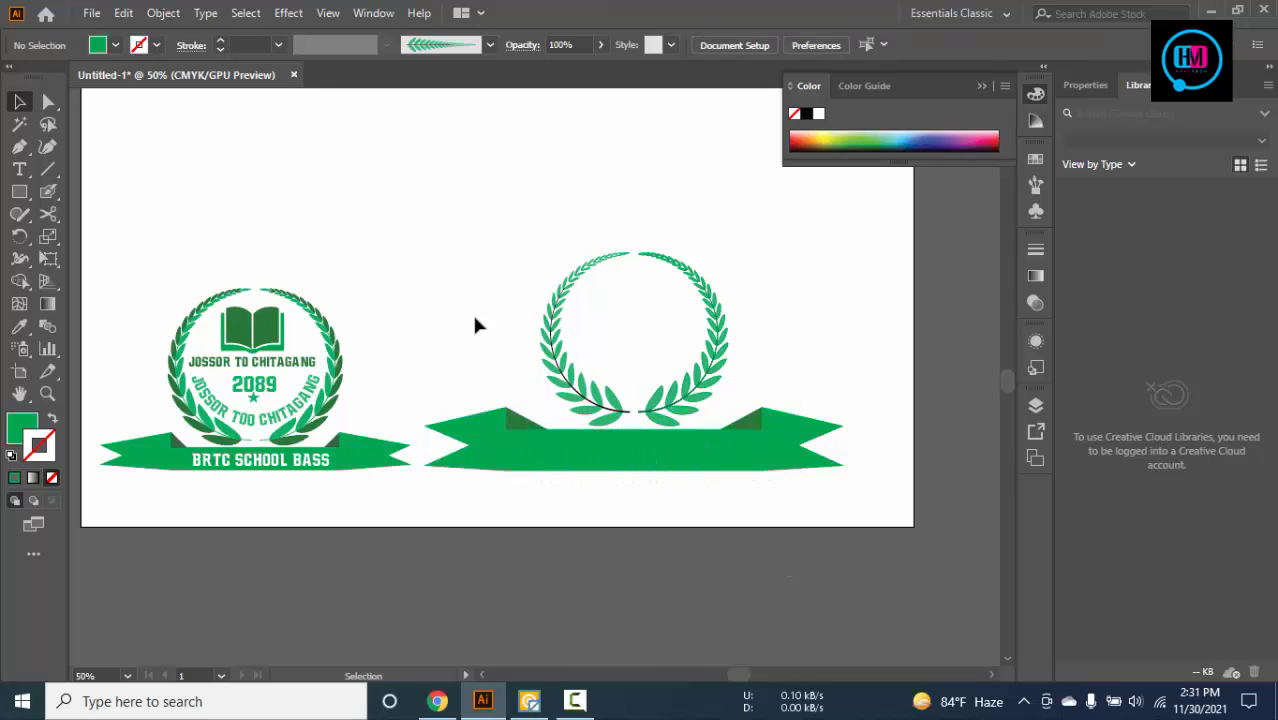
Try to move the reference badge's BRTC SCHOOL BASS text onto the new ribbon, and undo the move
double_click(287, 462)
left_click(285, 463)
left_click_drag(285, 463, 627, 447)
double_click(483, 263)
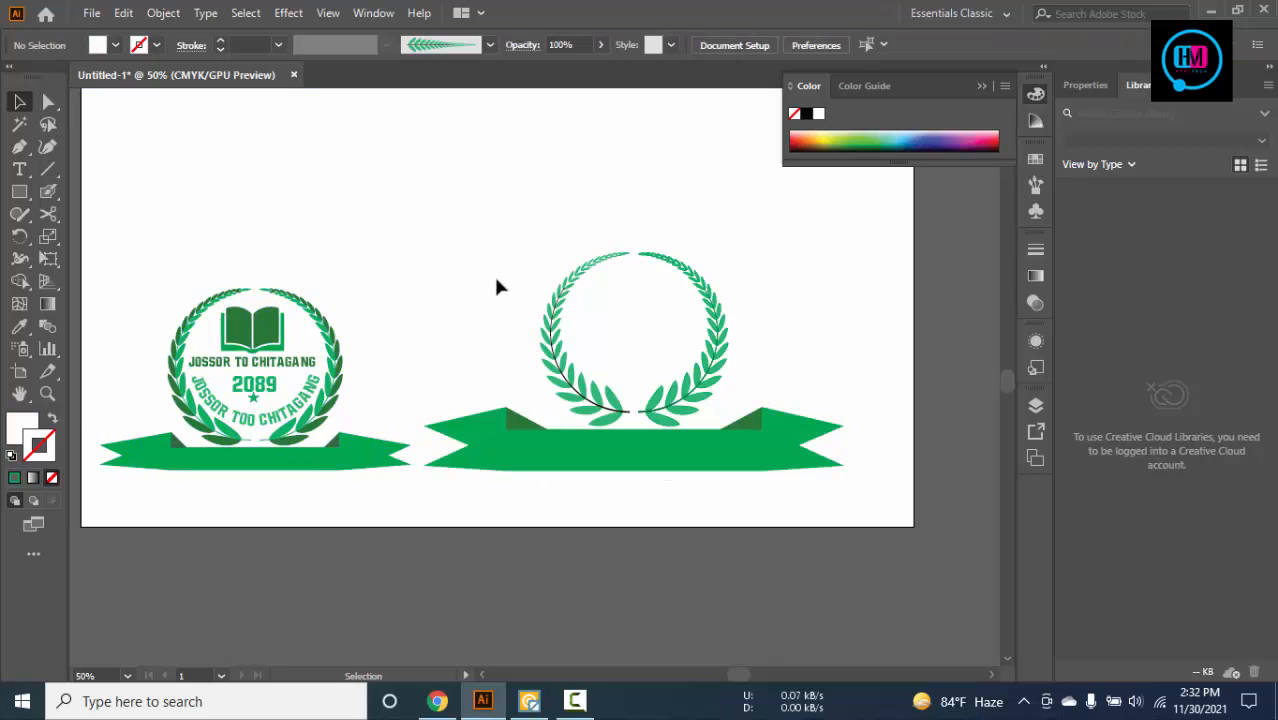
key("ctrl+z")
double_click(384, 192)
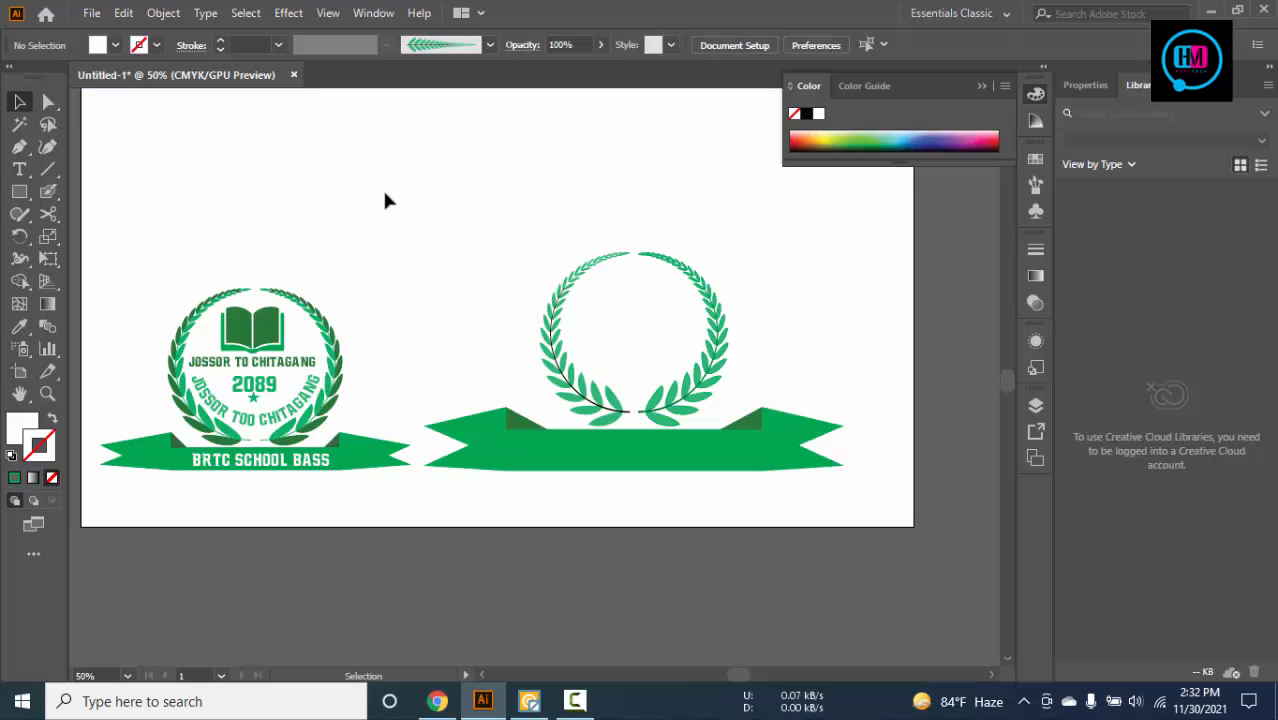
Add the text BRTC SCHOOL BASS in the empty space above the badges and fill it with white
key("t")
left_click(350, 212)
type("BRTC SCHOOL BASS")
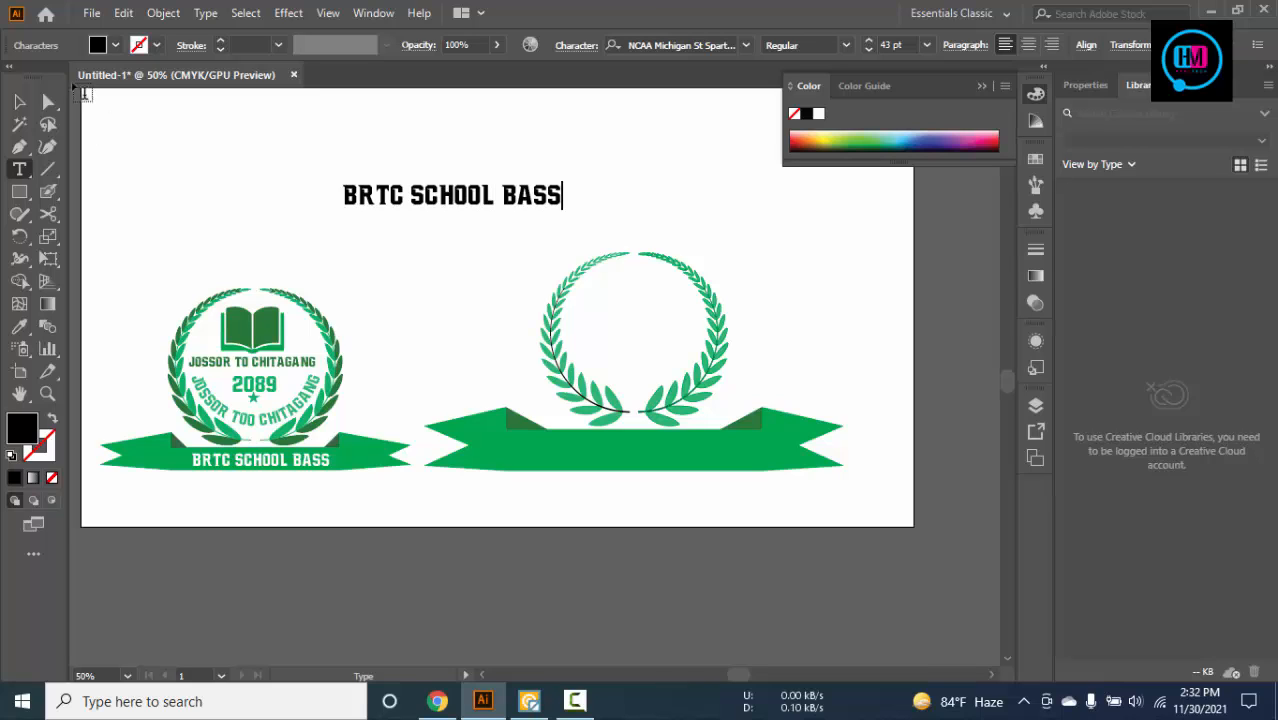
left_click(20, 103)
left_click(115, 45)
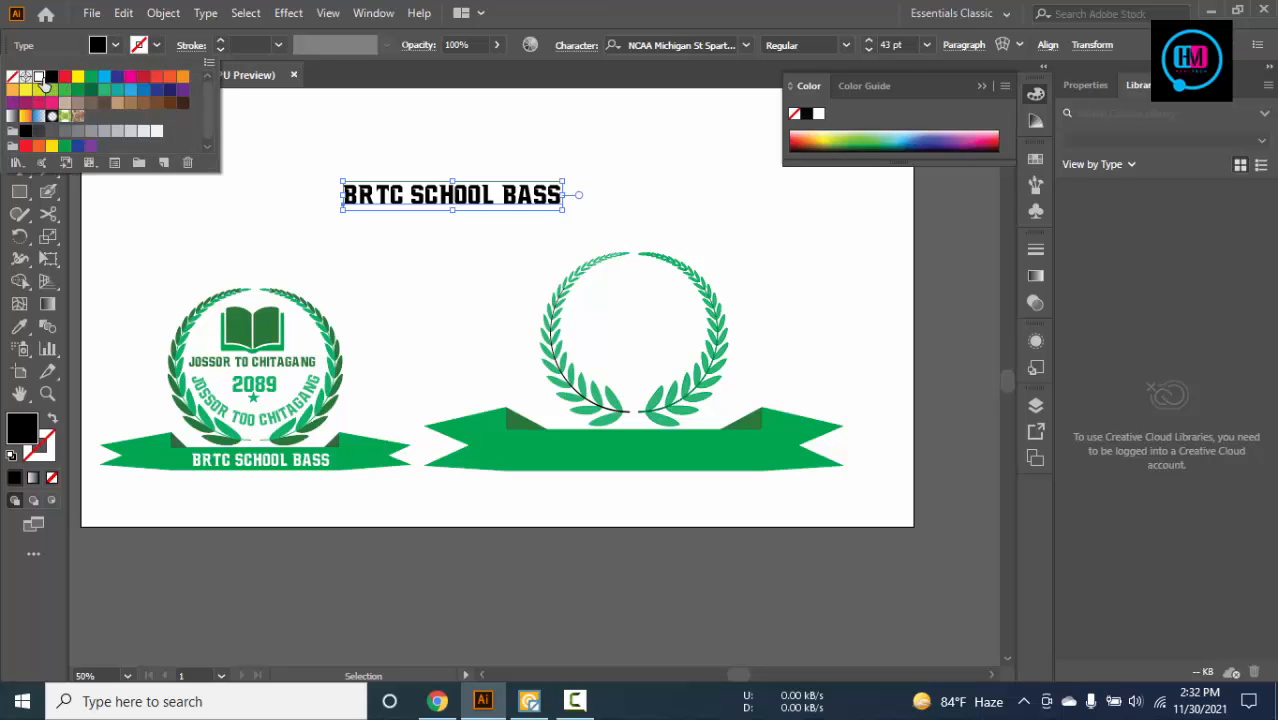
left_click(41, 78)
Place the white text on the new ribbon and nudge it slightly down and left
left_click_drag(445, 198, 645, 450)
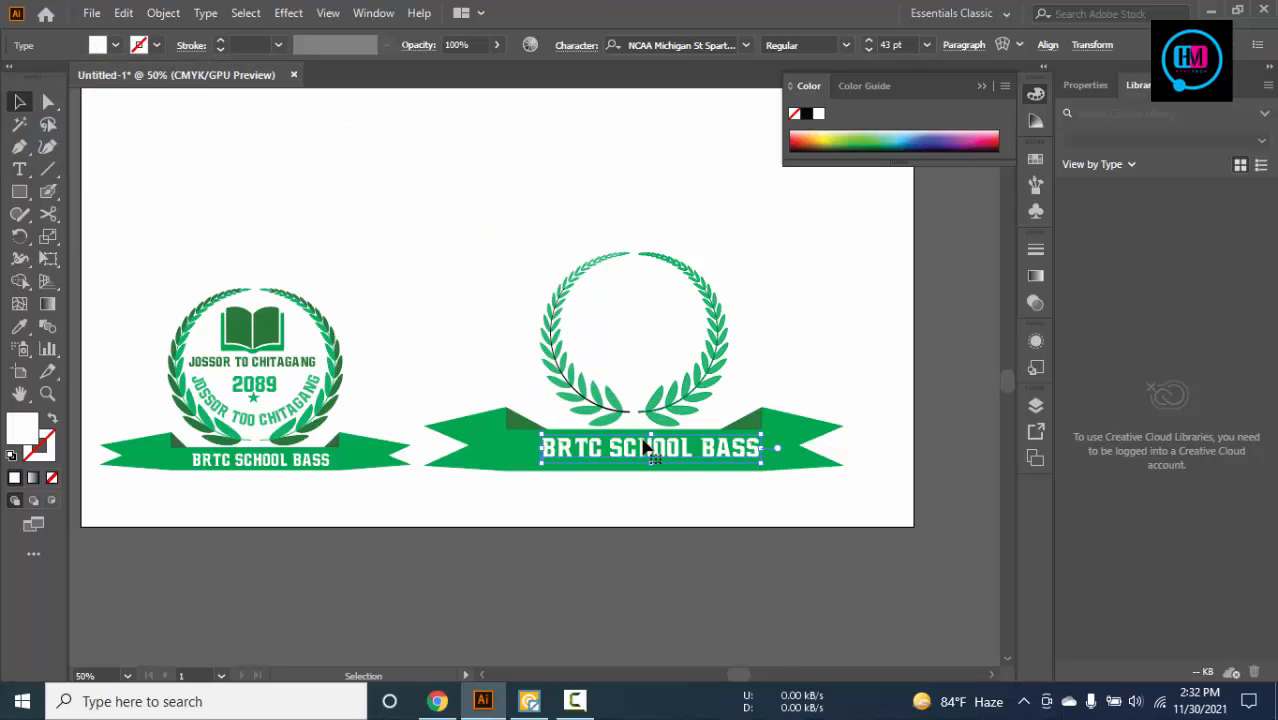
key("Down")
key("Down")
key("Left")
key("Left")
Convert the BRTC SCHOOL BASS text on the new ribbon to outlines
scroll(746, 331, "up", 2)
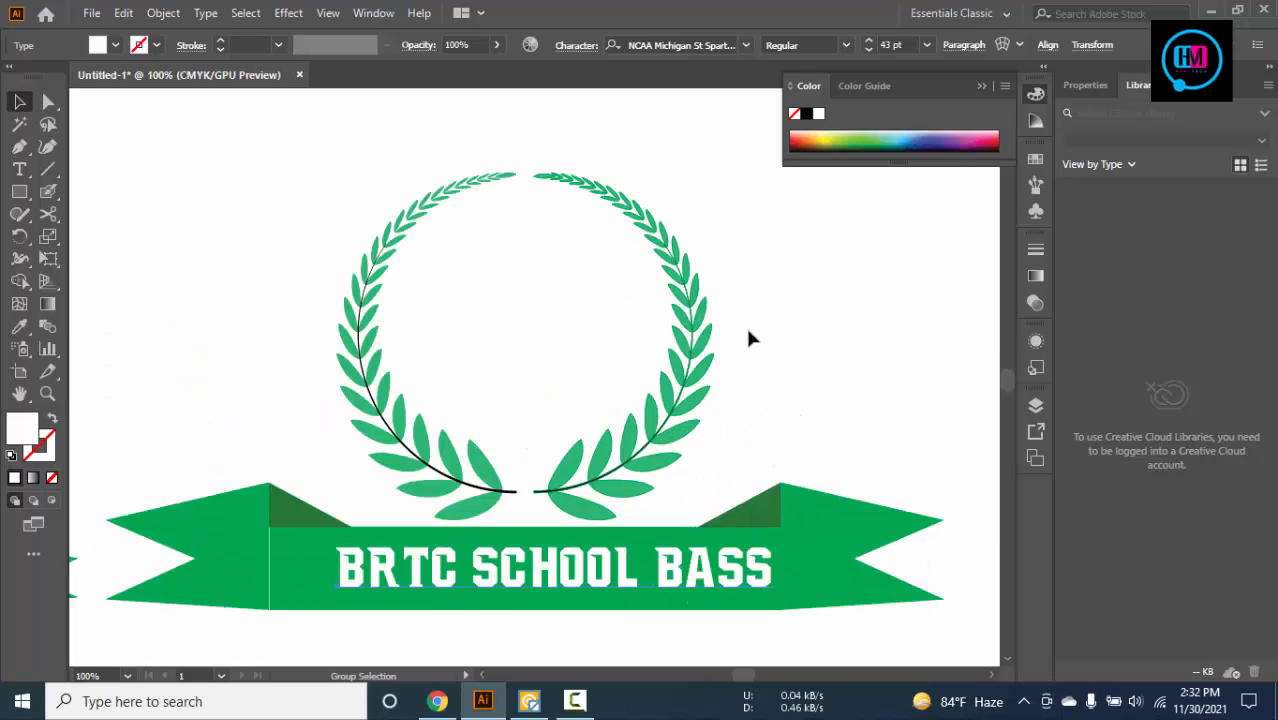
left_click_drag(746, 521, 767, 373)
left_click(542, 500)
left_click_drag(542, 500, 582, 430)
left_click(578, 425)
left_click(585, 480)
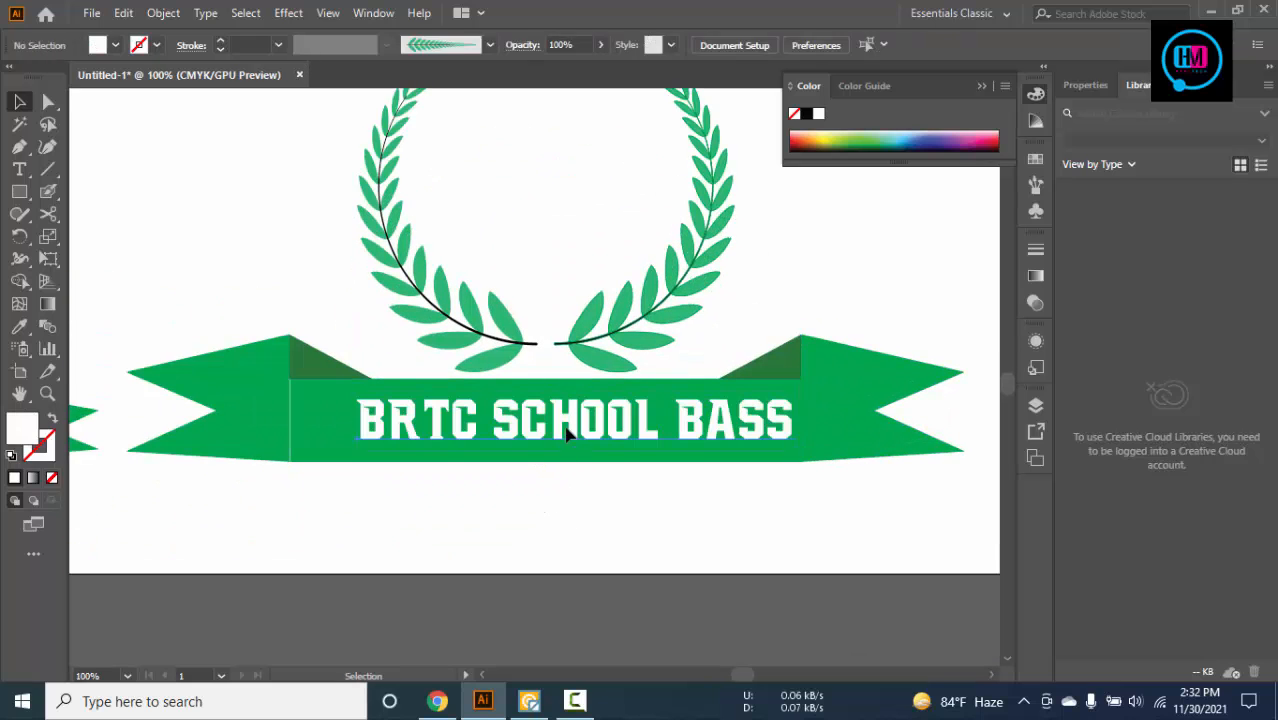
left_click(566, 433)
key("ctrl+shift+o")
Try centring the ribbon's centre panel and its text vertically and aligning them to the left, and undo the changes
scroll(566, 433, "down", 1)
left_click_drag(505, 490, 586, 425)
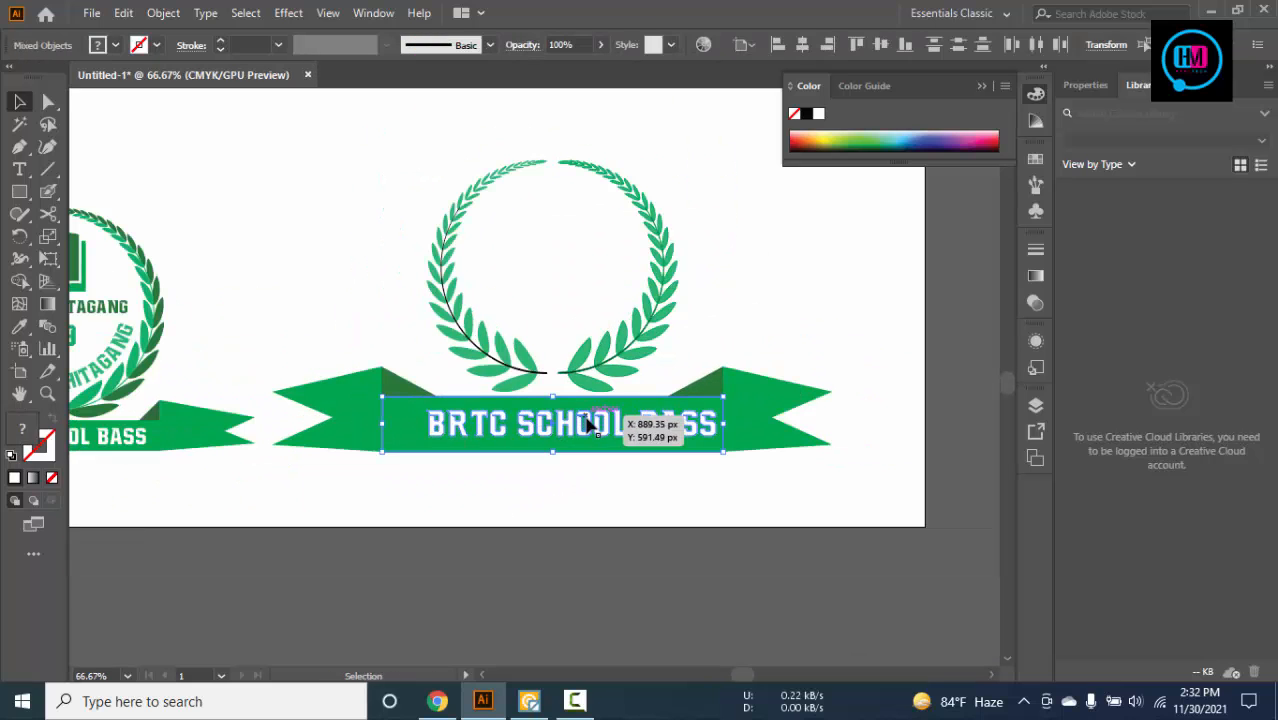
left_click(880, 45)
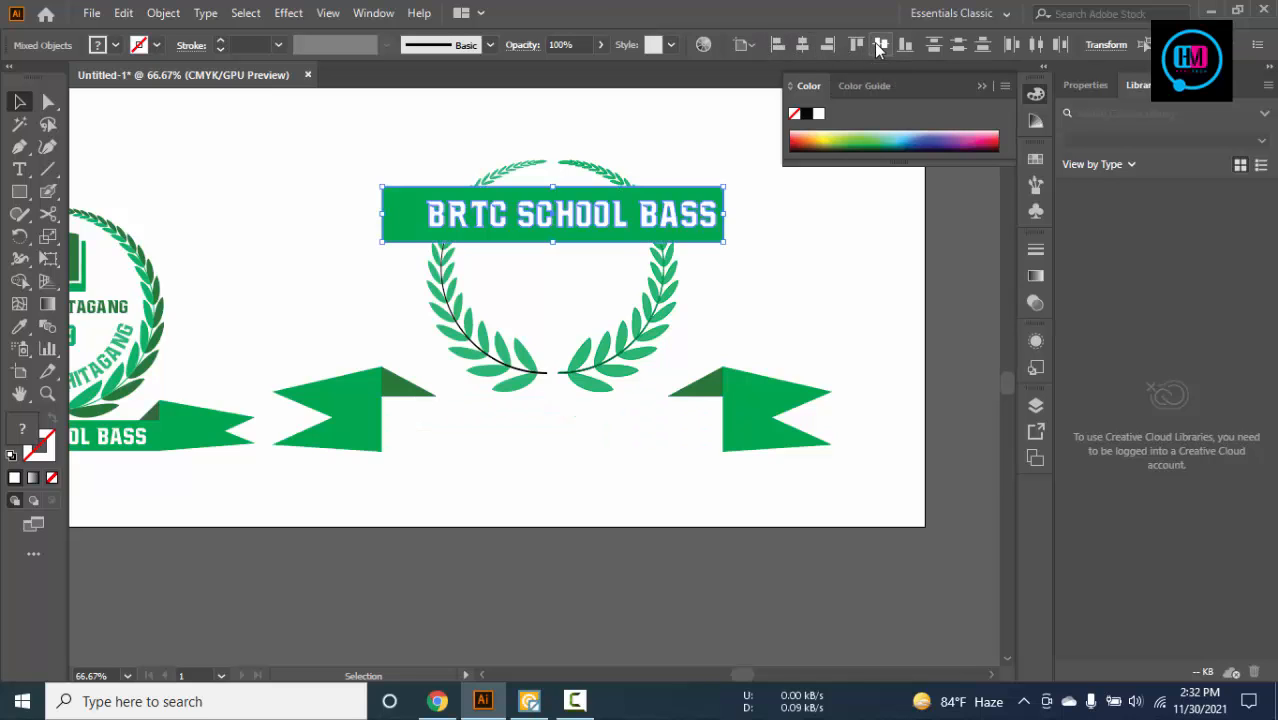
key("ctrl+z")
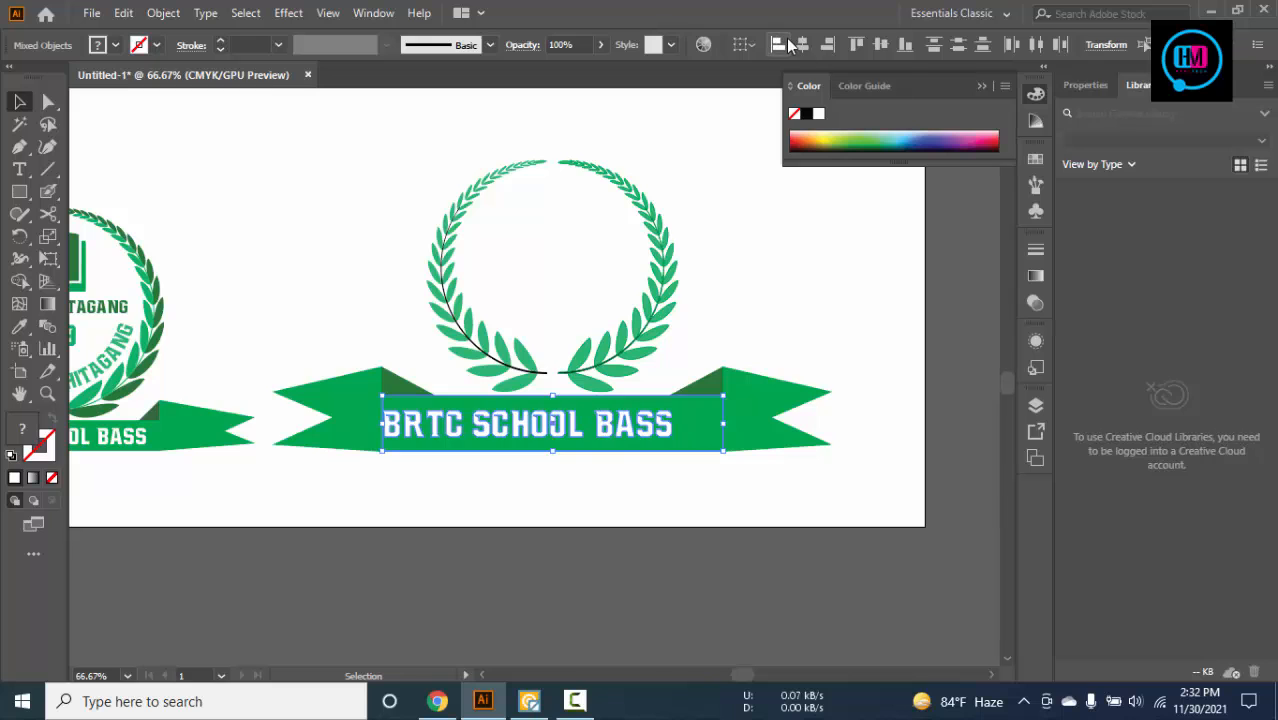
left_click(760, 230)
scroll(760, 232, "down", 1)
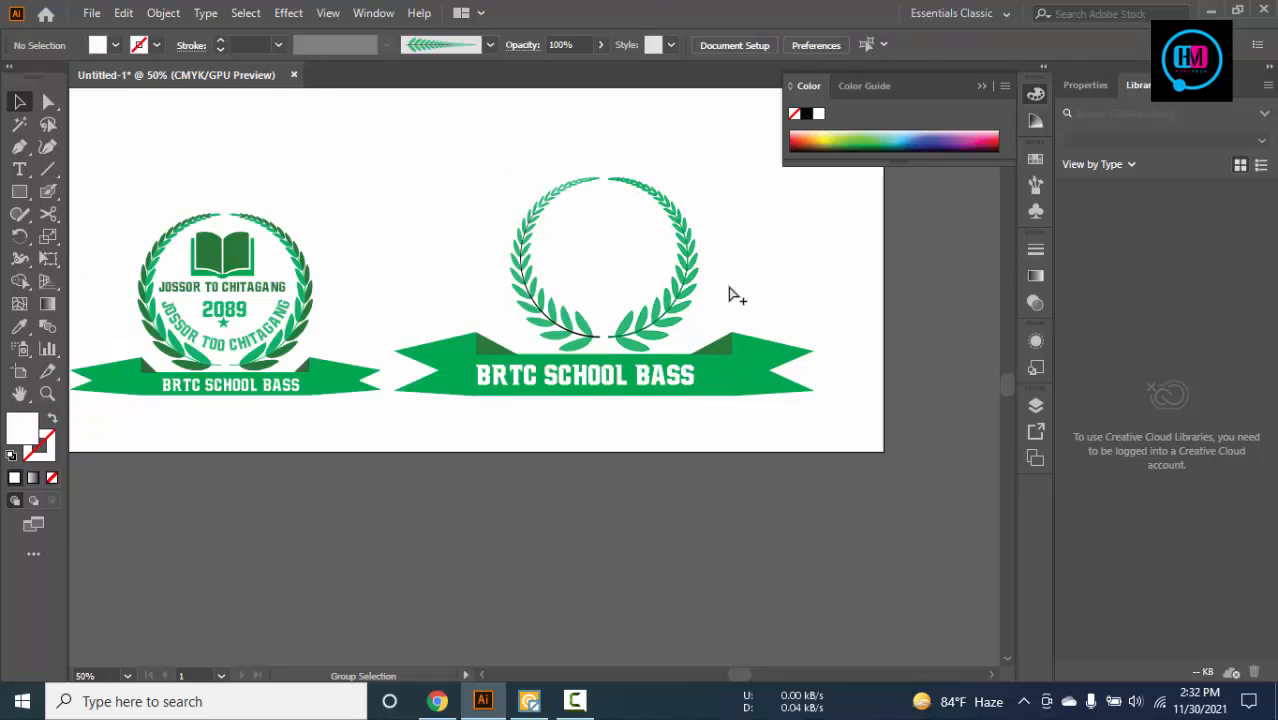
scroll(731, 291, "up", 2)
left_click_drag(595, 397, 621, 404)
key("ctrl+z")
left_click(554, 511)
key("ctrl+z")
key("ctrl+z")
left_click(563, 462)
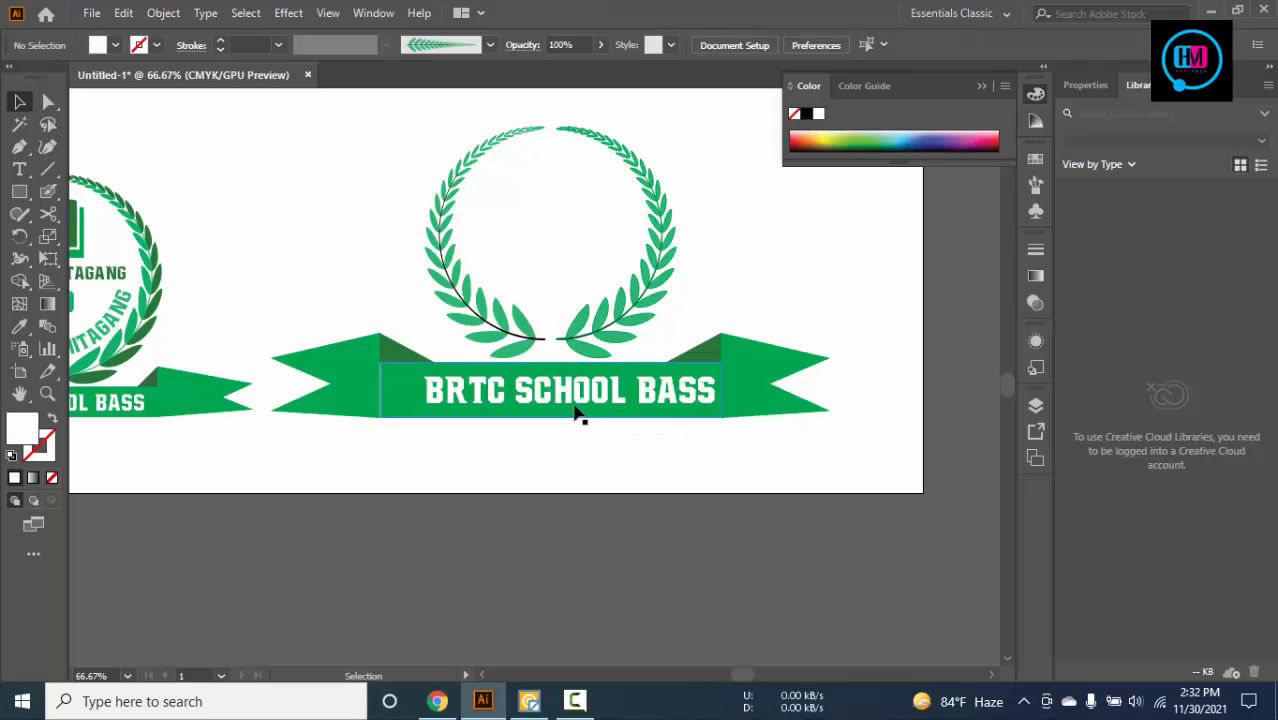
Centre the BRTC SCHOOL BASS text and the ribbon's centre panel horizontally, and nudge both left until the panel meets the ribbon tails
left_click(576, 398)
left_click(576, 411, "shift")
left_click(801, 45)
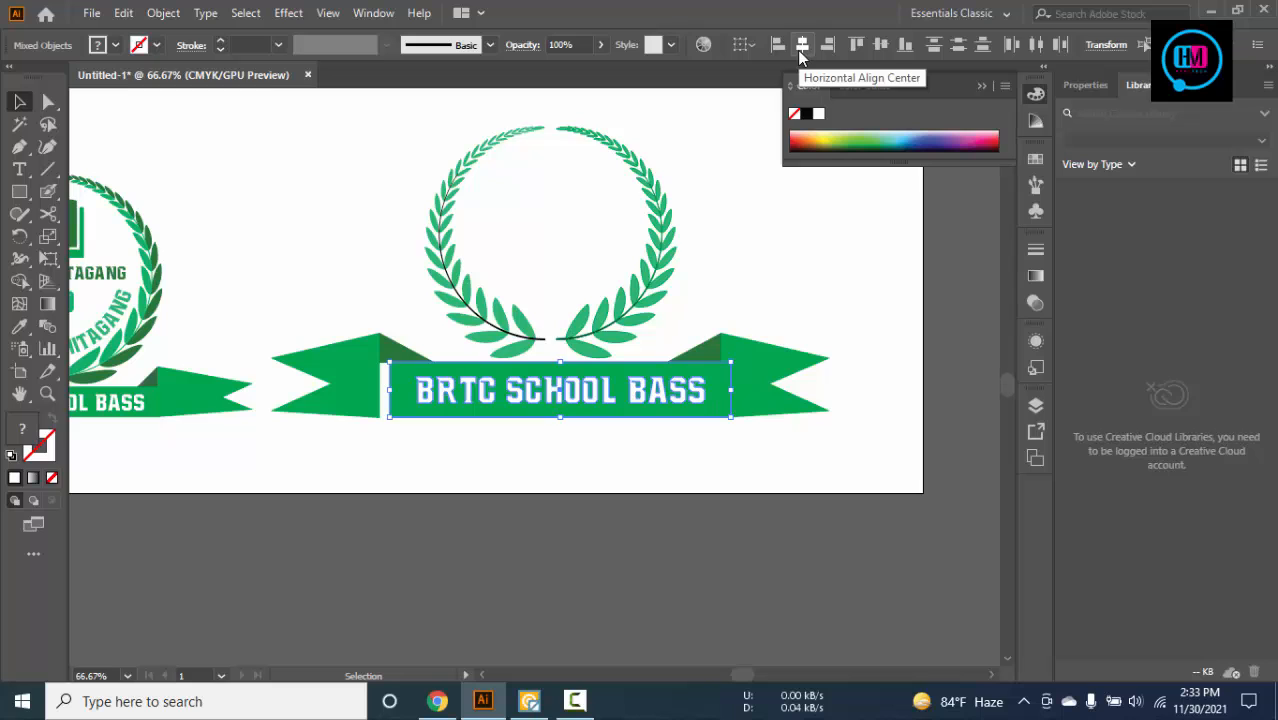
key("Left")
key("Left")
key("Left")
key("Left")
key("Left")
key("Left")
key("Left")
key("Left")
key("Left")
key("Left")
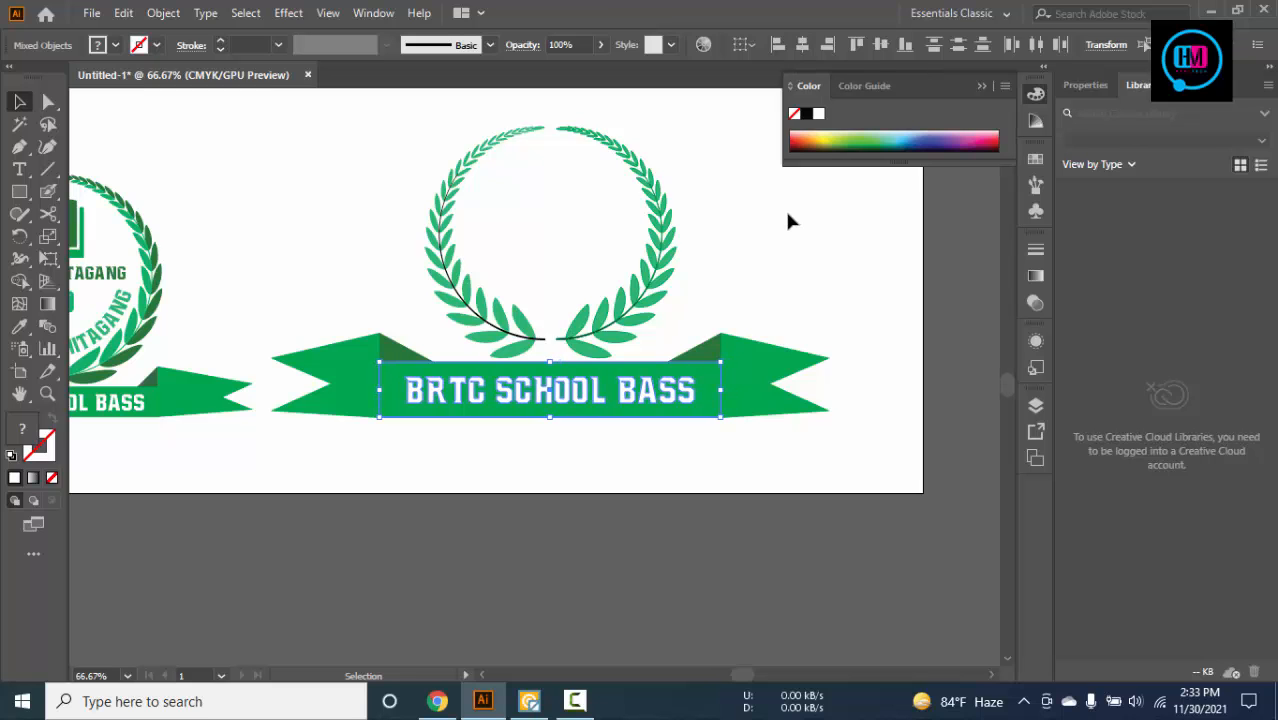
Check up close how the text sits on the ribbon's centre panel and how the panel meets the tails
left_click(729, 214)
left_click(630, 387)
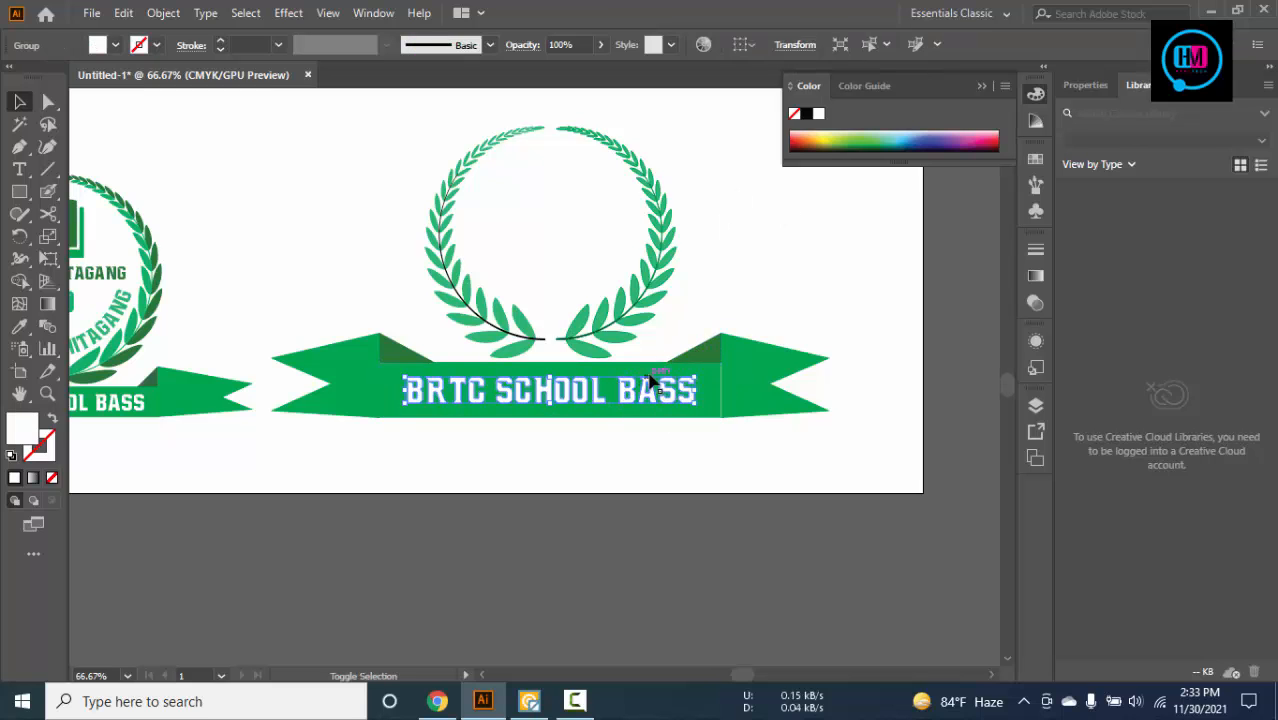
left_click(652, 383, "shift")
scroll(682, 436, "up", 2)
left_click_drag(553, 438, 619, 328)
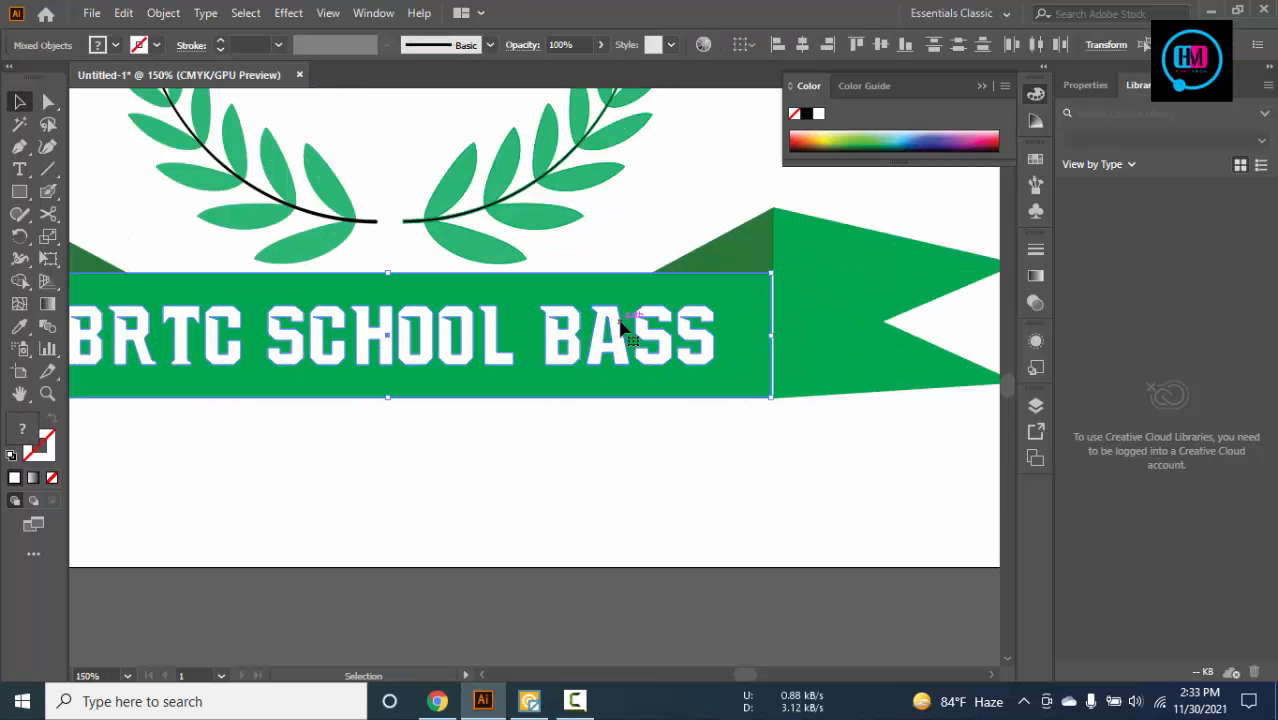
scroll(619, 328, "down", 1)
left_click(513, 458)
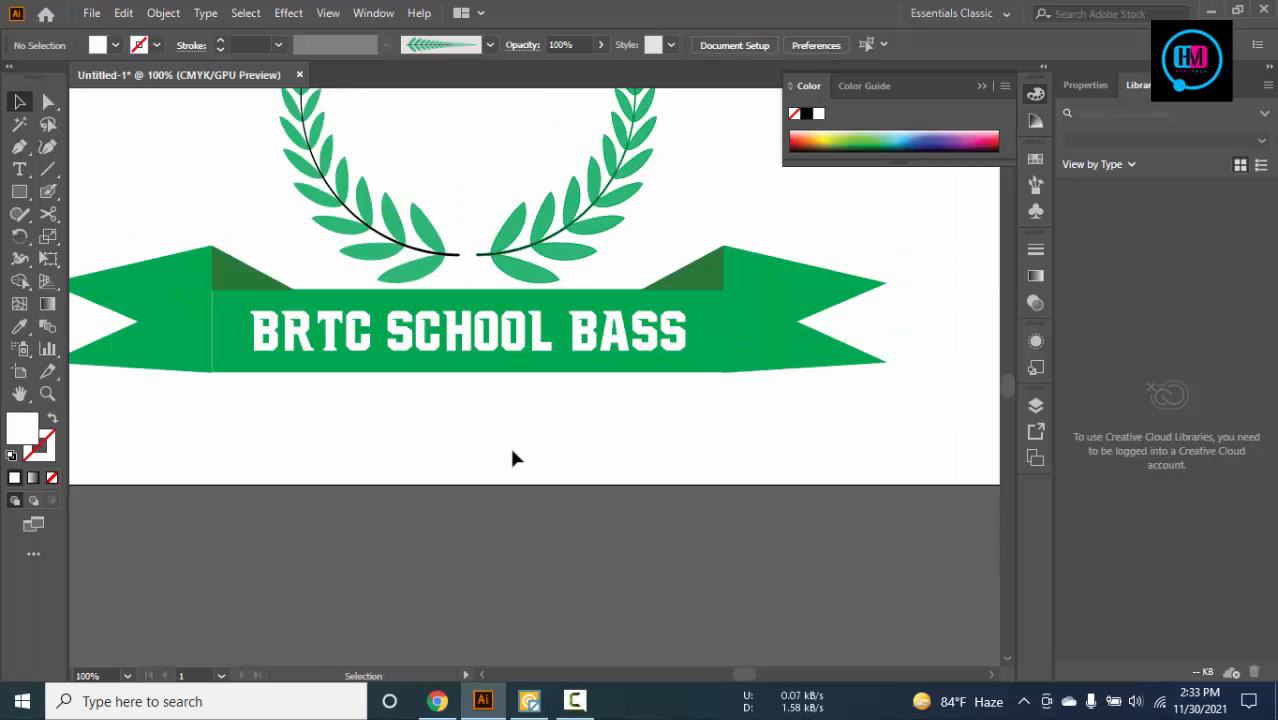
left_click(214, 335)
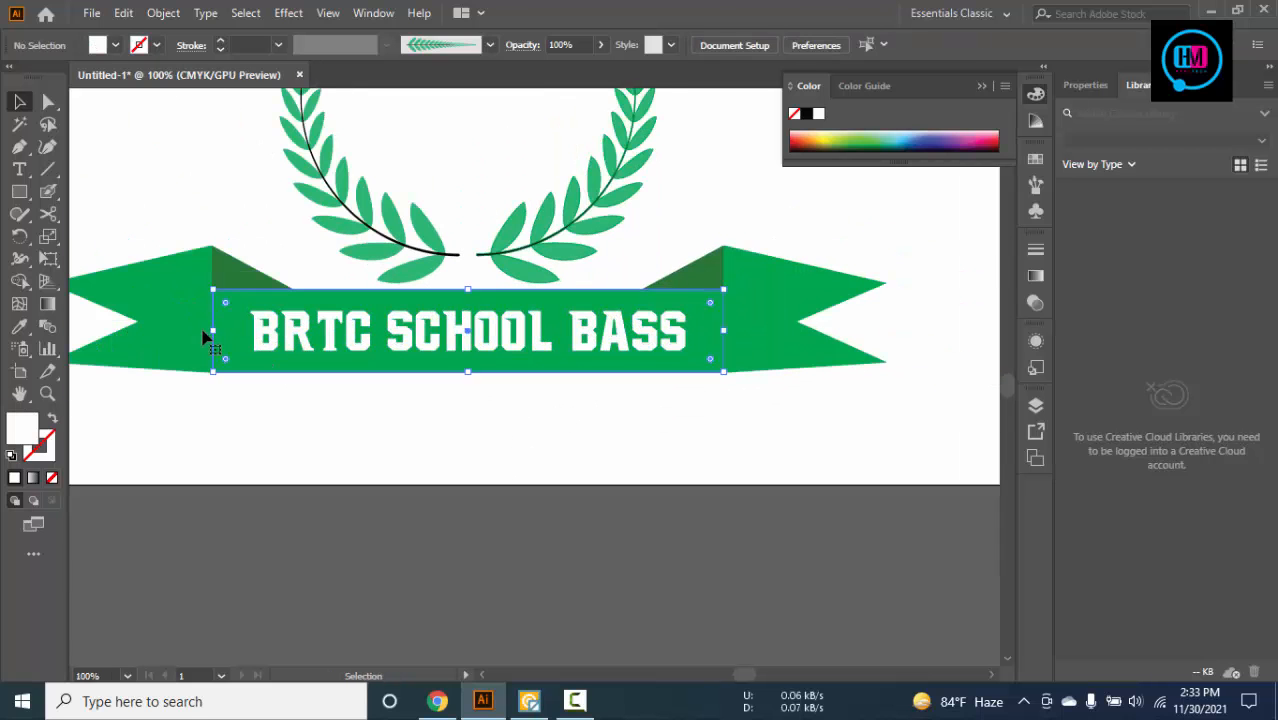
left_click(258, 419)
Compare the new badge with the reference badge, examining the reference's book and inner lettering
scroll(279, 414, "down", 1)
left_click_drag(612, 200, 777, 405)
scroll(729, 341, "down", 1)
scroll(729, 341, "down", 1)
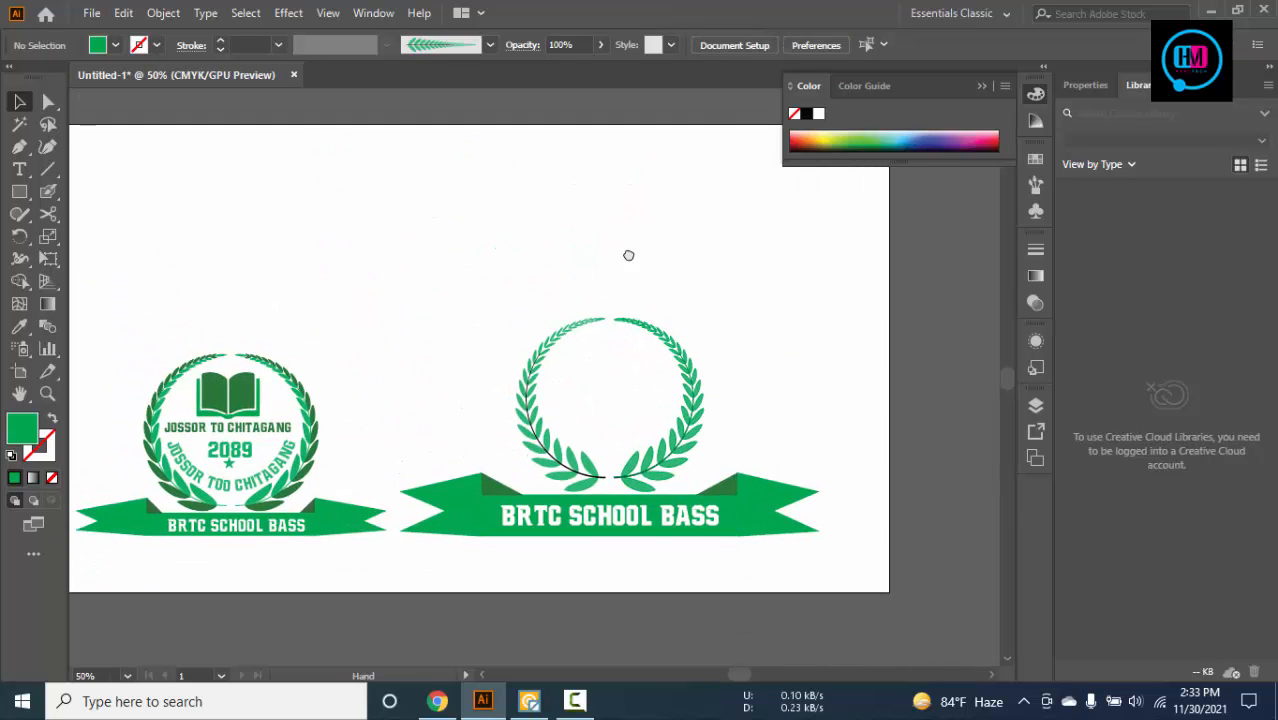
double_click(245, 362)
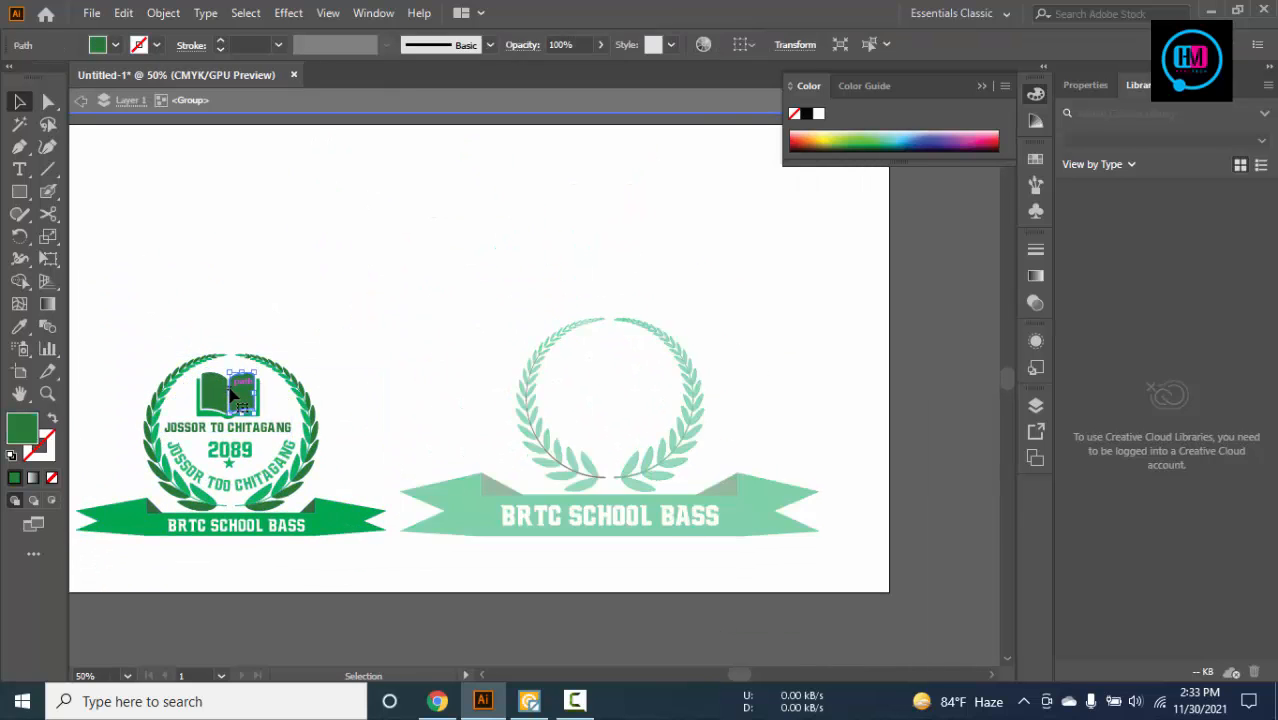
double_click(368, 232)
scroll(283, 413, "up", 1)
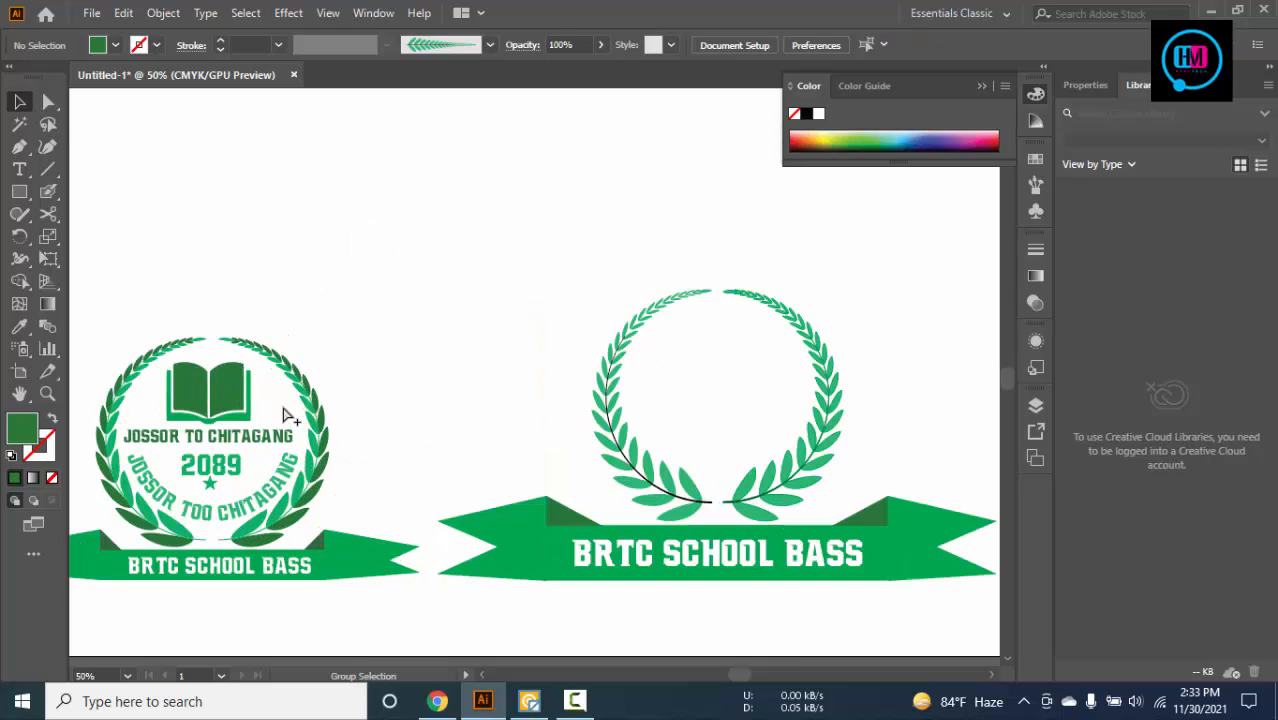
scroll(388, 420, "down", 1)
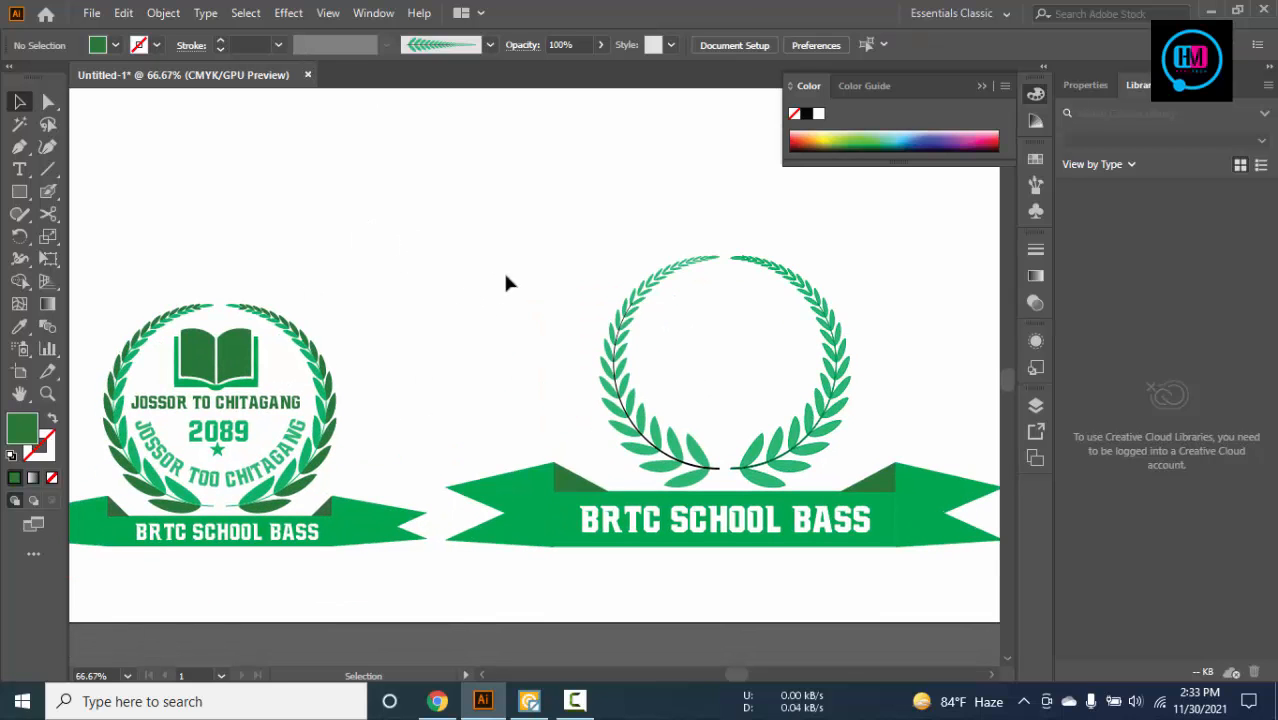
Draw a circle inside the new wreath and swap its fill and stroke, leaving a green outline without fill
left_click_drag(19, 191, 134, 236)
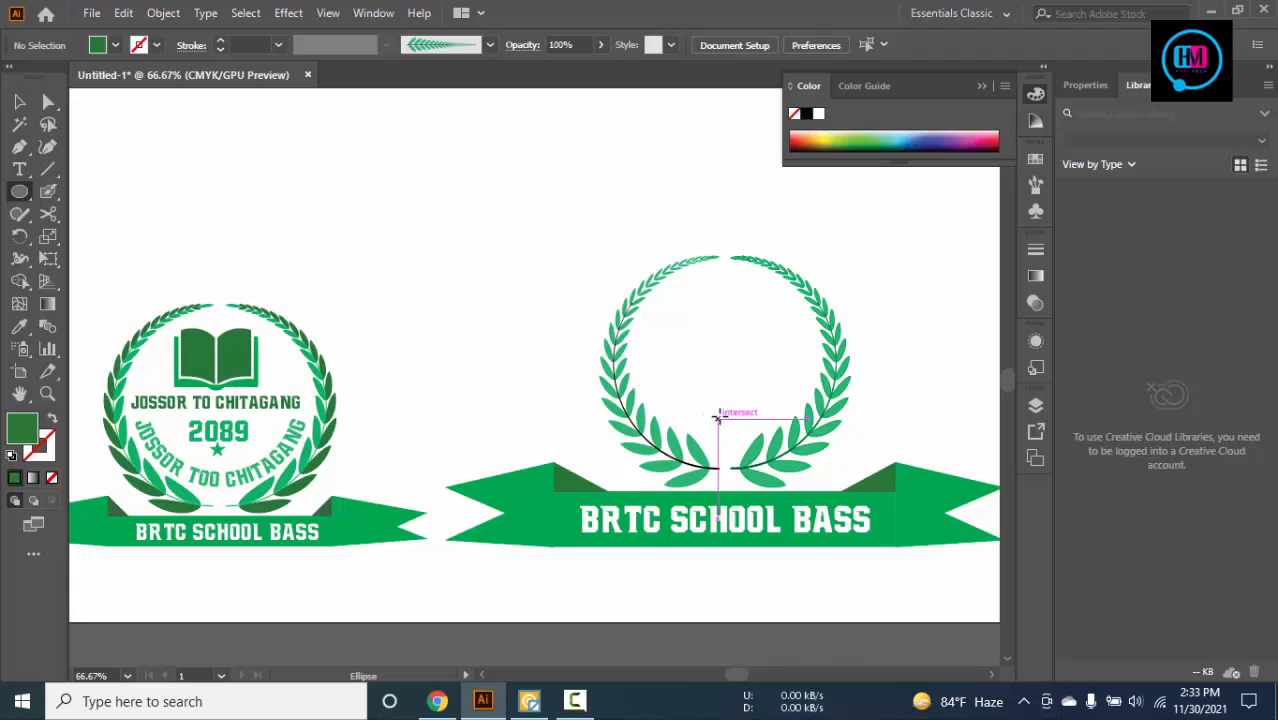
mouse_move(724, 361)
left_mouse_down()
mouse_move(748, 406)
mouse_move(805, 441)
left_mouse_up()
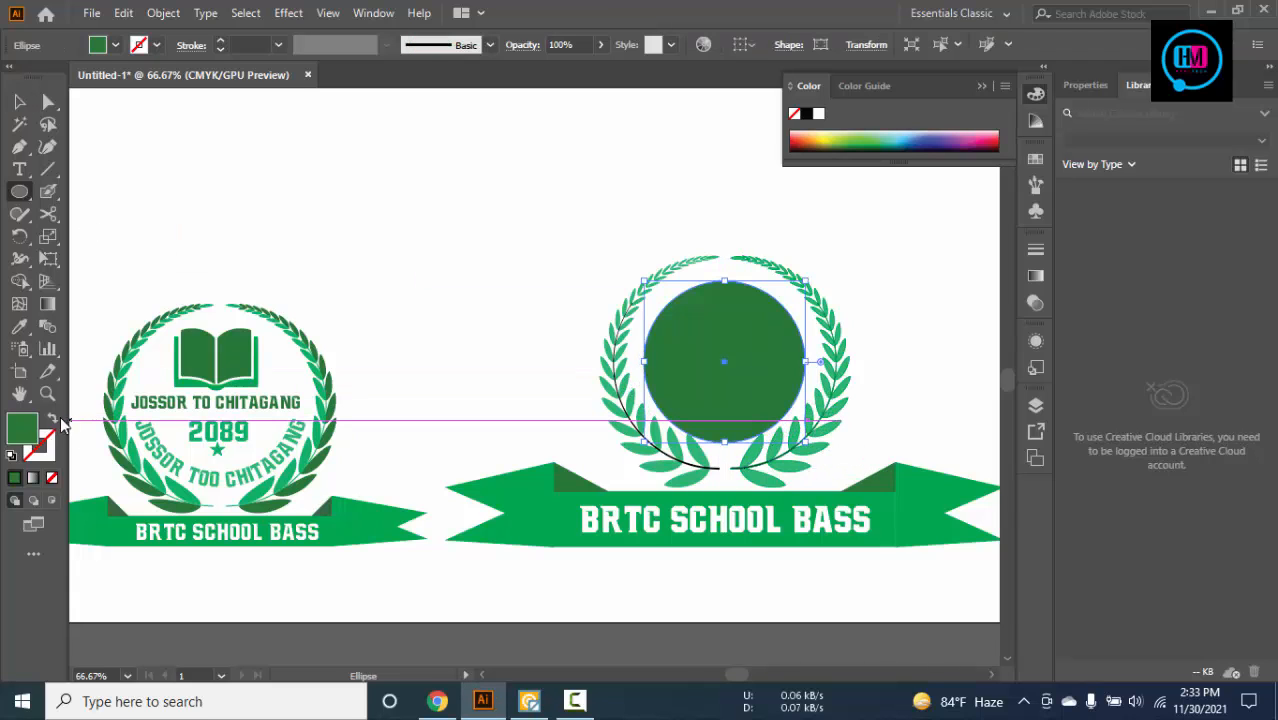
left_click(51, 420)
left_click(19, 102)
left_click(362, 152)
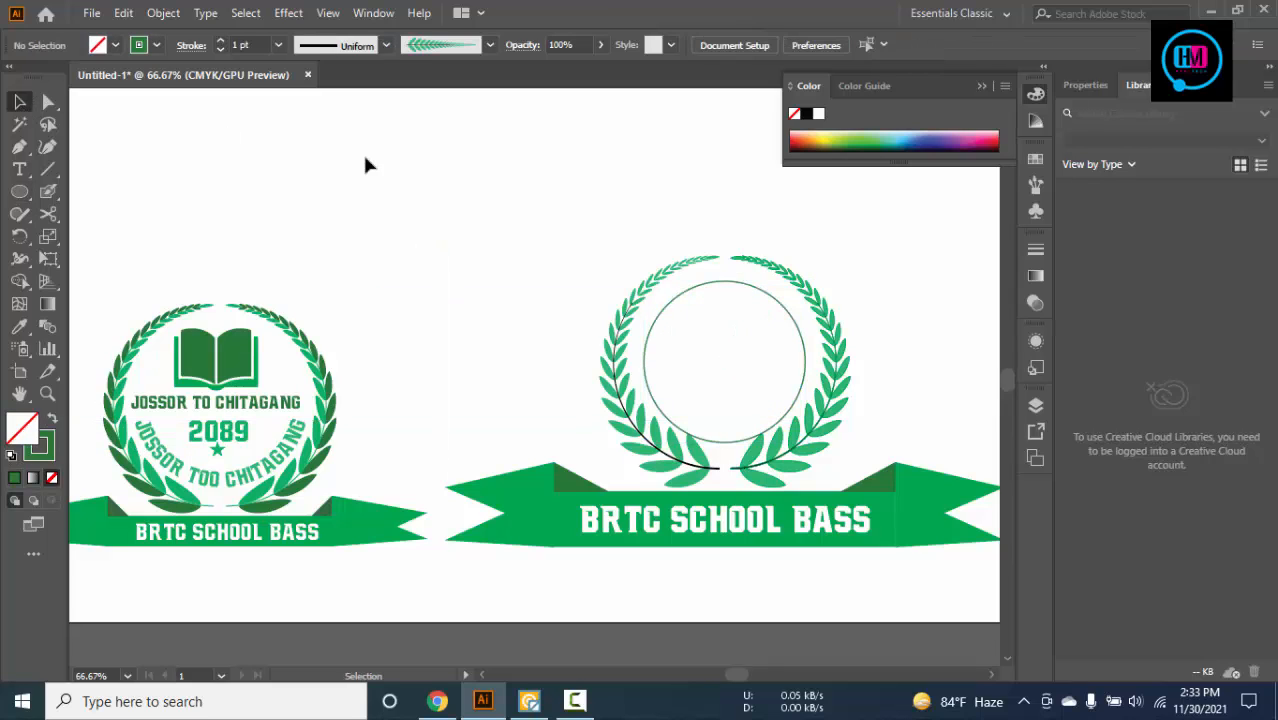
Add the text JOSSOR TO CHITAGANG in the space above the new wreath and copy its characters
key("t")
left_click(440, 269)
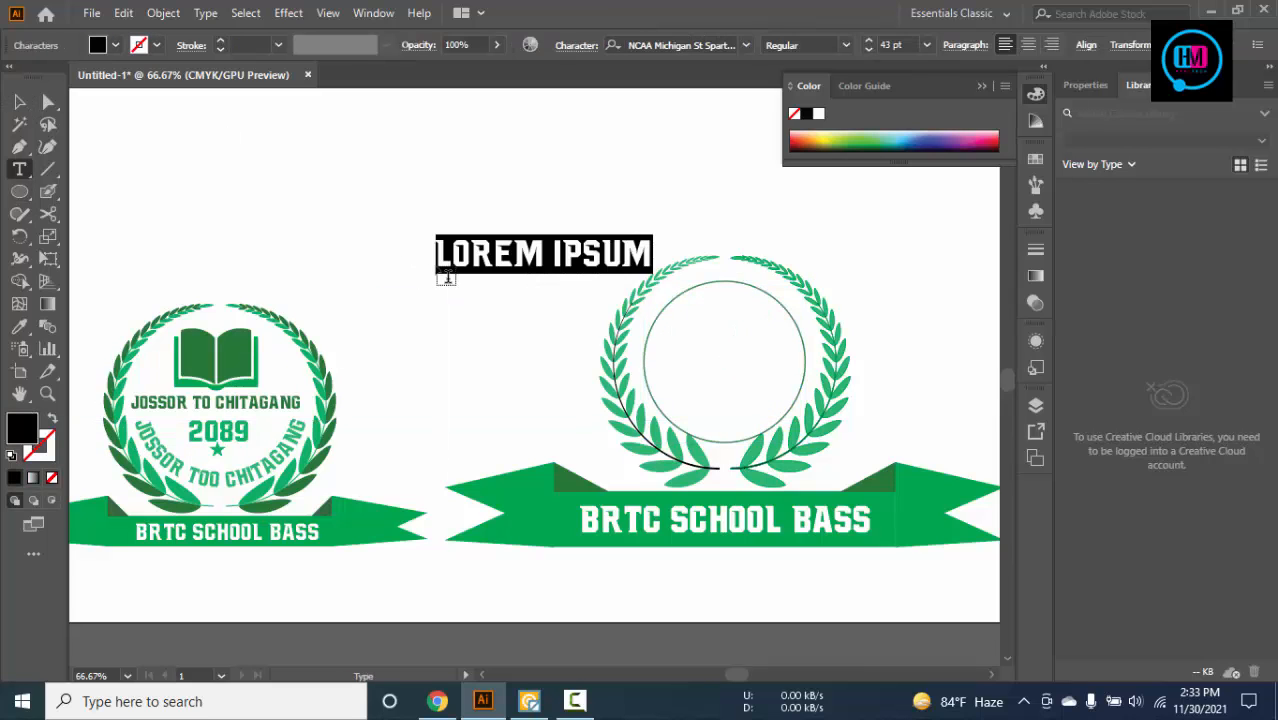
type("JOSSOR TO CHITAGANG")
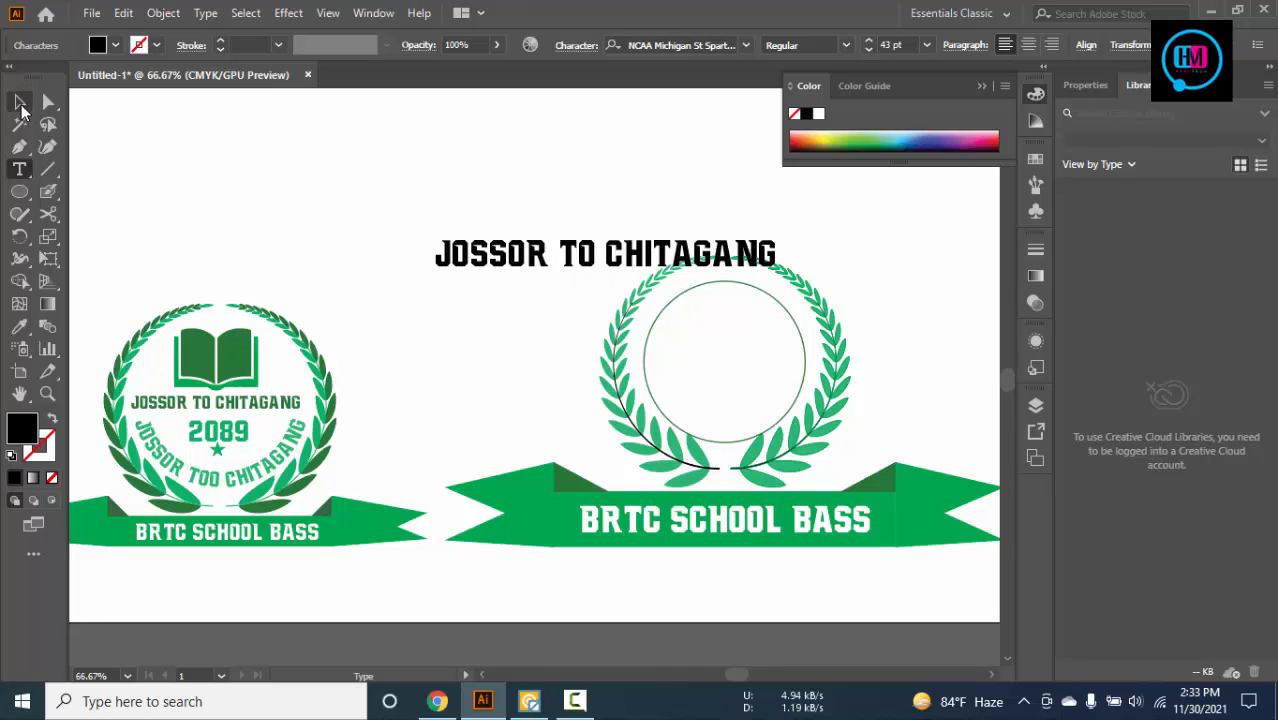
key("ctrl+a")
key("ctrl+c")
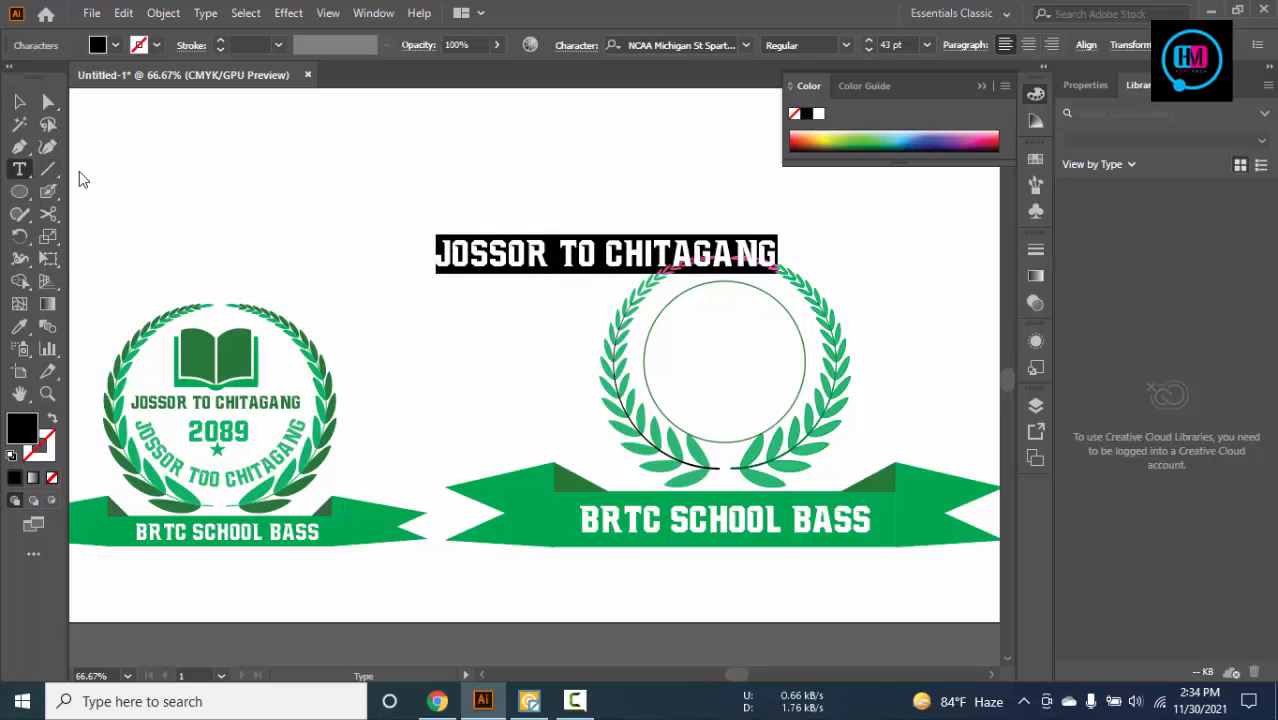
Try to stretch the circle upward, undo the stretch, and nudge the circle slightly up inside the wreath
key("Escape")
left_click(663, 385)
left_click(703, 285)
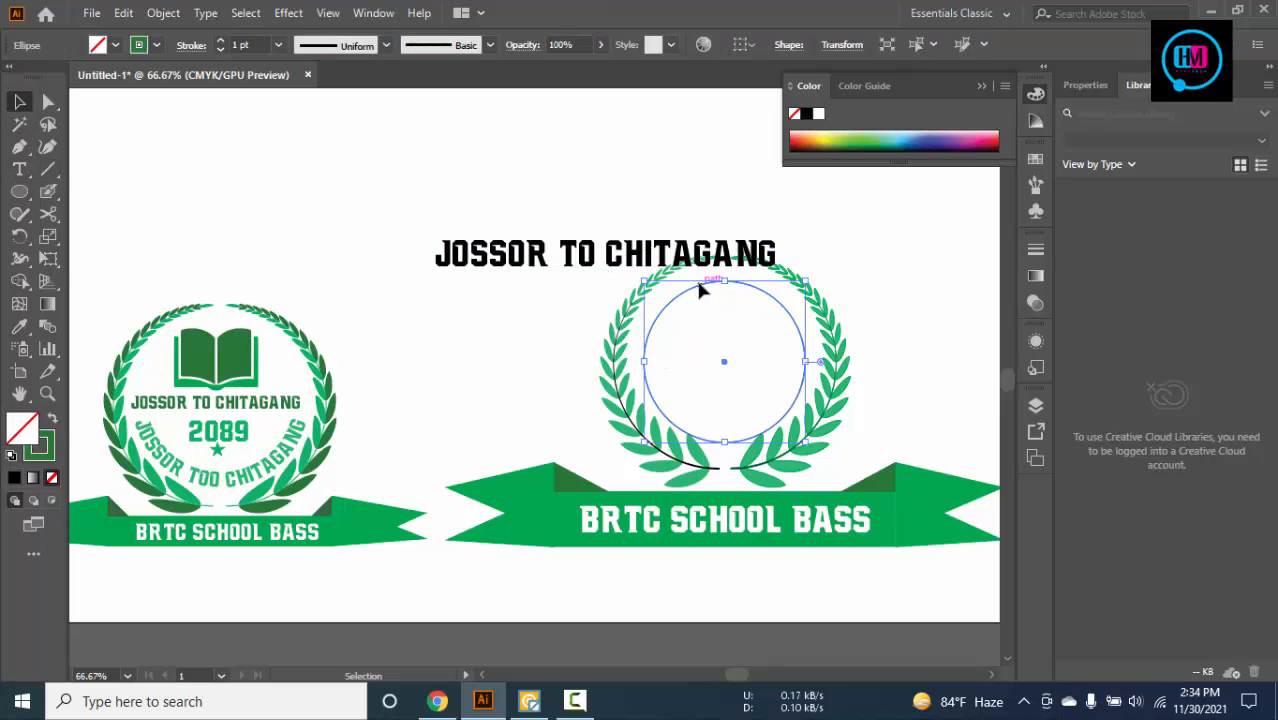
left_click_drag(723, 281, 727, 271)
key("ctrl+z")
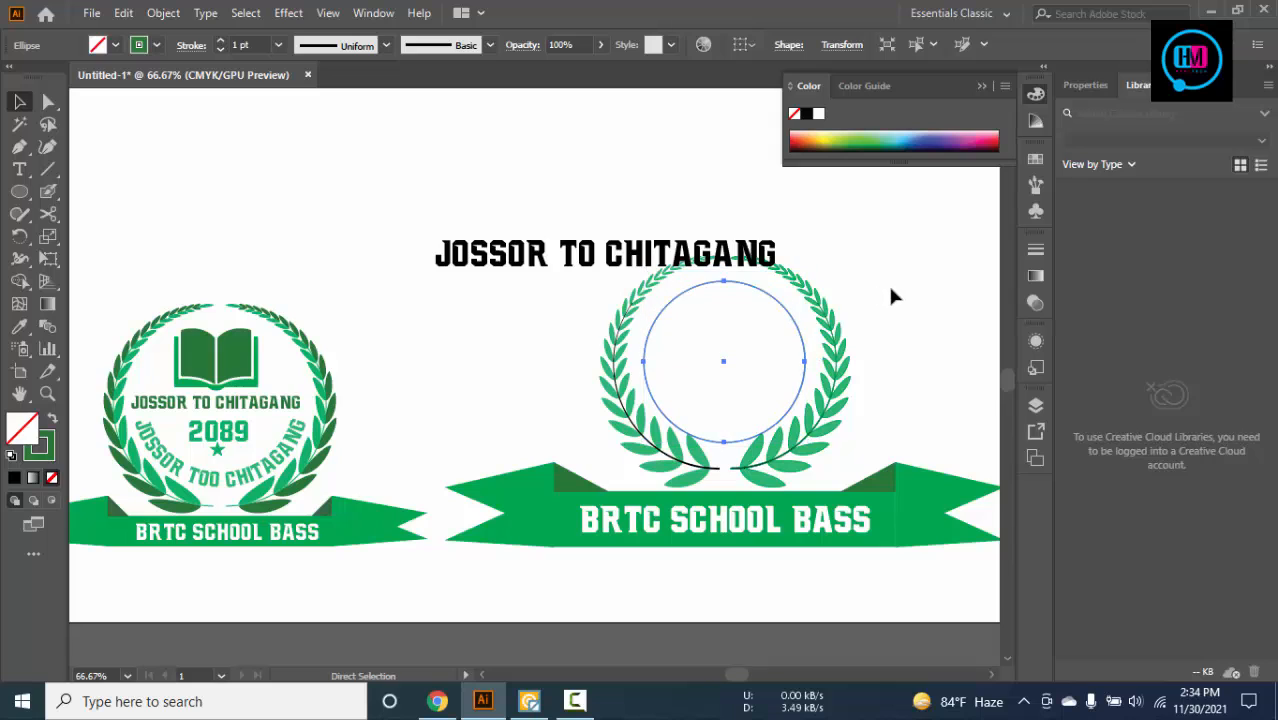
key("Up")
left_click(351, 274)
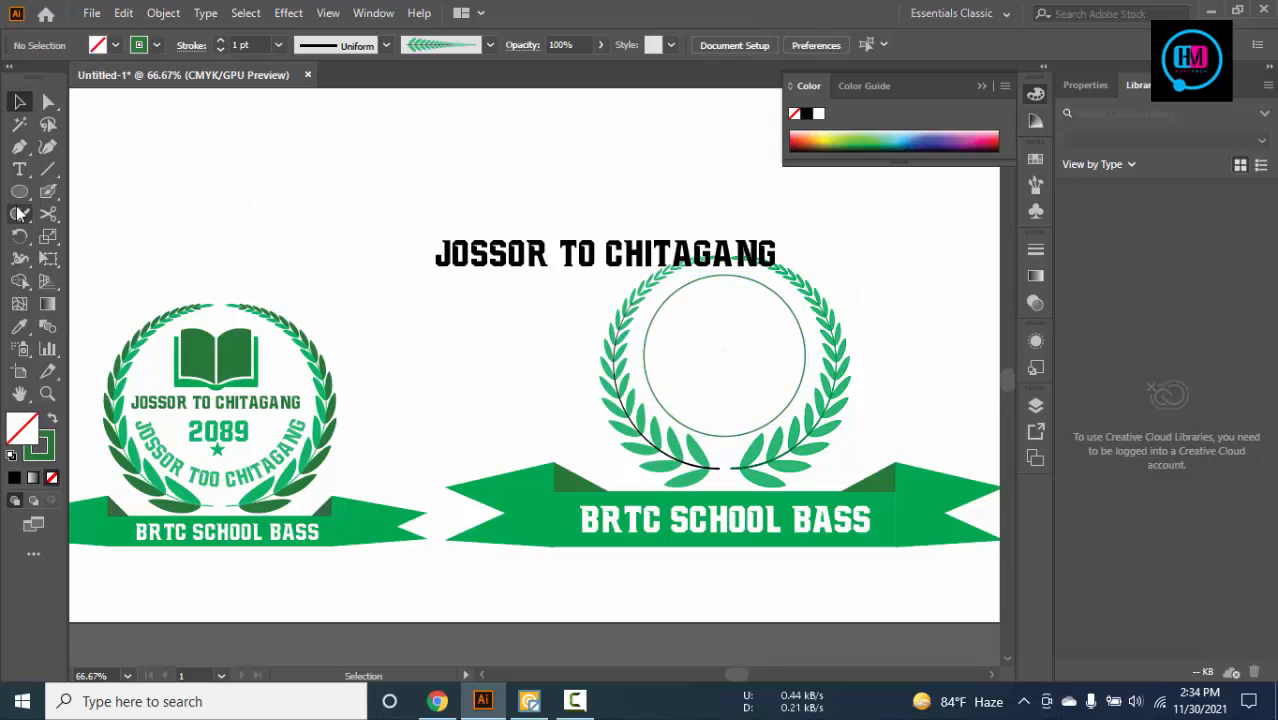
Paste the copied JOSSOR TO CHITAGANG text along the circle with Type on a Path, starting at its left anchor
left_click(19, 169)
left_click(110, 214)
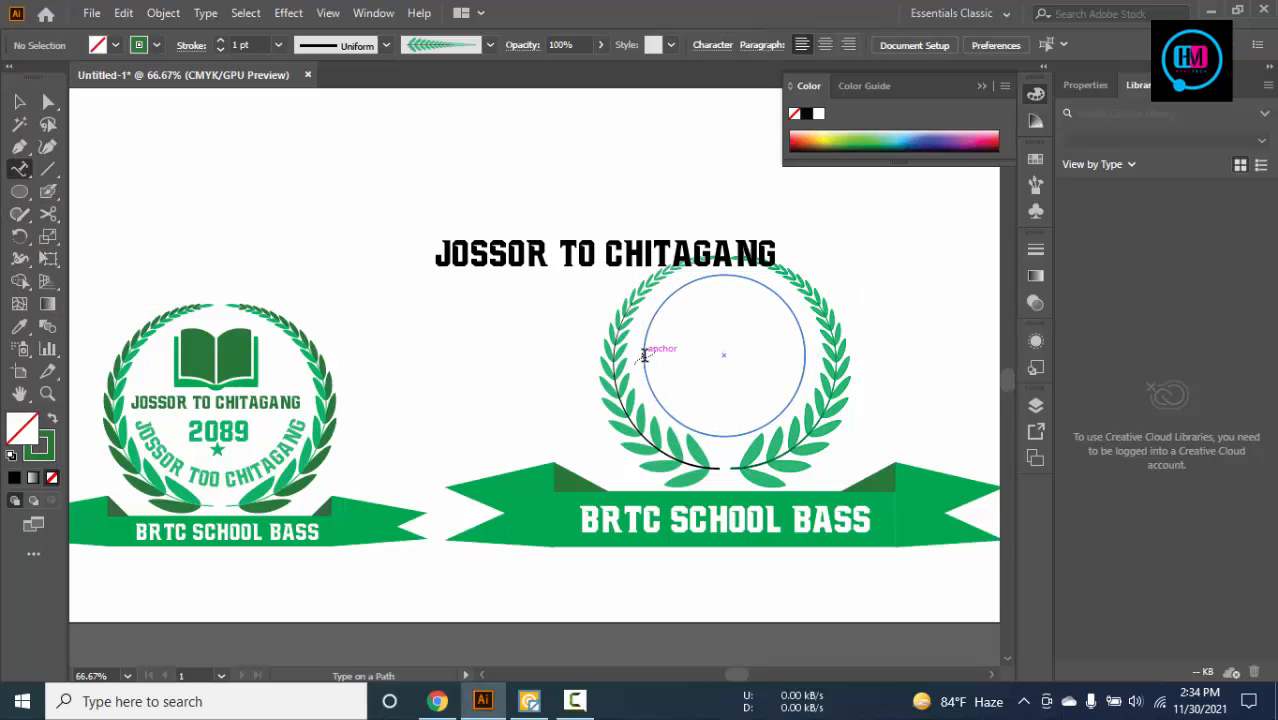
left_click(643, 352)
key("ctrl+v")
Set the font size of the circular JOSSOR TO CHITAGANG text to 35 pt
key("ctrl+a")
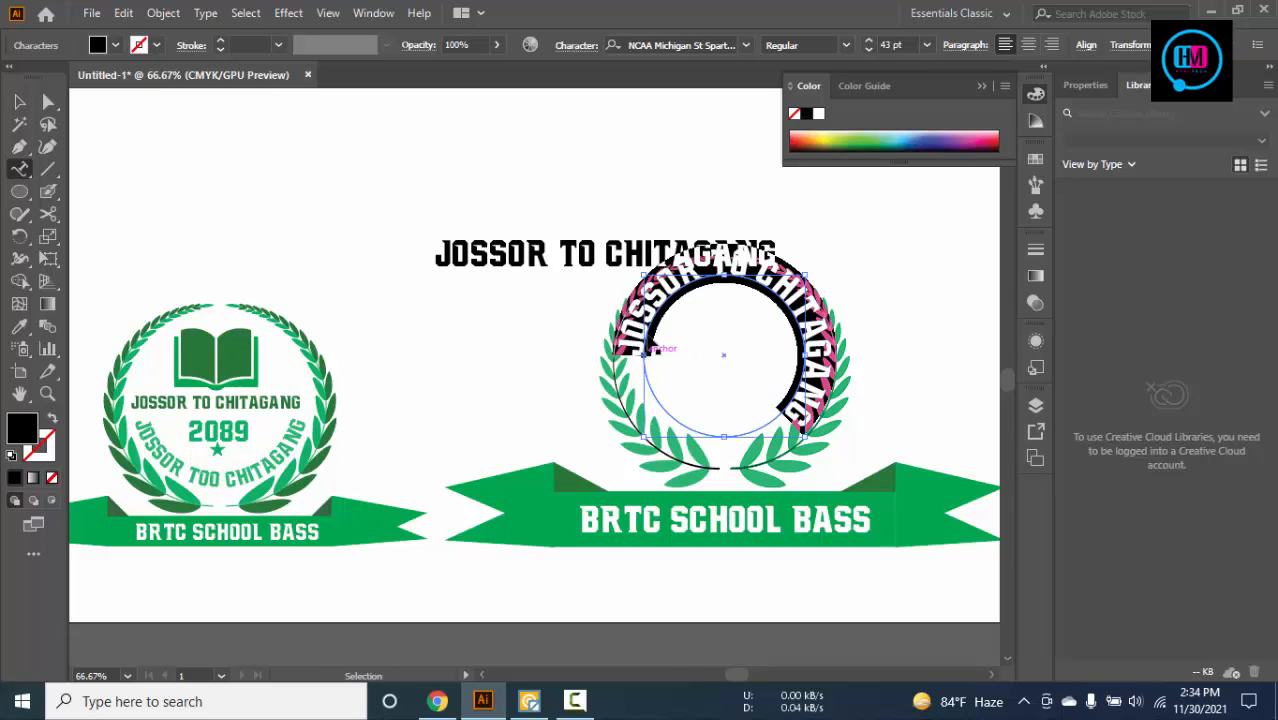
key("Down")
key("Down")
key("Down")
key("Down")
key("Down")
key("Down")
key("Down")
key("Down")
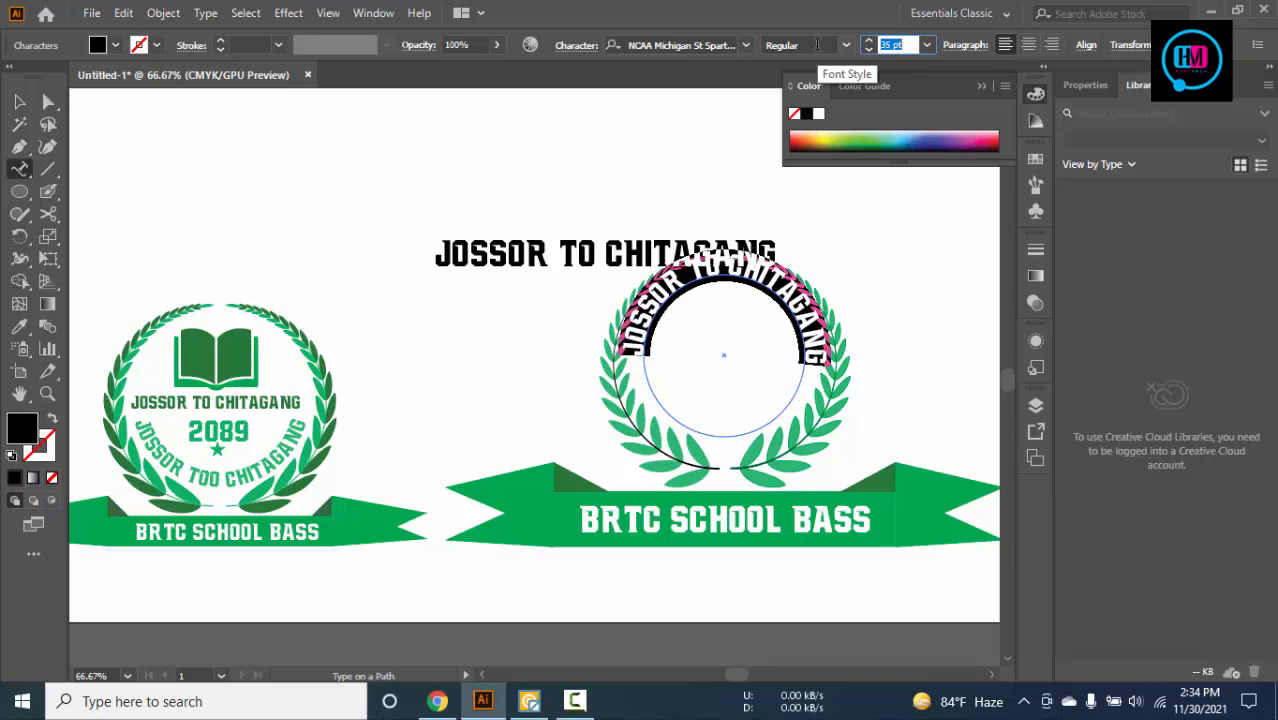
Move the straight JOSSOR TO CHITAGANG text up, clear of the wreath
left_click_drag(516, 256, 506, 189)
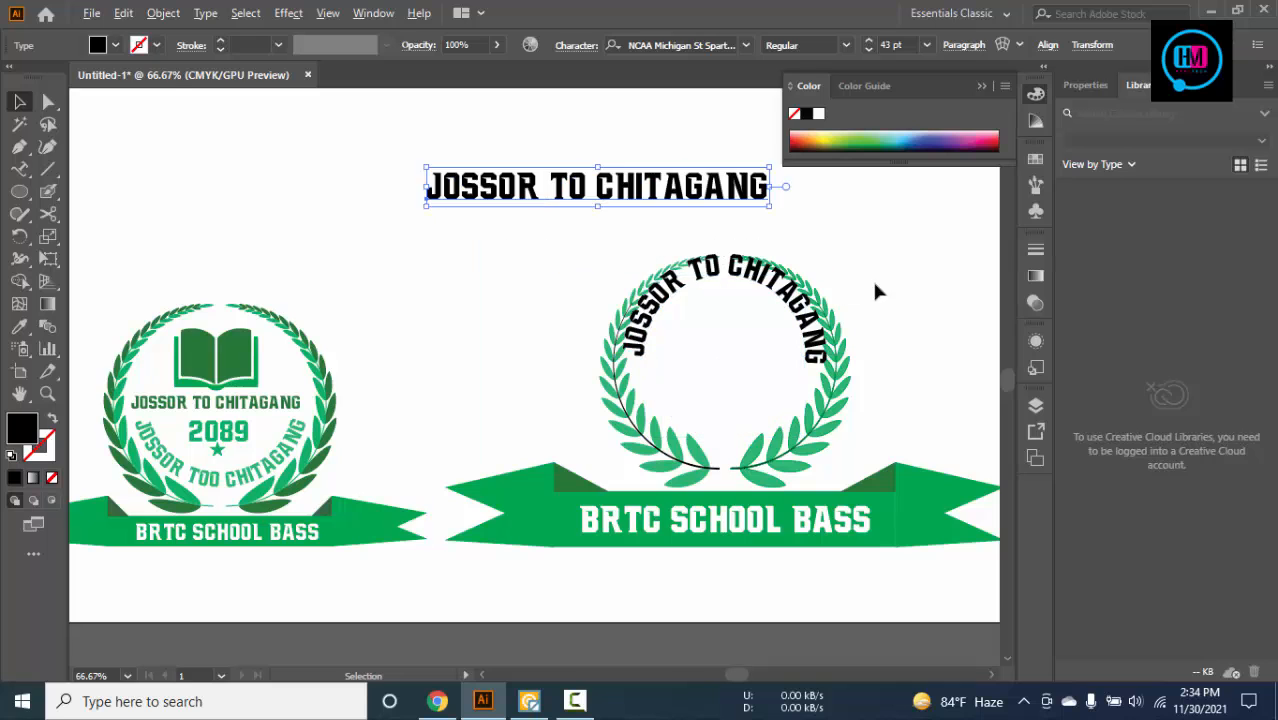
key("alt+space")
left_click(547, 279)
Flip the circular text to the inside of its path so it curves along the lower half of the circle
left_click_drag(910, 268, 787, 216)
scroll(643, 309, "up", 2)
left_click(583, 210)
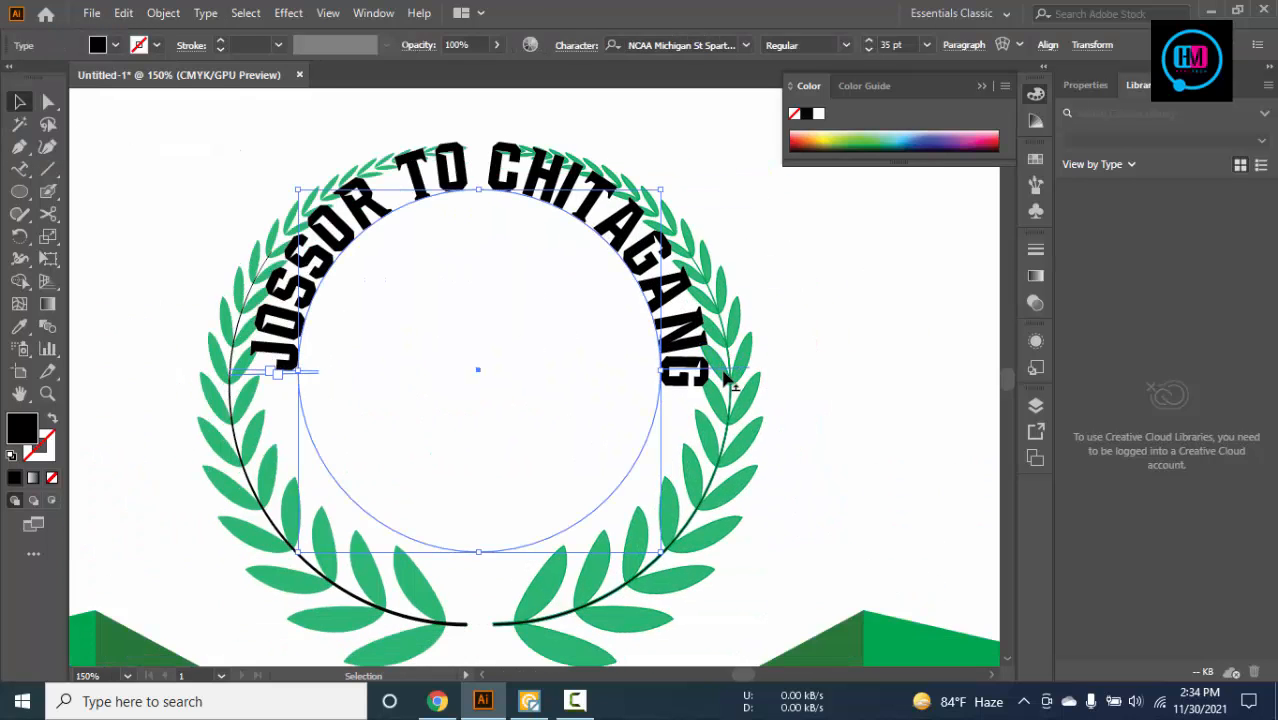
left_click_drag(730, 375, 640, 450)
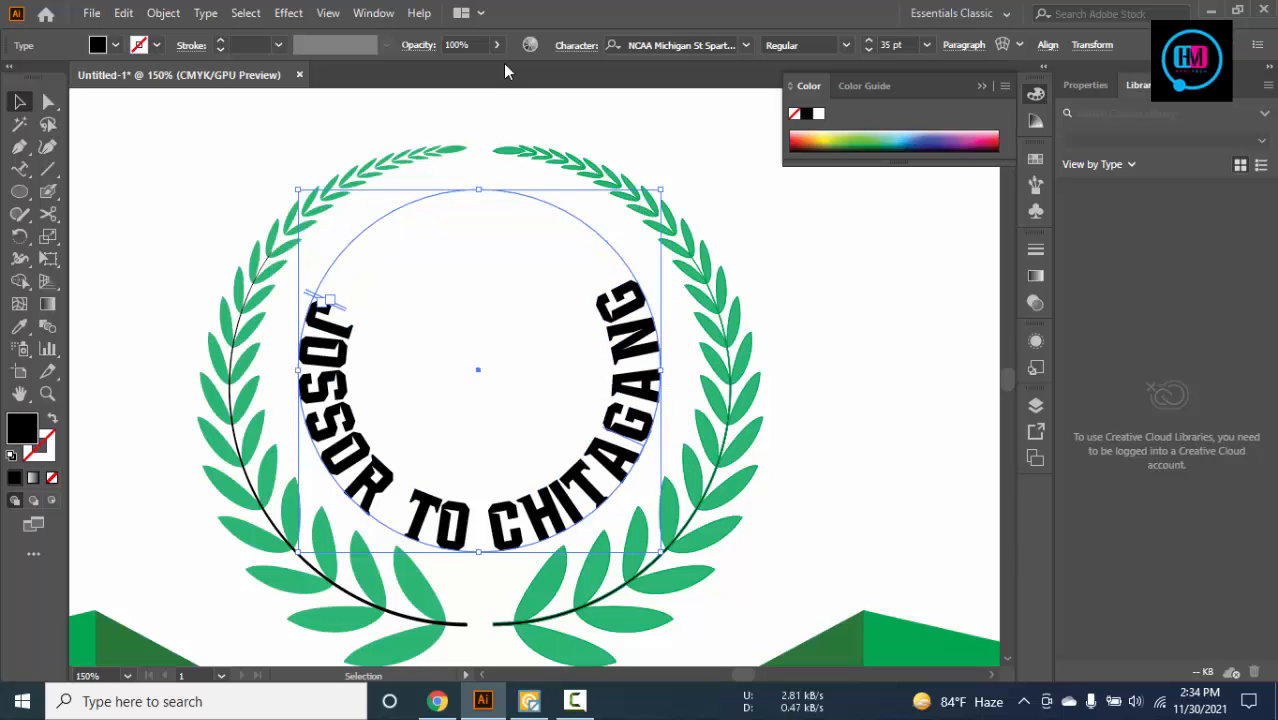
Set the path text's Align to Path option to Center and rotate the text along the circle to balance it at the bottom
left_click(251, 12)
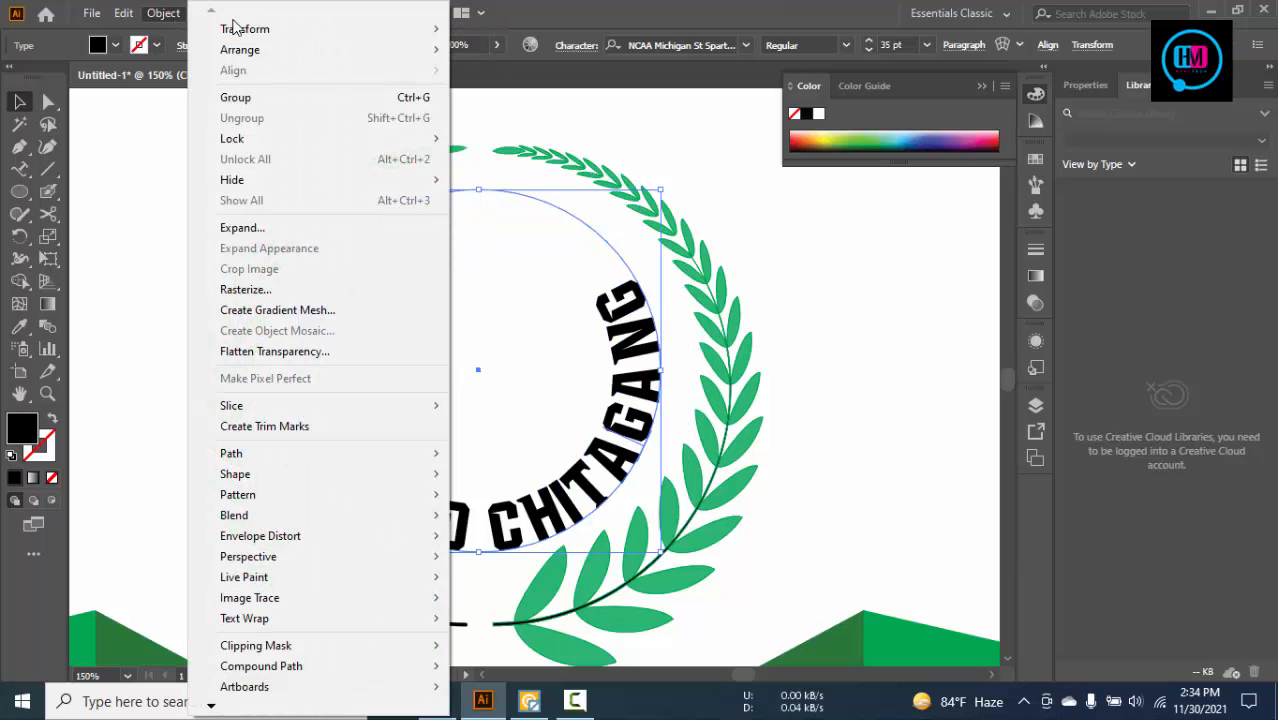
left_click(128, 179)
left_click(130, 185)
left_click(610, 455)
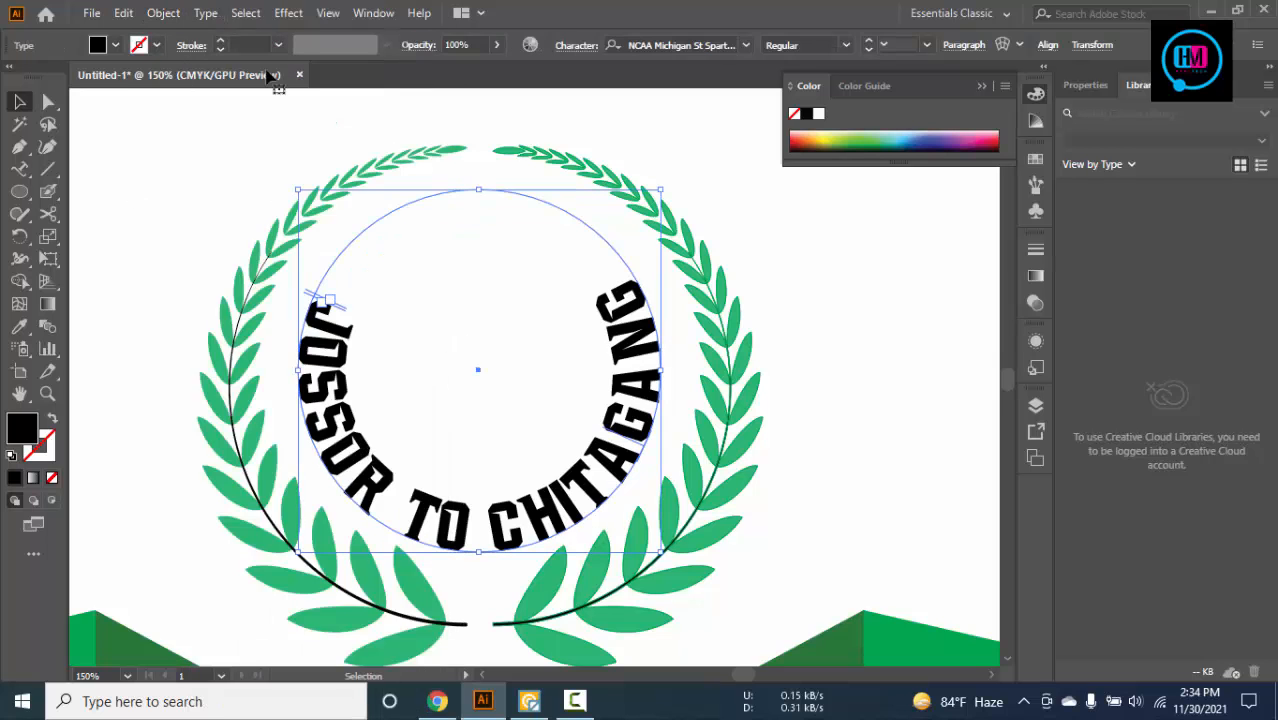
left_click(206, 12)
mouse_move(257, 191)
left_click(553, 297)
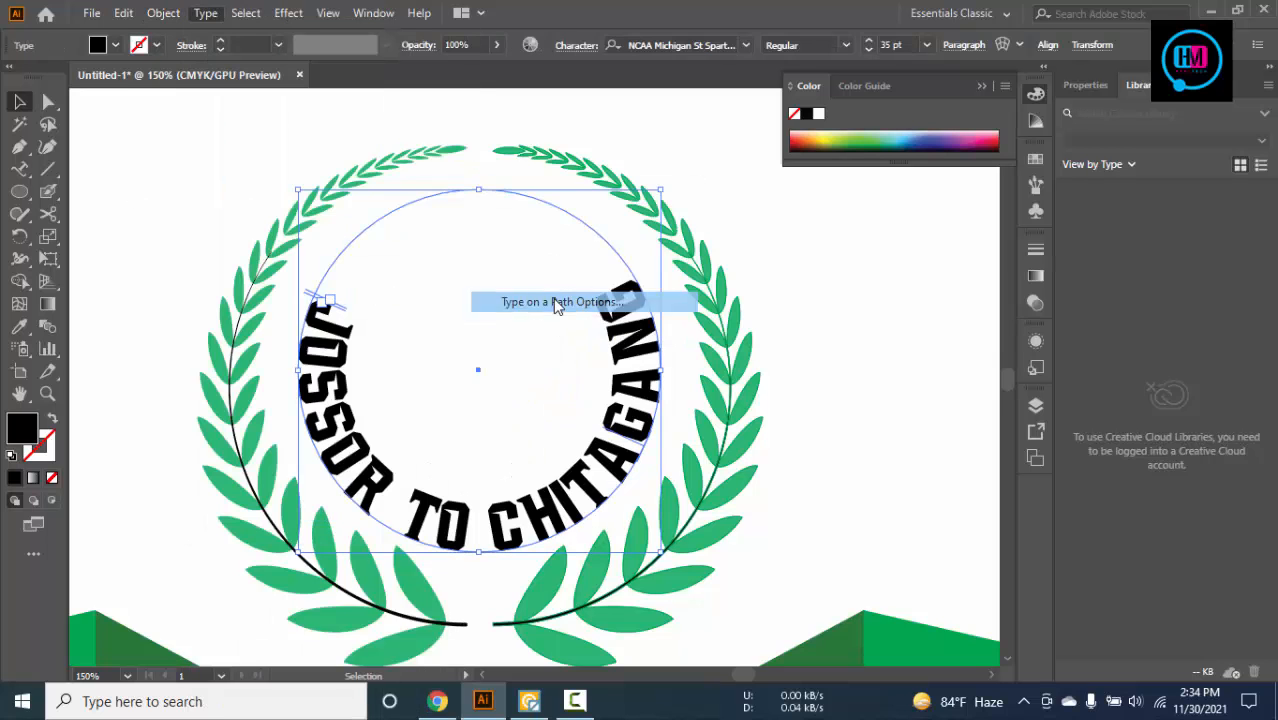
left_click(617, 328)
left_click(612, 385)
left_click(520, 397)
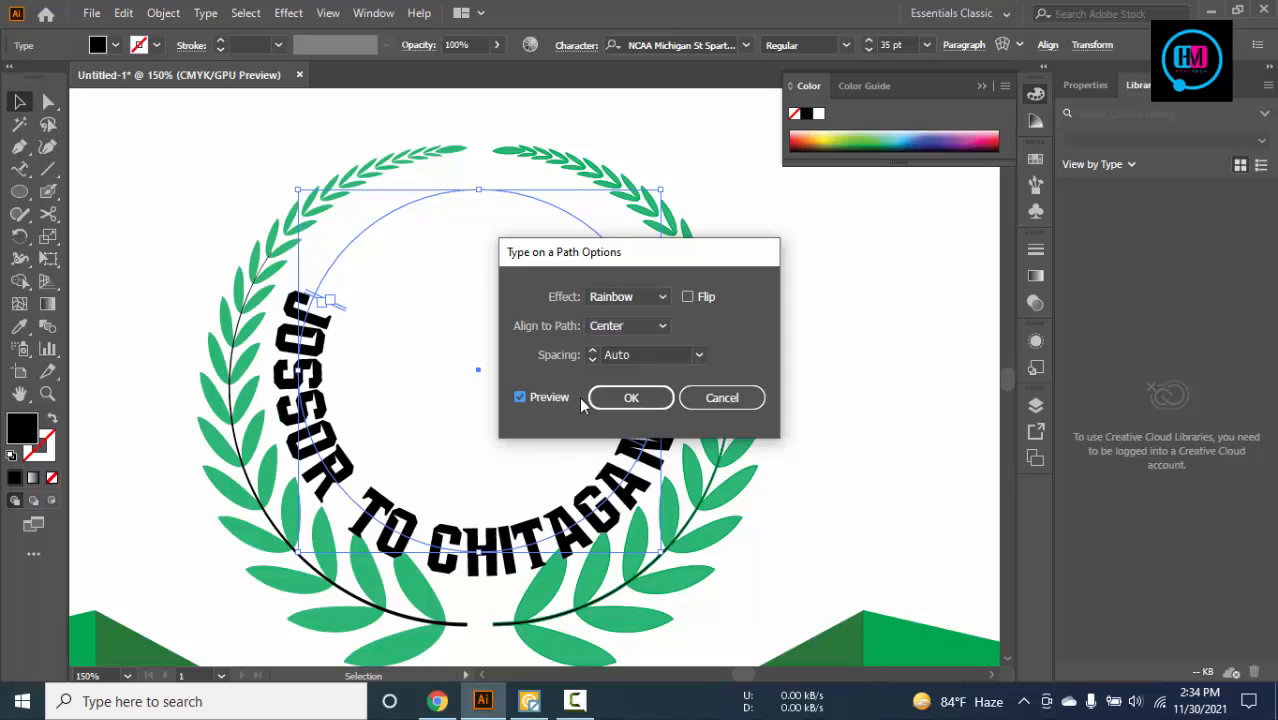
left_click(631, 397)
left_click_drag(618, 443, 634, 388)
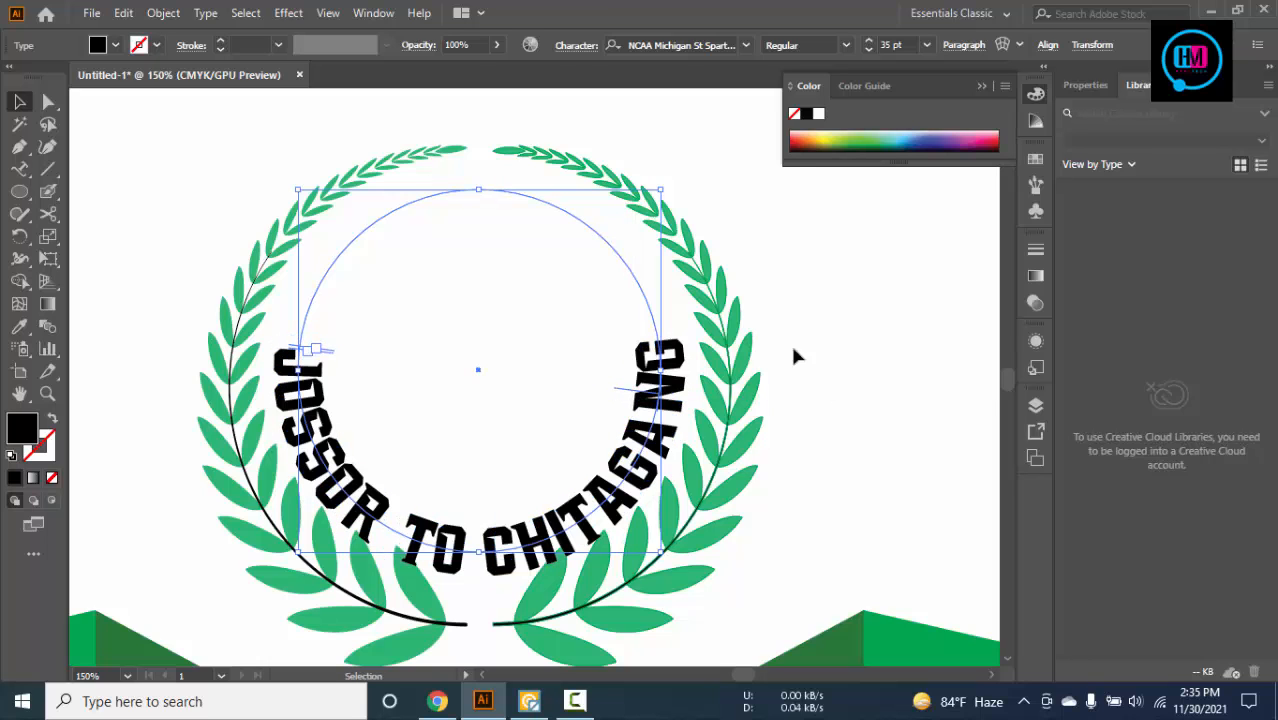
Set the font size of the circular JOSSOR TO CHITAGANG text to 30 pt
left_click(790, 343)
left_click(532, 527)
triple_click(540, 537)
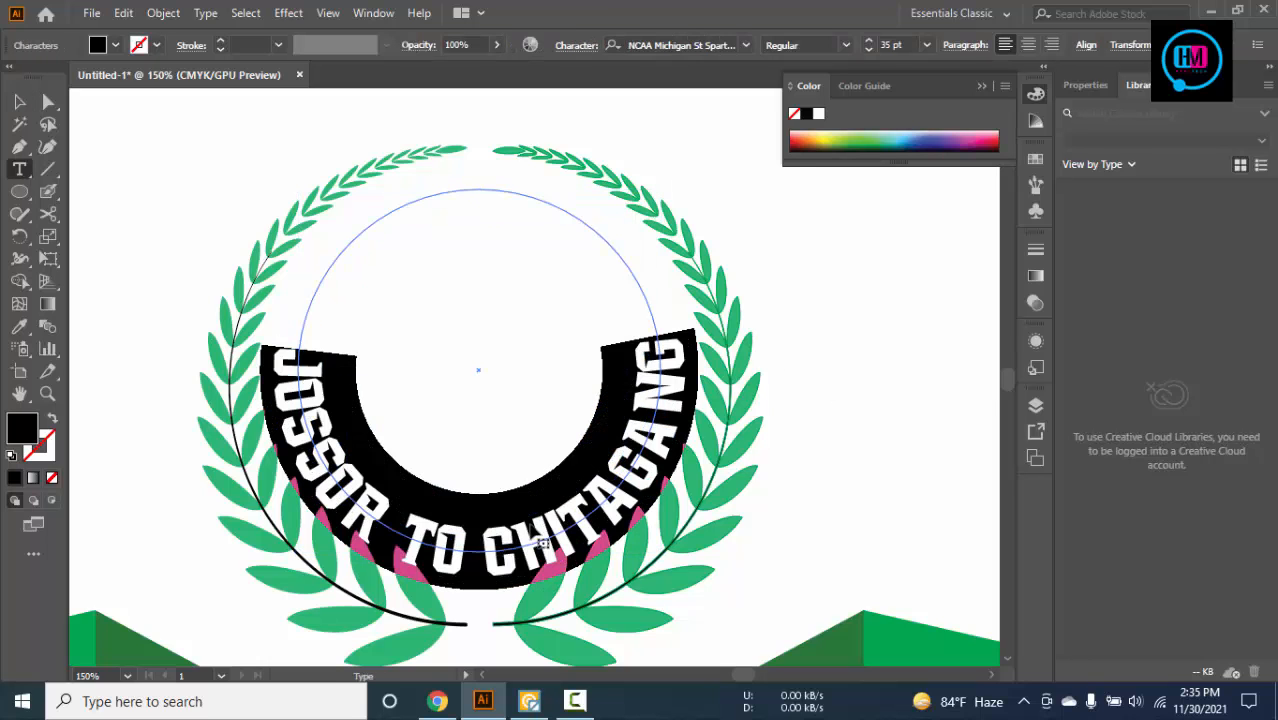
key("Down")
key("Down")
key("Down")
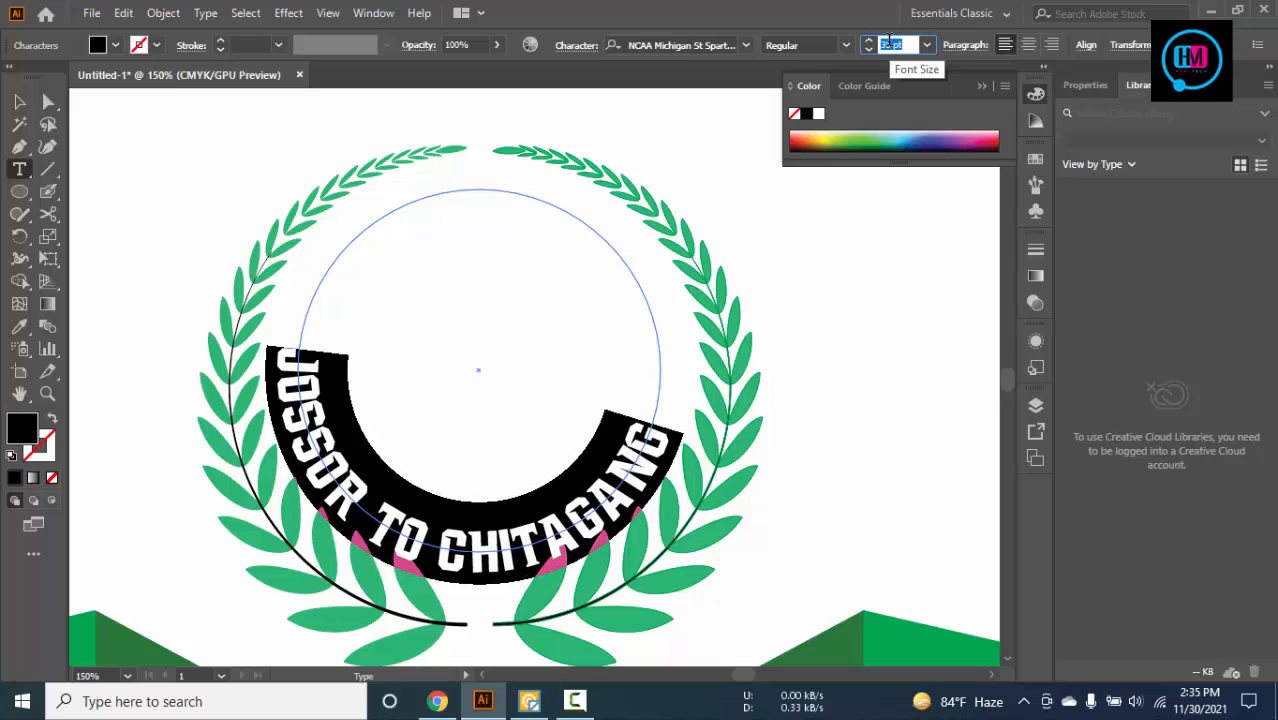
key("Escape")
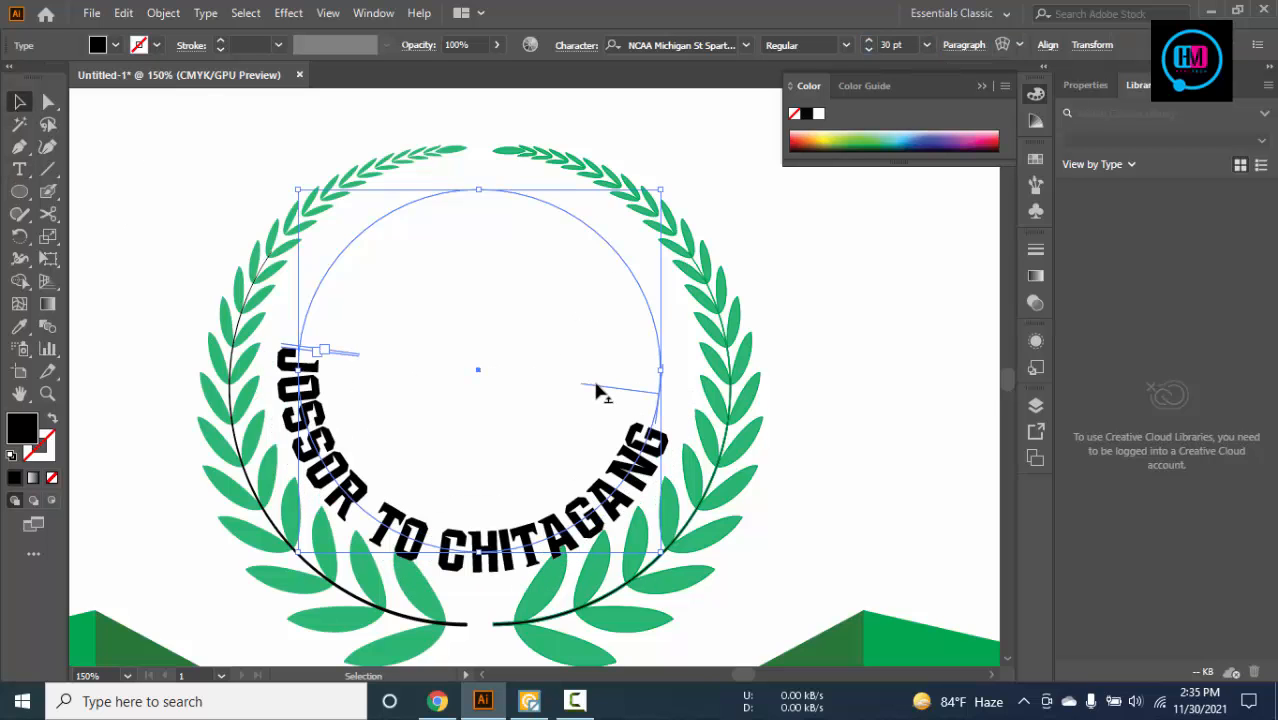
Rotate the circular text along its path until both ends sit evenly on the lower half of the circle
left_click_drag(594, 390, 600, 356)
key("ctrl+z")
key("ctrl+z")
left_click(840, 395)
left_click(656, 238)
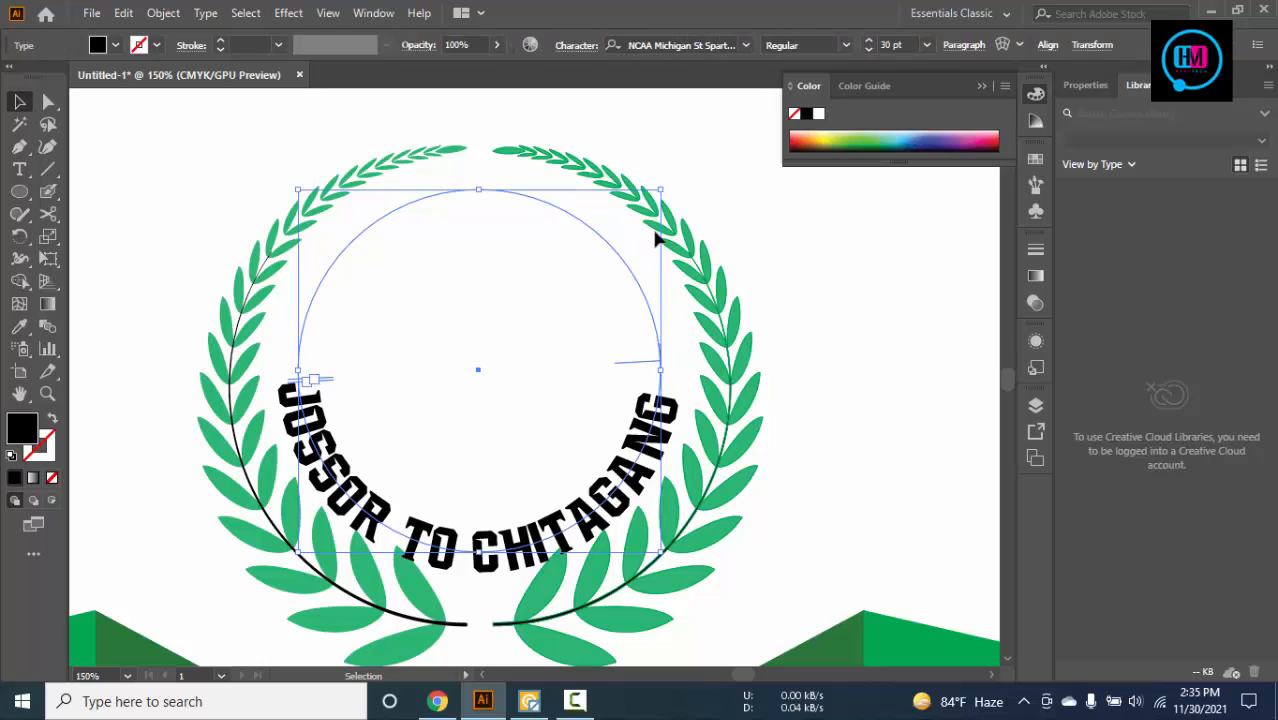
Scale the circular text down to about 27.81 pt and centre it inside the laurel wreath
left_click_drag(664, 190, 664, 213)
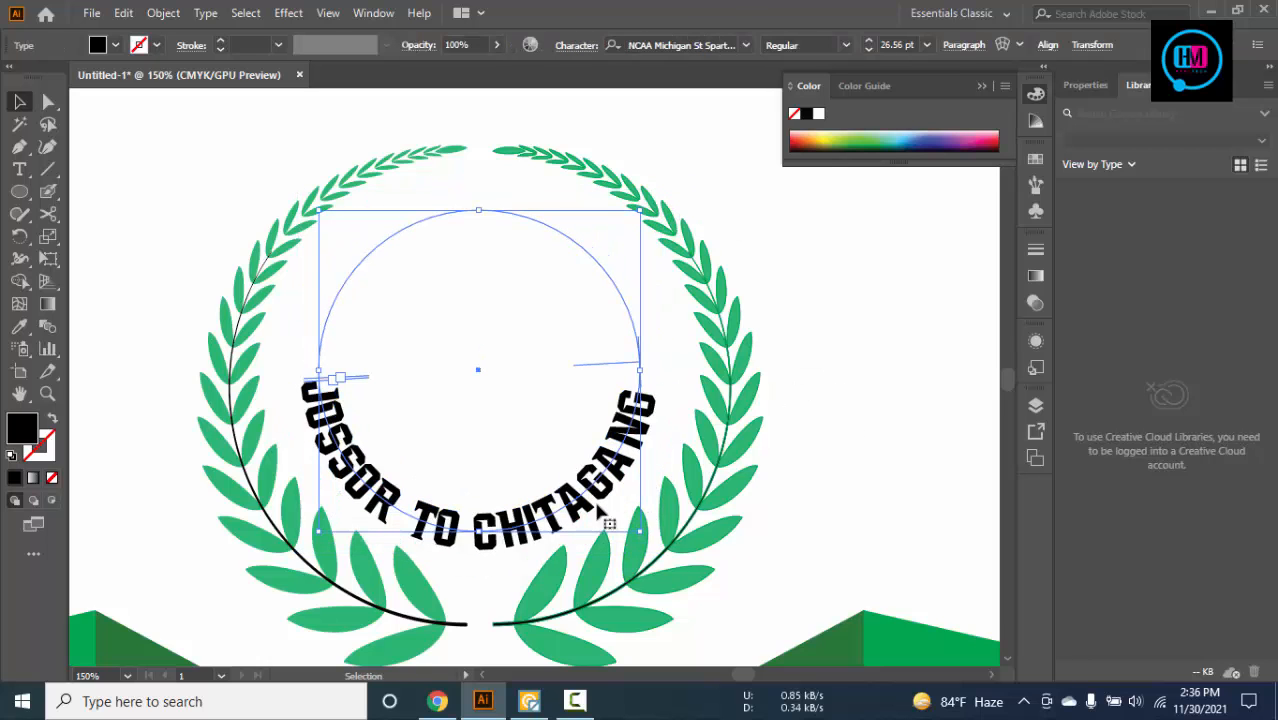
left_click_drag(645, 537, 598, 508)
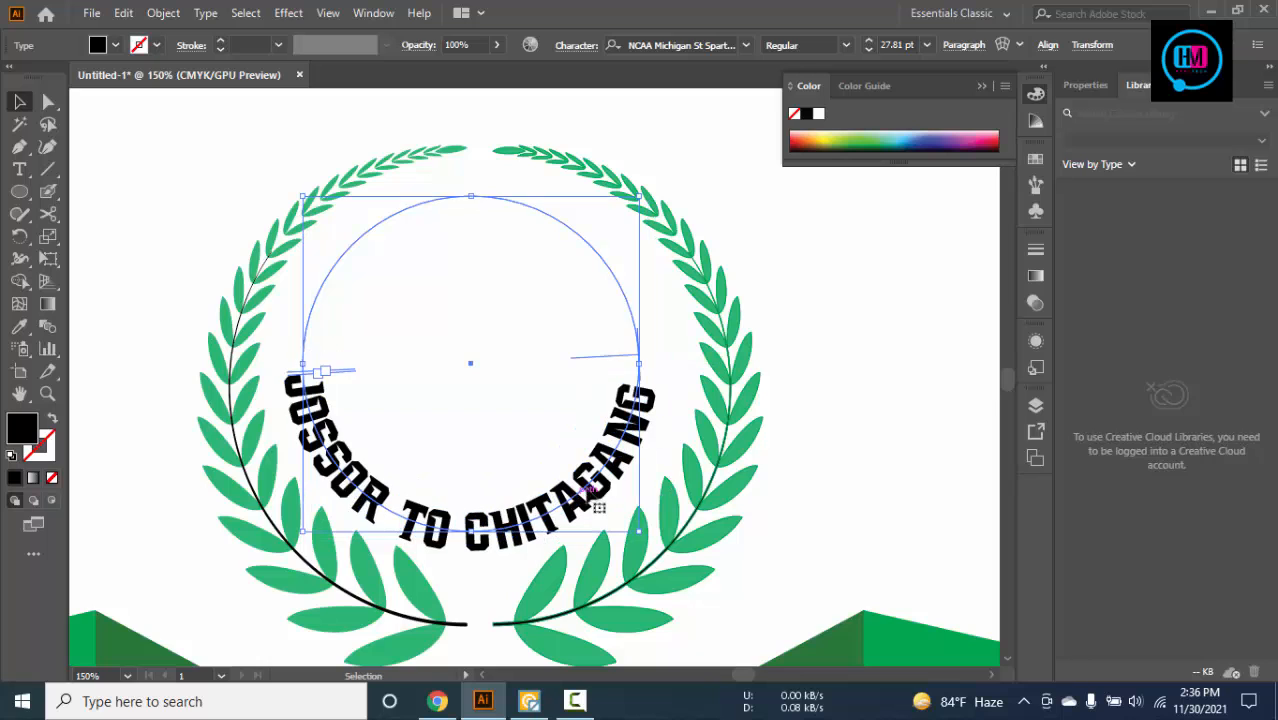
left_click_drag(624, 437, 632, 435)
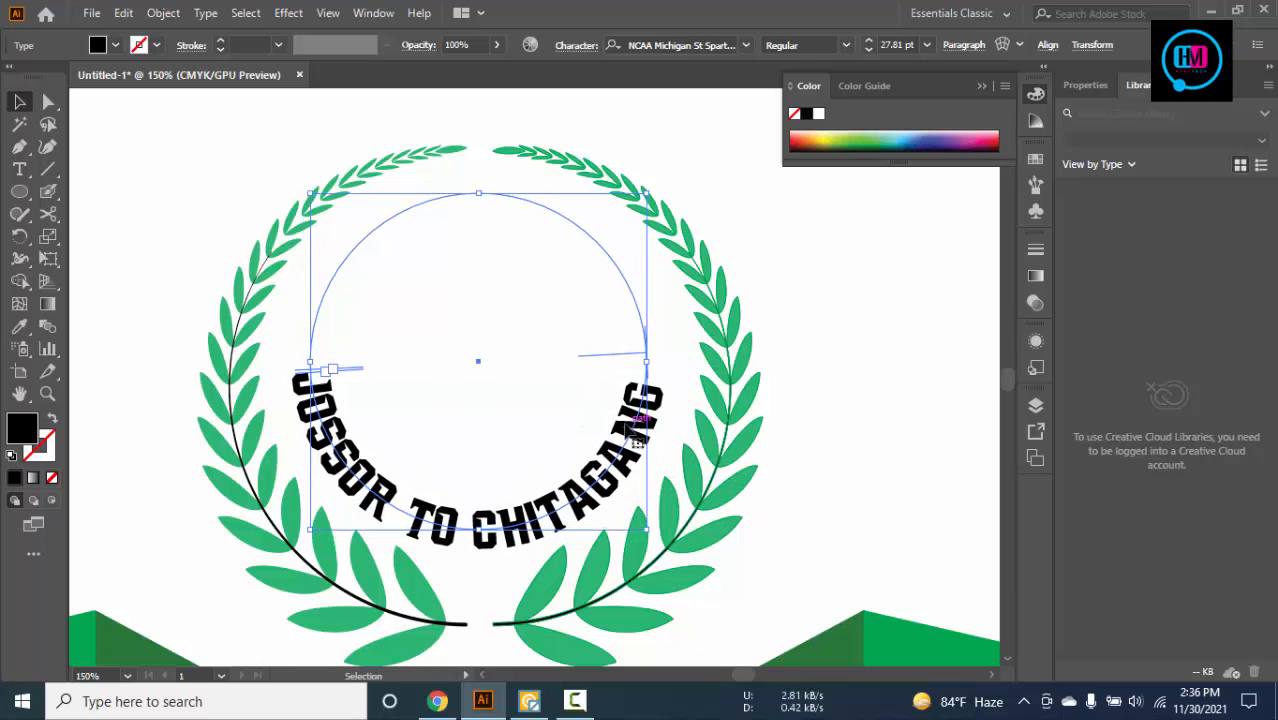
left_click(810, 324)
Add a separate text object reading 2089 in the empty area between the two badges
scroll(810, 324, "down", 2)
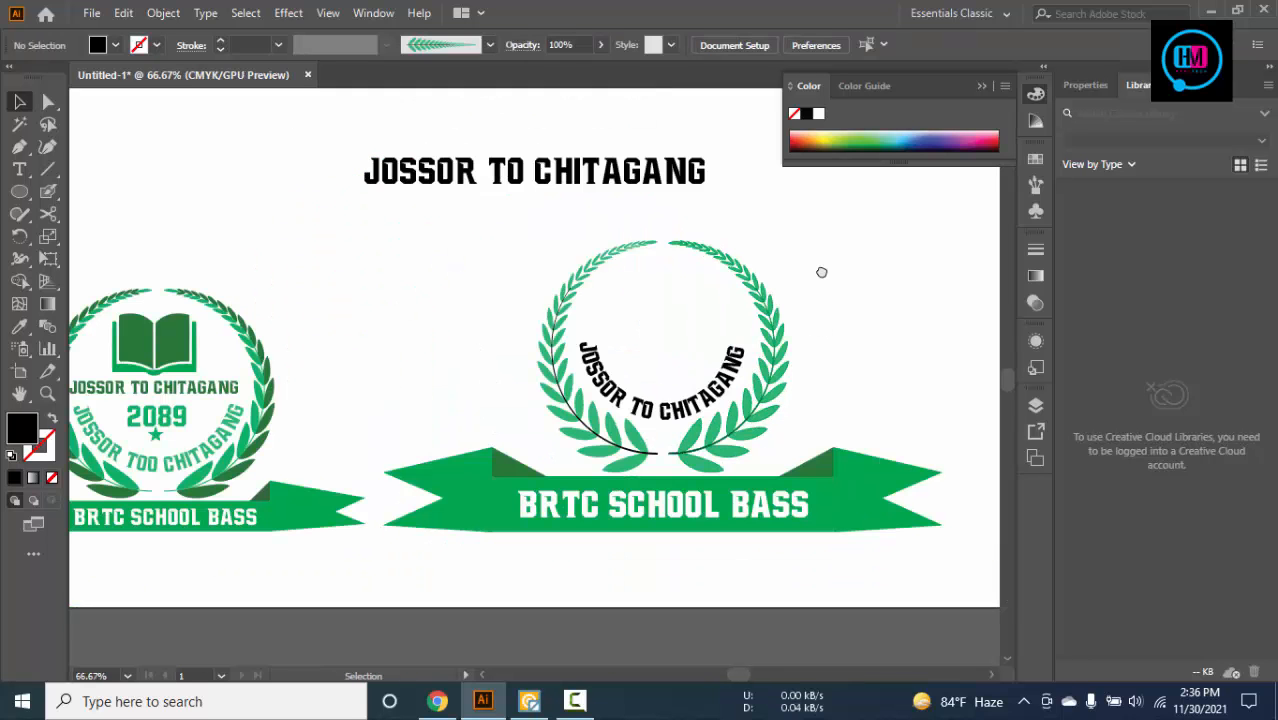
key("t")
left_click(372, 300)
type("2")
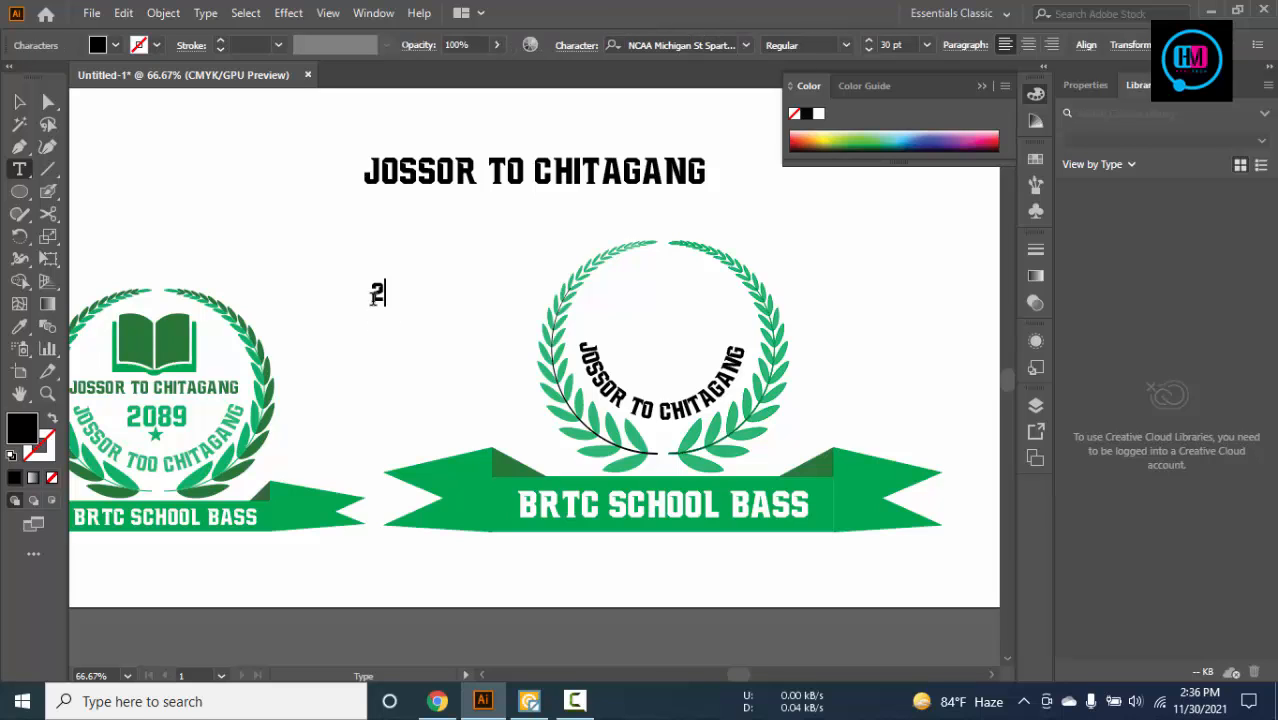
type("089")
key("Escape")
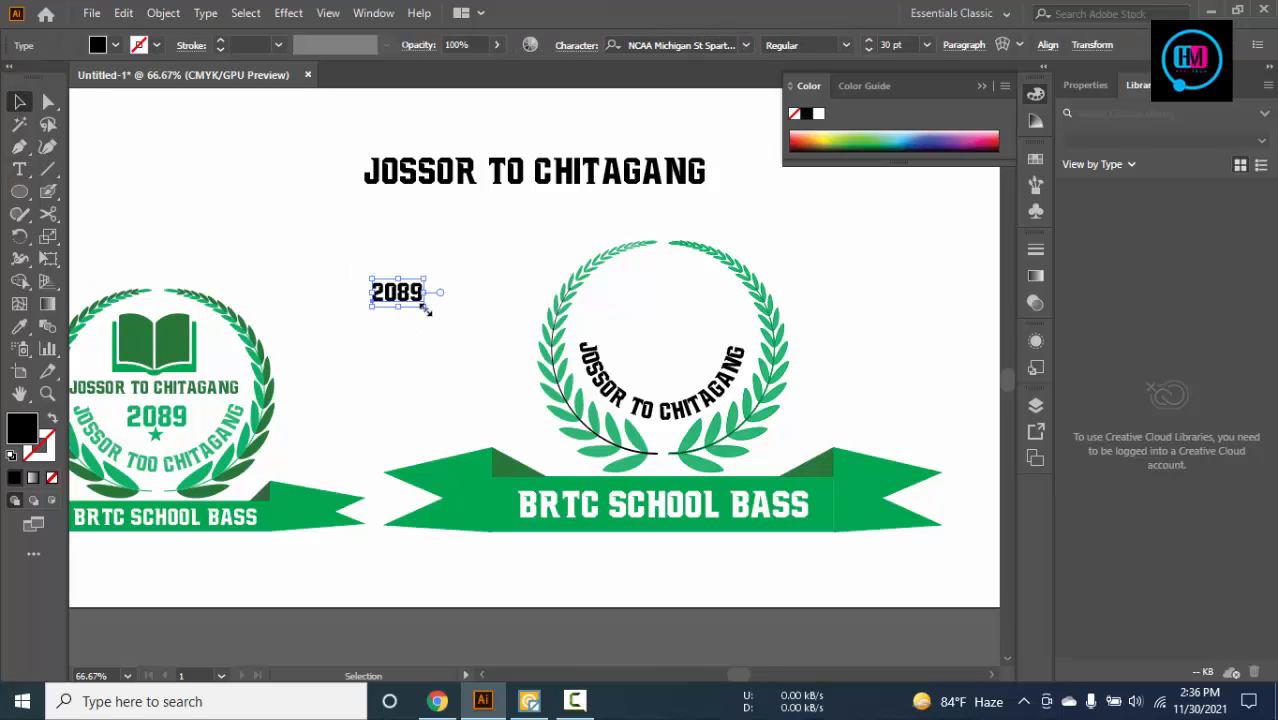
Enlarge the 2089 text to about 35.3 pt and centre it inside the wreath above the curved lettering
left_click_drag(428, 300, 459, 351)
left_click_drag(427, 278, 687, 301)
left_click_drag(712, 347, 663, 378)
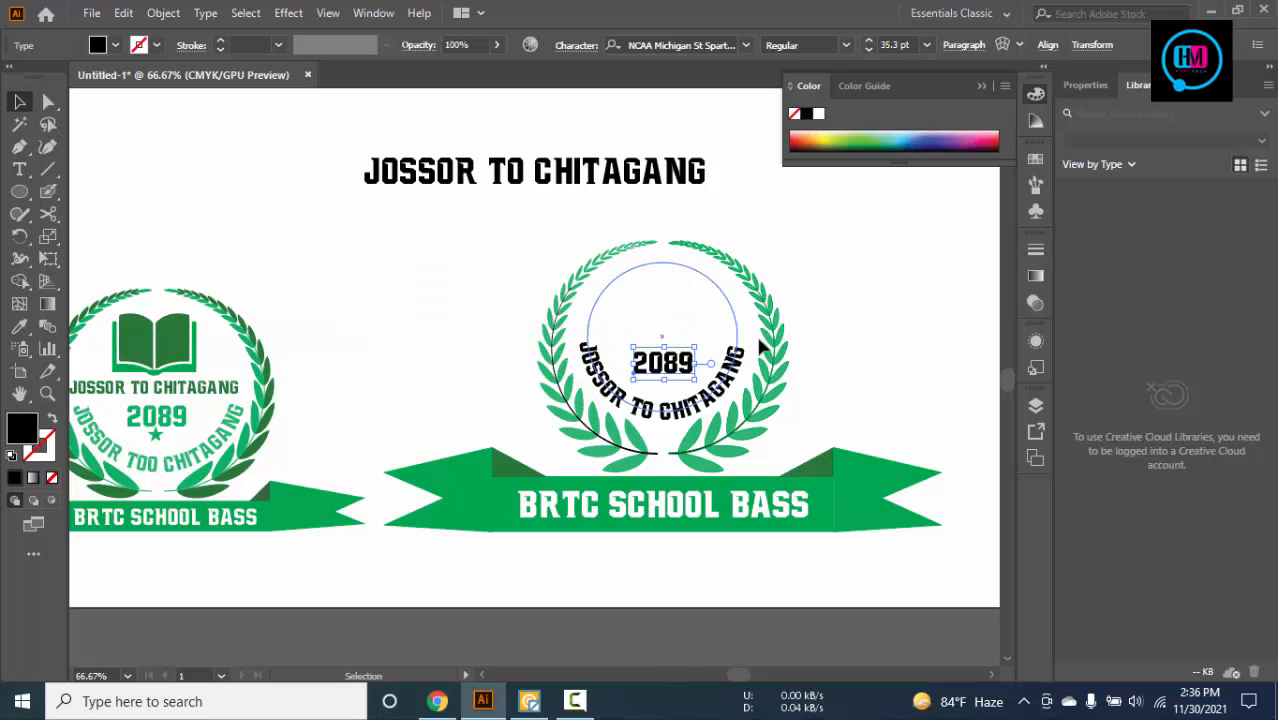
left_click(753, 346)
Draw a small star centred below 2089 and fill it with the wreath's leaf green using the Eyedropper
scroll(747, 350, "up", 2)
left_click_drag(855, 300, 878, 228)
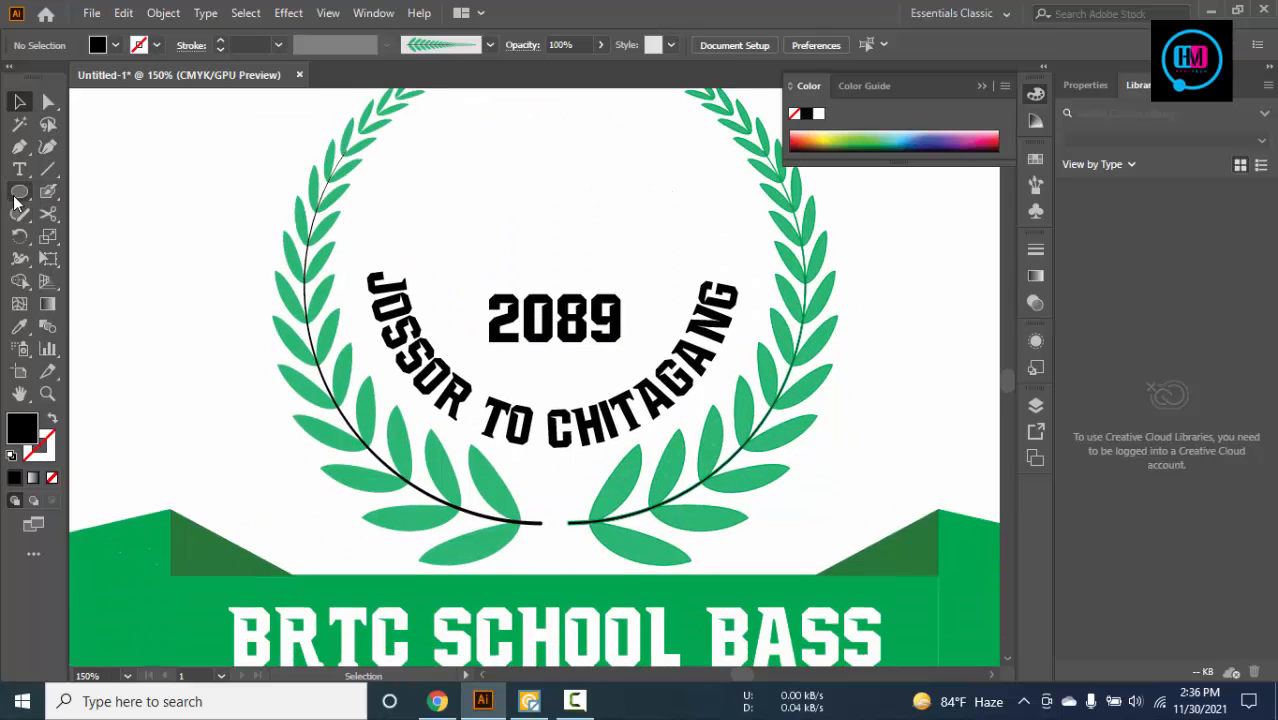
mouse_move(15, 203)
left_mouse_down()
mouse_move(106, 262)
mouse_move(106, 282)
left_mouse_up()
mouse_move(177, 372)
left_mouse_down()
mouse_move(191, 408)
mouse_move(533, 394)
left_mouse_up()
left_click(19, 101)
left_click_drag(589, 332, 577, 358)
key("i")
left_click(677, 472)
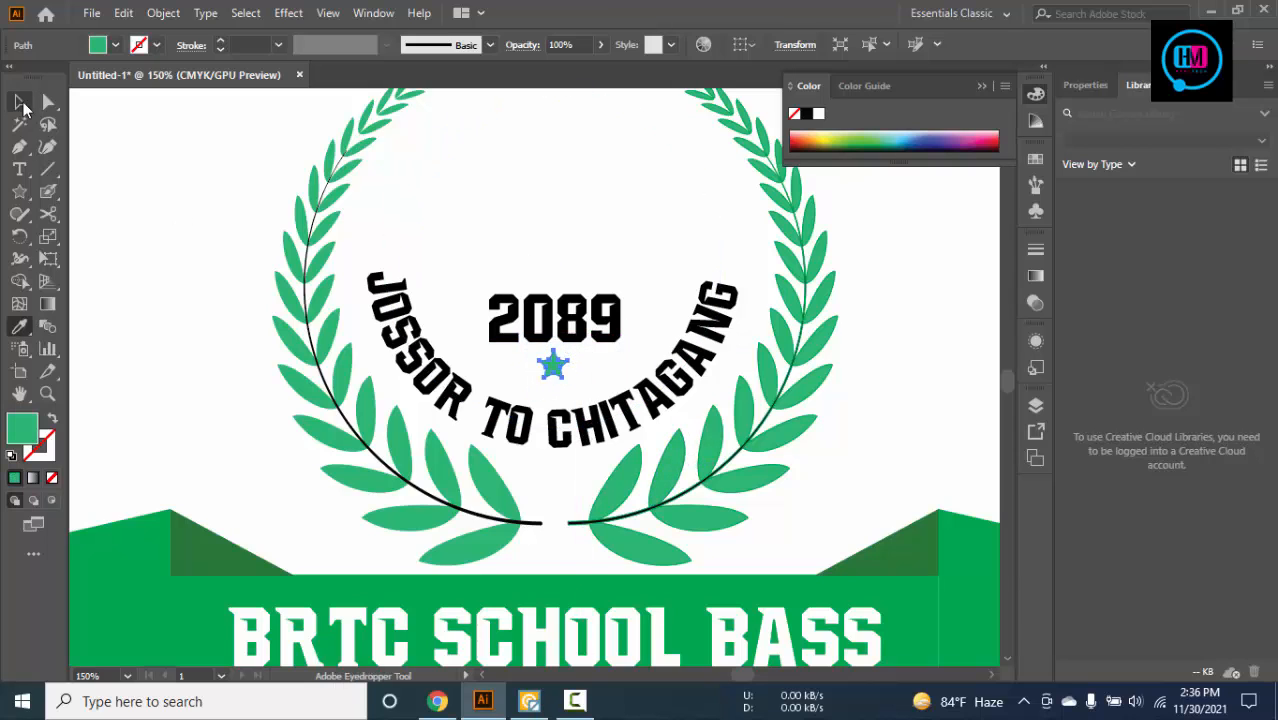
Recolour the curved JOSSOR TO CHITAGANG text with the wreath's leaf green using the Eyedropper
left_click(19, 101)
left_click(409, 356)
key("i")
left_click(481, 460)
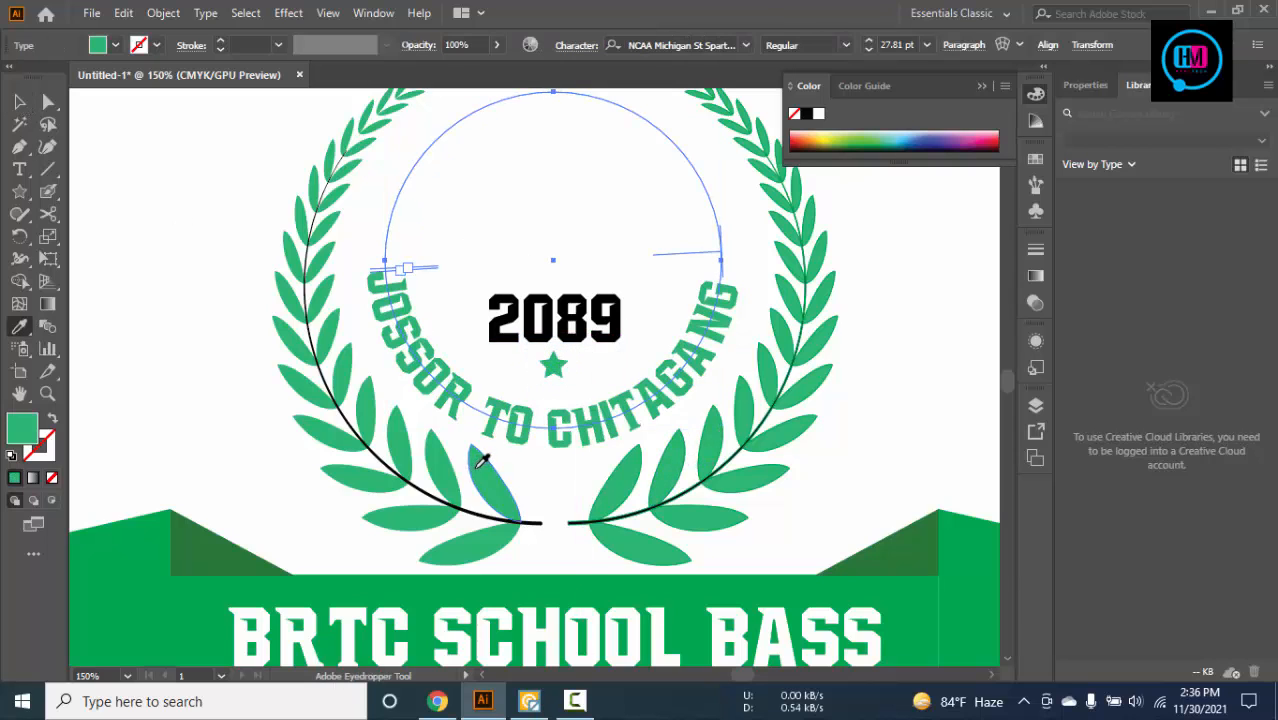
left_click(164, 139)
Copy the straight dark green JOSSOR TO CHITAGANG line from the reference badge into the new wreath above 2089
left_click(582, 328)
scroll(579, 282, "down", 2)
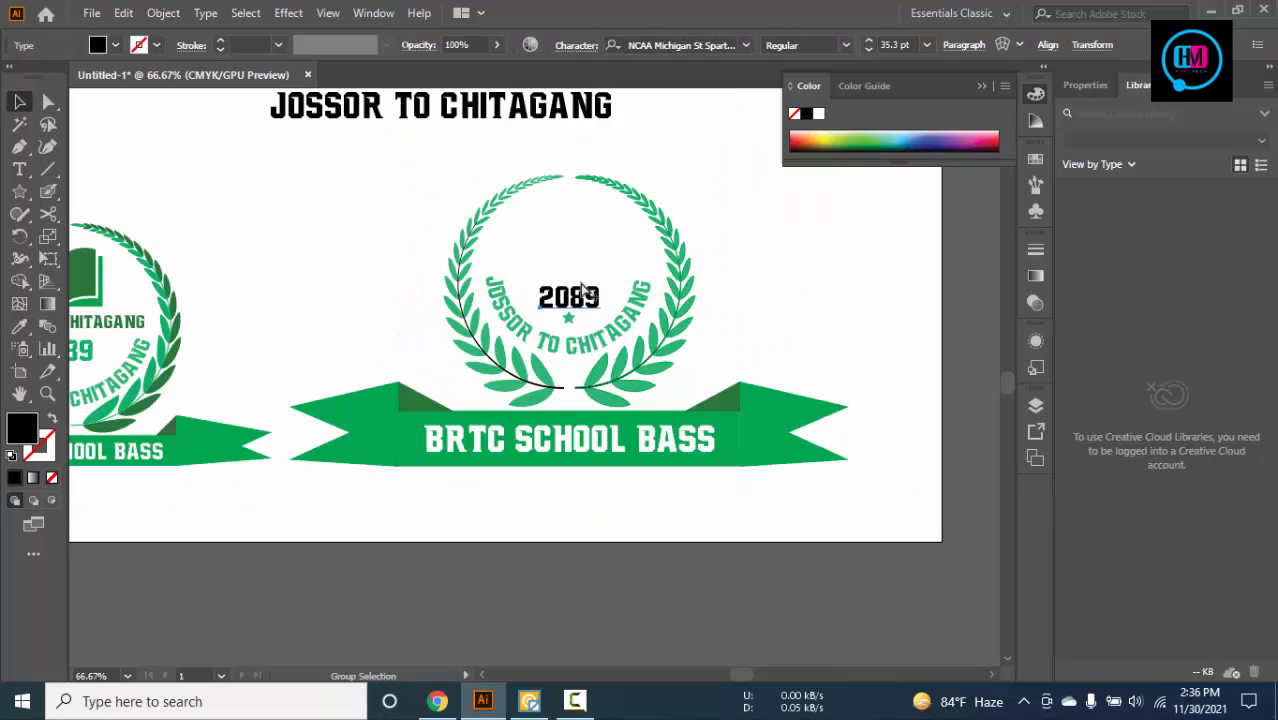
left_click_drag(362, 182, 475, 230)
left_click(213, 378)
double_click(213, 378)
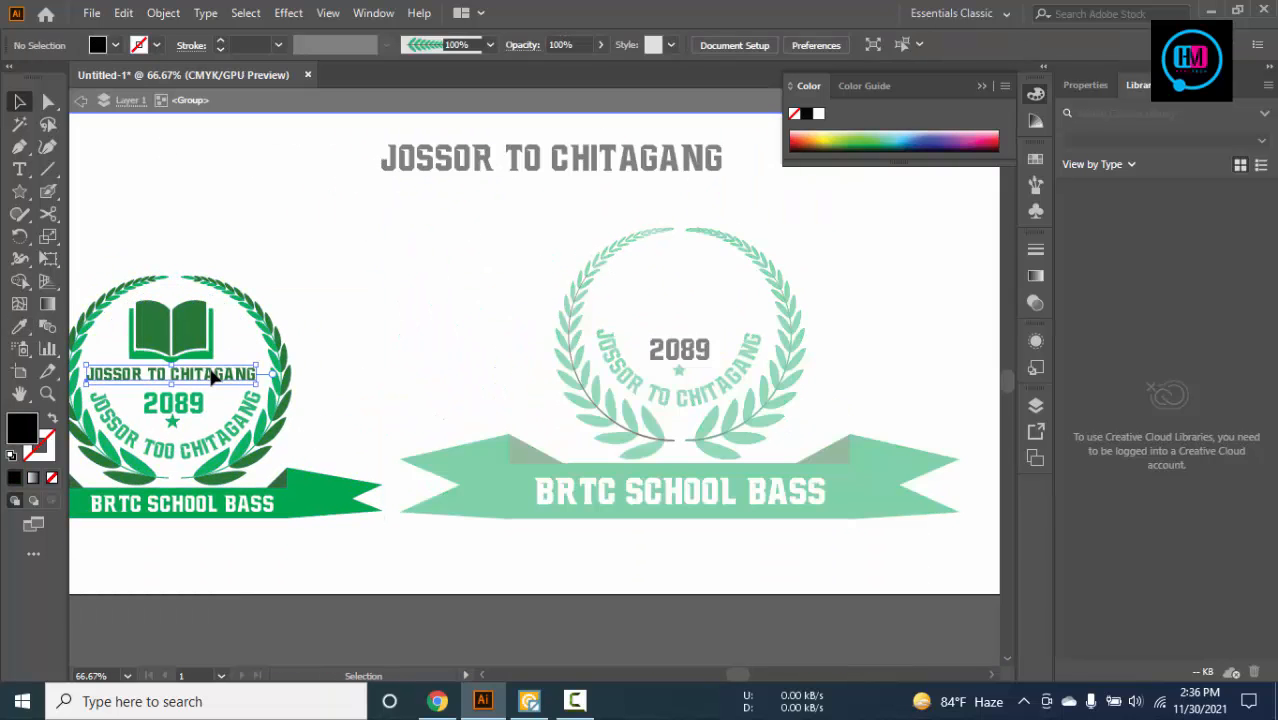
left_click_drag(213, 378, 760, 316)
double_click(856, 273)
scroll(829, 311, "up", 2)
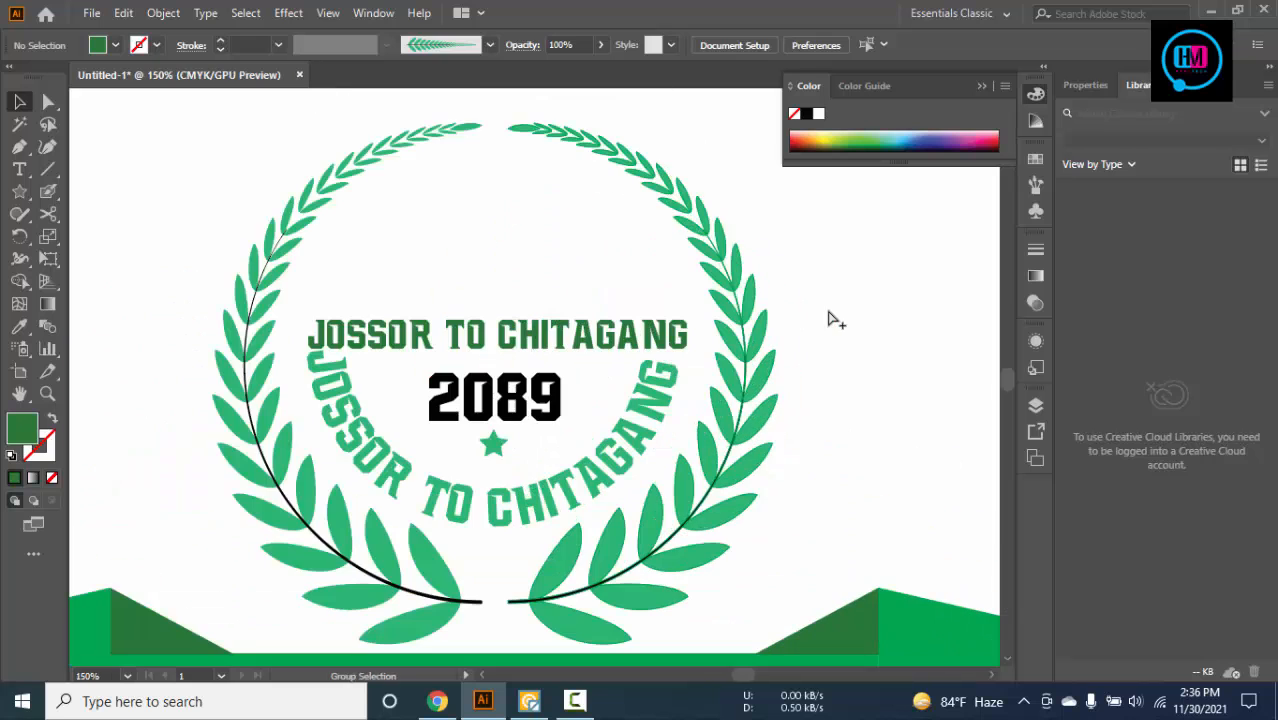
Ungroup the reference badge group to free the copied straight text line
left_click(650, 339)
left_click(503, 338)
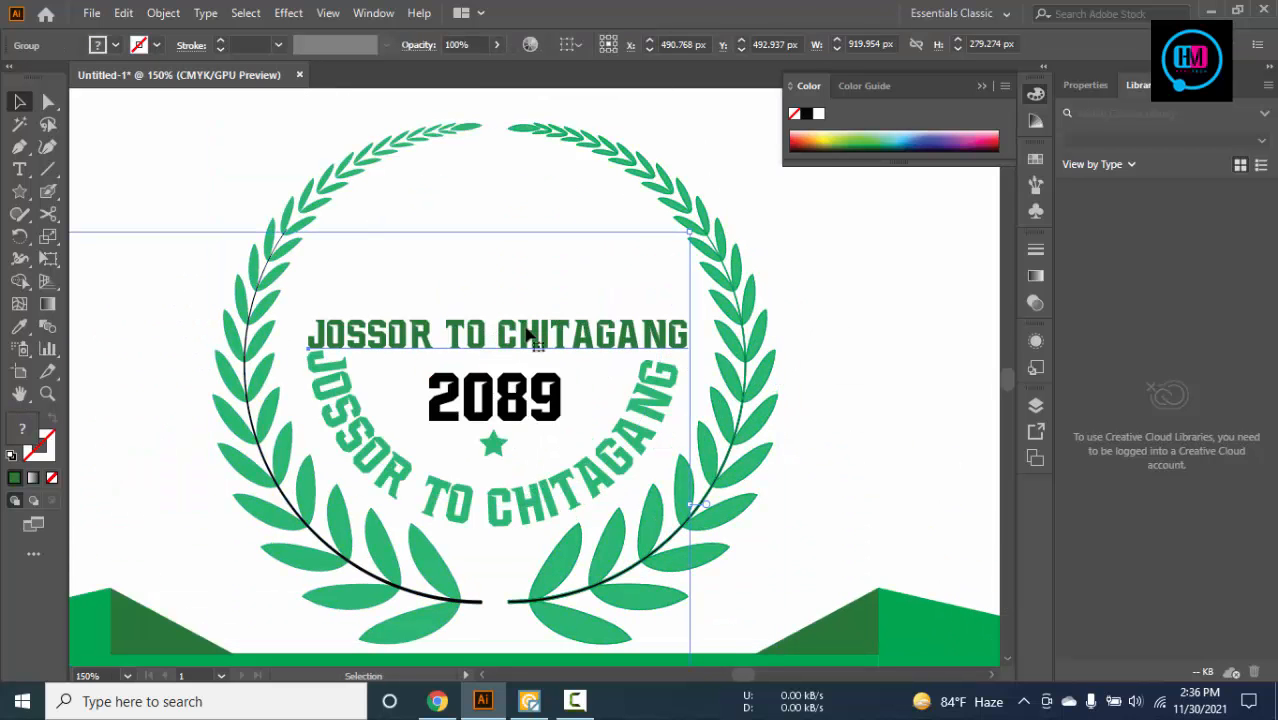
right_click(527, 338)
left_click(605, 485)
Enlarge the copied straight text to about 23.32 pt and nudge it up until it is centred above 2089
left_click(513, 340)
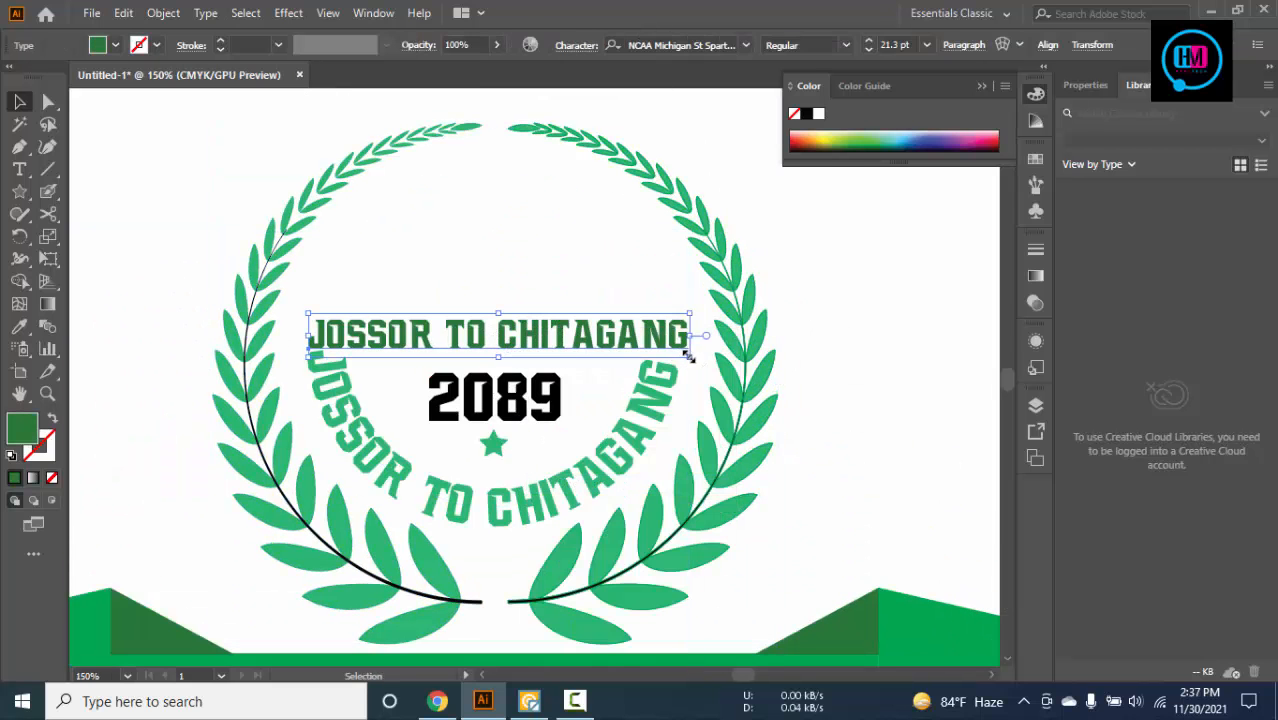
mouse_move(689, 357)
left_mouse_down()
mouse_move(707, 365)
mouse_move(690, 342)
mouse_move(706, 360)
left_mouse_up()
key("Left")
key("Left")
key("Left")
key("Up")
key("Up")
key("Up")
key("Right")
key("Right")
key("Right")
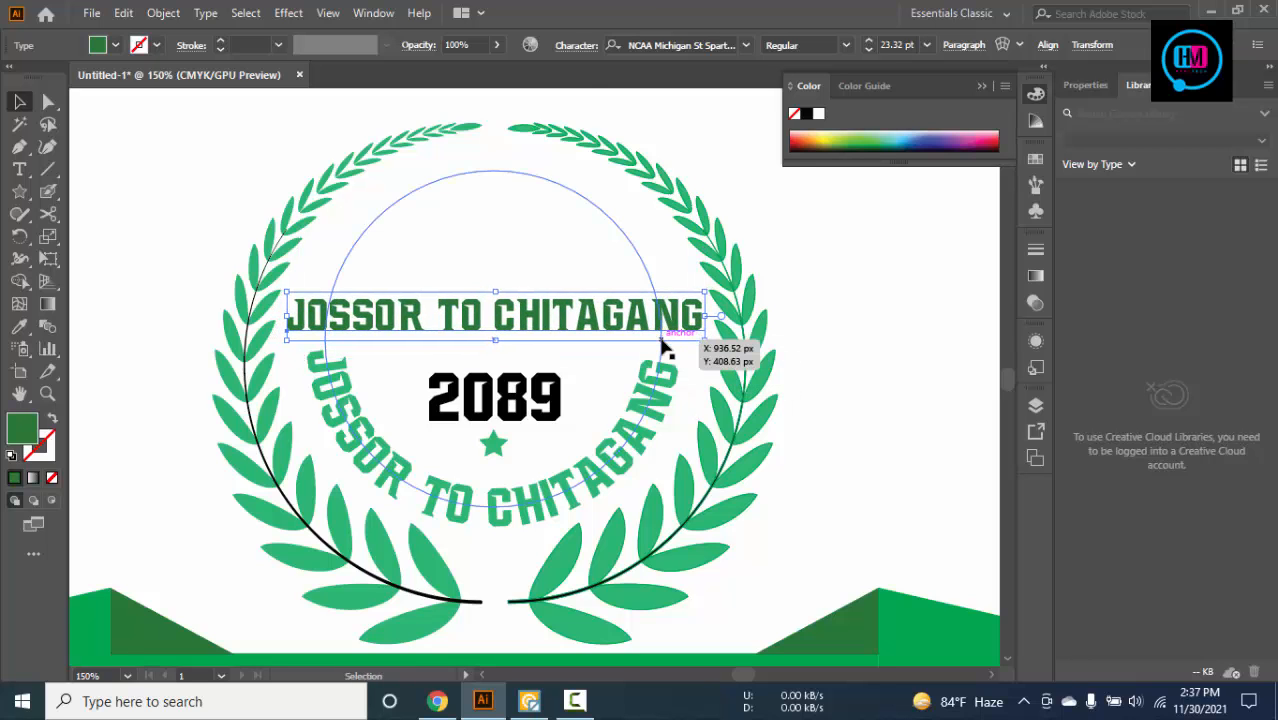
scroll(661, 340, "down", 2)
left_click(734, 298)
Cut the open book icon, both pages and cover, from the reference badge and paste it over the new wreath
left_click_drag(252, 305, 379, 322)
left_click(203, 369)
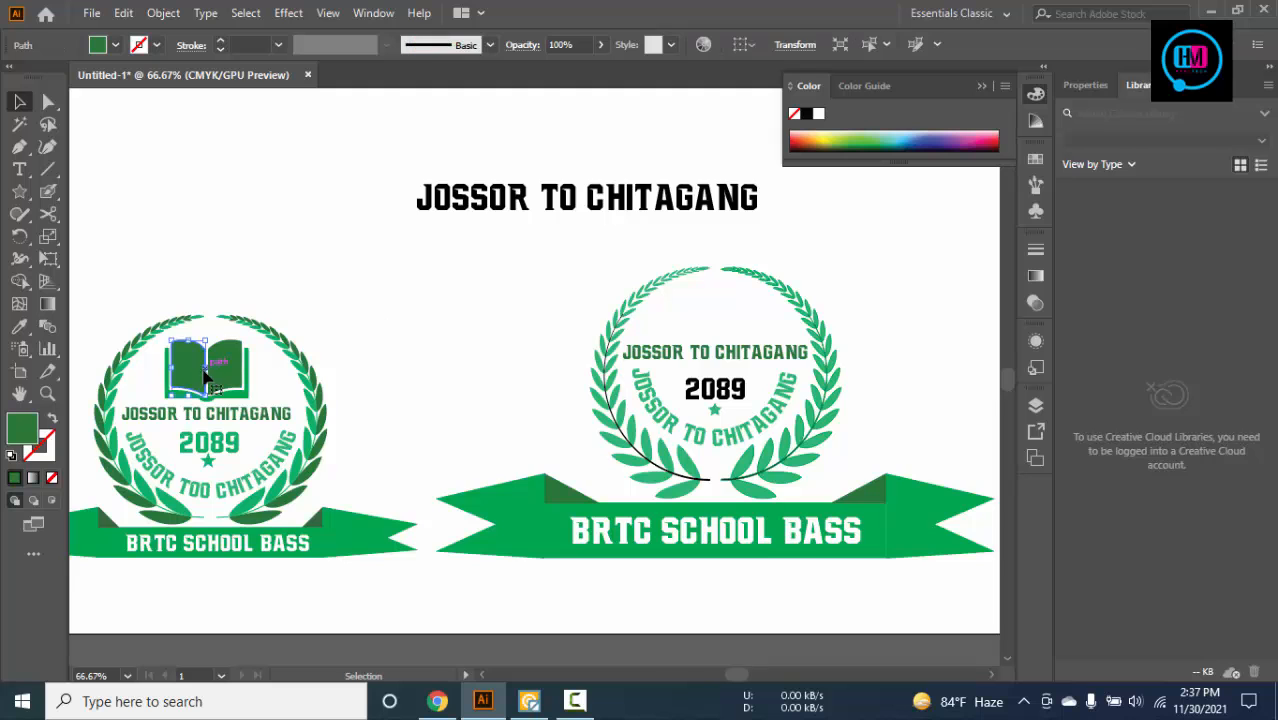
scroll(205, 375, "up", 4)
left_click(352, 463, "shift")
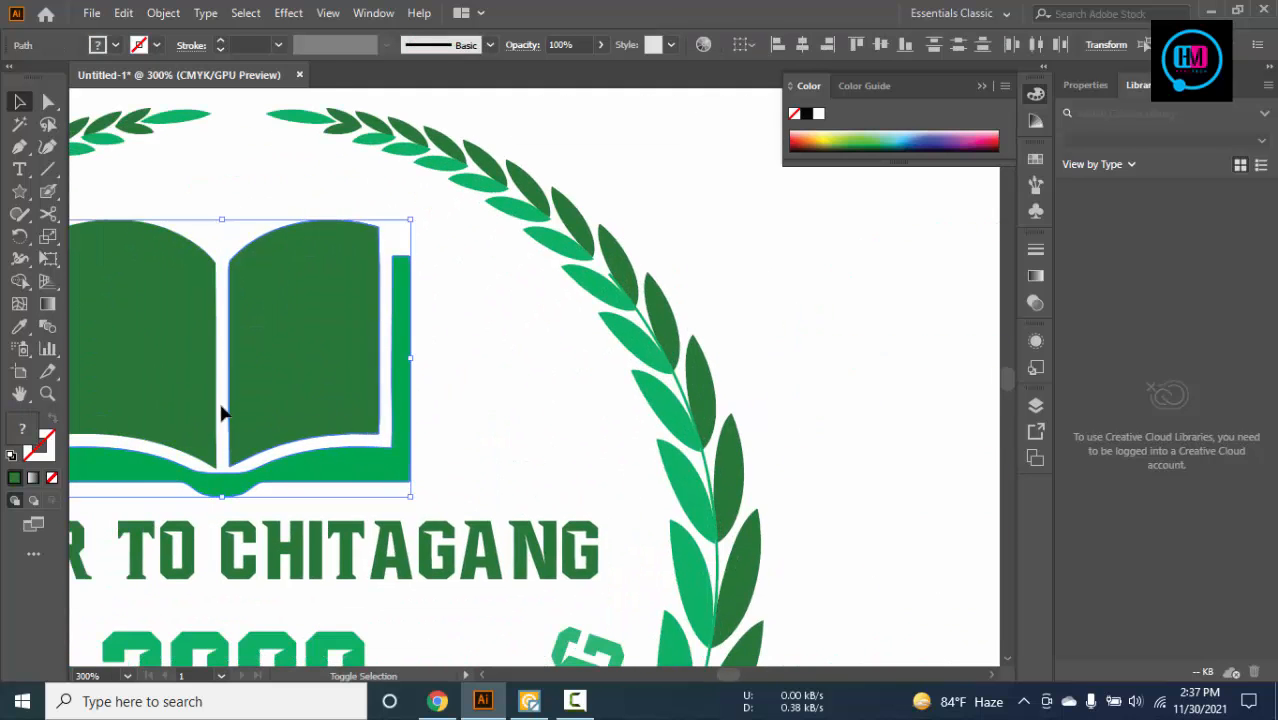
key("ctrl+x")
scroll(237, 388, "down", 3)
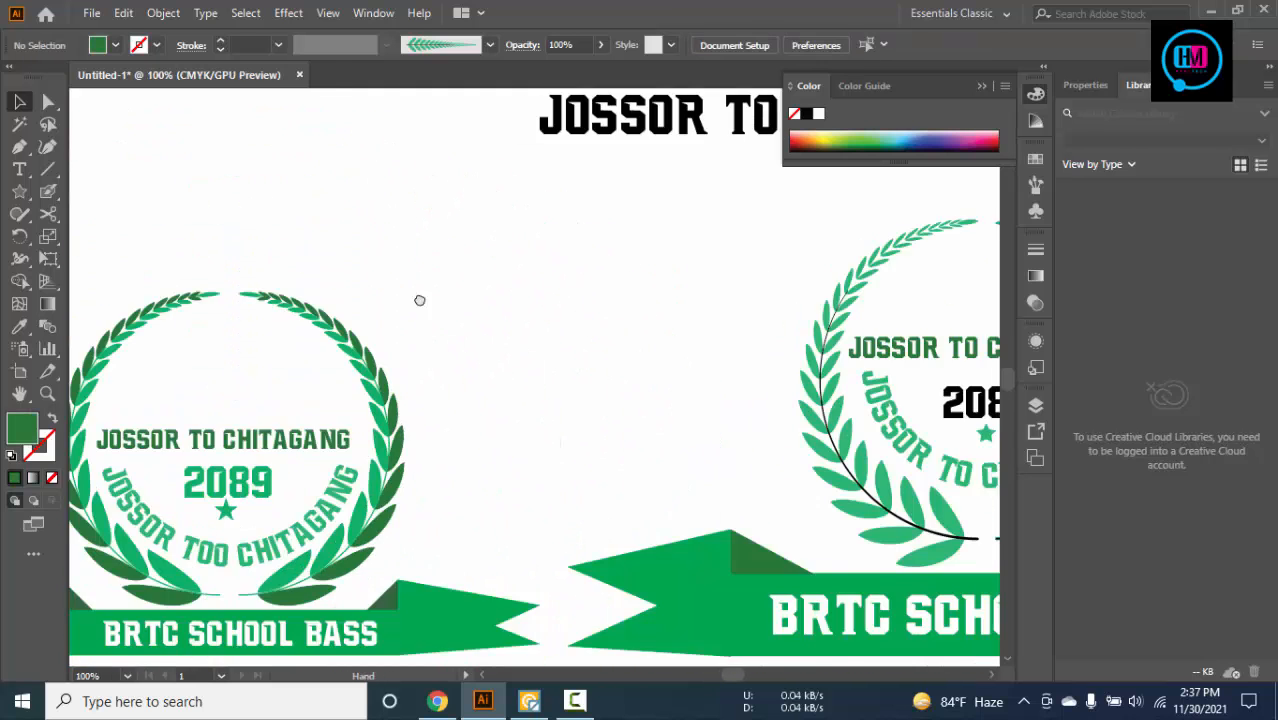
left_click_drag(676, 270, 131, 307)
key("ctrl+v")
key("v")
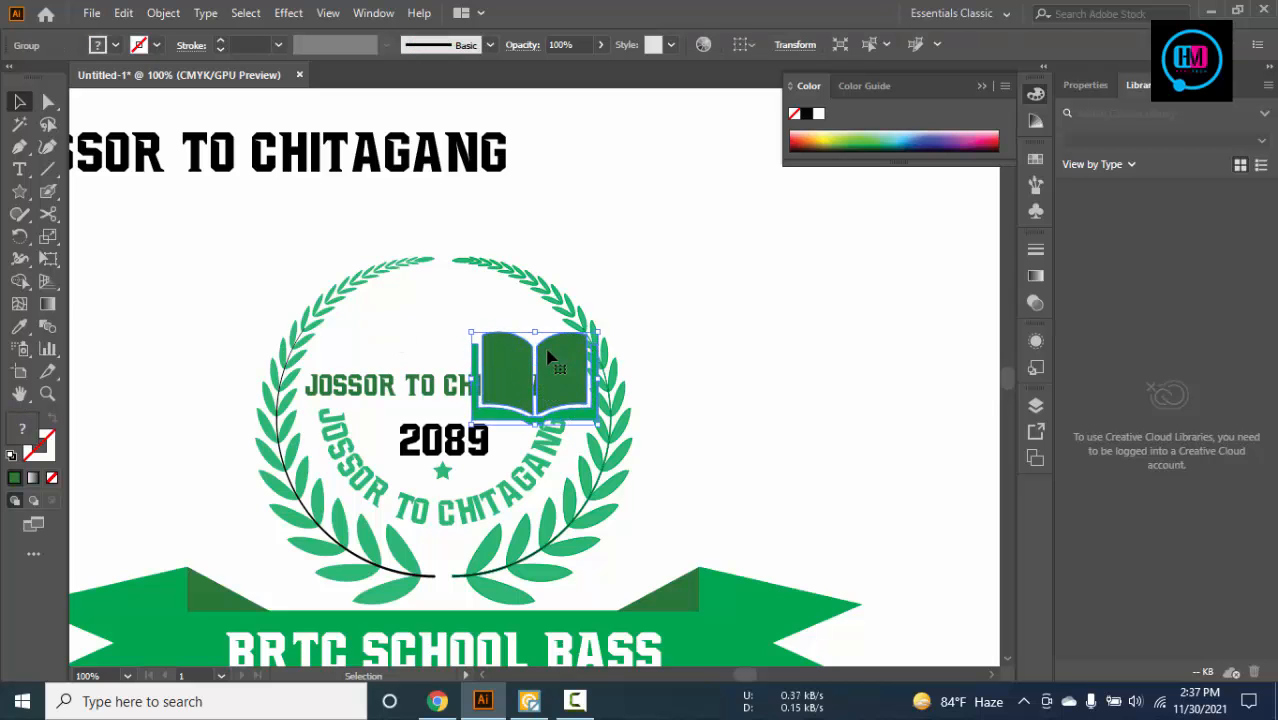
Scale the book icon down and centre it inside the wreath above the straight JOSSOR TO CHITAGANG text
scroll(548, 350, "up", 2)
left_click_drag(645, 313, 615, 340)
left_click_drag(555, 382, 365, 270)
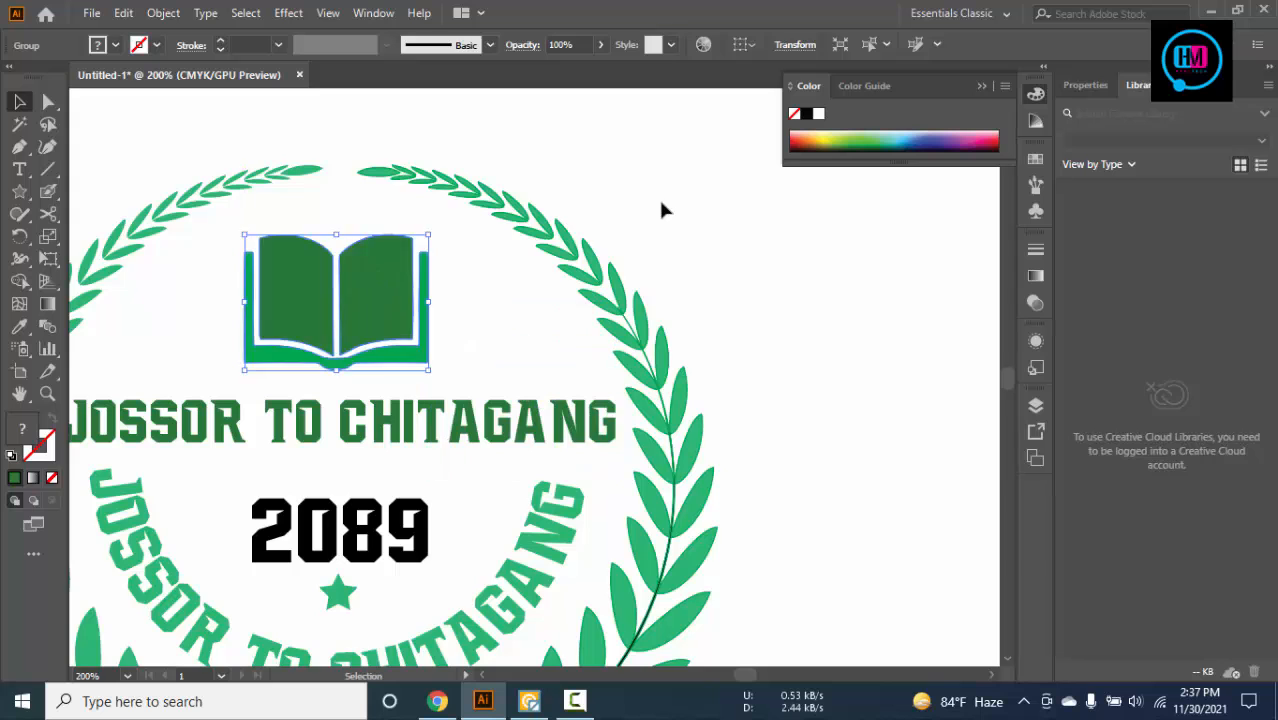
left_click(659, 208)
Ungroup the new wreath and its right half into separate leaf groups
scroll(688, 294, "down", 3)
left_click_drag(773, 344, 758, 279)
scroll(676, 258, "up", 3)
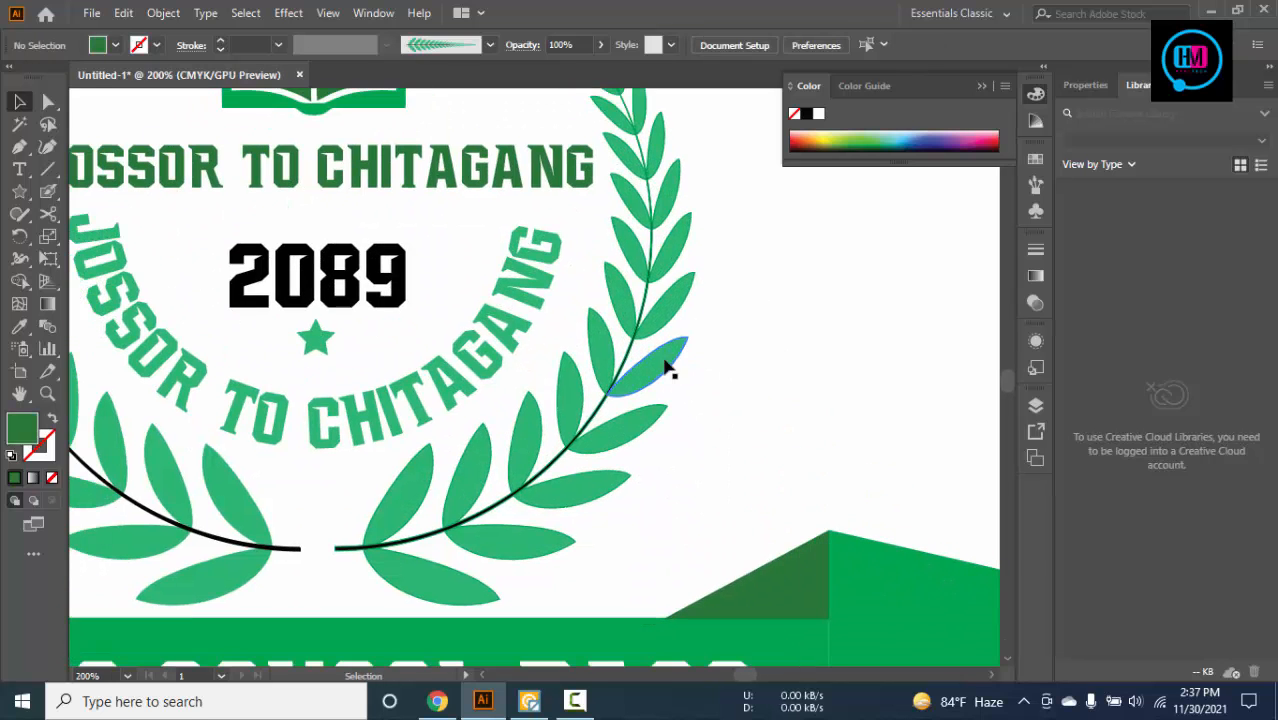
right_click(670, 365)
left_click(718, 188)
left_click(652, 380)
right_click(652, 380)
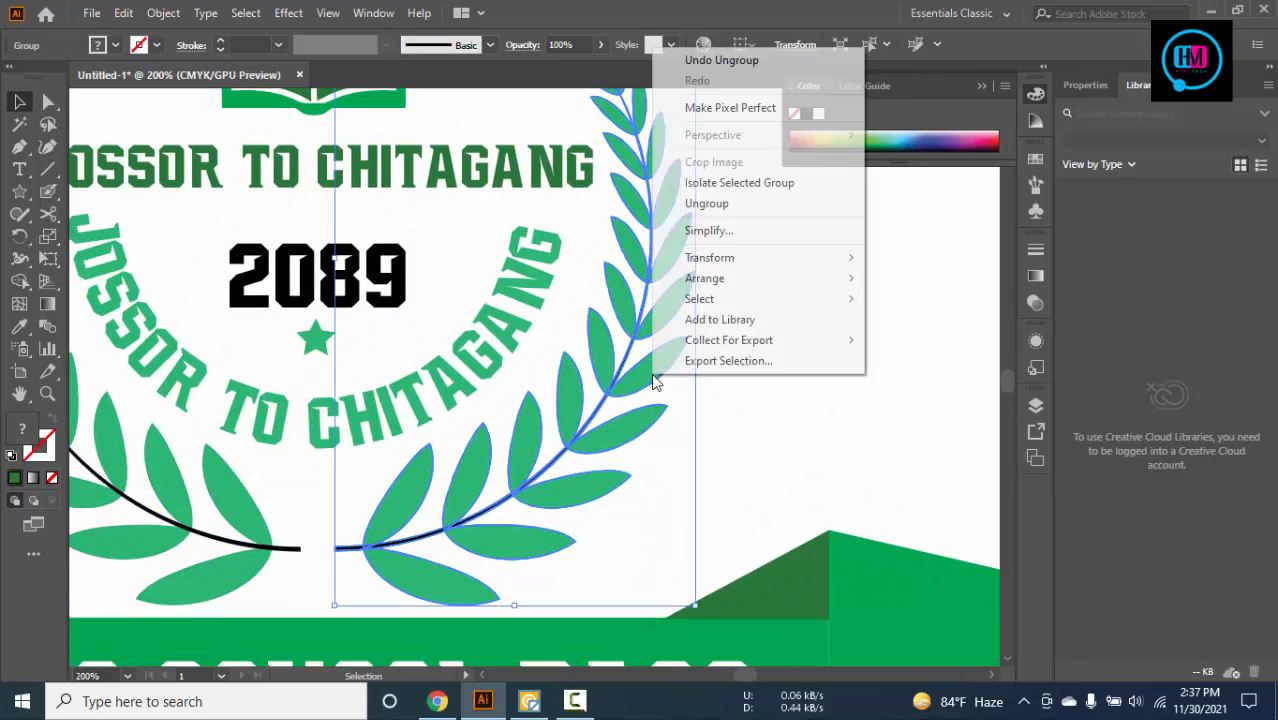
left_click(712, 283)
Fill the outer leaves of the wreath's right half with the dark green
left_click(645, 390)
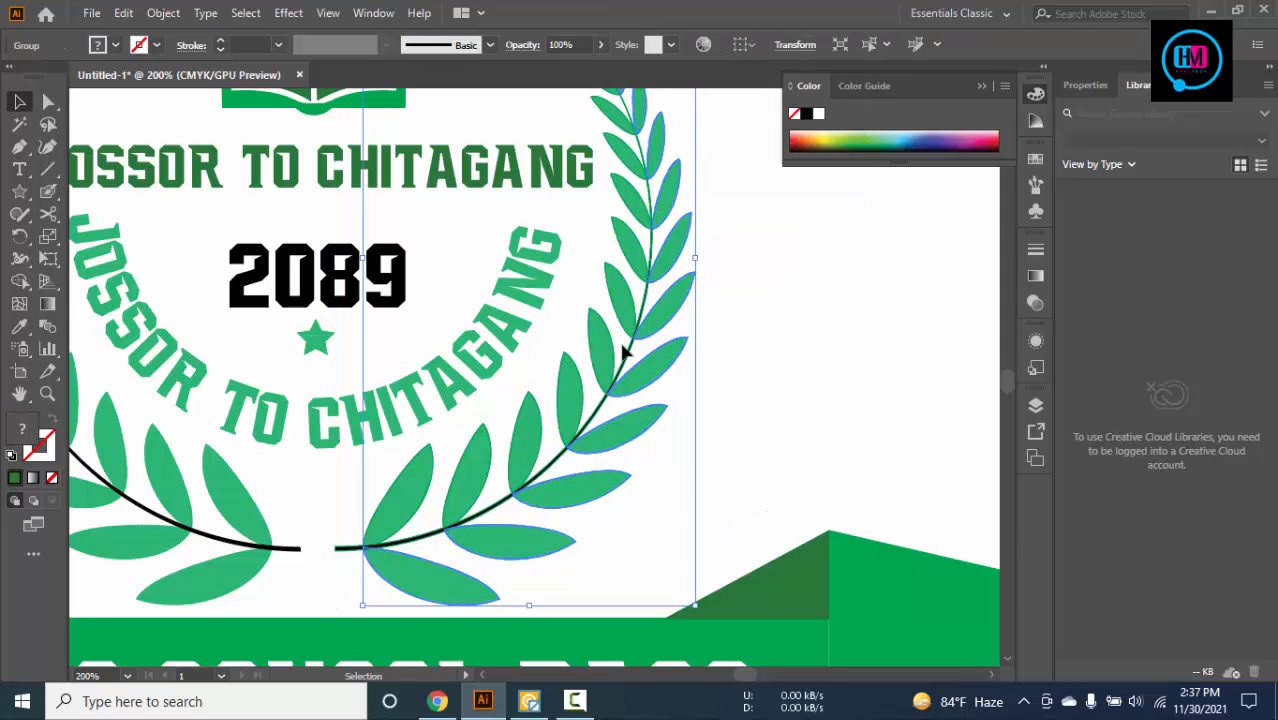
scroll(624, 350, "down", 3)
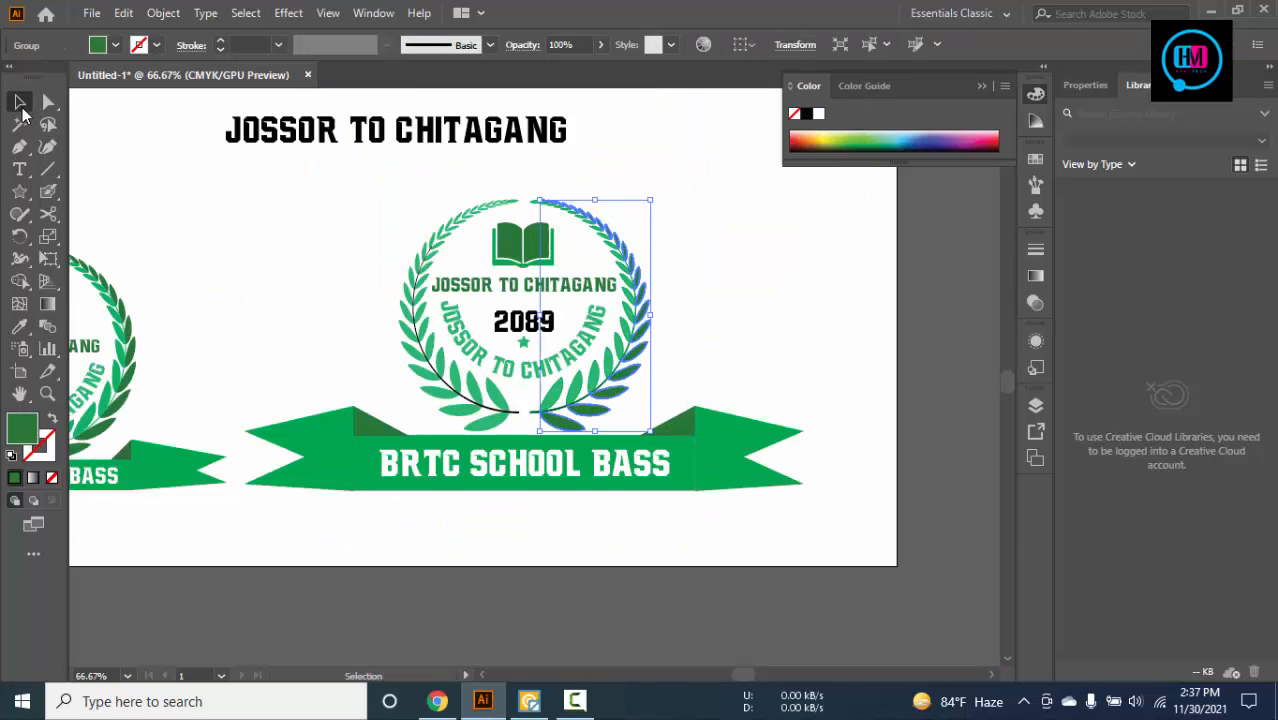
left_click(20, 104)
left_click(712, 210)
Ungroup the left half of the new wreath and check its selection
left_click(419, 353)
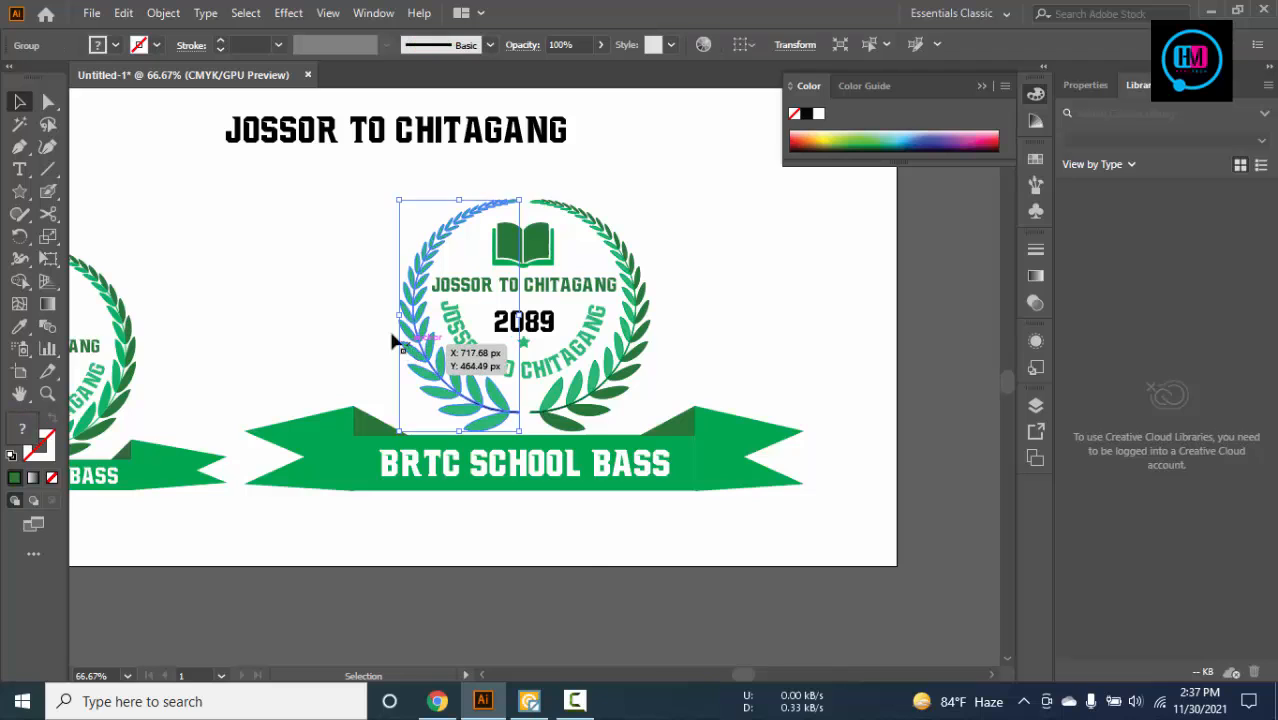
right_click(385, 323)
left_click(440, 479)
left_click(328, 325)
left_click(412, 342)
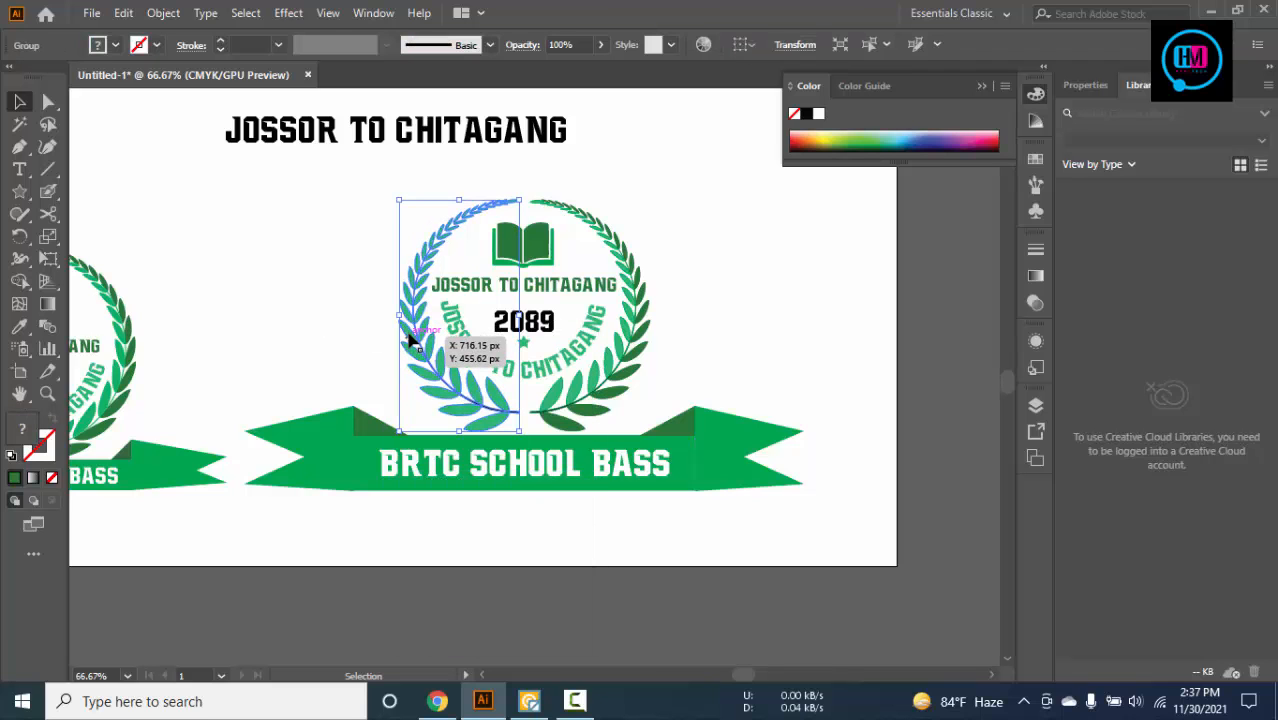
Try to recolour the wreath's left half with the Eyedropper and undo it
key("i")
key("ctrl+z")
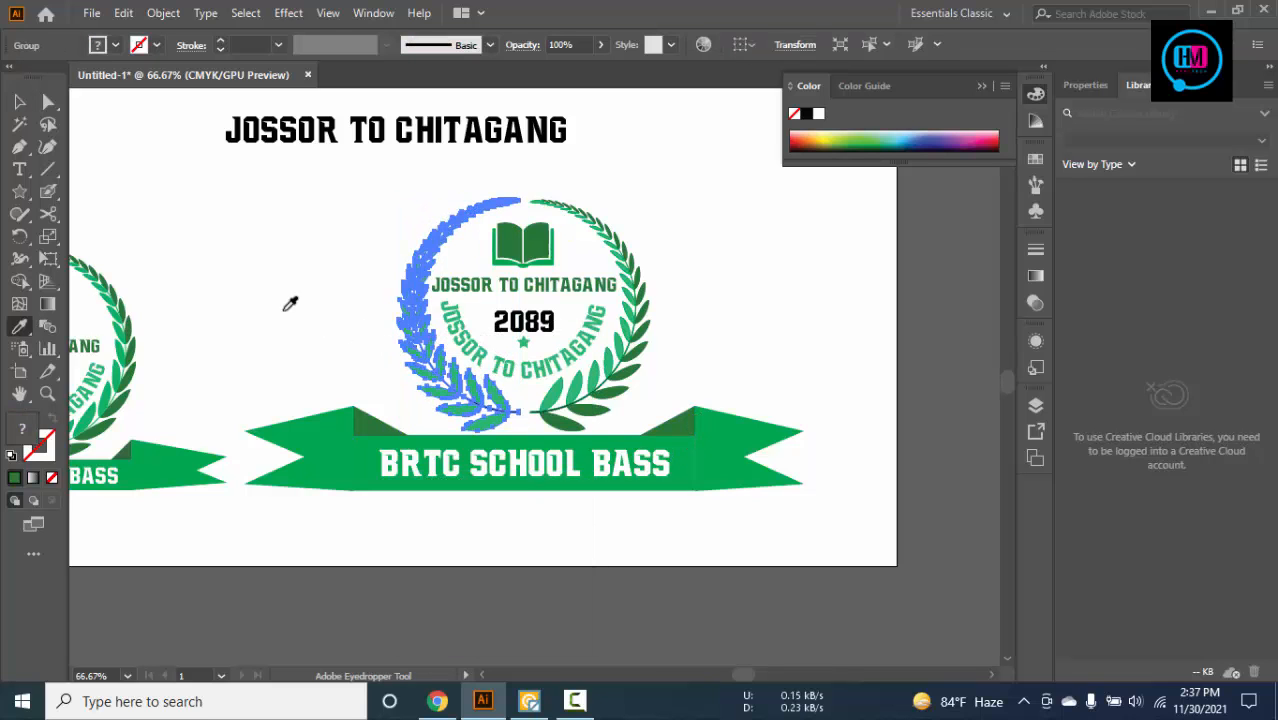
left_click(19, 102)
left_click(168, 161)
Isolate the left half of the wreath so its individual leaves can be edited
scroll(440, 296, "up", 2)
right_click(368, 346)
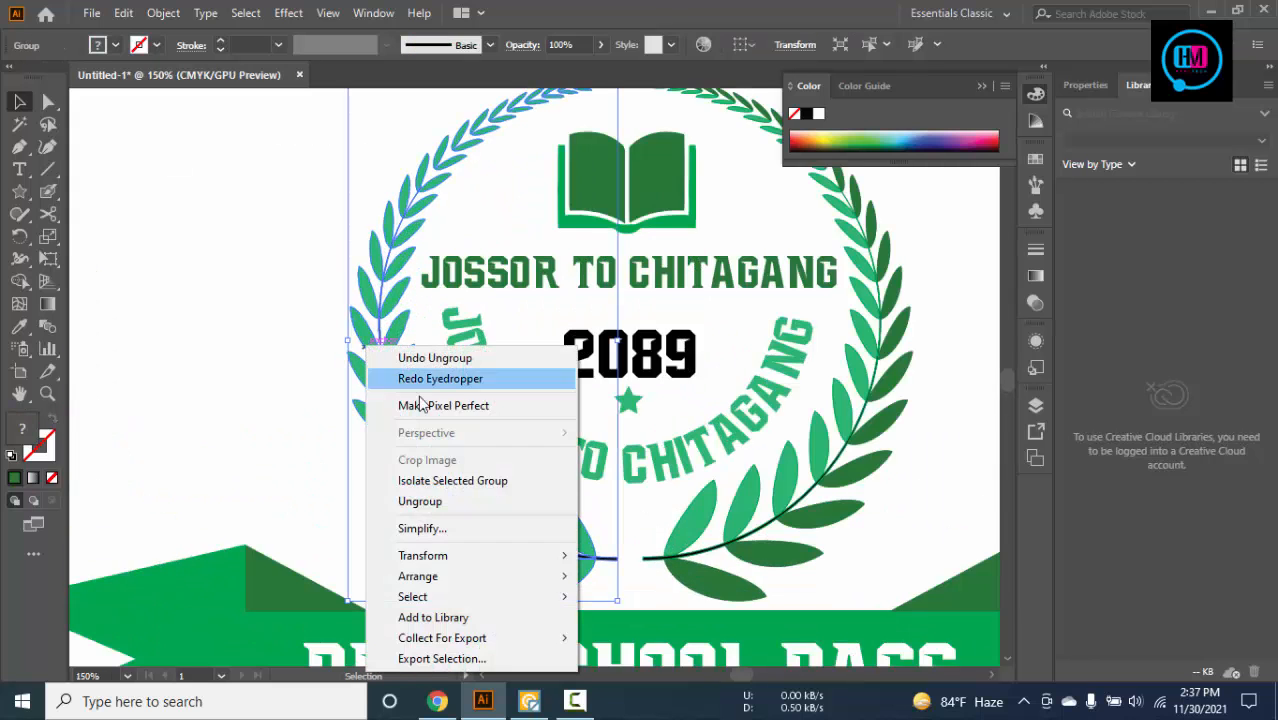
left_click(180, 354)
left_click(365, 332)
left_click(279, 300)
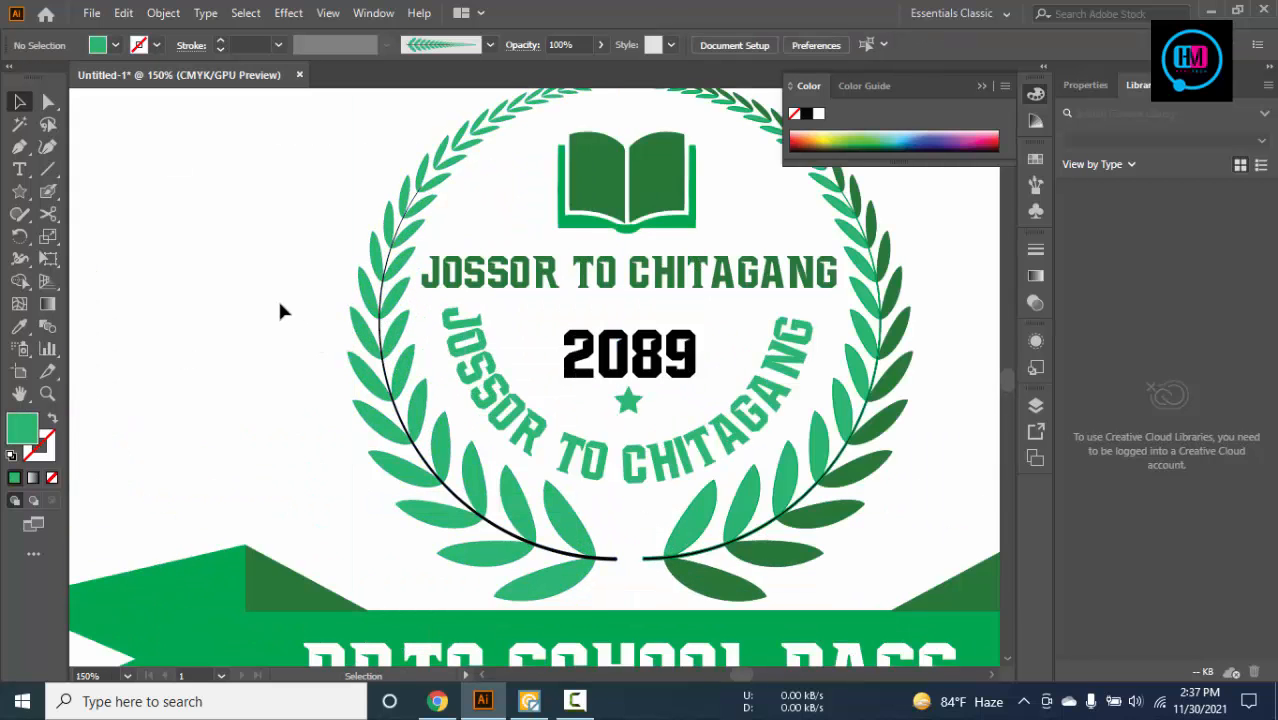
double_click(362, 331)
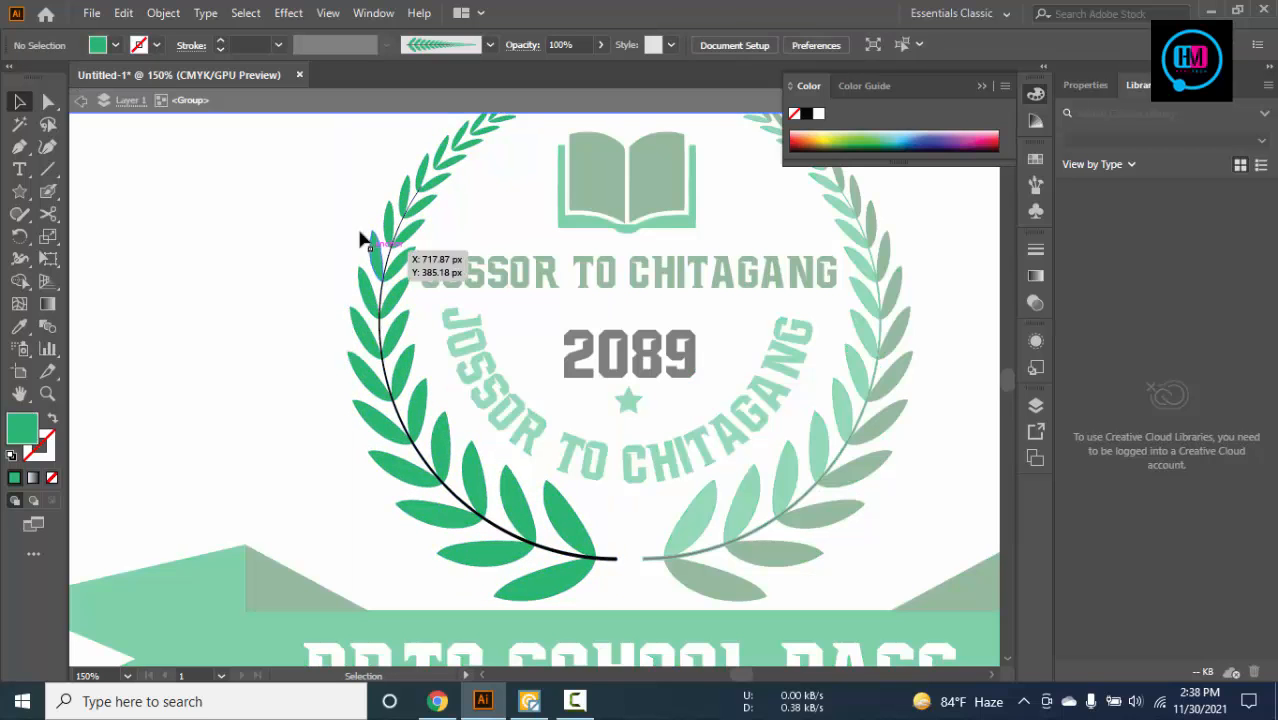
Fill the isolated left half of the wreath with a green swatch and leave isolation mode
left_click_drag(362, 240, 525, 665)
left_click(115, 45)
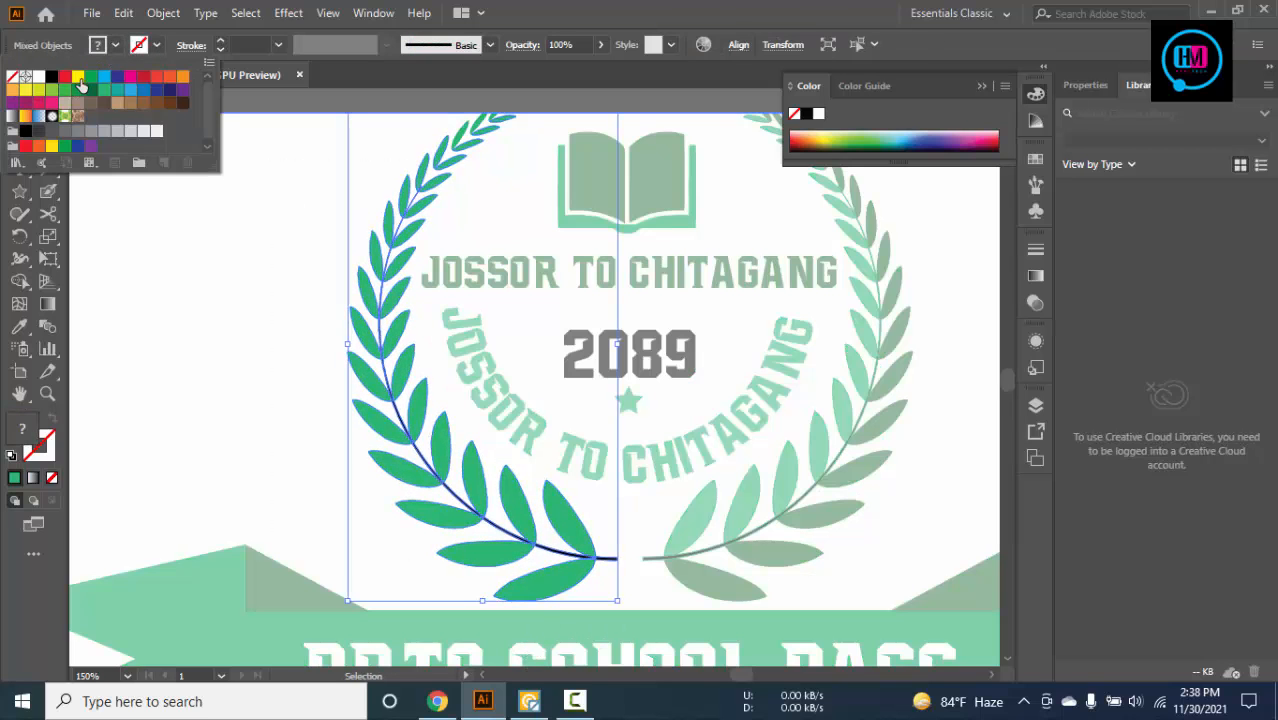
left_click(81, 84)
double_click(205, 308)
Delete the left half of the wreath
left_click(206, 305, "ctrl+alt")
left_click(206, 305, "ctrl+alt")
left_click(206, 305, "ctrl")
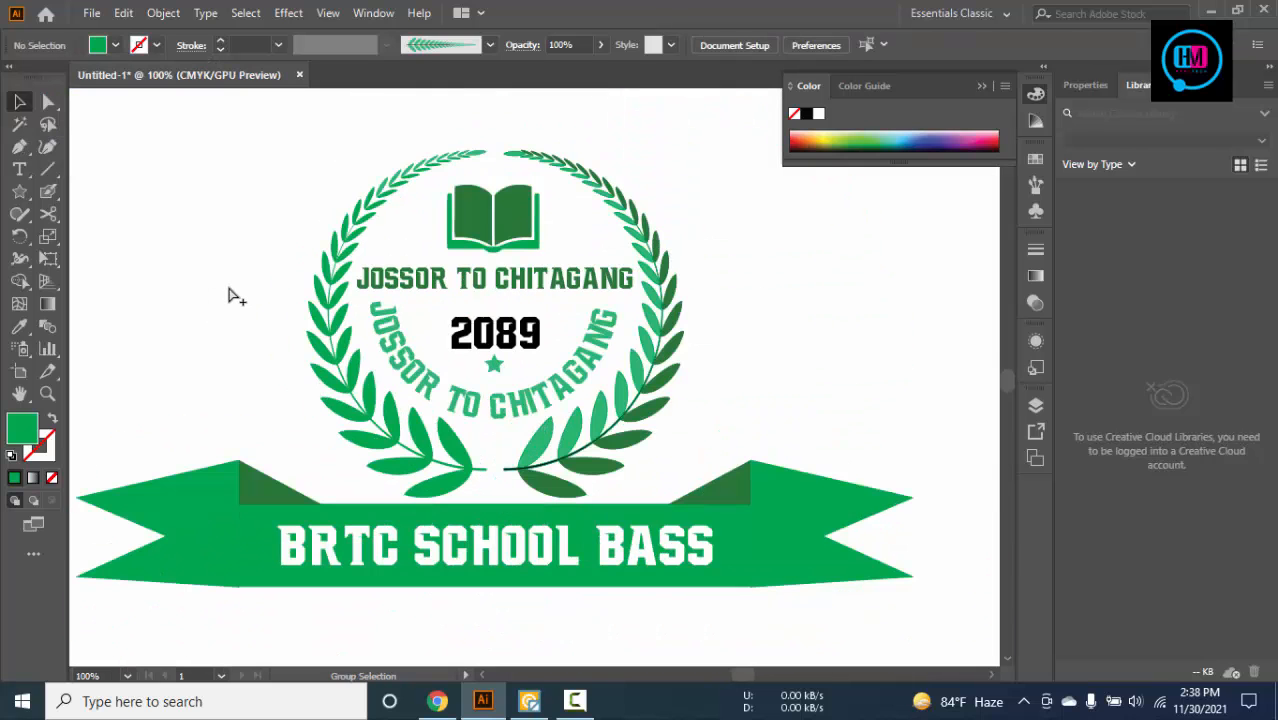
left_click(357, 385)
key("Delete")
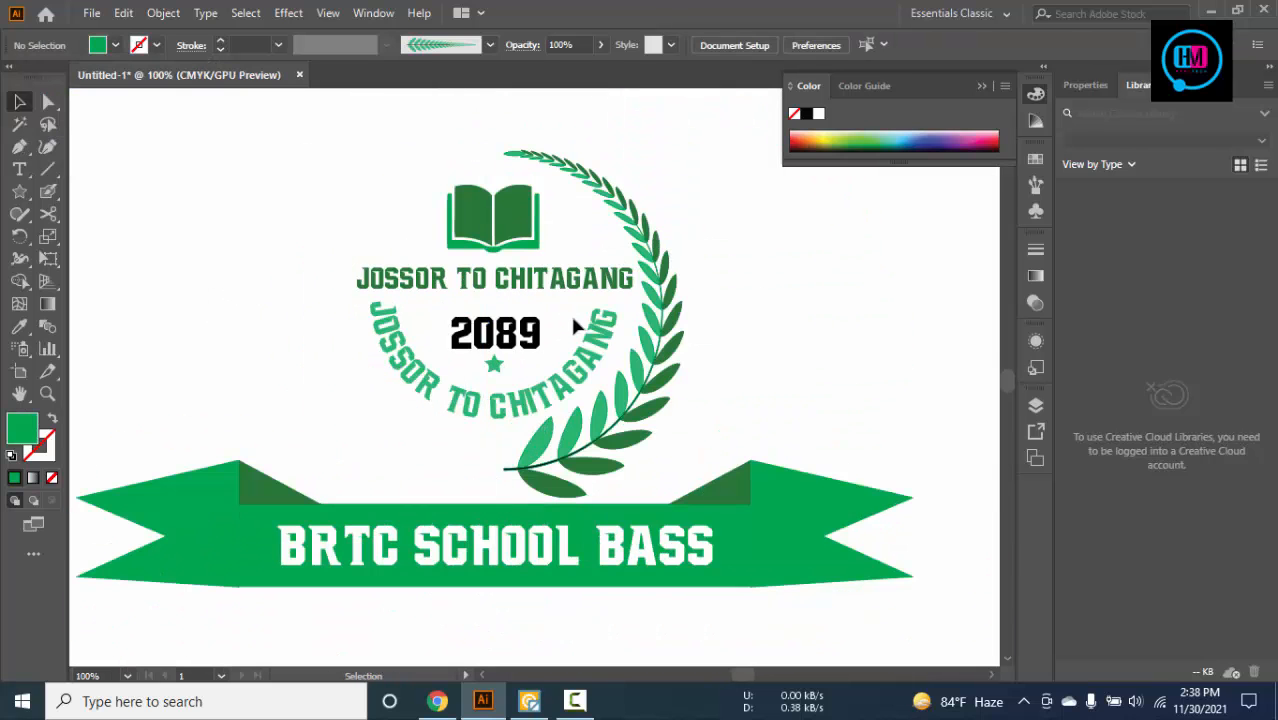
Try to select all leaves of the wreath's right half without the lettering inside it
left_click(657, 348)
key("a")
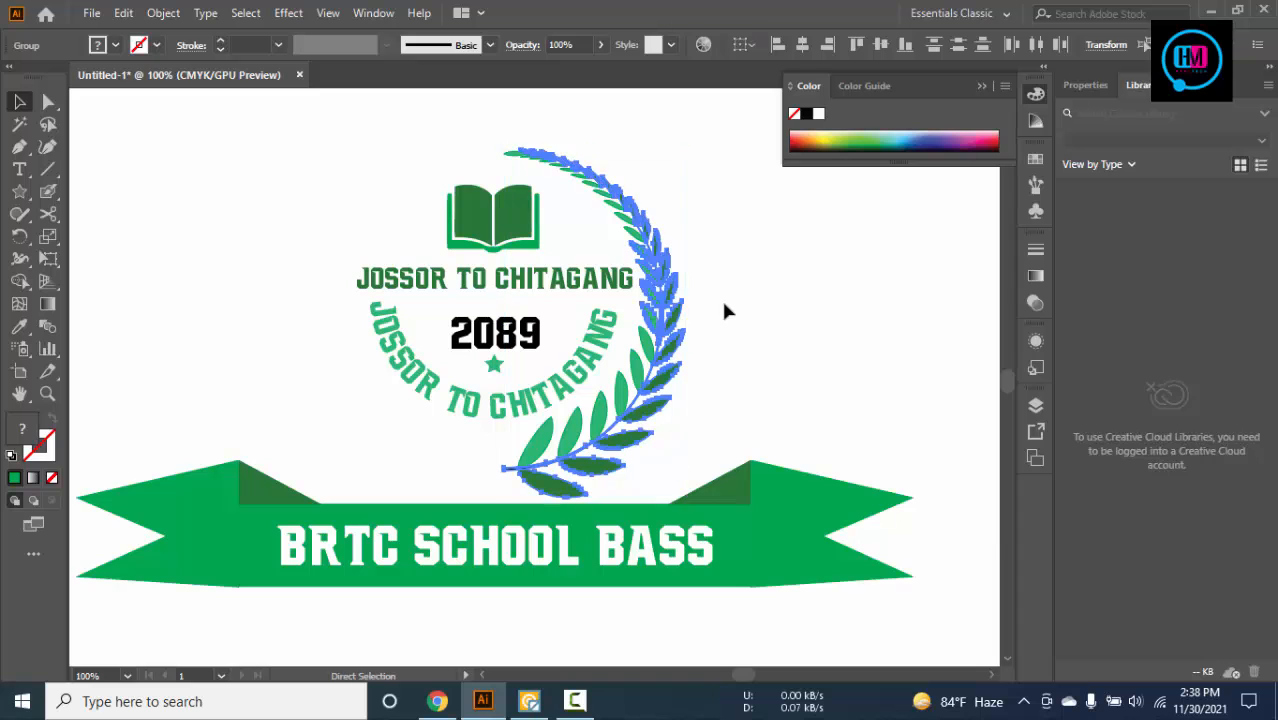
key("v")
left_click_drag(652, 130, 558, 221)
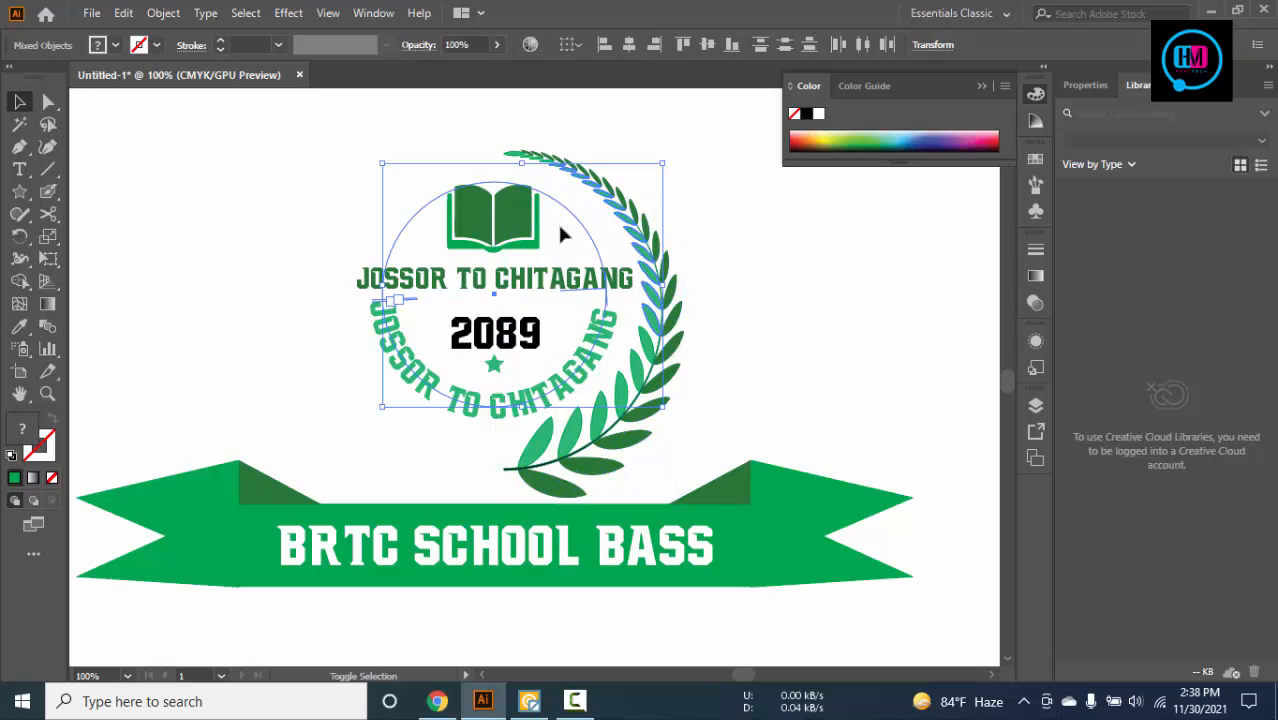
mouse_move(709, 150)
left_mouse_down()
mouse_move(650, 268)
mouse_move(643, 350)
left_mouse_up()
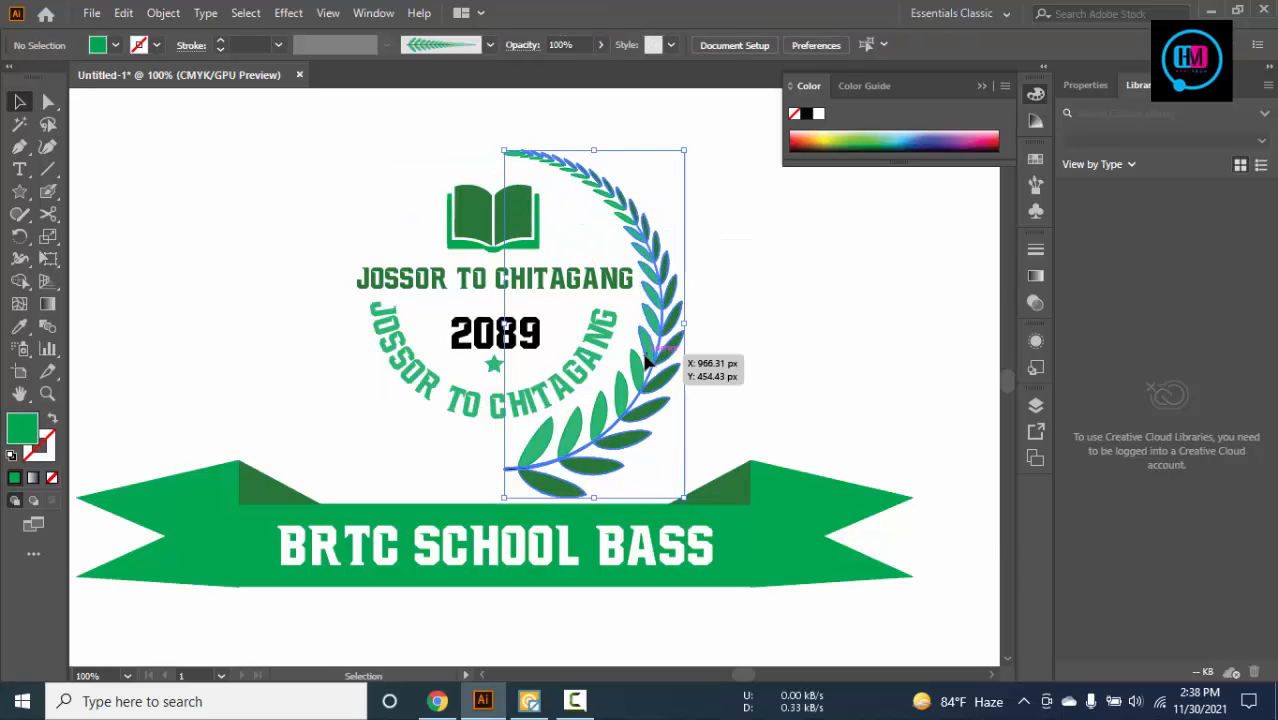
key("ctrl+x")
key("ctrl+z")
left_click(687, 334)
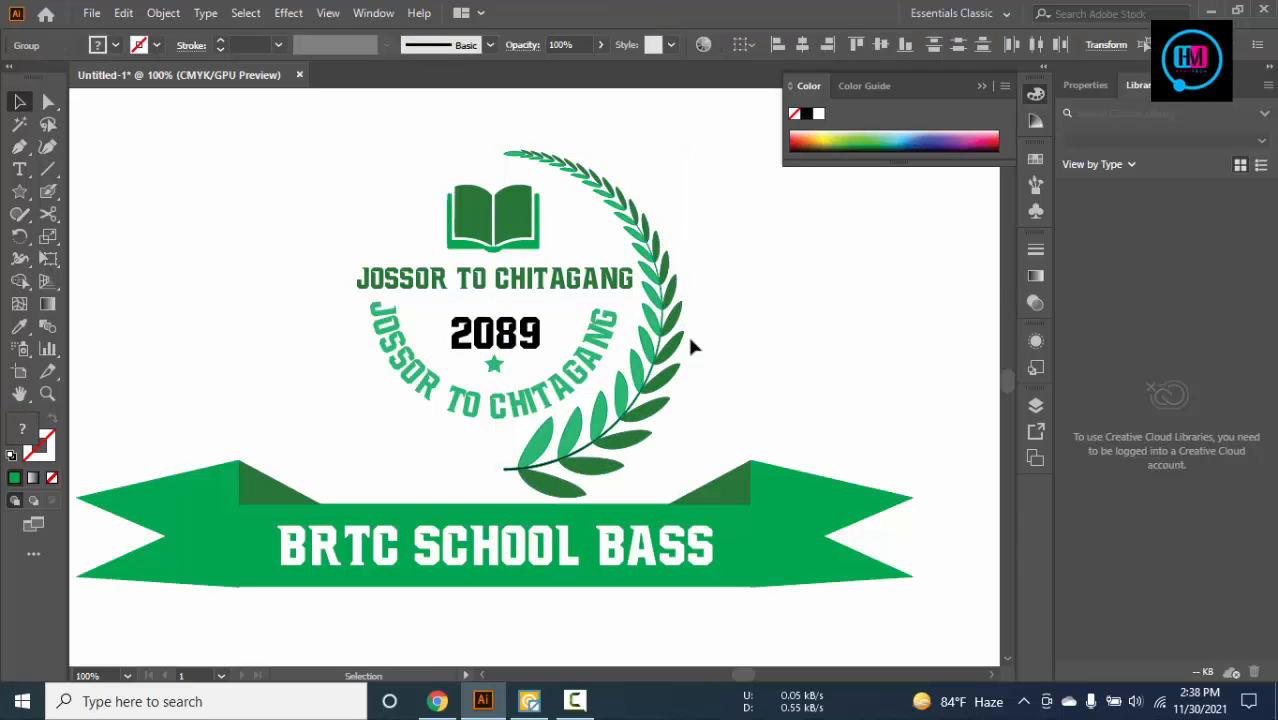
Temporarily hide the book, 2089, the star and both JOSSOR TO CHITAGANG texts inside the wreath
left_click_drag(236, 160, 495, 416)
key("Delete")
key("Delete")
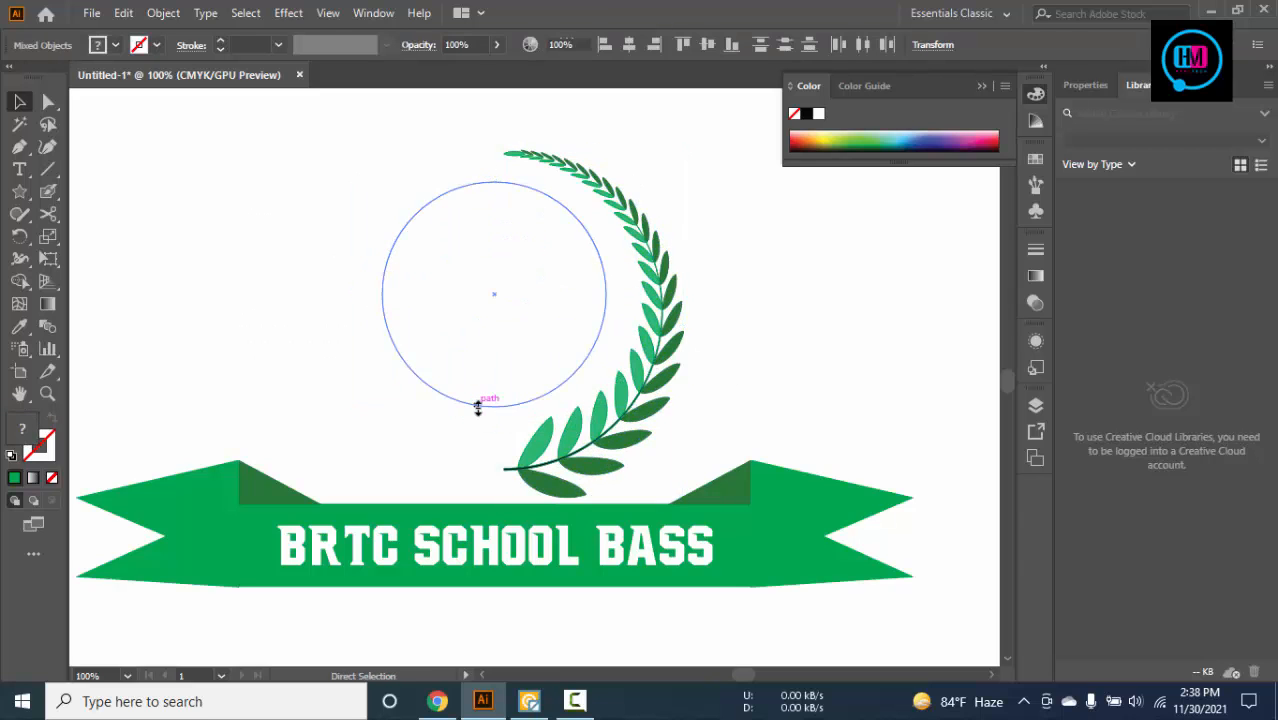
left_click(718, 489)
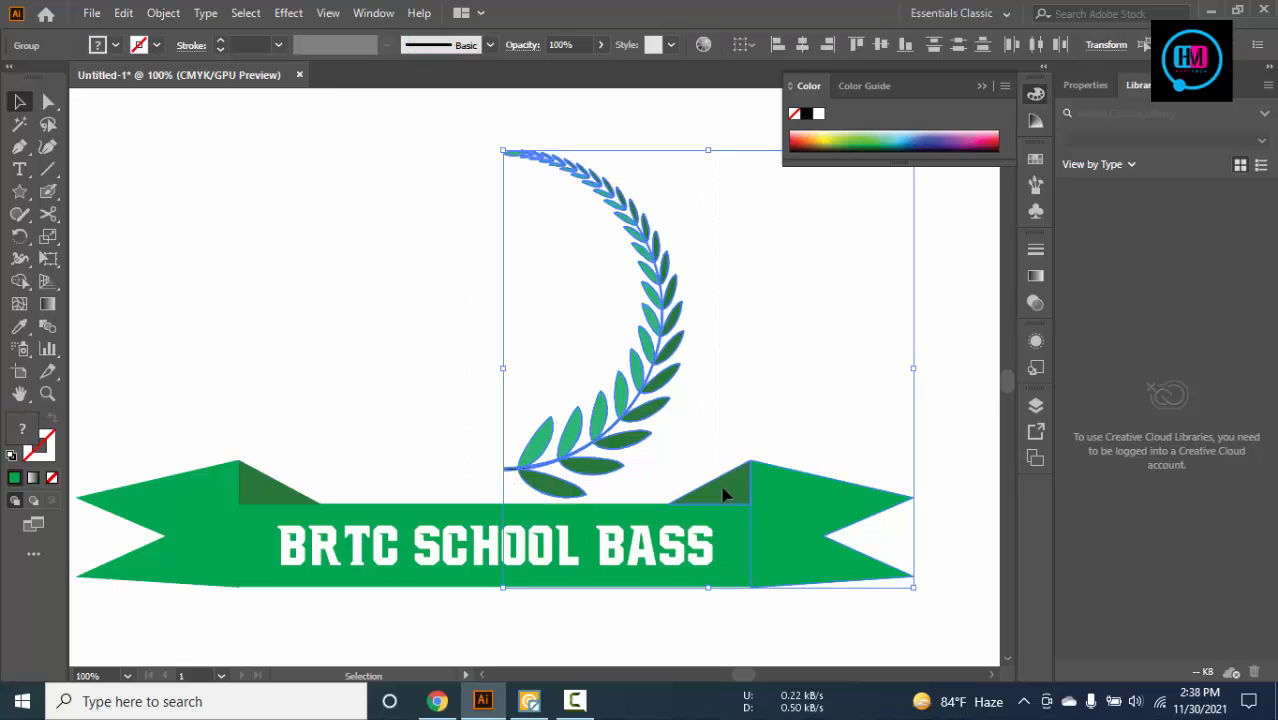
left_click(713, 308)
Group all leaves and the stem of the wreath's right half and show the hidden artwork again
left_click_drag(488, 455, 437, 468)
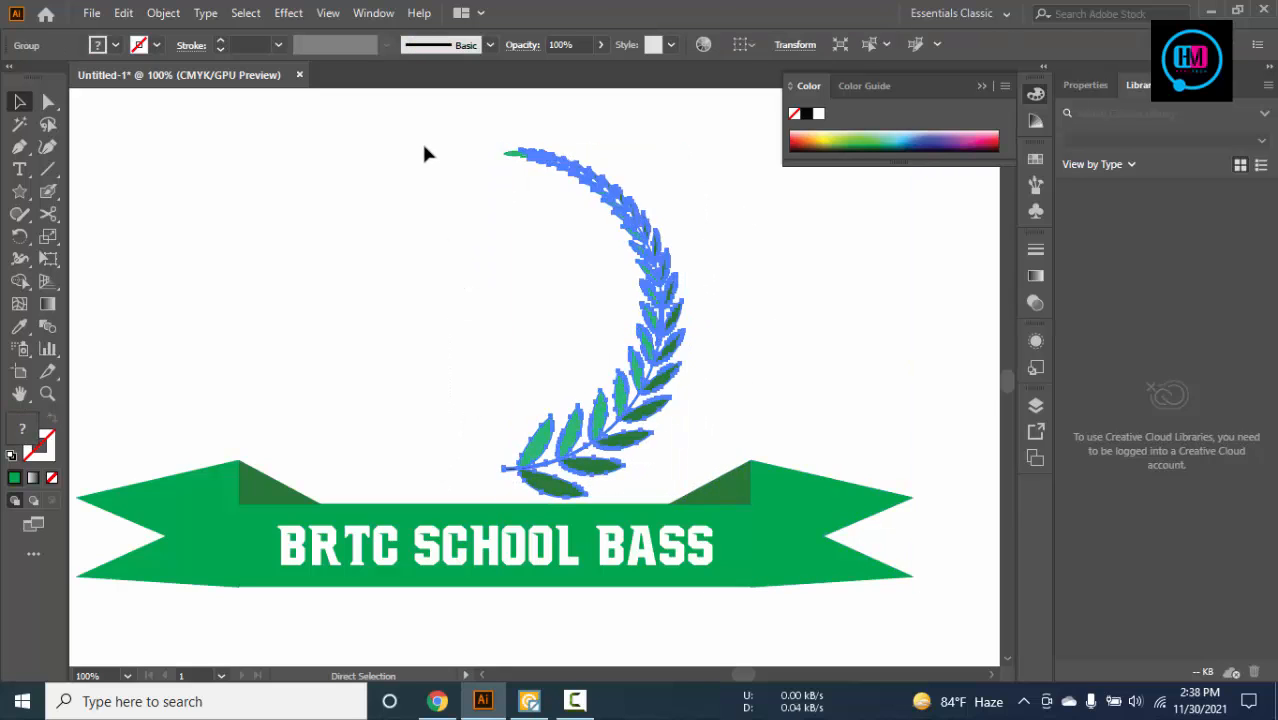
key("Delete")
key("ctrl+z")
left_click_drag(439, 128, 596, 177)
key("ctrl+c")
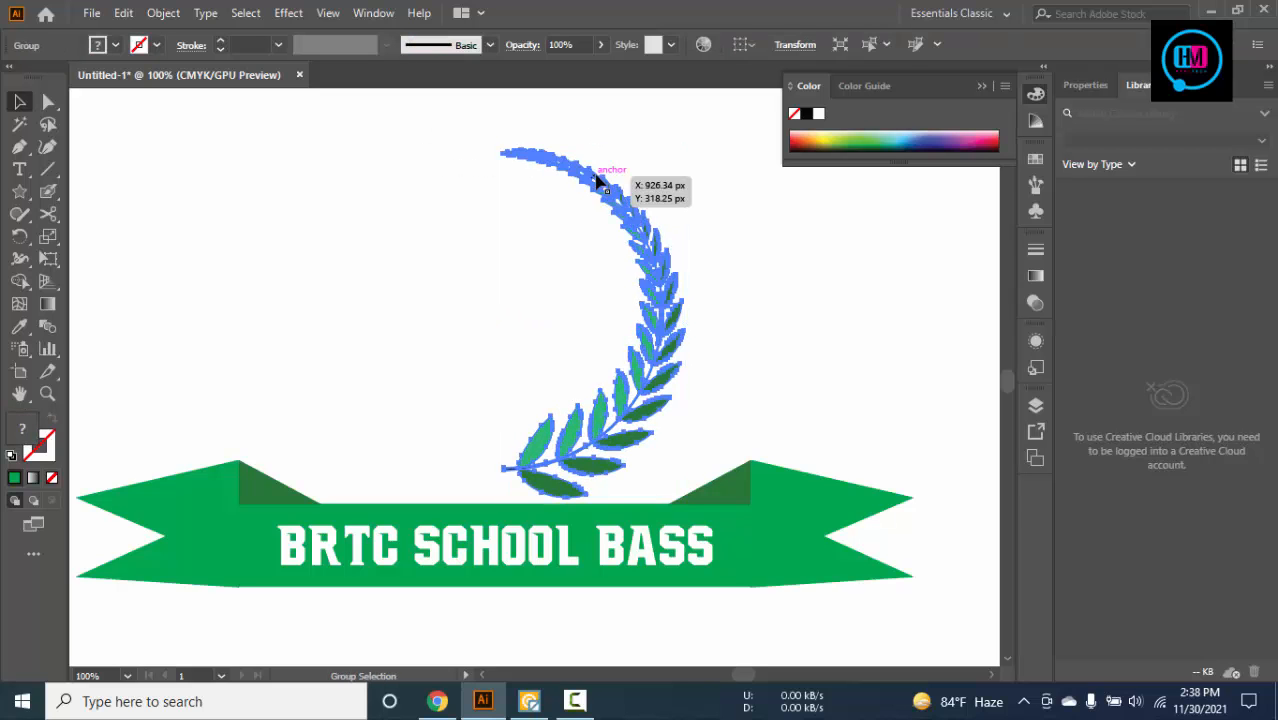
key("ctrl+alt+3")
left_click(716, 306)
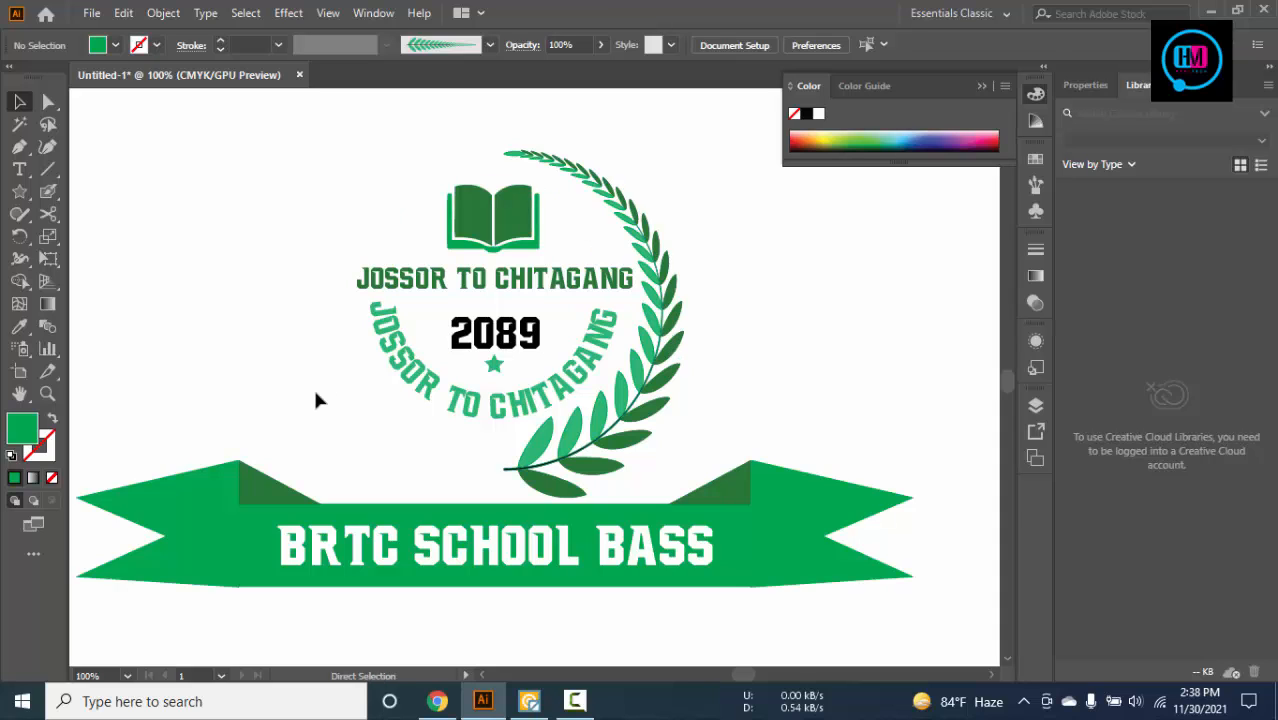
Reflect a copy of the wreath's right half across the vertical axis and place it opposite as the left half
right_click(638, 378)
mouse_move(730, 286)
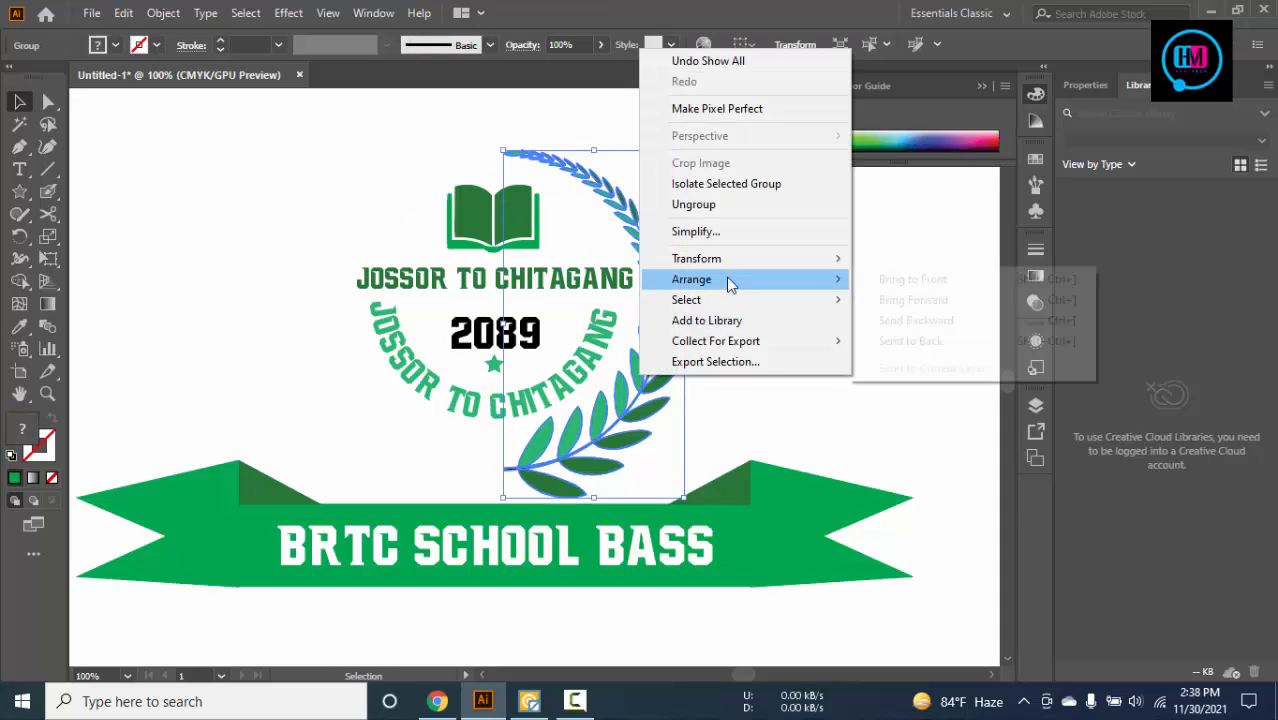
mouse_move(740, 262)
left_click(958, 348)
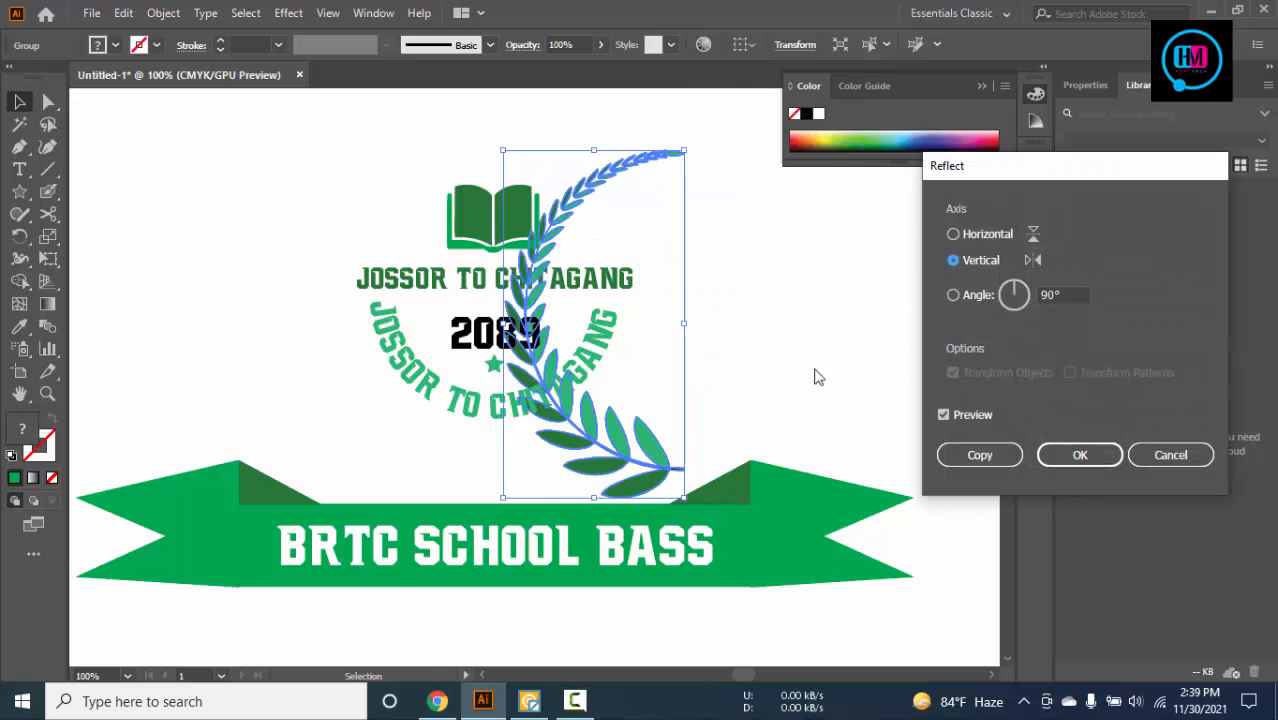
left_click(979, 457)
left_click_drag(530, 362, 310, 362)
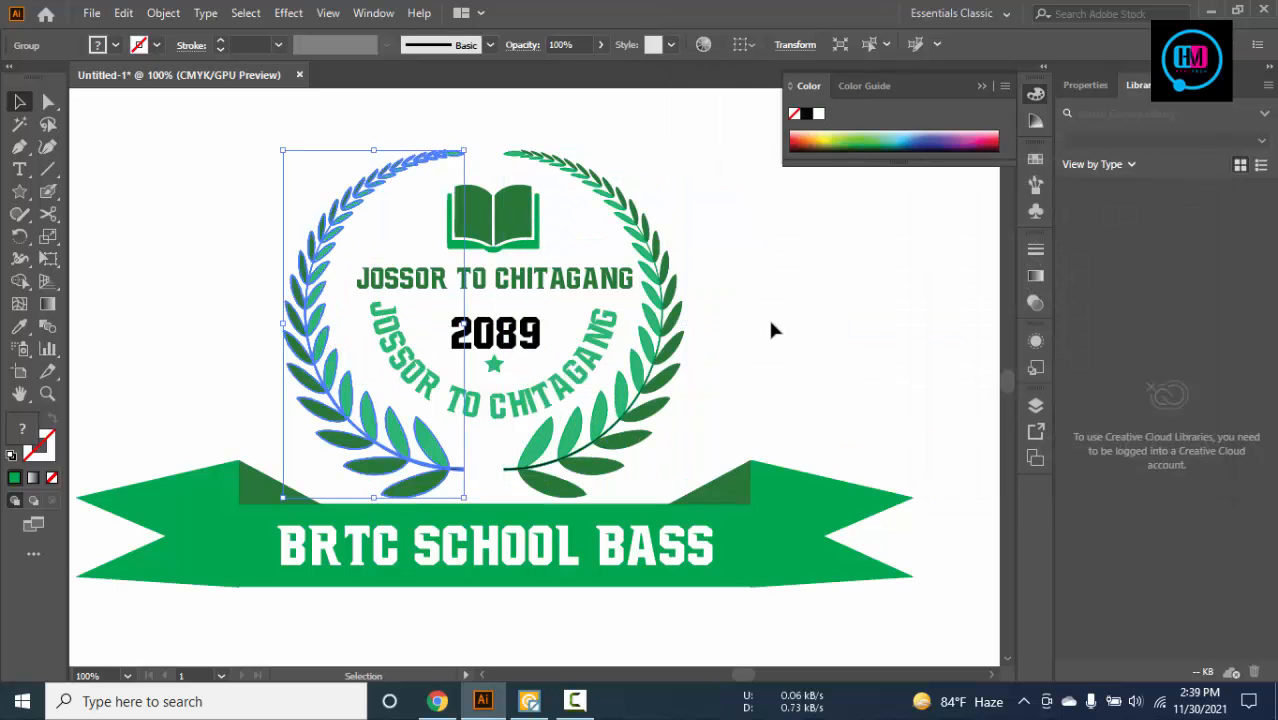
left_click(768, 317)
Nudge the mirrored left half horizontally toward the right half until only a narrow gap separates them
left_click(352, 390)
key("Right")
key("Right")
key("Right")
key("Right")
key("Right")
key("Right")
key("Right")
key("Right")
key("Right")
key("Right")
key("Right")
key("Right")
key("Right")
key("Right")
key("Right")
key("Right")
key("Right")
key("Right")
key("Right")
key("Right")
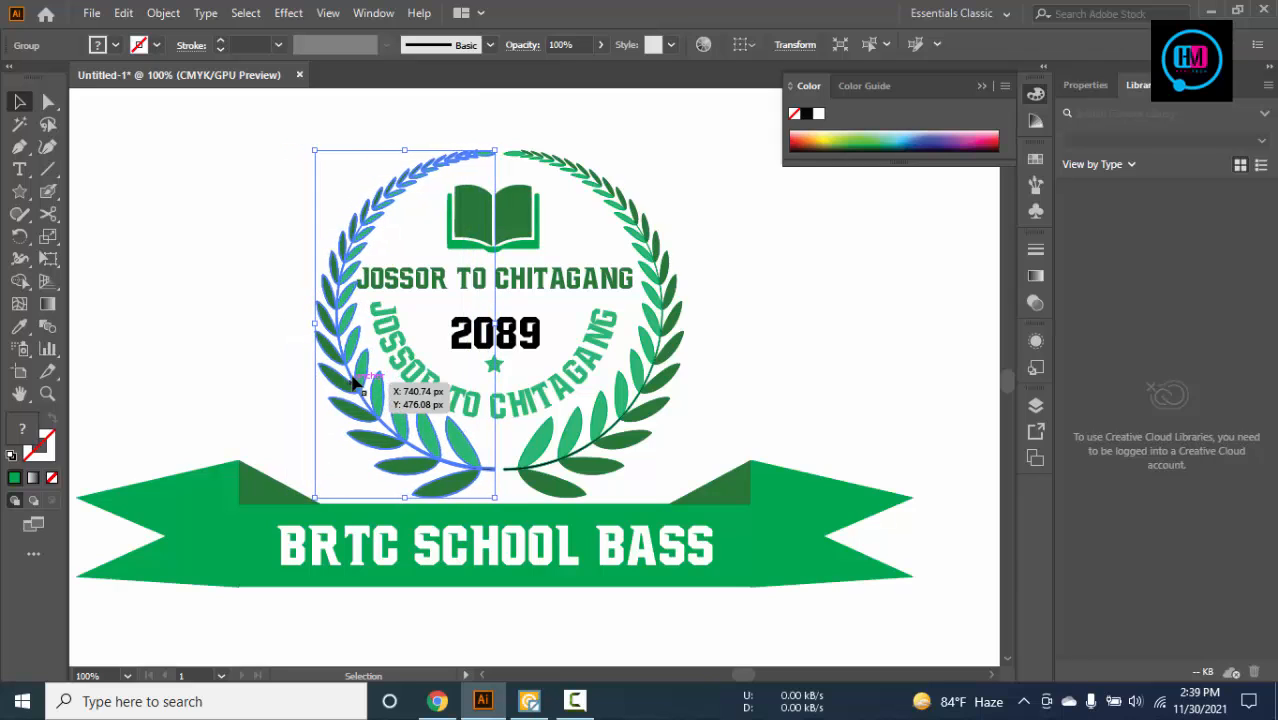
Group both halves of the wreath and place the group behind the other artwork
left_click(628, 419, "shift")
key("ctrl+g")
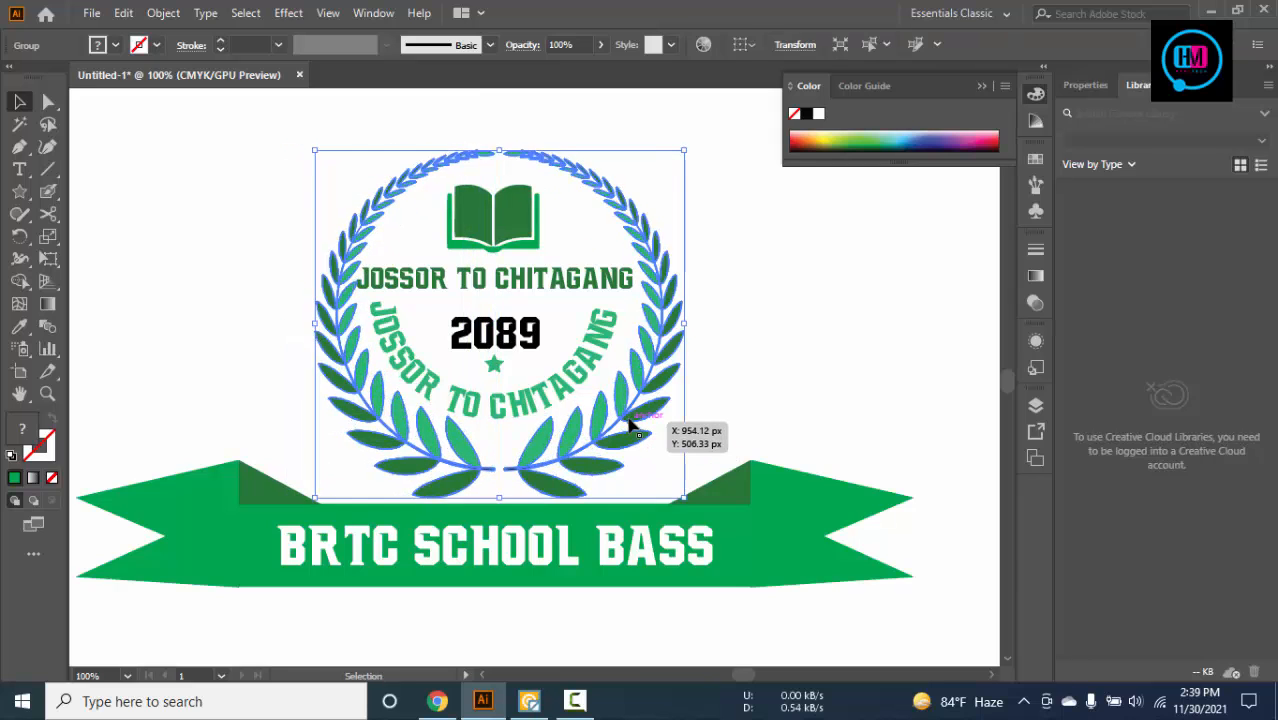
key("ctrl+x")
key("ctrl+b")
key("ctrl+shift+a")
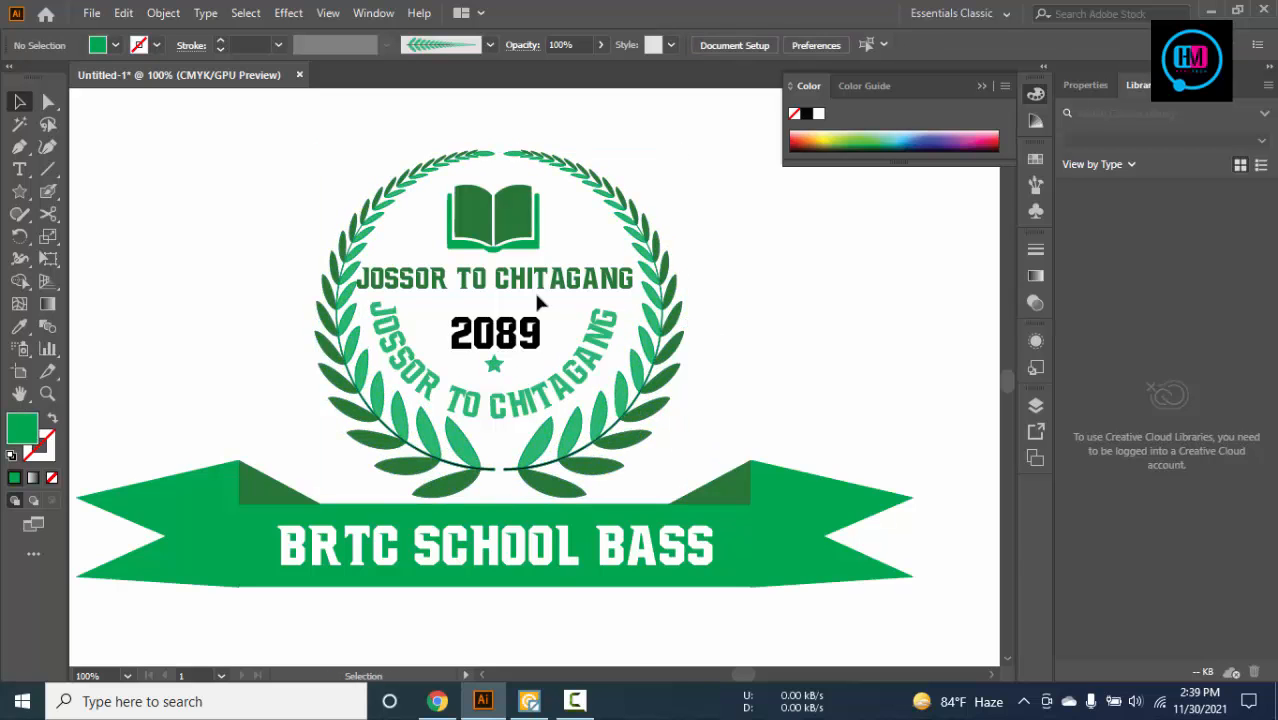
Scale the straight JOSSOR TO CHITAGANG text down to 22.35 pt and move it slightly lower
scroll(563, 289, "up", 2)
left_click(645, 295)
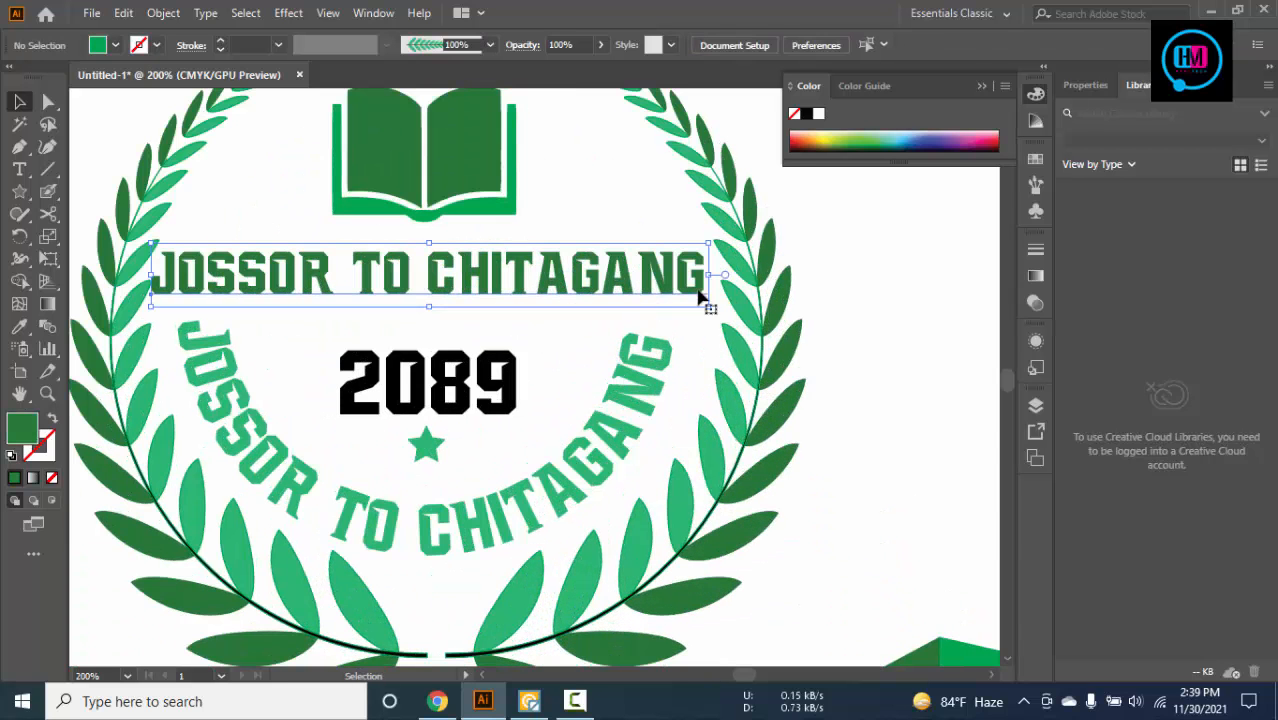
left_click_drag(707, 304, 696, 300)
left_click_drag(605, 279, 605, 286)
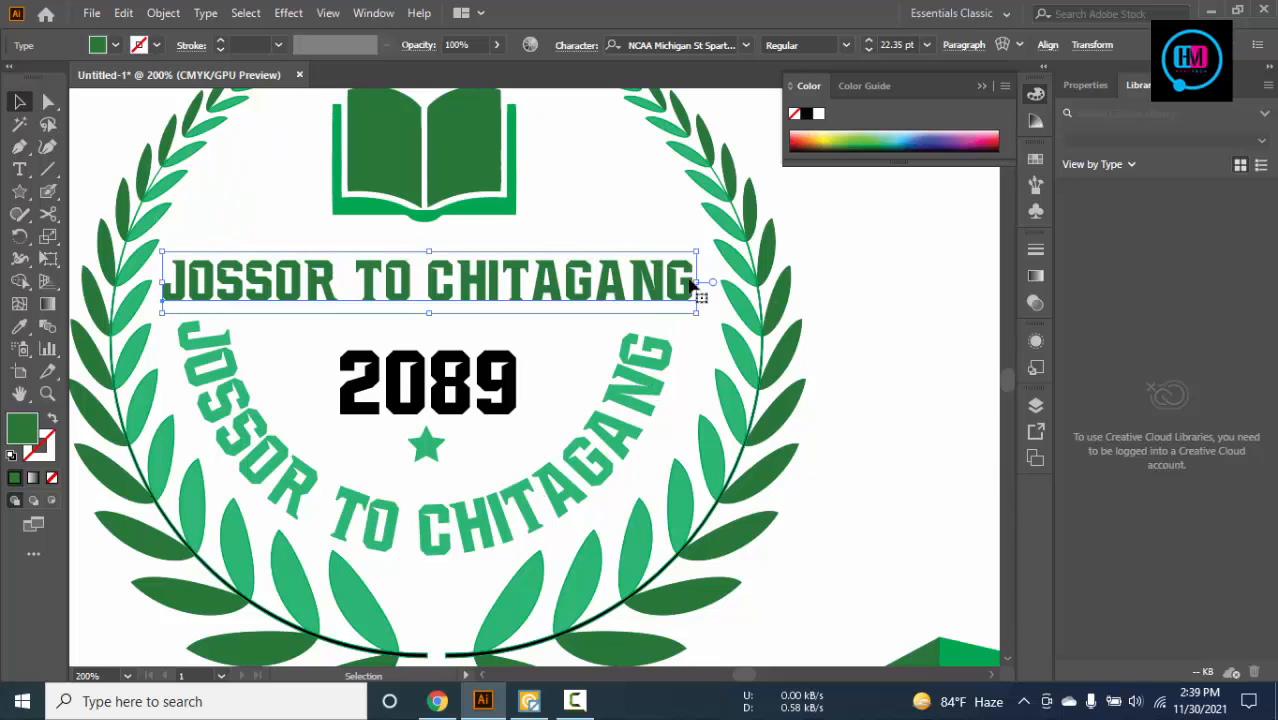
Rotate the curved JOSSOR TO CHITAGANG text slightly counter-clockwise and lower the straight text a little more
left_click(645, 420)
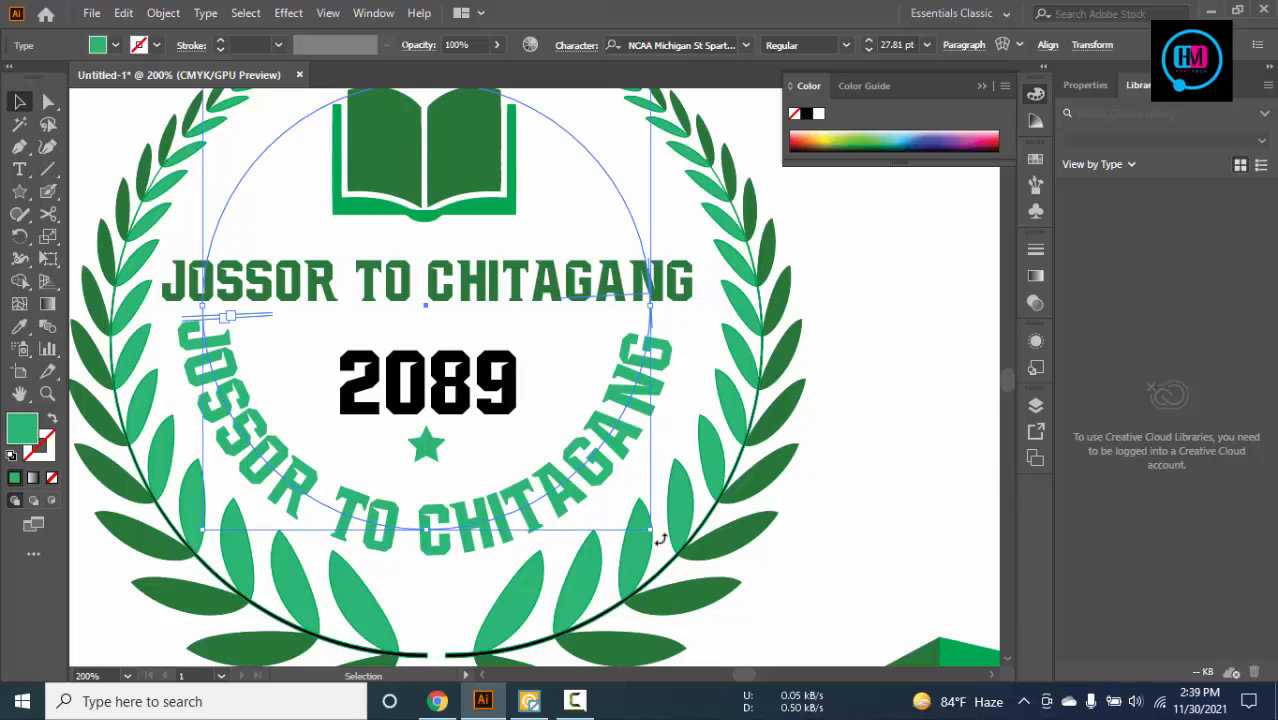
mouse_move(660, 540)
left_mouse_down()
mouse_move(675, 524)
mouse_move(660, 535)
left_mouse_up()
left_click_drag(483, 287, 481, 298)
Recolour the 2089 text with the dark green sampled by the Eyedropper and deselect it
left_click(479, 383)
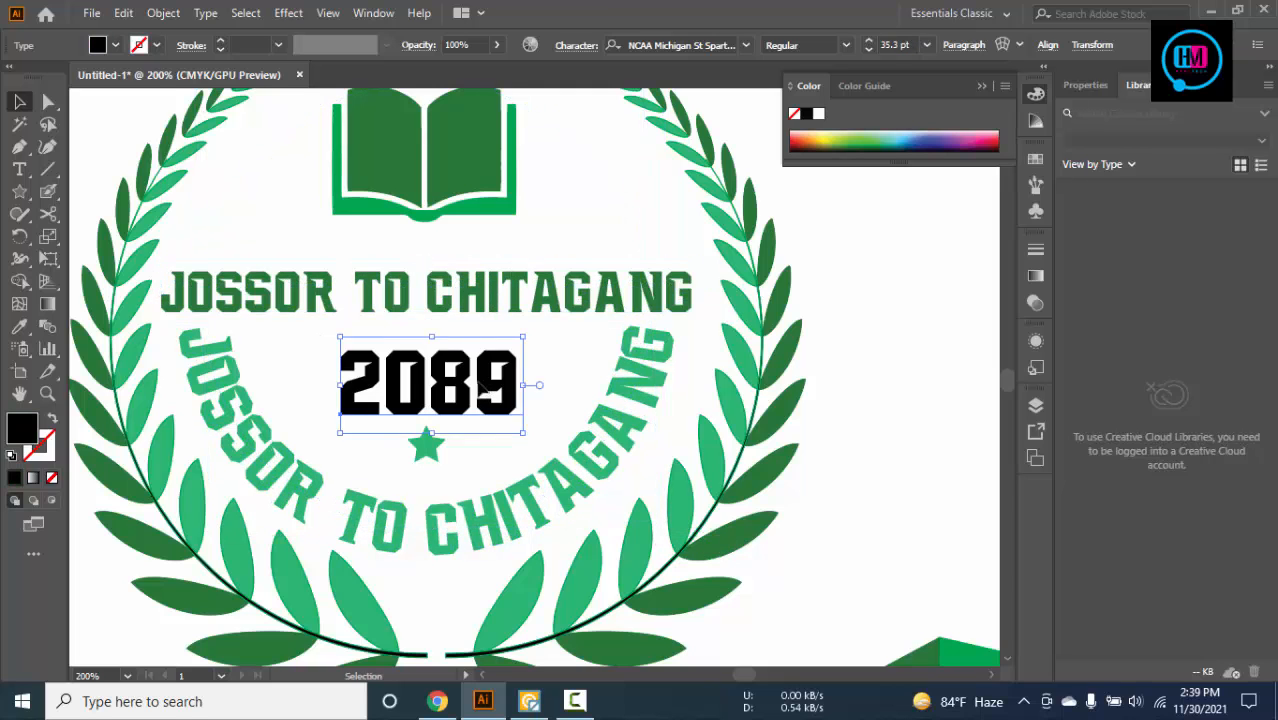
scroll(481, 383, "down", 2)
left_click(485, 263)
left_click(16, 102)
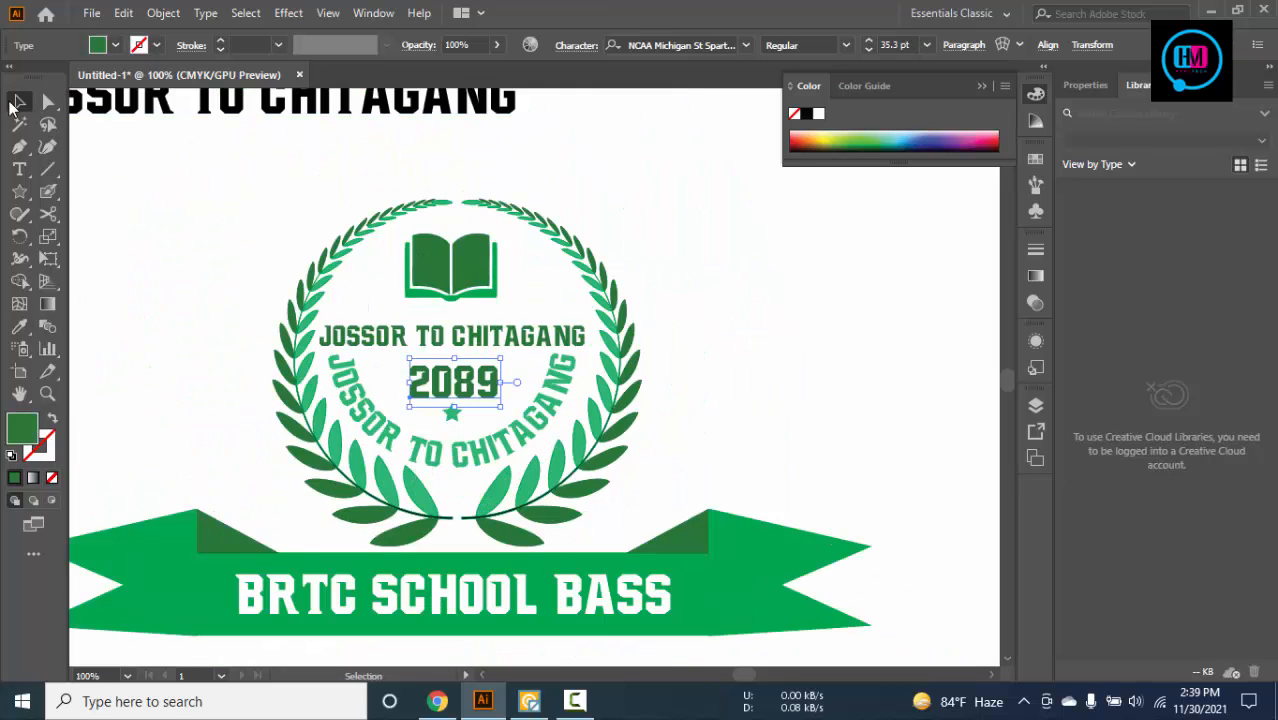
left_click(260, 200)
scroll(260, 200, "down", 3)
left_click(574, 705)
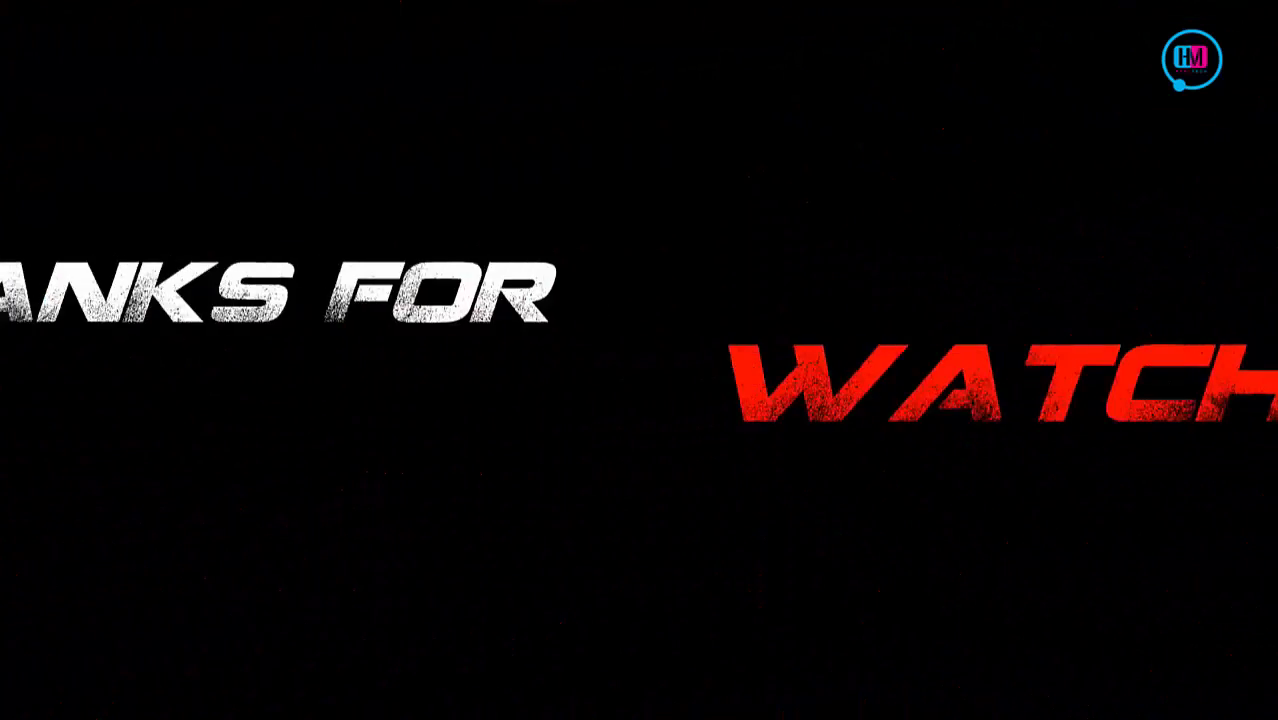